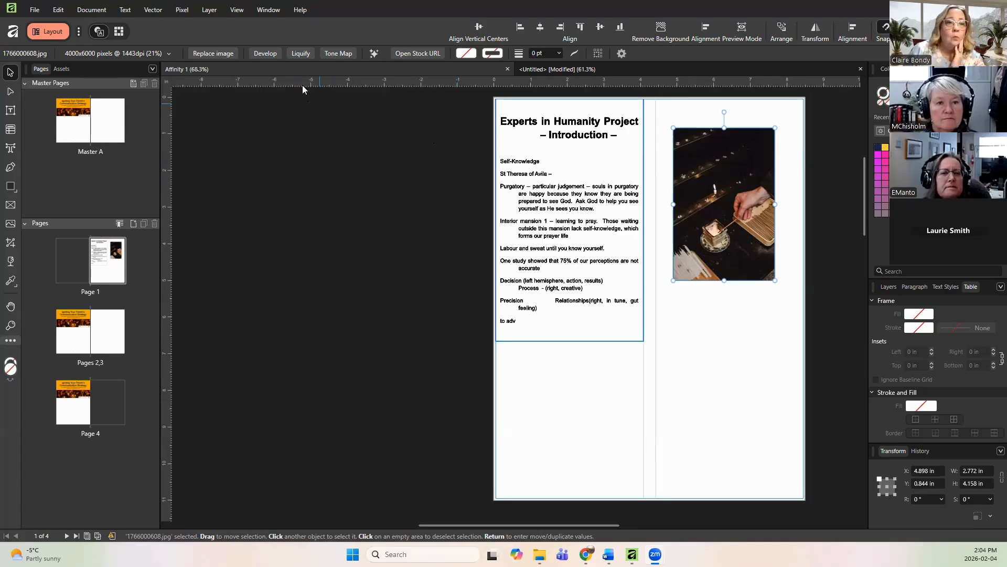
Step: Switch back and forth between the two open documents to compare their layouts
left_click(619, 68)
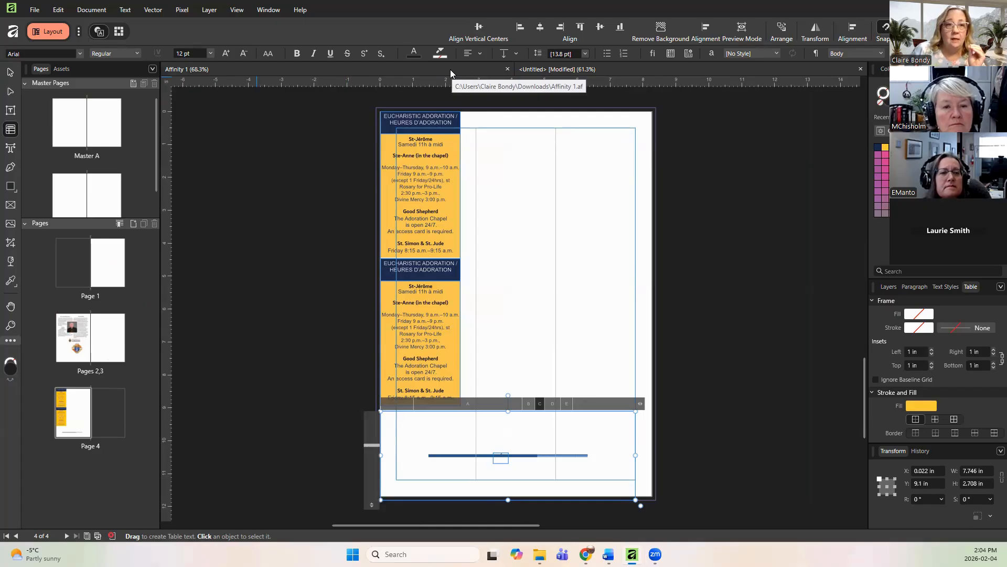
left_click(408, 69)
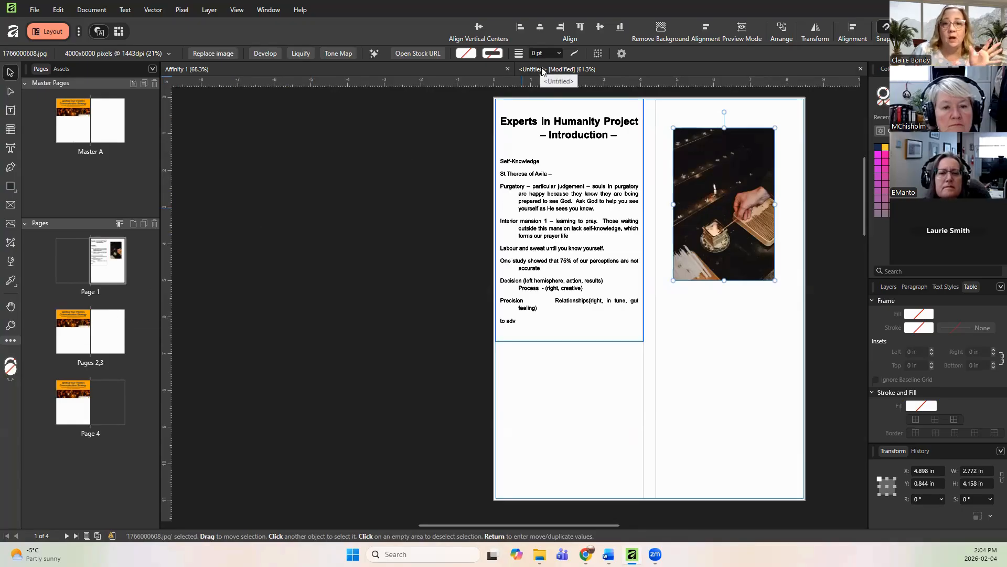
left_click(597, 69)
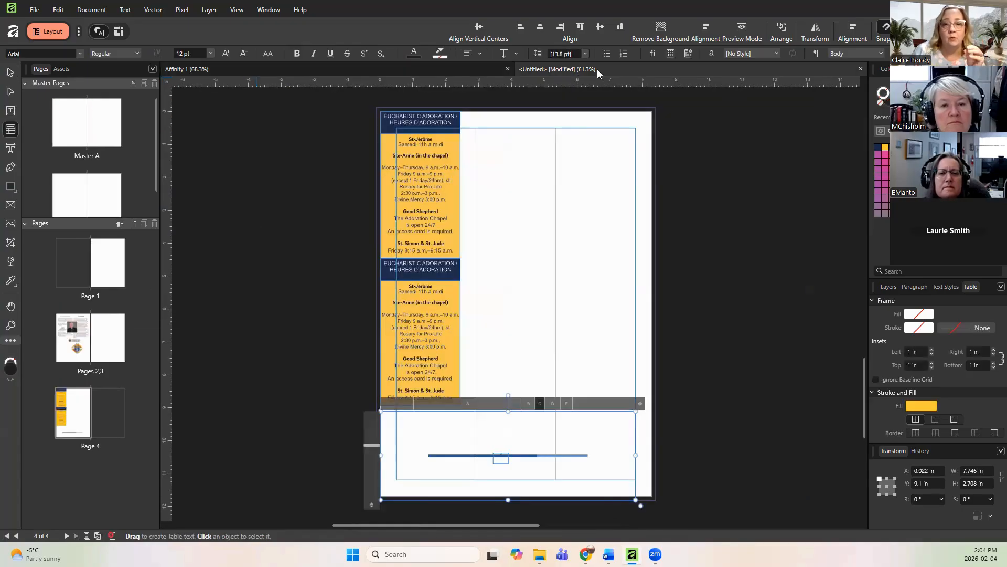
left_click(334, 69)
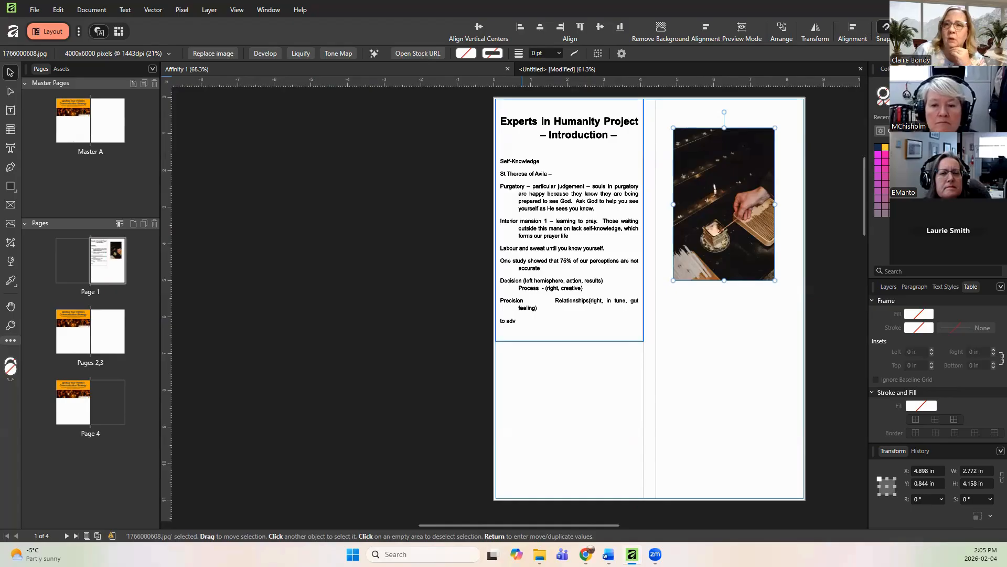
left_click(301, 378)
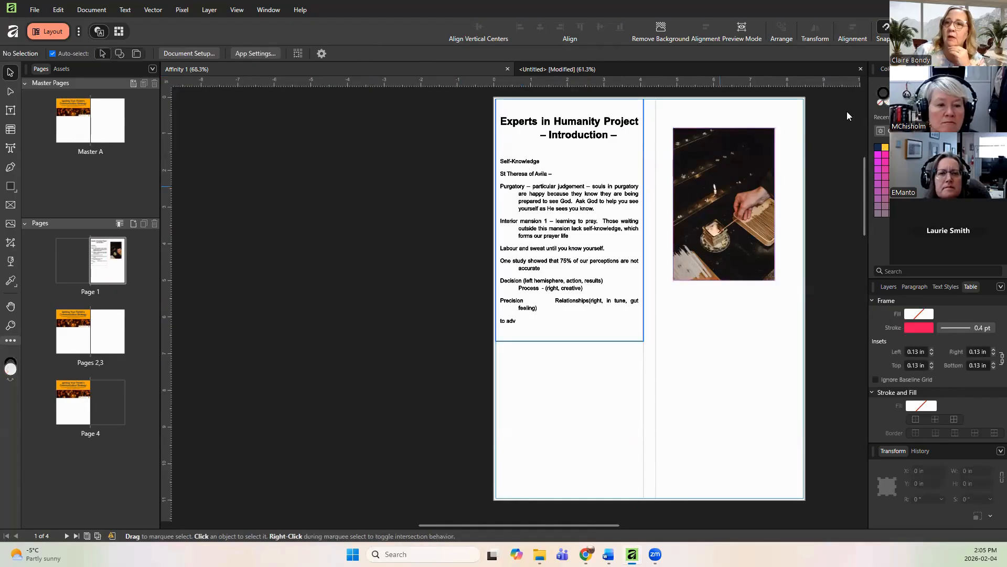
left_click(985, 8)
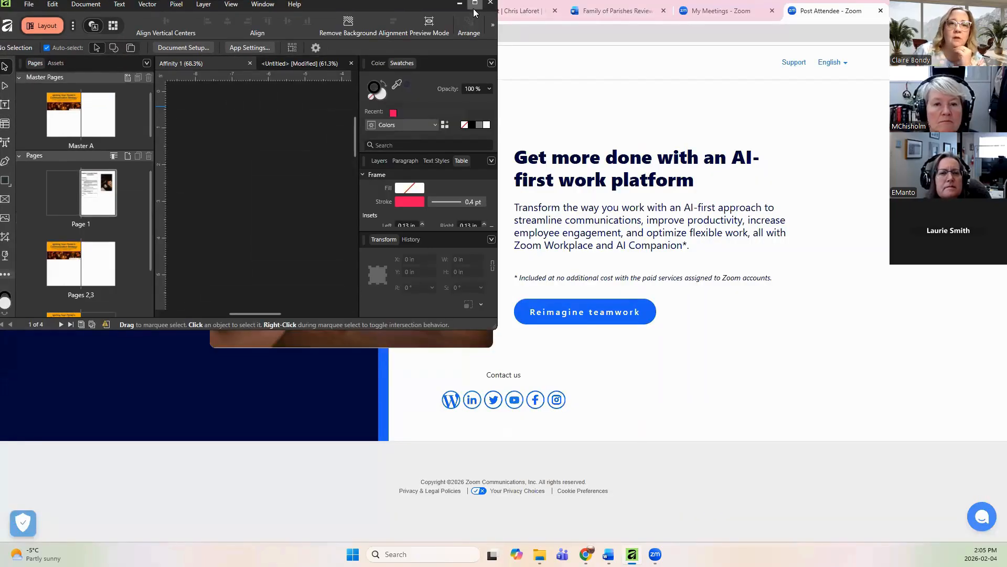
left_click(474, 5)
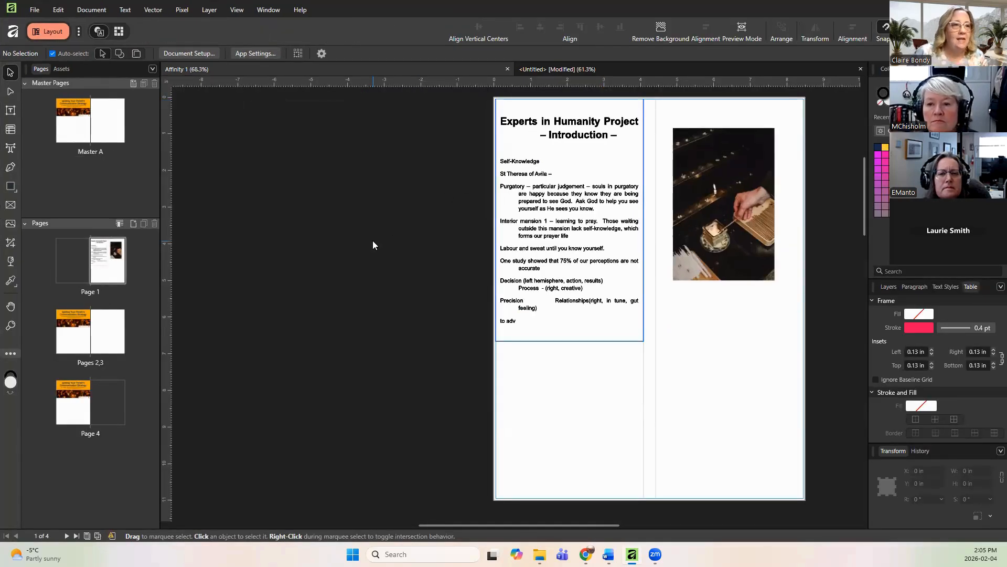
Step: Start a new document from the A4 CMYK page size preset with document units set to inches
left_click(36, 10)
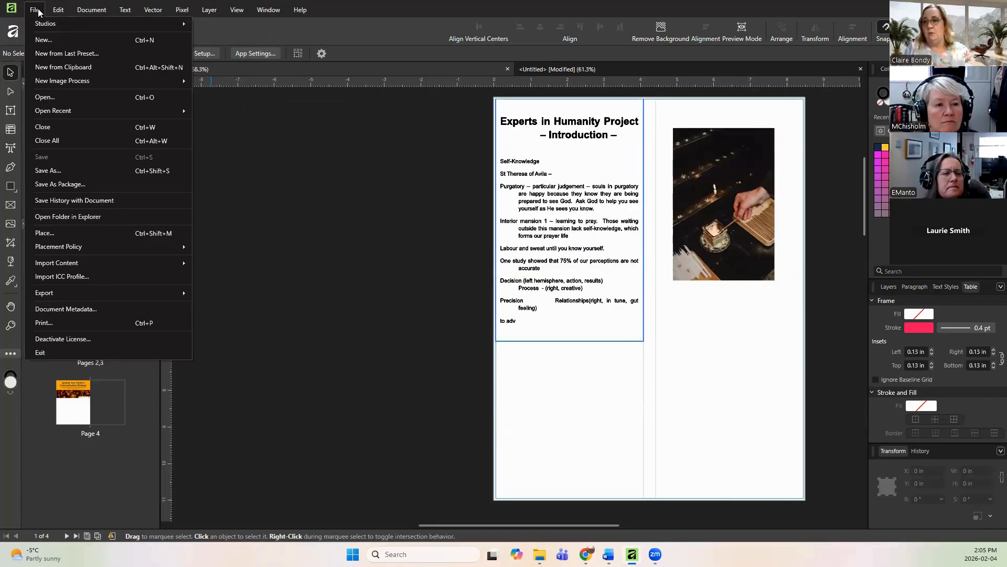
left_click(44, 40)
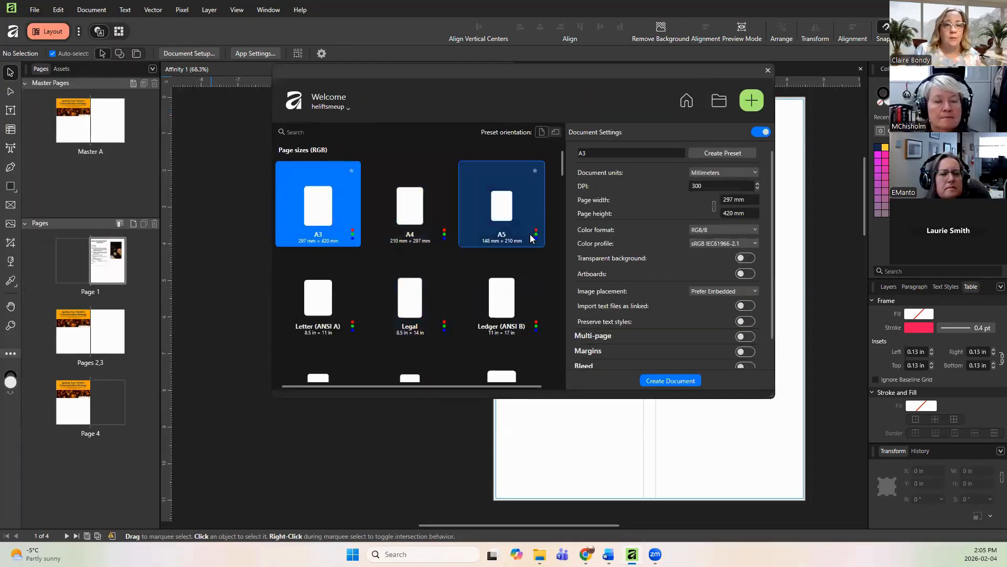
mouse_move(561, 162)
left_mouse_down()
mouse_move(570, 205)
mouse_move(566, 169)
left_mouse_up()
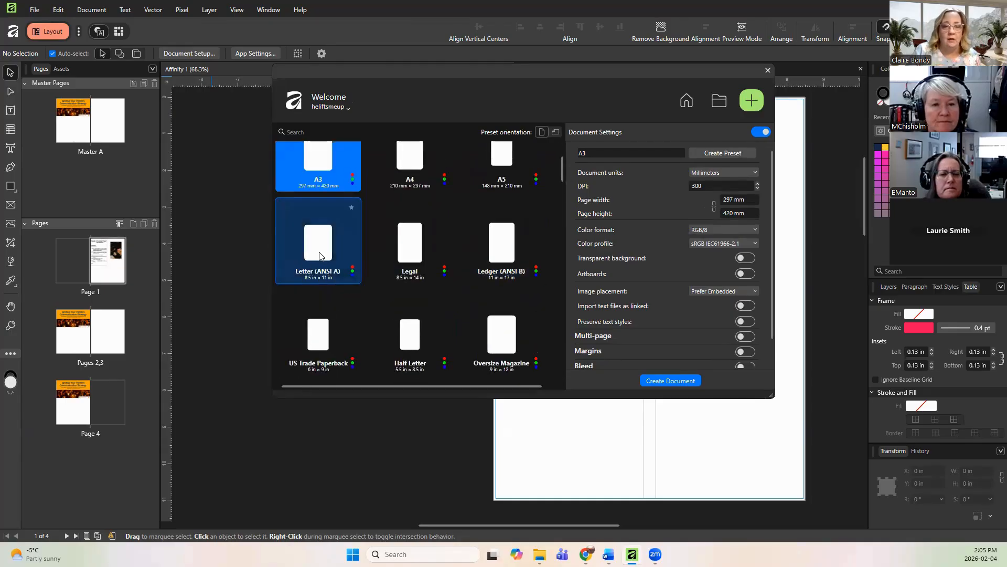
left_click_drag(562, 171, 582, 181)
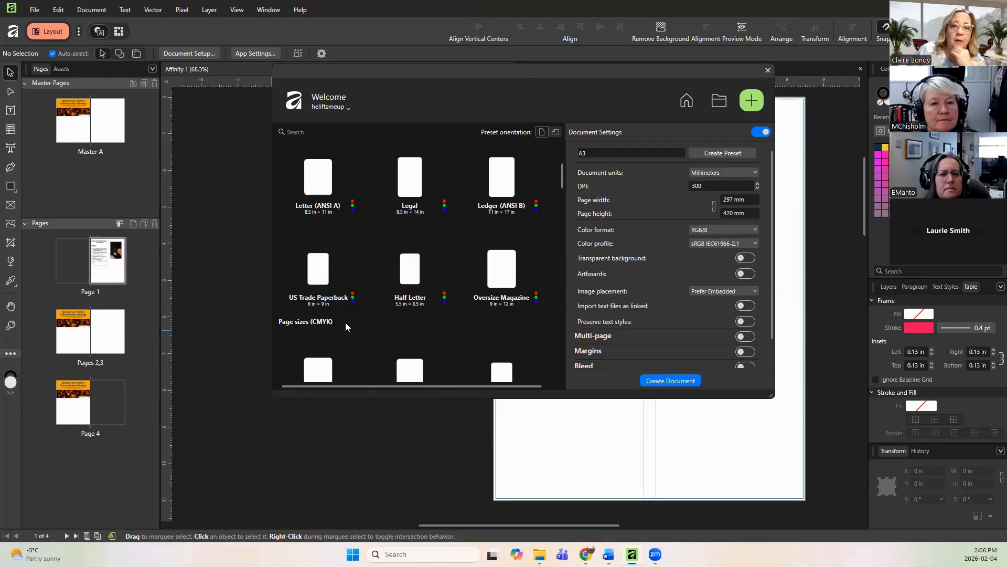
scroll(345, 327, "down", 1)
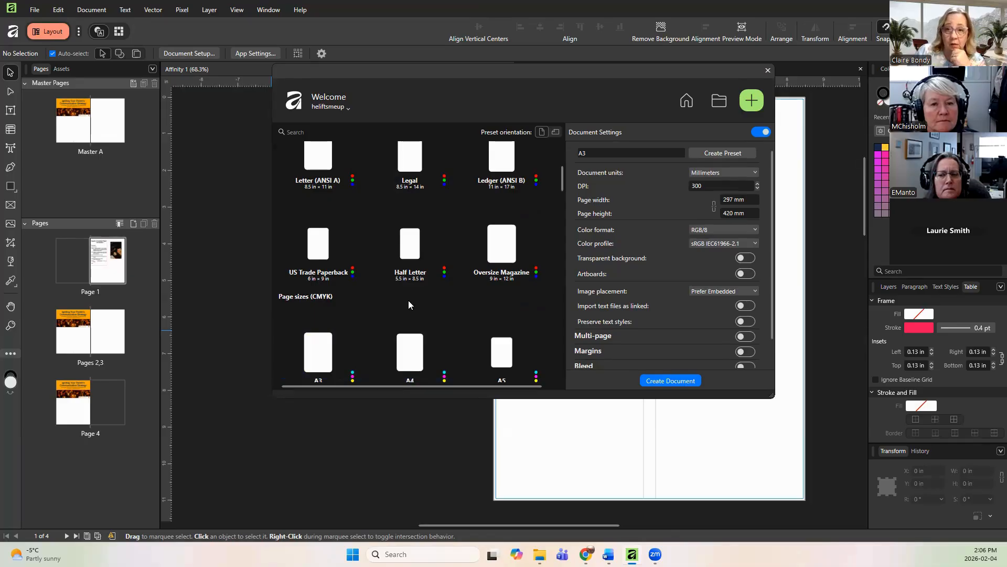
scroll(408, 300, "down", 1)
scroll(408, 300, "down", 3)
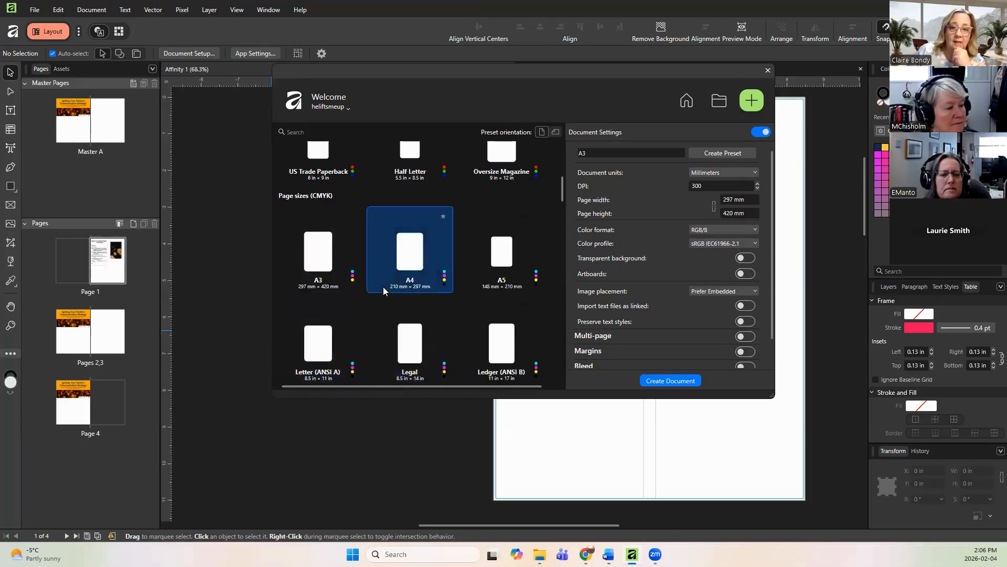
left_click(412, 254)
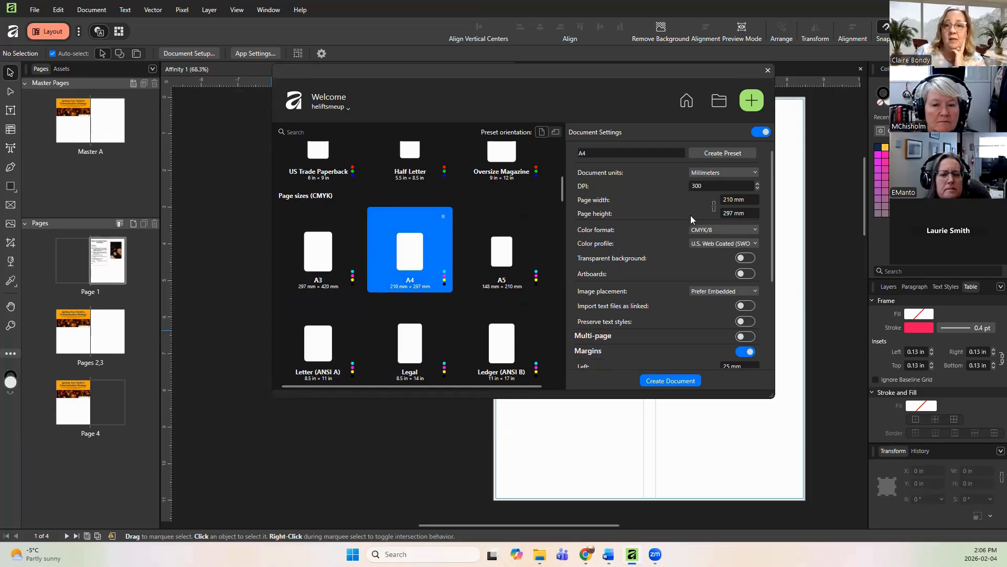
left_click(729, 170)
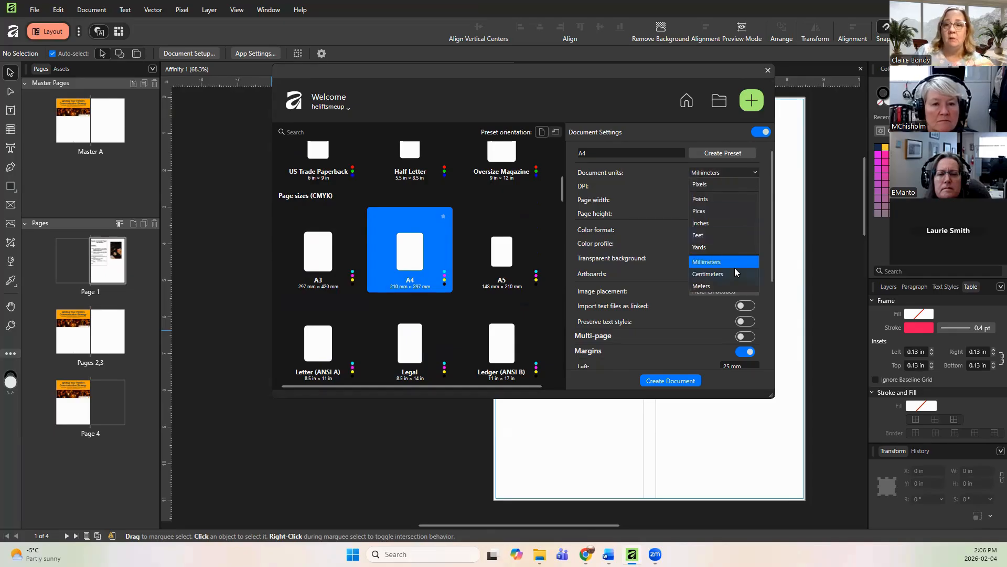
left_click(722, 222)
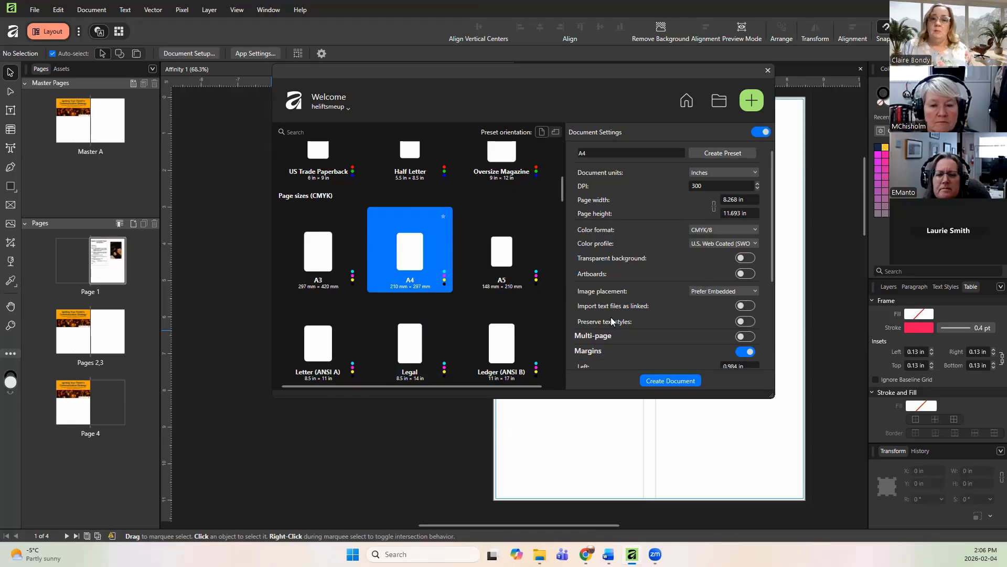
Step: Keep image placement at Prefer Embedded and turn on Preserve text styles
left_click(710, 295)
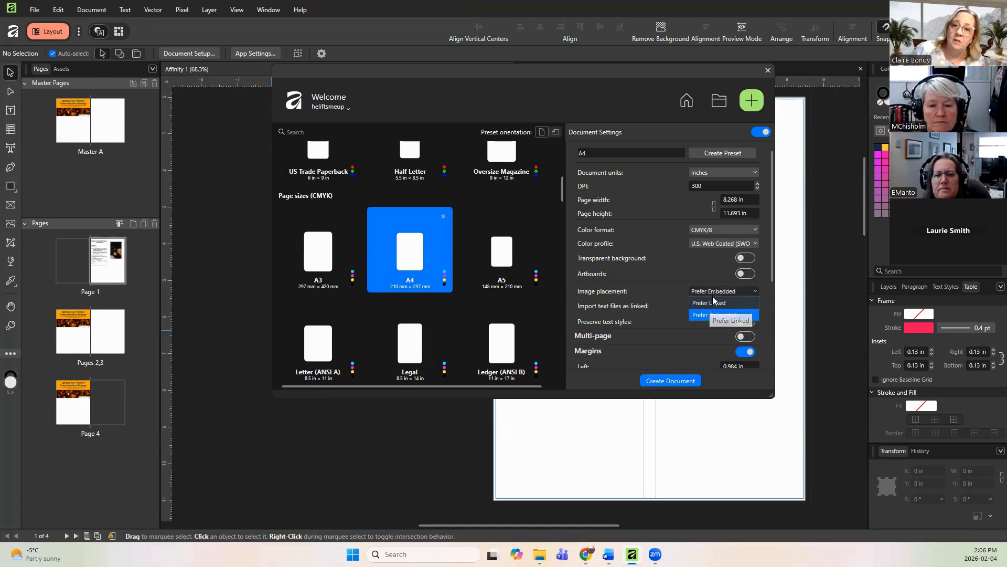
left_click(714, 315)
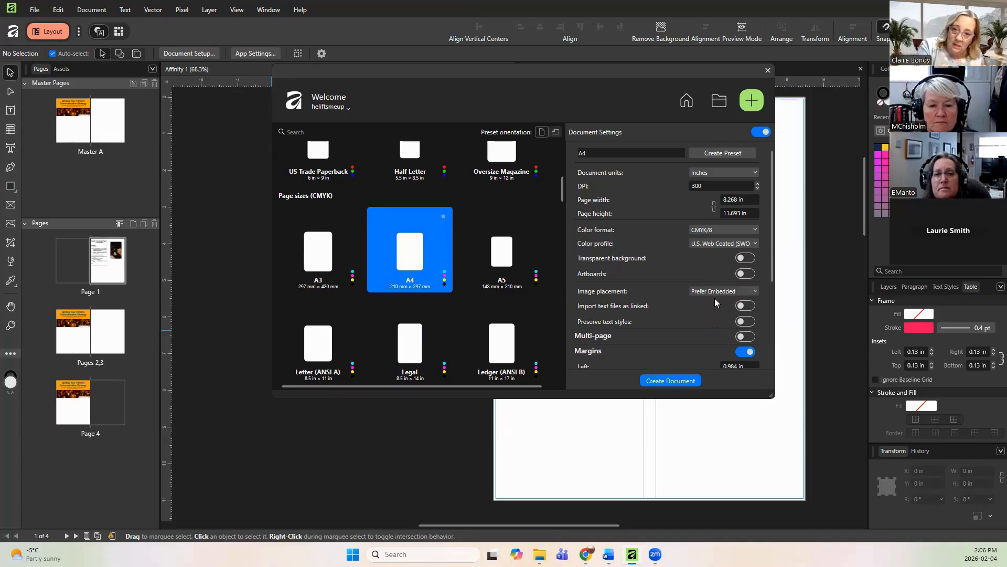
left_click(745, 321)
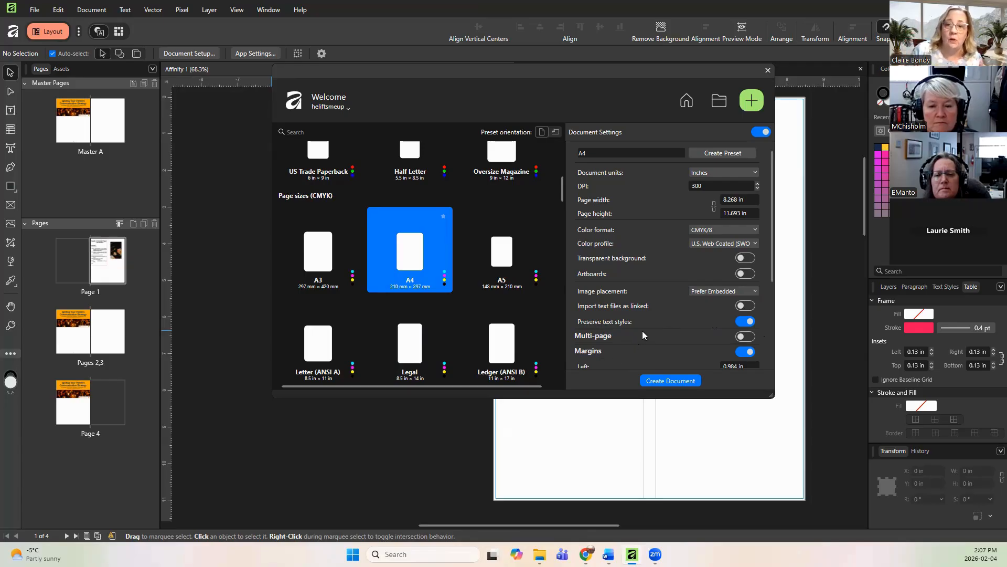
Step: Enable Multi-page with facing pages and set the number of pages to 4
scroll(642, 335, "down", 1)
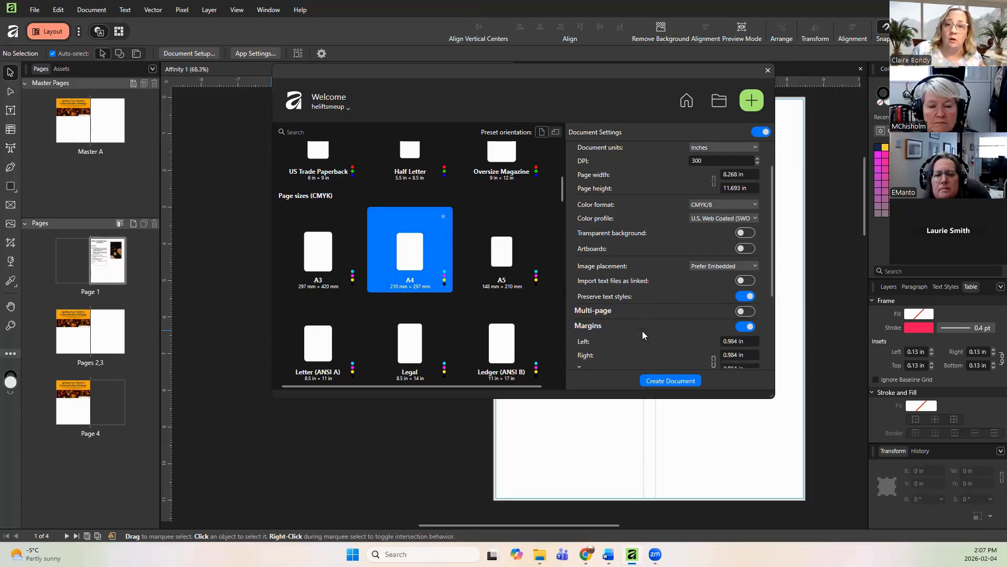
left_click(746, 311)
scroll(708, 320, "down", 1)
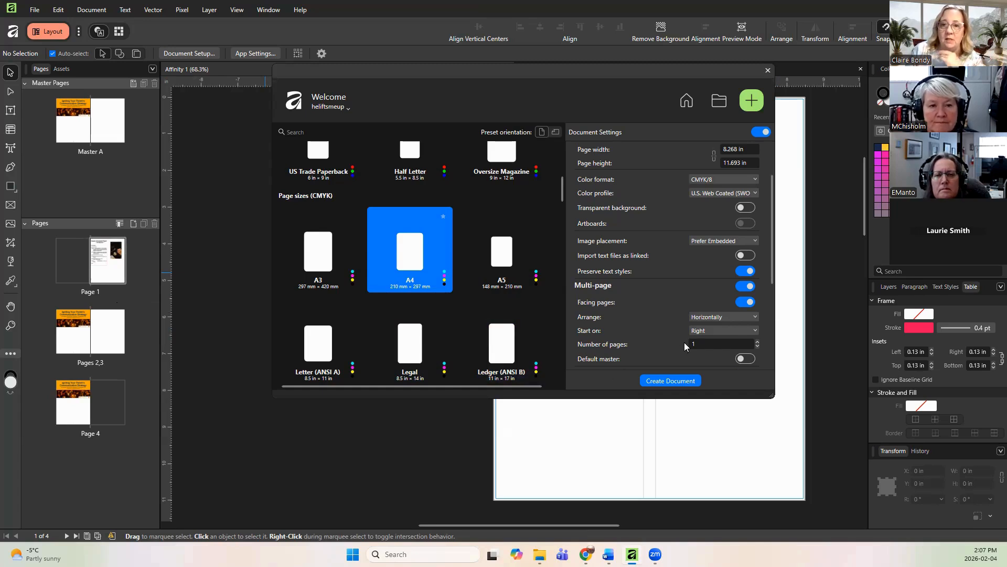
left_click(758, 342)
left_click(757, 342)
left_click(757, 343)
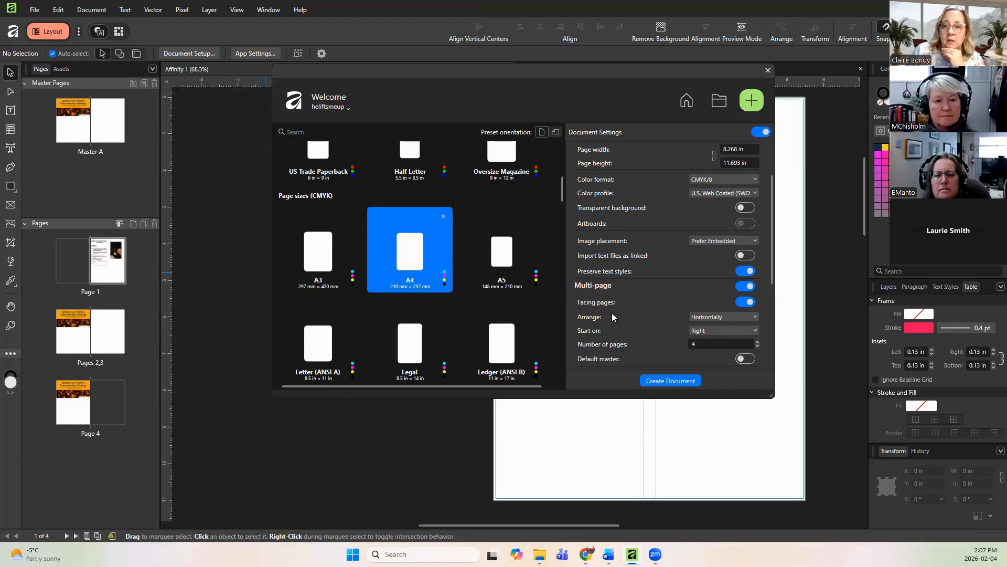
Step: Link the margins, set all of them to 0.5 in, and create the document
scroll(612, 316, "down", 4)
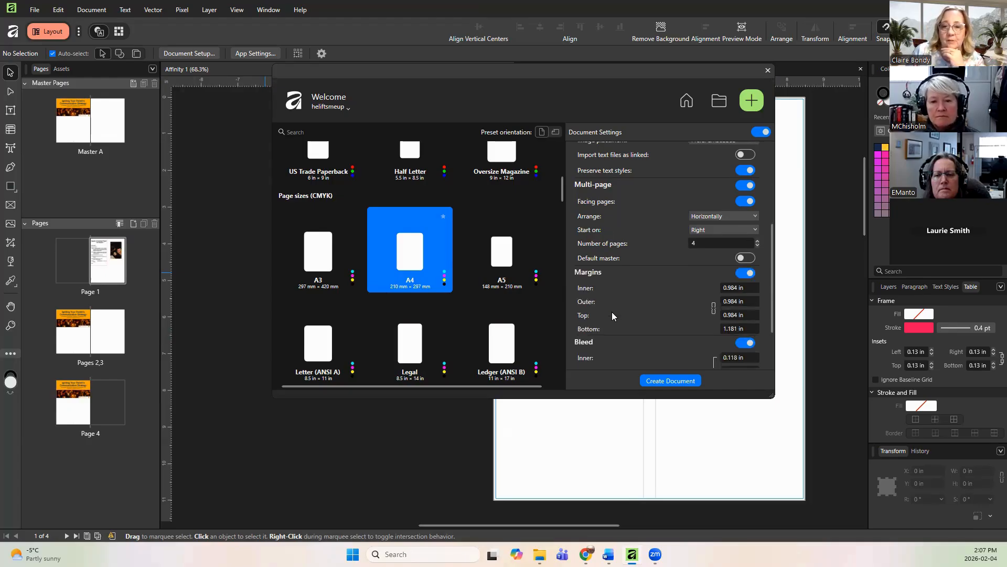
left_click(714, 307)
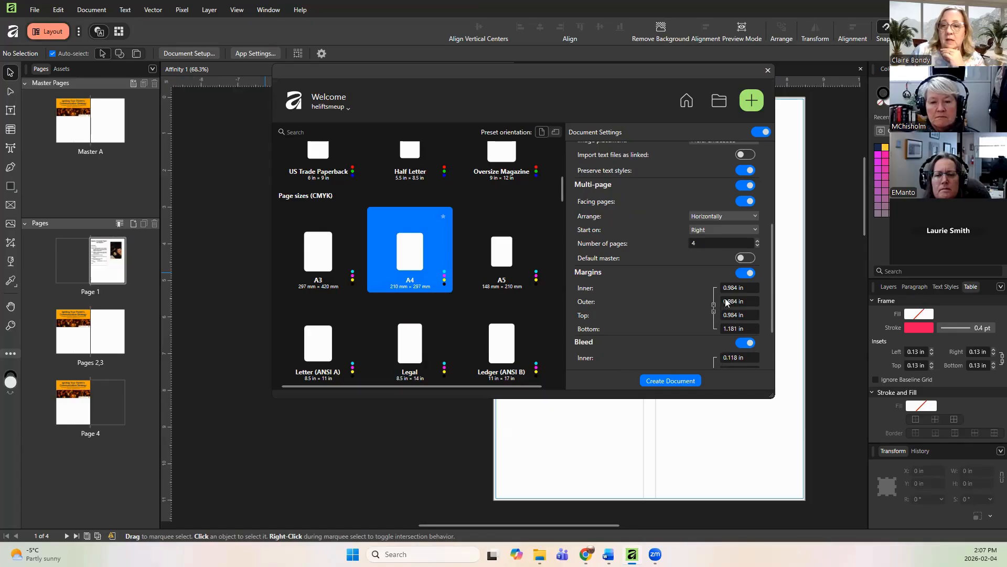
left_click(735, 289)
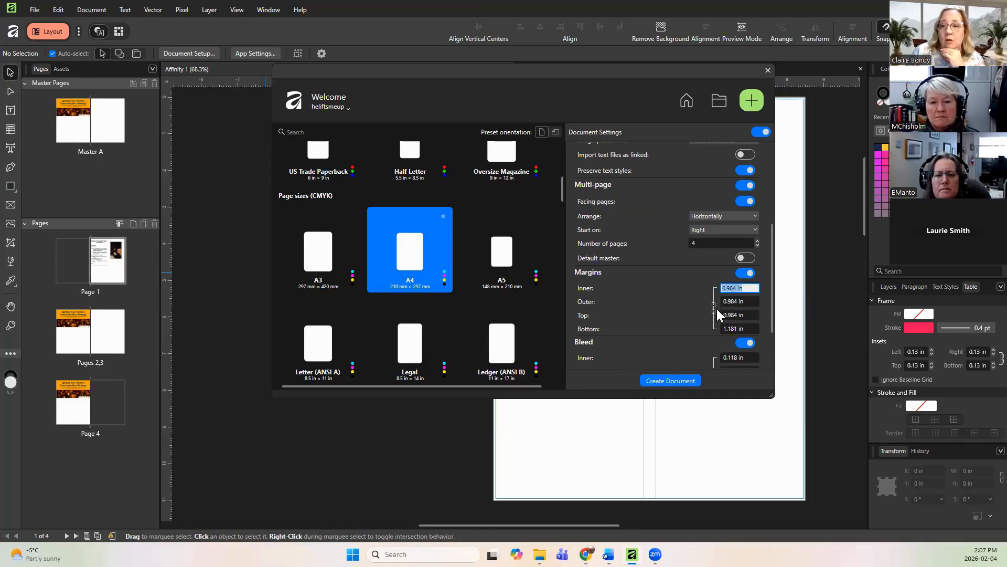
type("0.5")
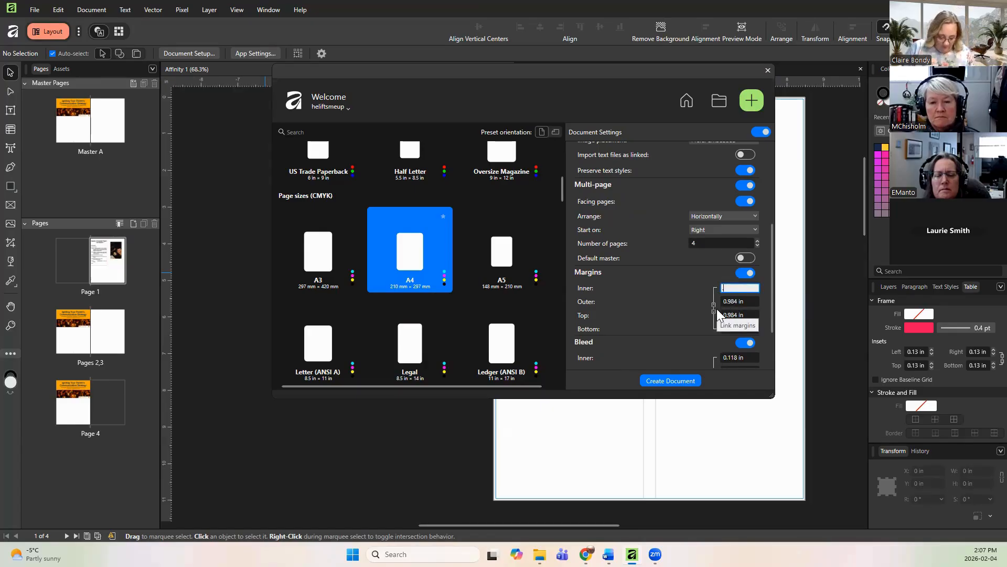
key("Return")
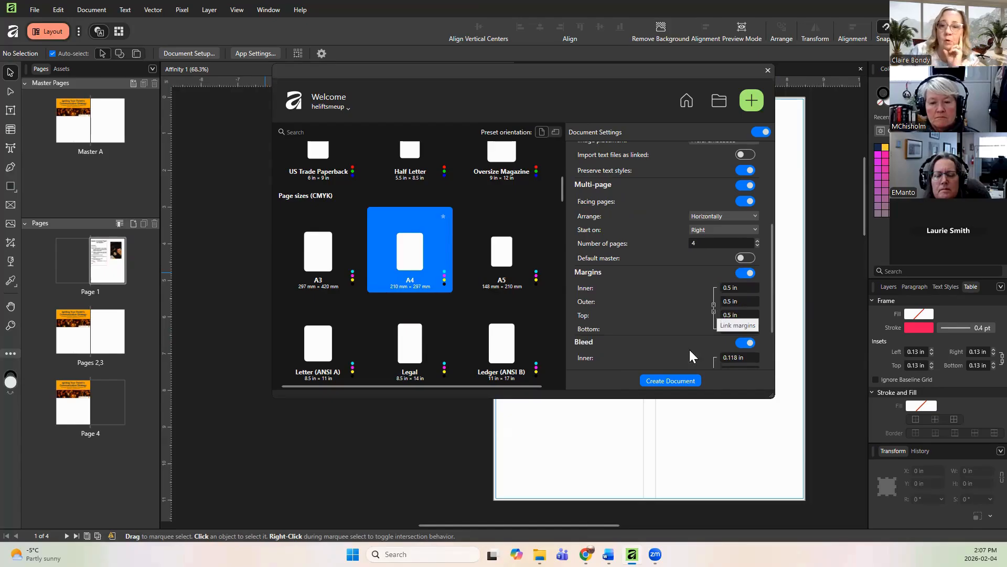
left_click(714, 309)
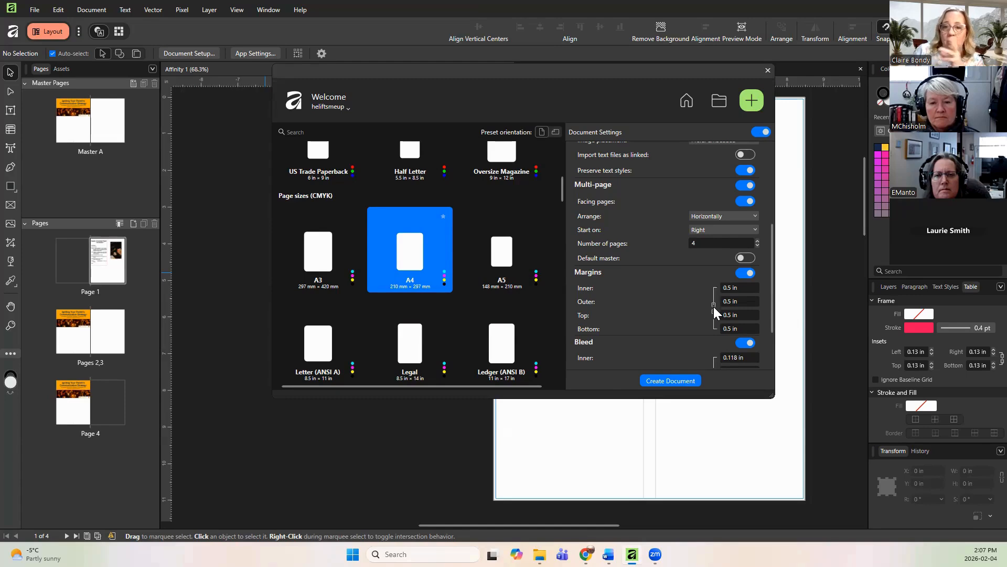
scroll(680, 324, "down", 2)
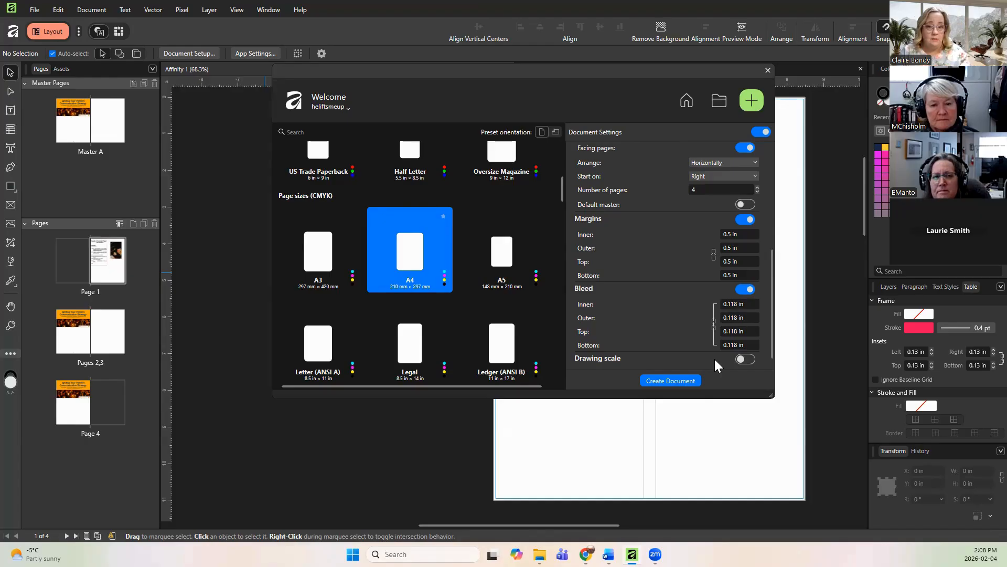
left_click(682, 378)
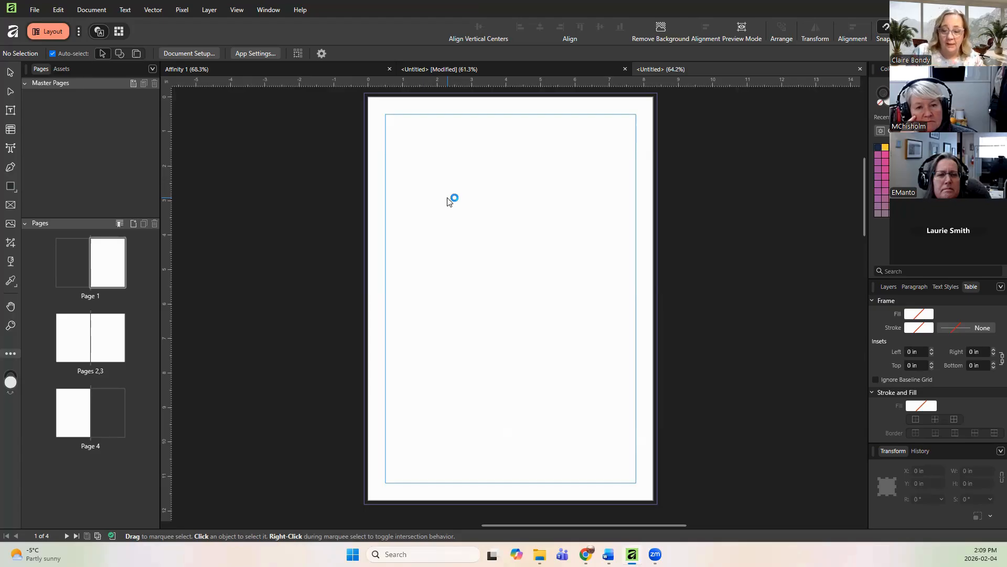
Step: Turn on the document baseline grid, show the baseline grids, and set the display threshold to 50%
left_click(235, 11)
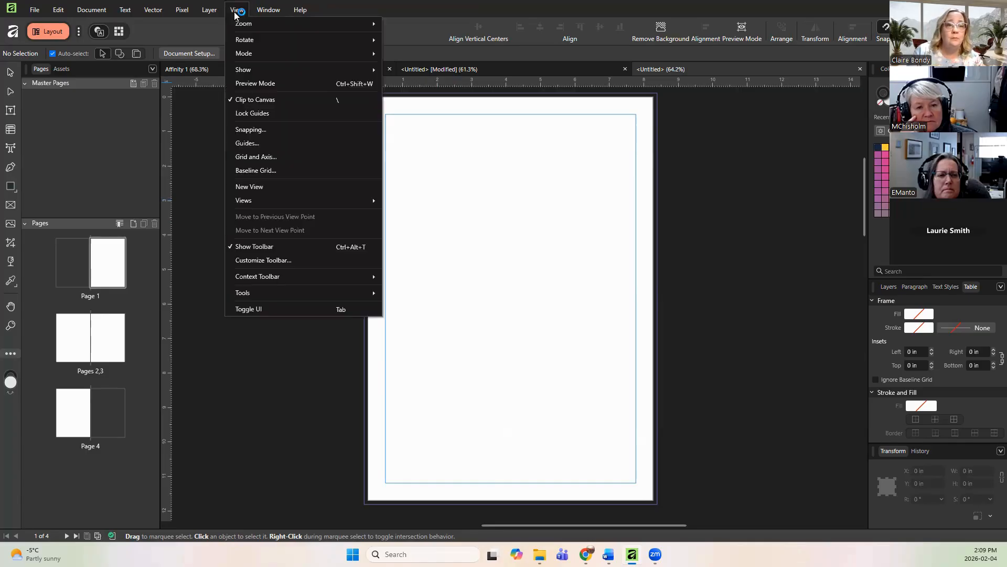
left_click(287, 171)
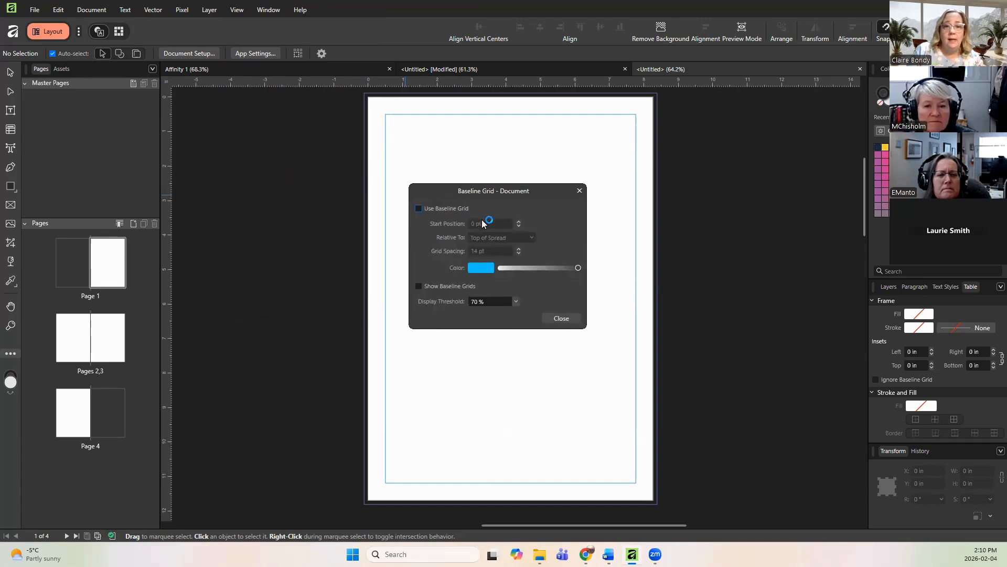
left_click(419, 208)
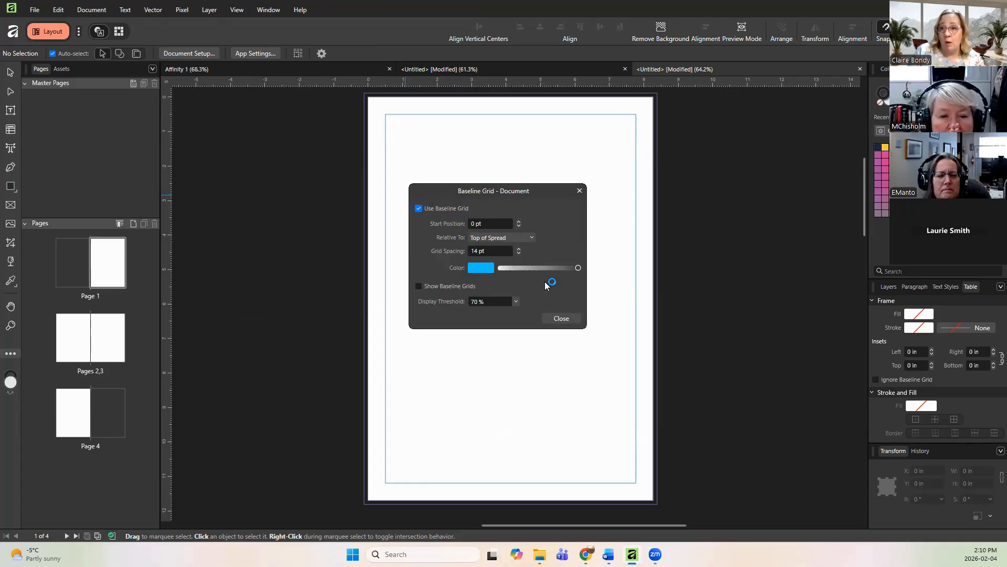
left_click(418, 286)
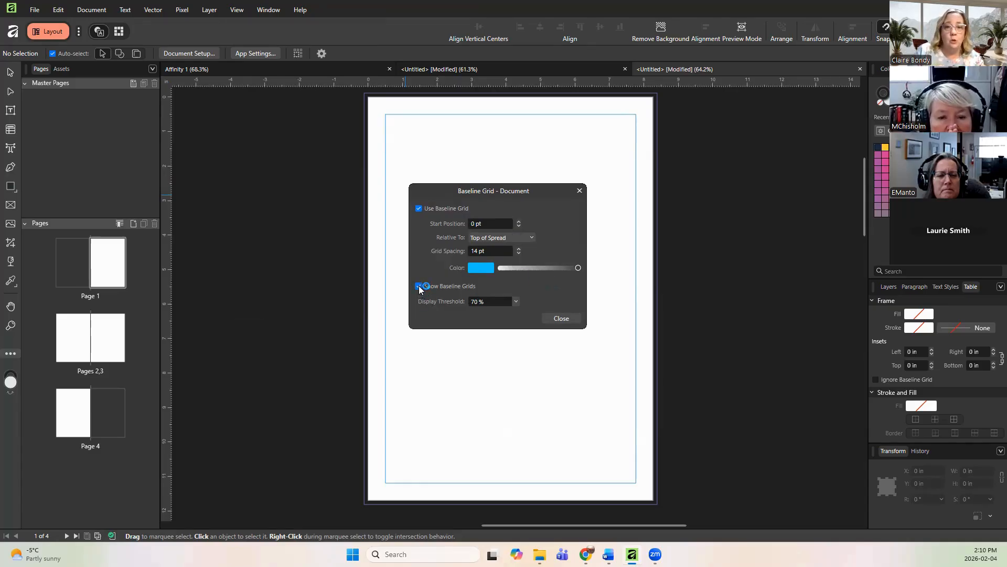
left_click(516, 302)
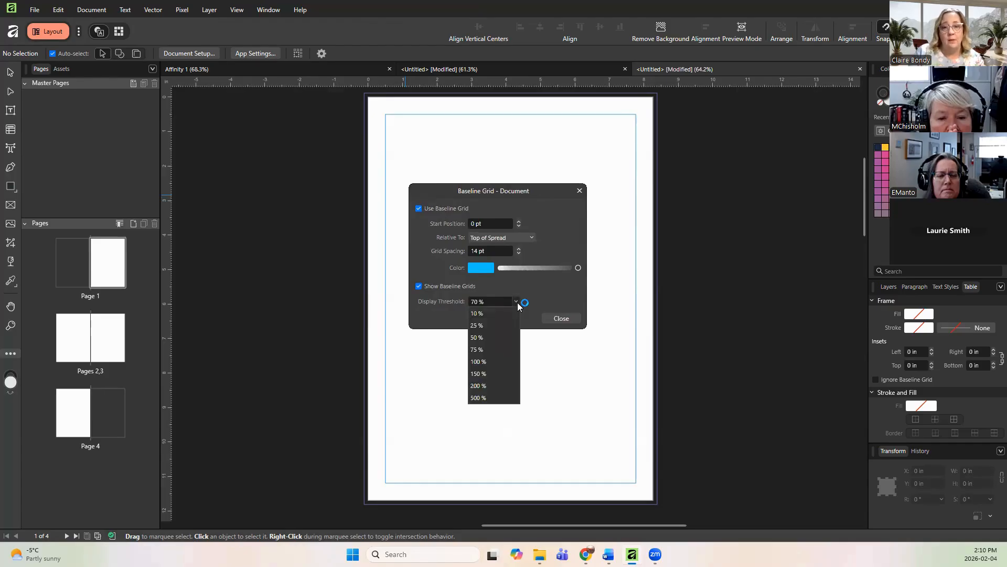
left_click(498, 342)
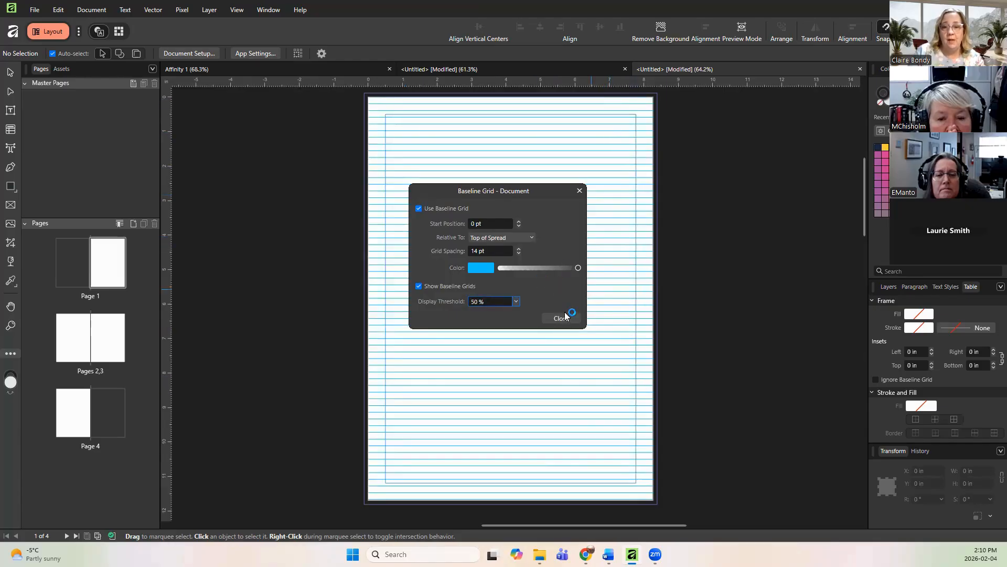
Step: Hide the baseline grids again and close the baseline grid settings
left_click_drag(534, 190, 545, 226)
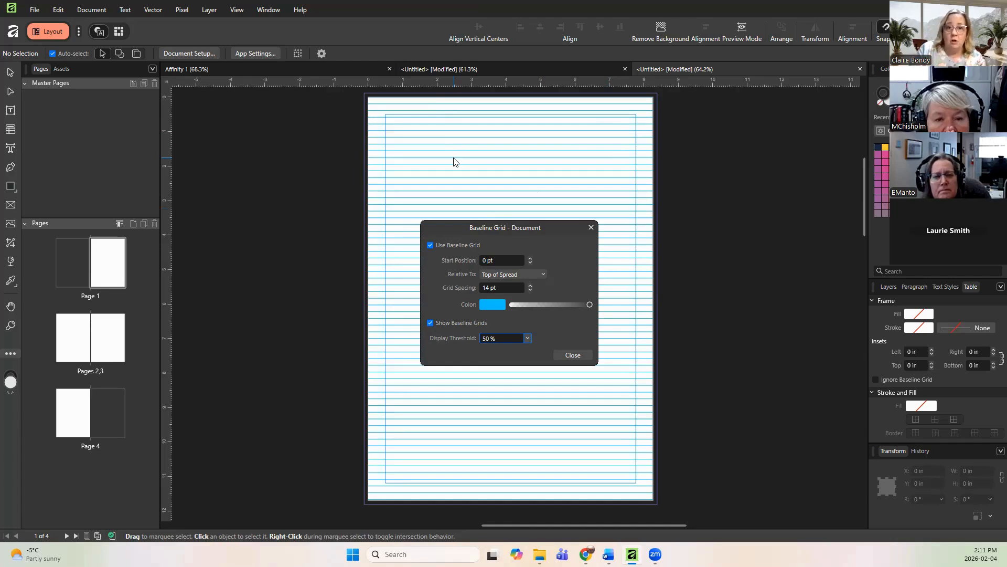
left_click(431, 324)
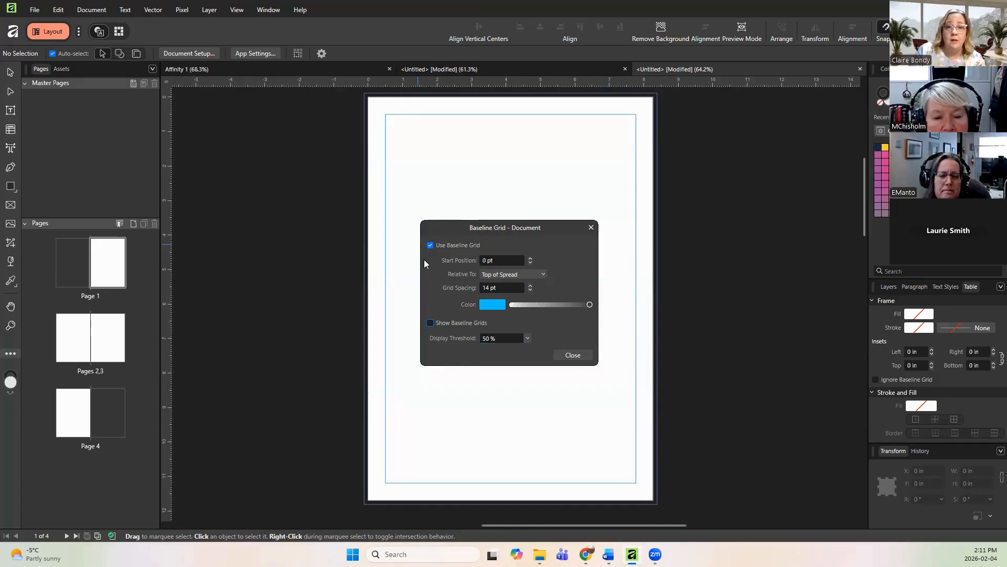
left_click(573, 356)
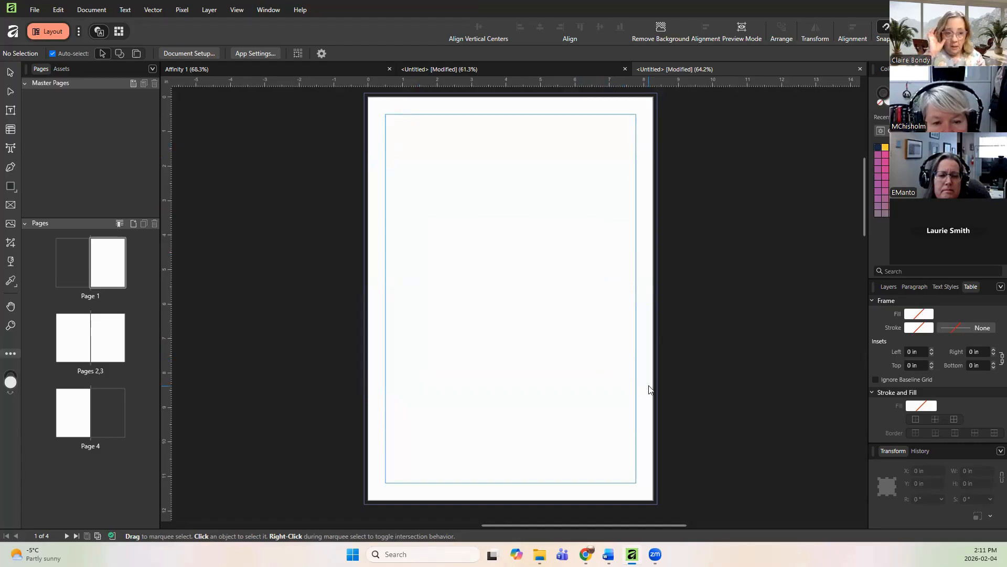
Step: Add a new facing two-page master with 0.5 in margins and open it for editing
left_click(134, 84)
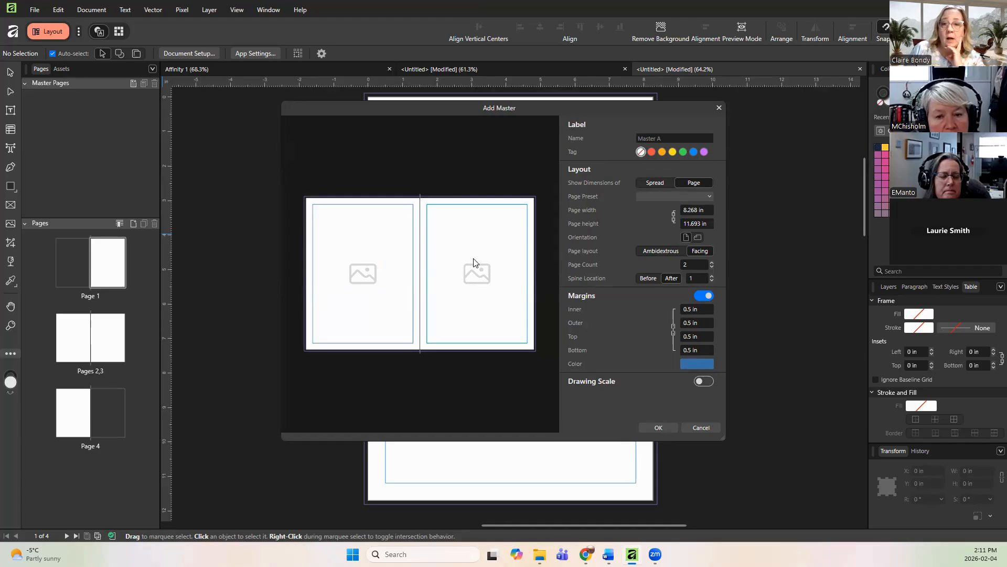
left_click(674, 427)
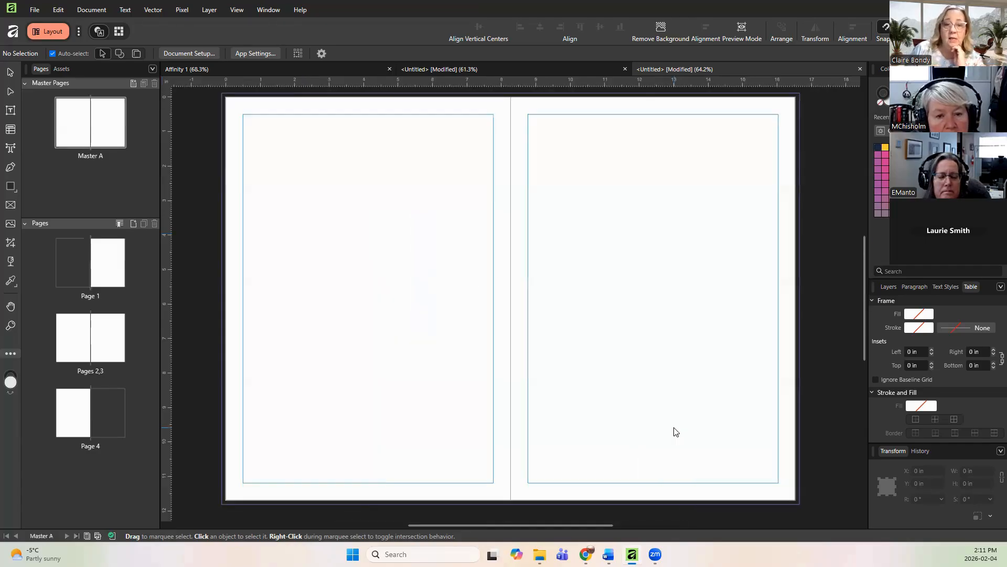
left_click(103, 130)
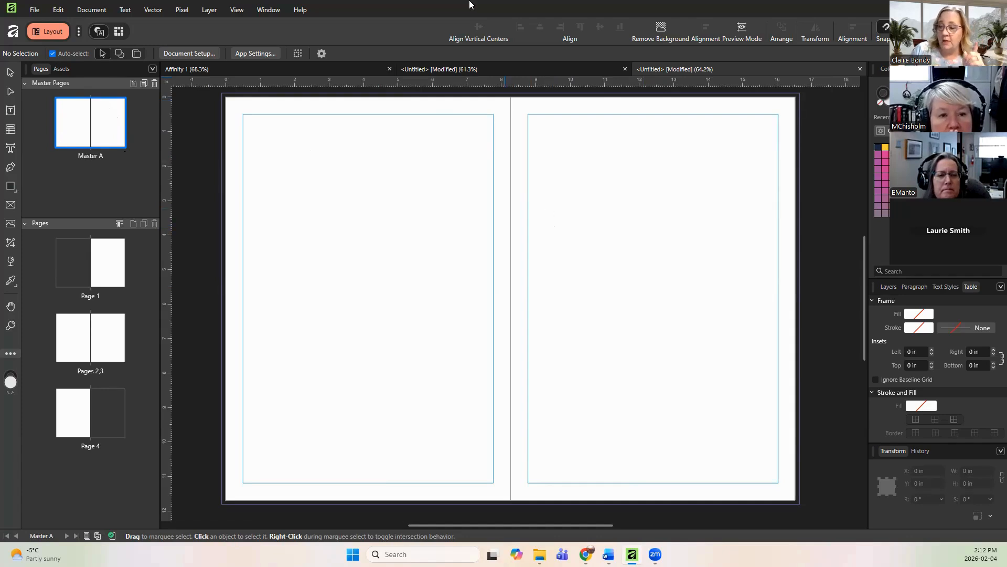
Step: Open the master's guide settings and set the column guides to 2 columns
left_click(237, 9)
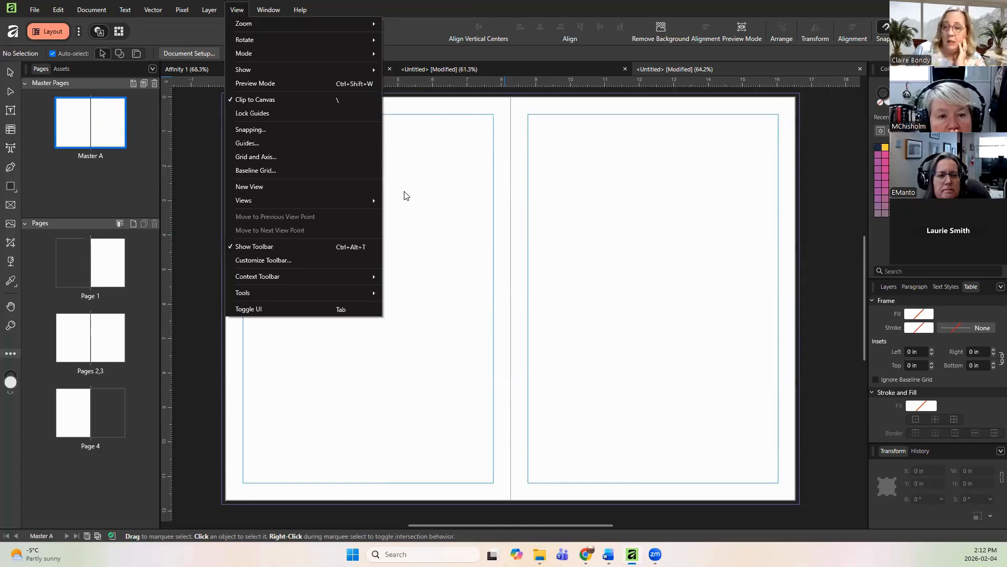
left_click(344, 142)
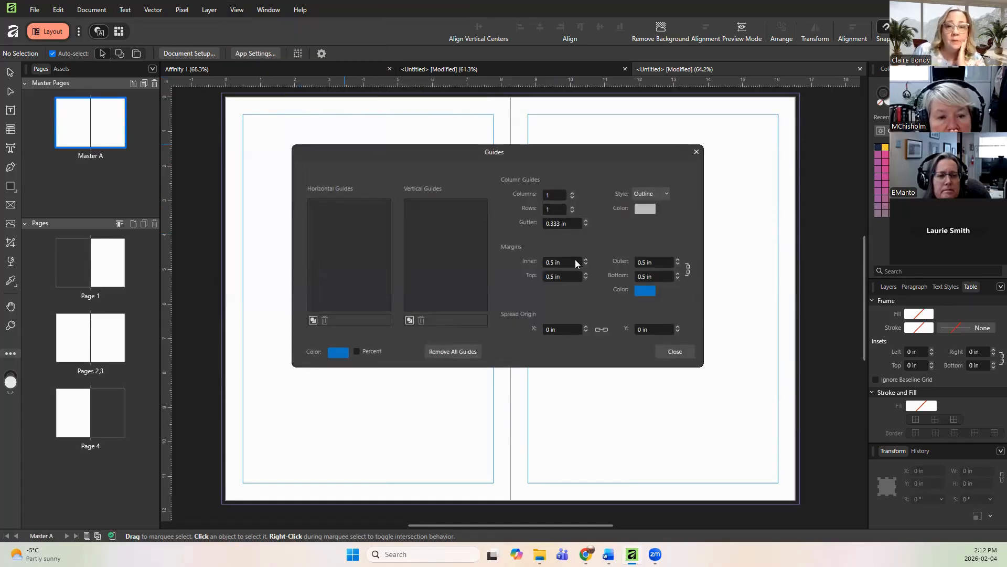
left_click(572, 193)
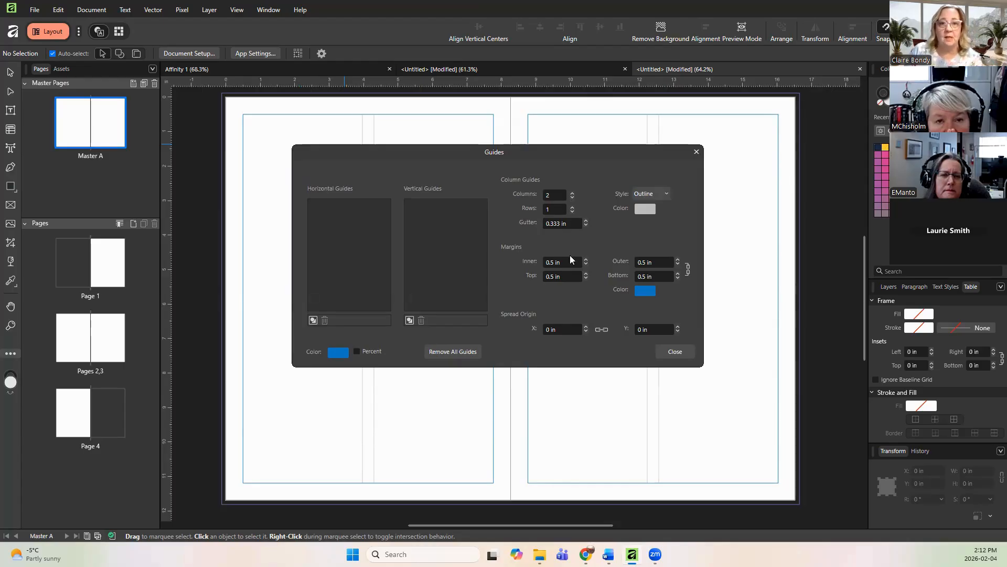
Step: Try the Filled column guide style, then switch back to Outline
left_click(655, 196)
left_click(655, 208)
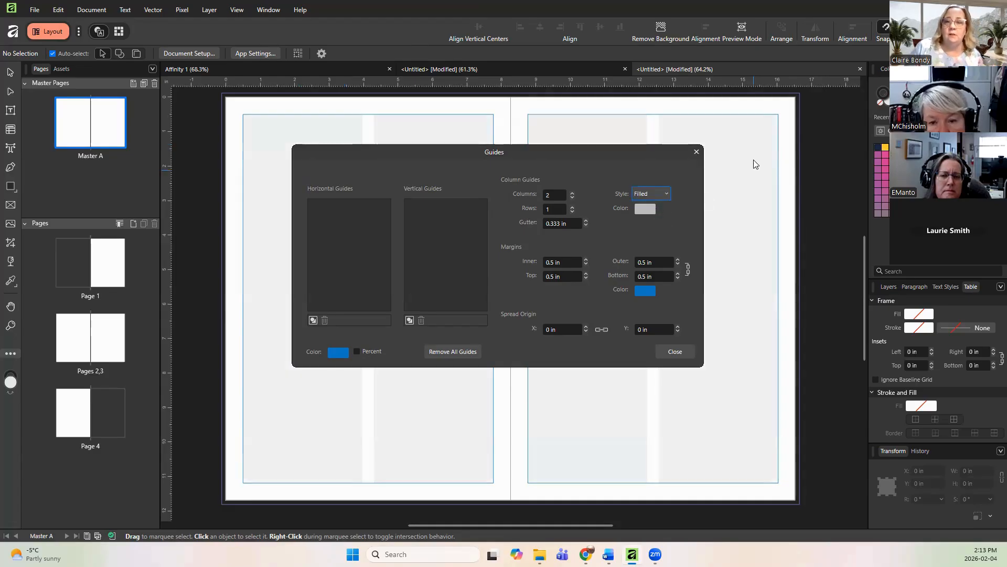
left_click_drag(596, 152, 618, 285)
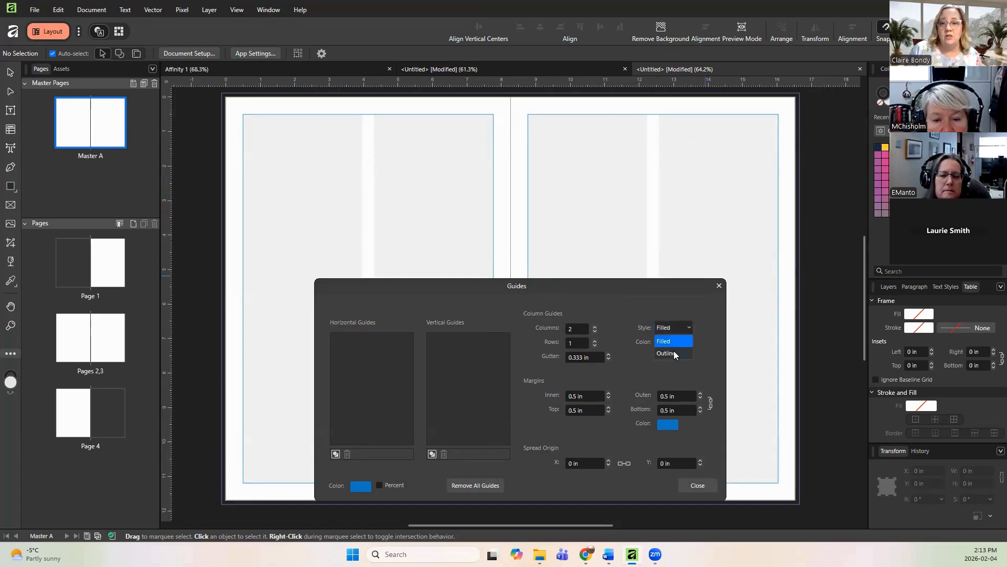
left_click(673, 353)
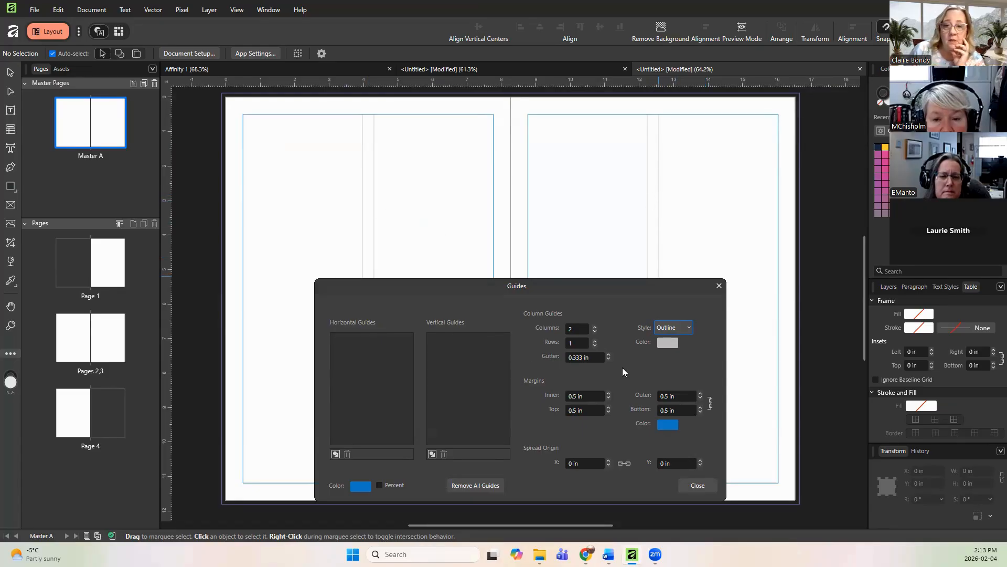
Step: Reduce the column gutter to 0.15 in and close the guide settings
left_click(608, 359)
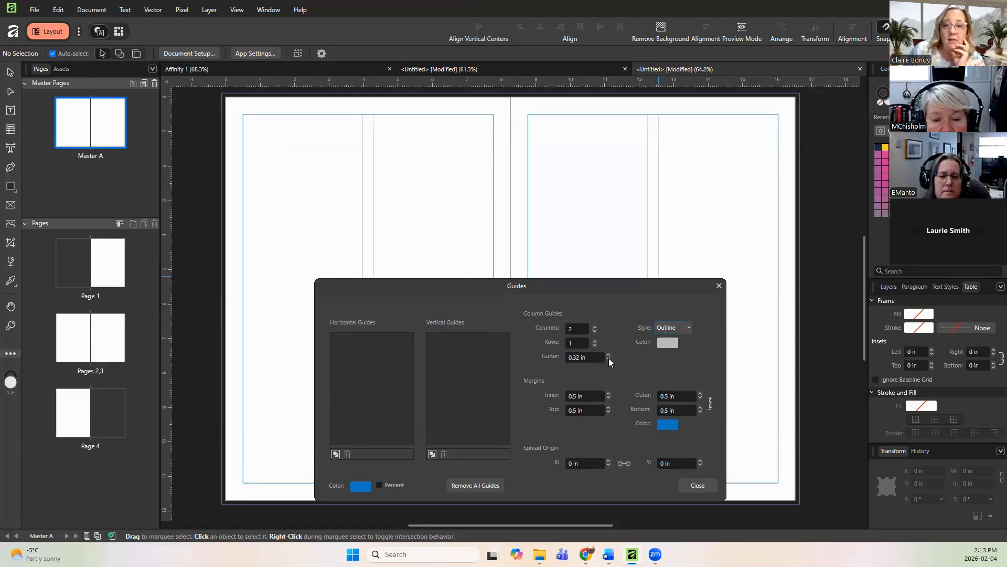
left_click(609, 358)
left_click(608, 359)
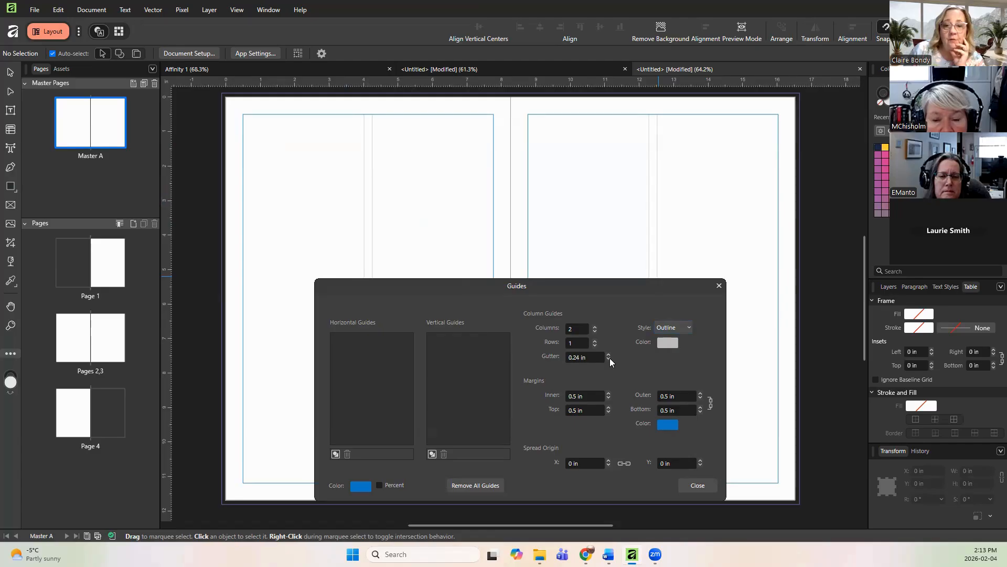
left_click(609, 359)
left_click(609, 358)
left_click(608, 359)
left_click(608, 359)
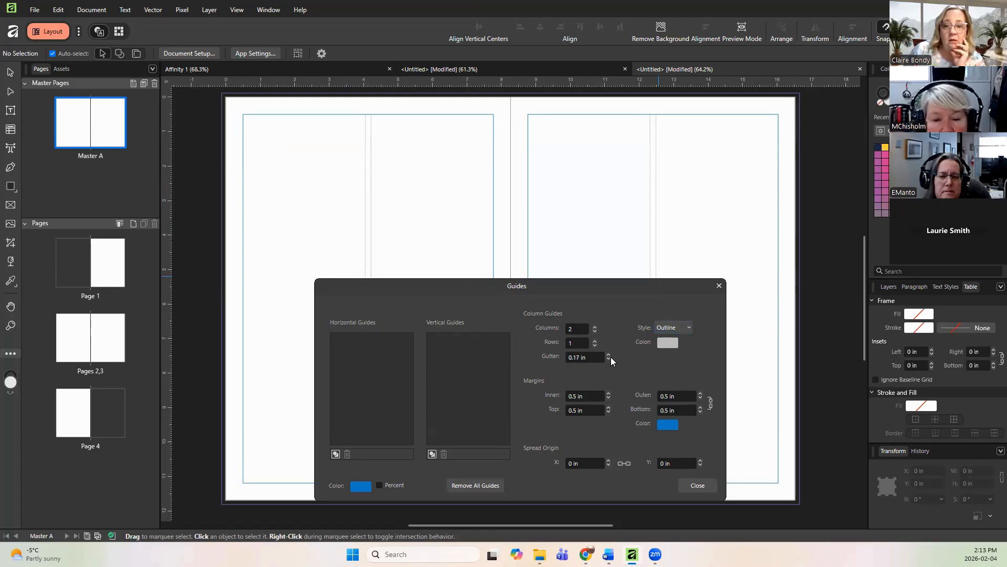
left_click(609, 359)
left_click(608, 359)
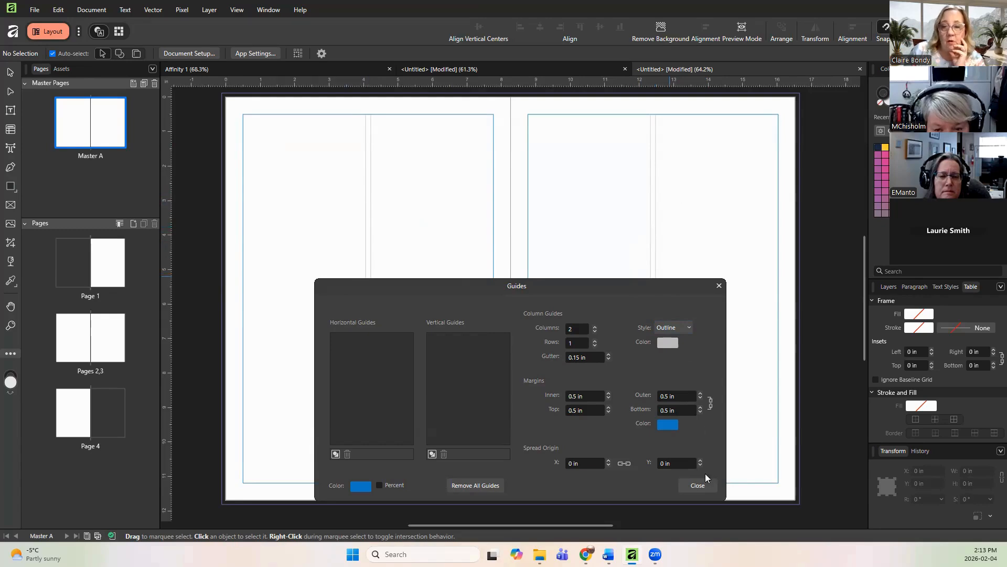
left_click(699, 487)
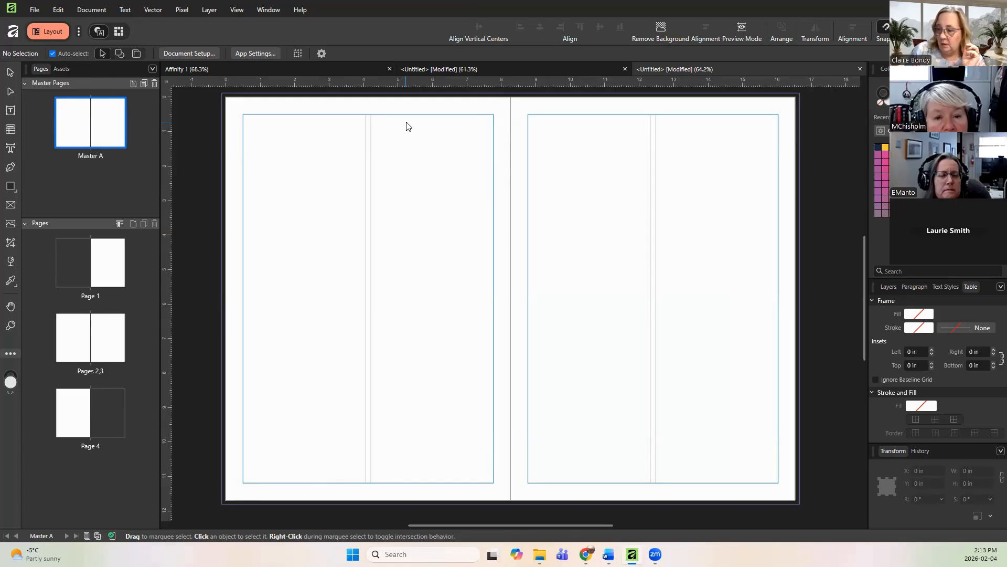
left_click(126, 10)
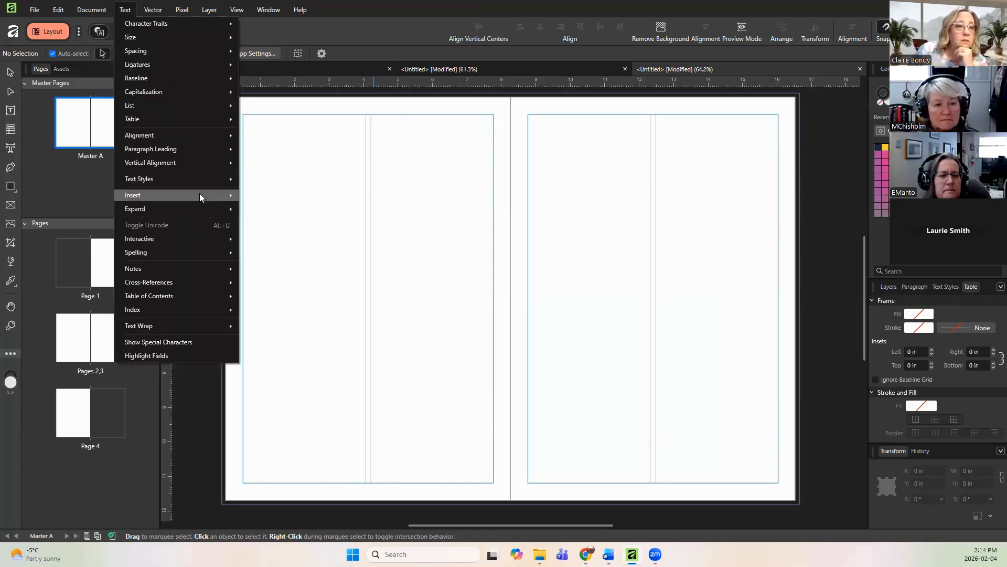
mouse_move(202, 150)
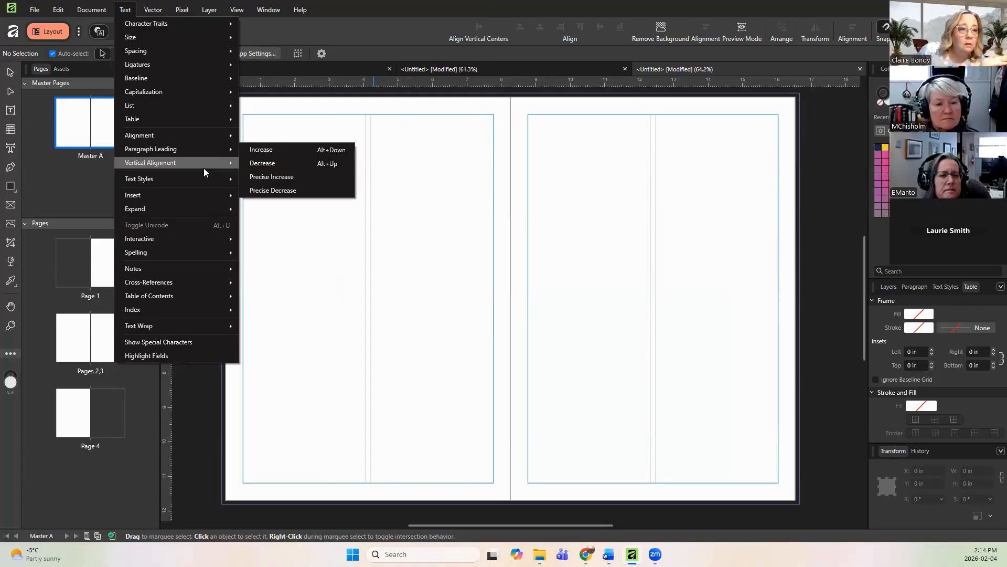
mouse_move(205, 178)
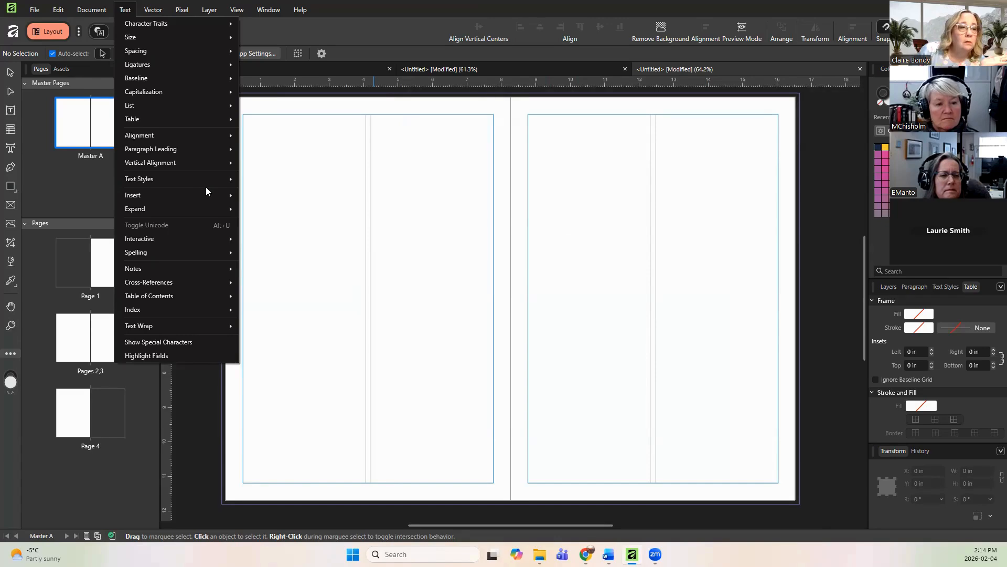
mouse_move(216, 213)
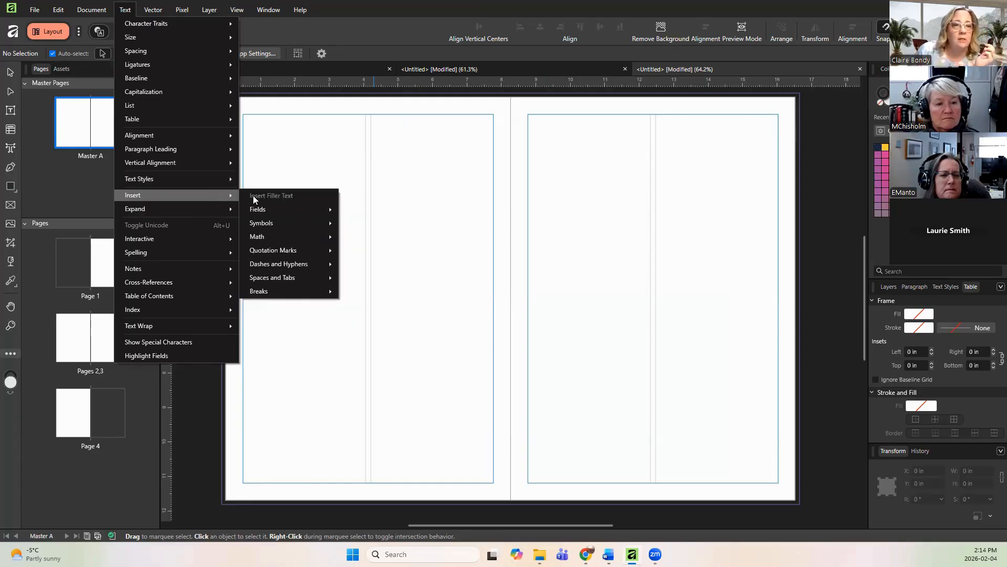
mouse_move(270, 213)
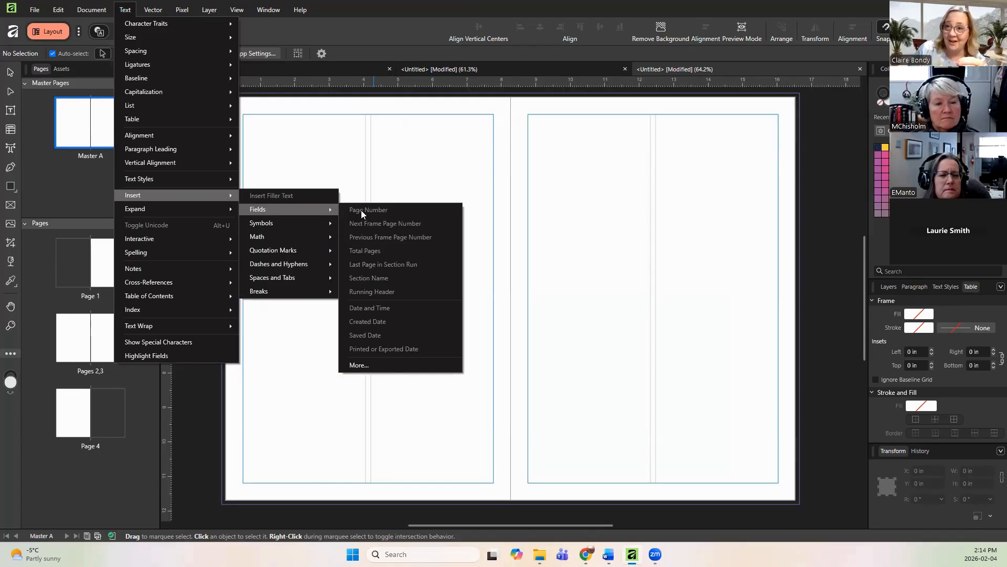
left_click(427, 192)
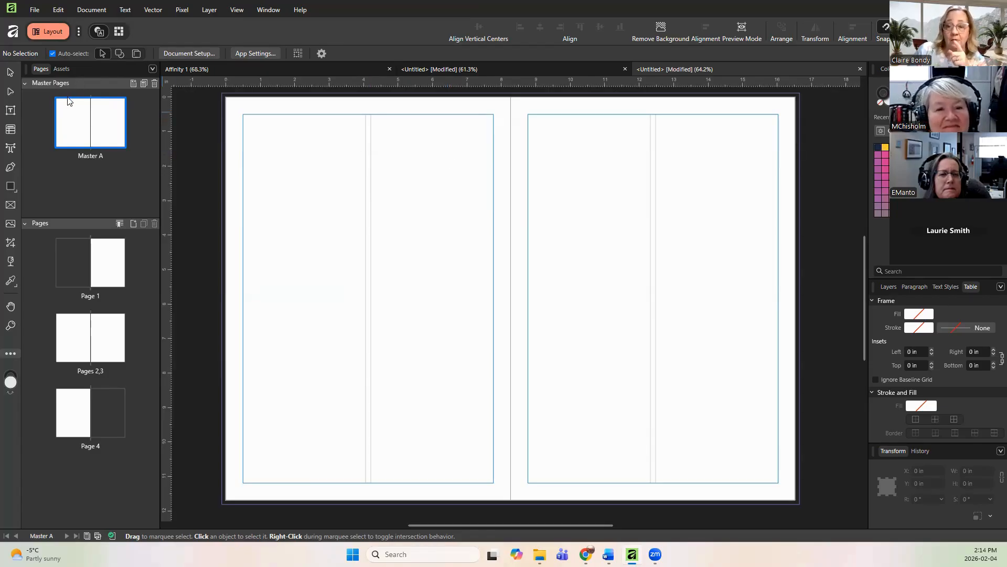
Step: Draw a small text frame, about 0.64 by 0.44 in, at the bottom of the left master page
left_click(10, 110)
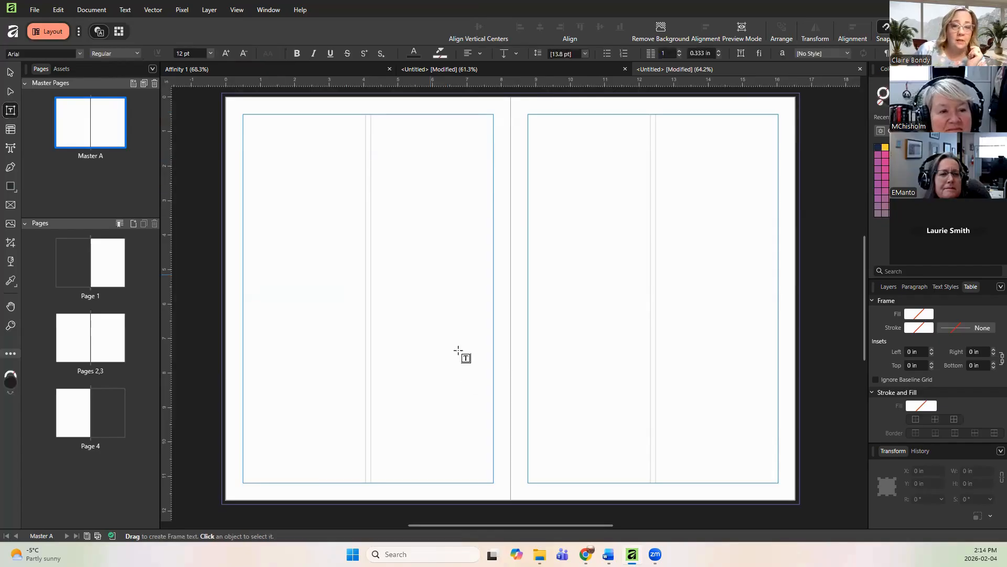
left_click_drag(359, 468, 380, 479)
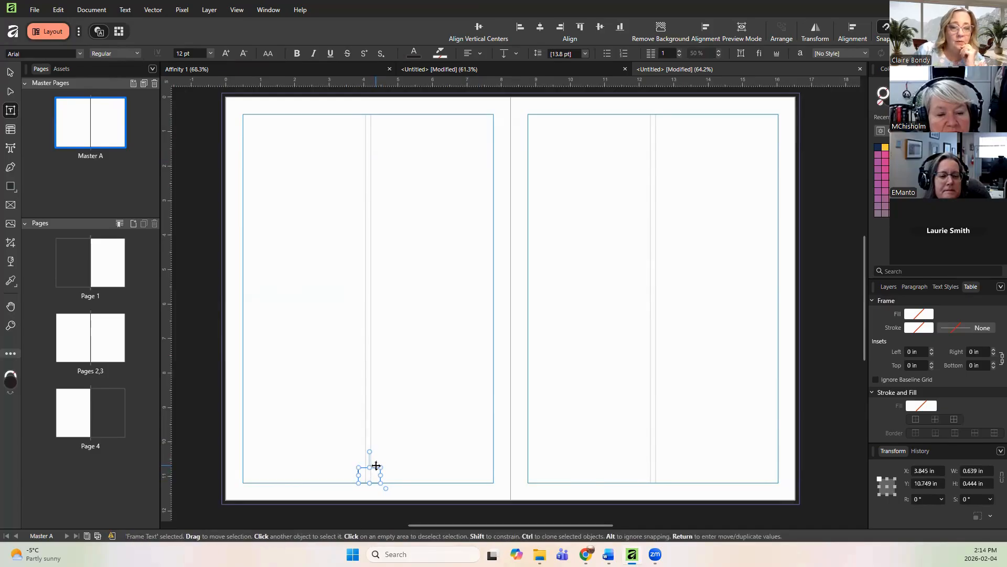
left_click_drag(378, 465, 376, 467)
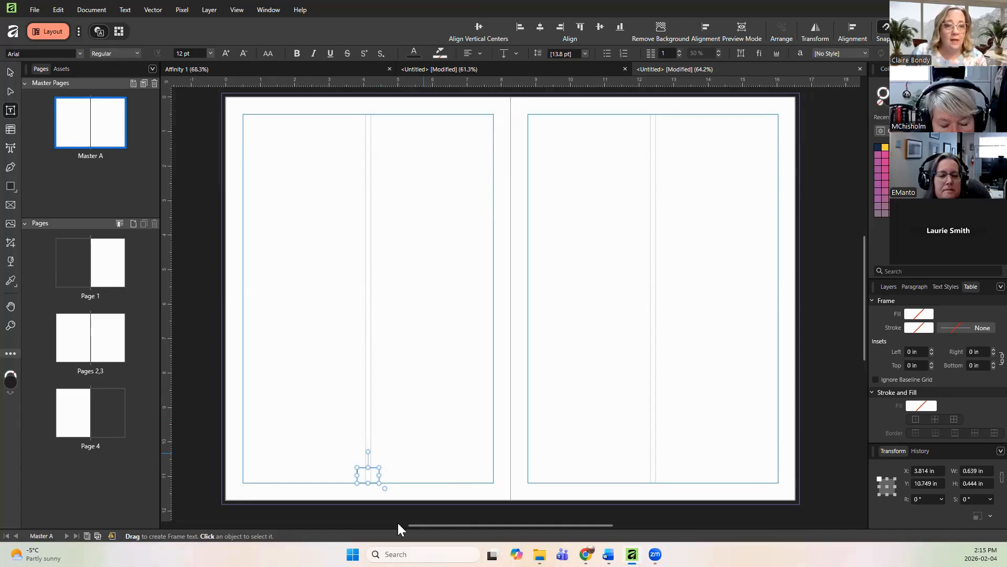
Step: Insert a page number field into the text frame and apply left alignment
left_click(125, 10)
mouse_move(181, 194)
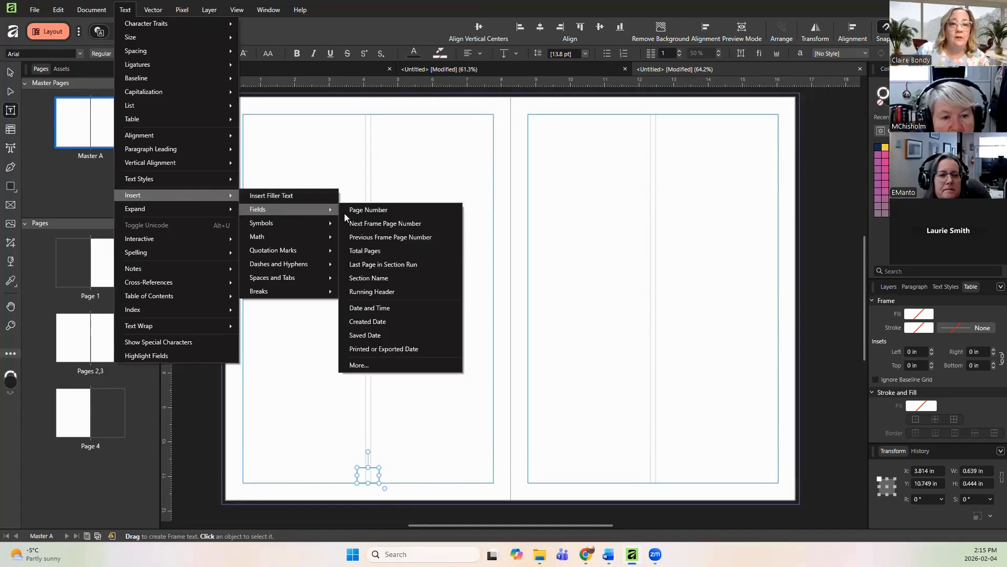
left_click(377, 211)
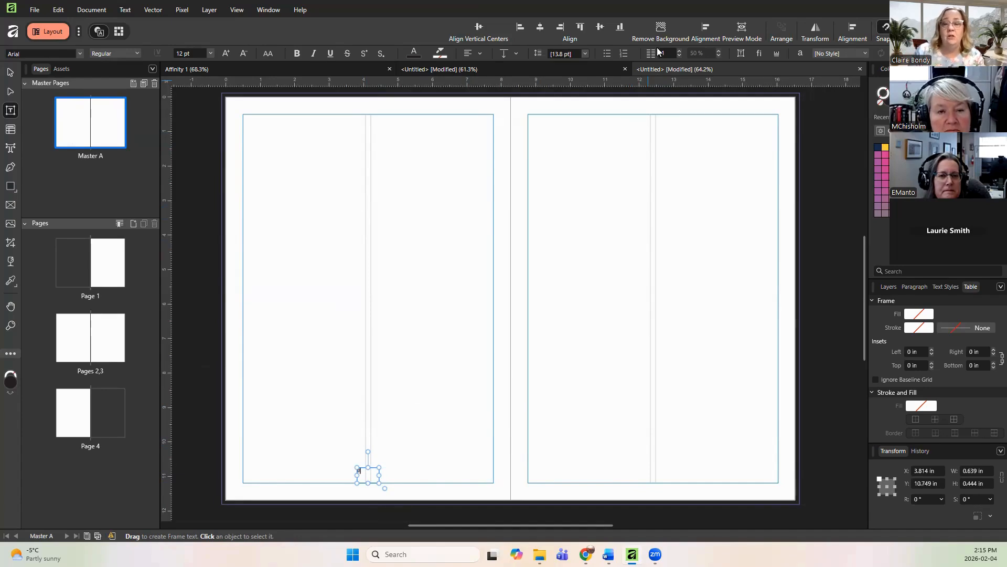
left_click(471, 58)
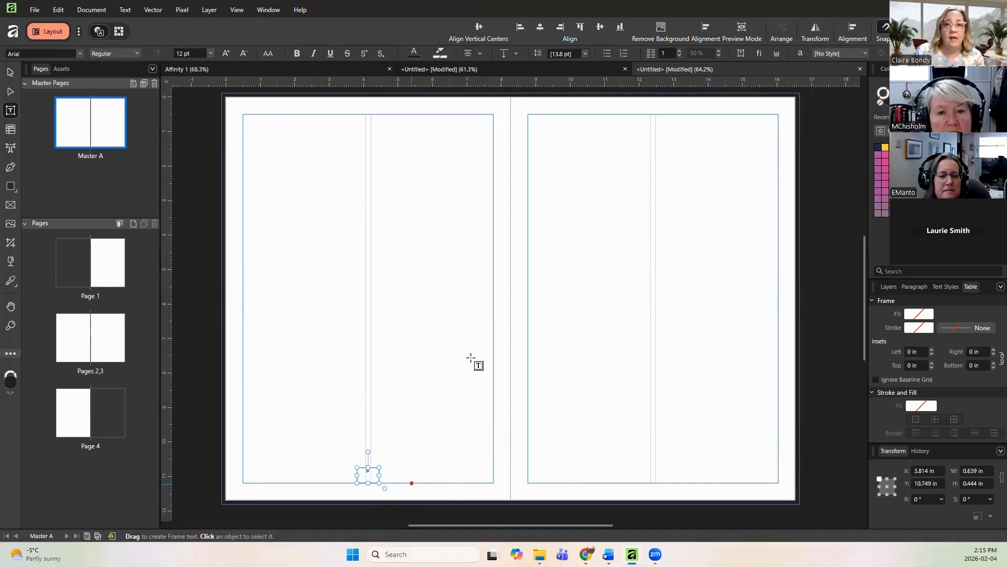
Step: Center the page number vertically within its text frame
left_click(516, 53)
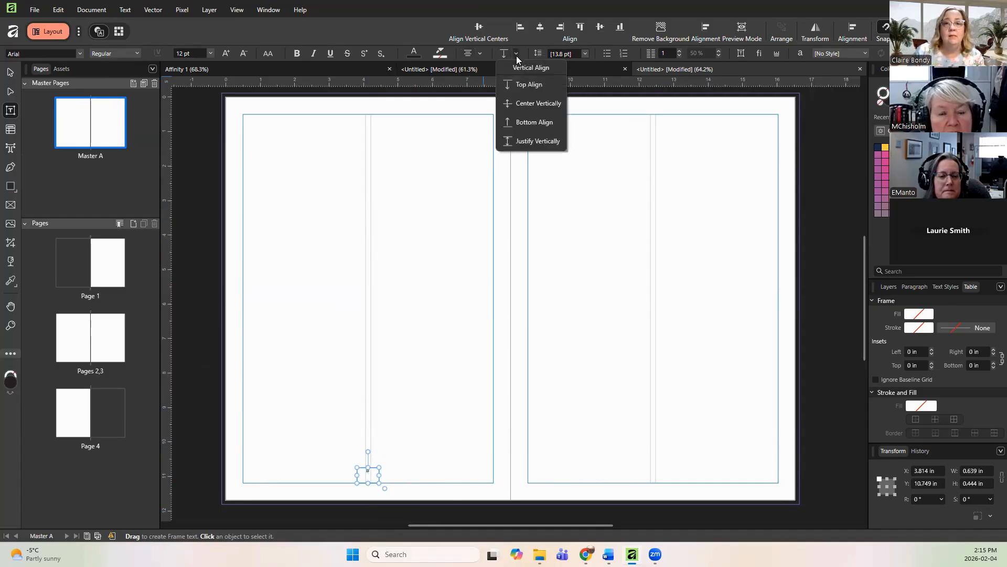
left_click(528, 104)
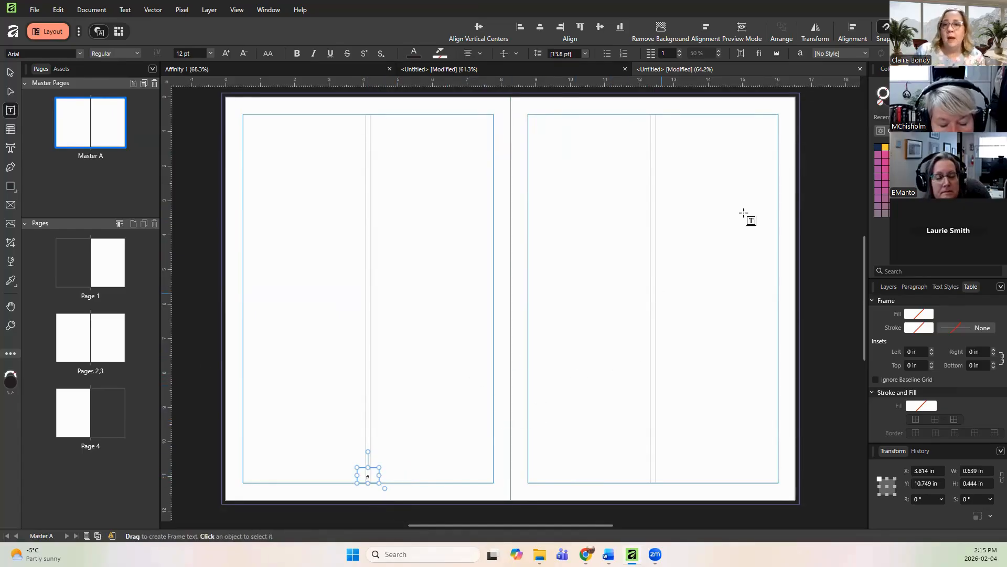
left_click_drag(918, 69, 462, 109)
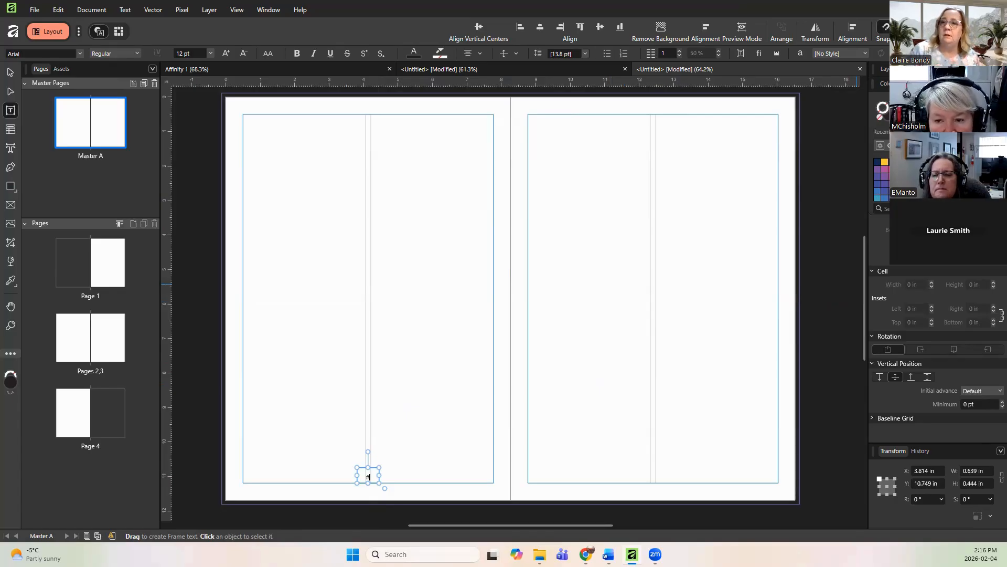
left_click(891, 68)
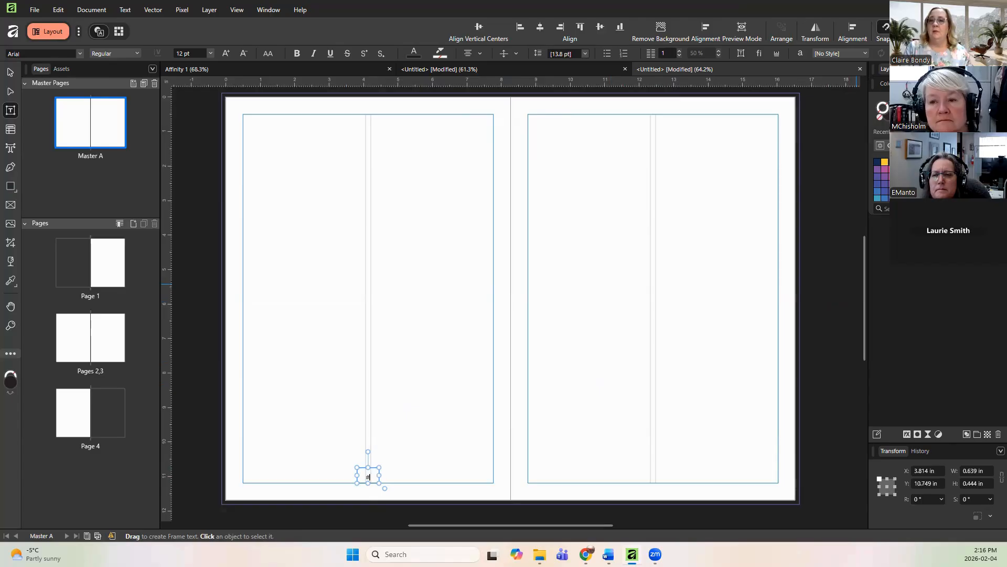
left_click(1001, 83)
key("Escape")
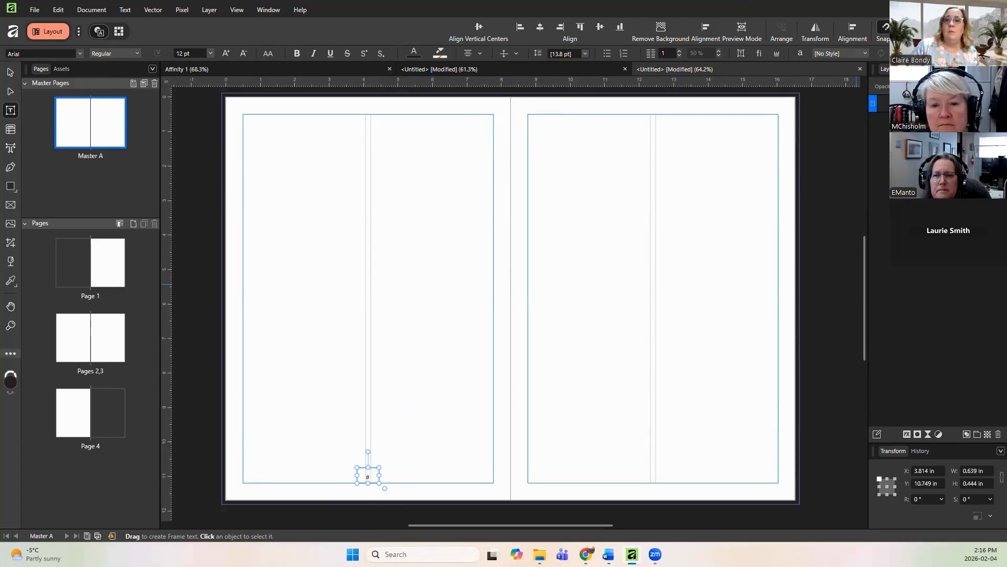
Step: Try to copy the page-number frame and paste it onto the facing master page, then delete the pasted frame
right_click(873, 107)
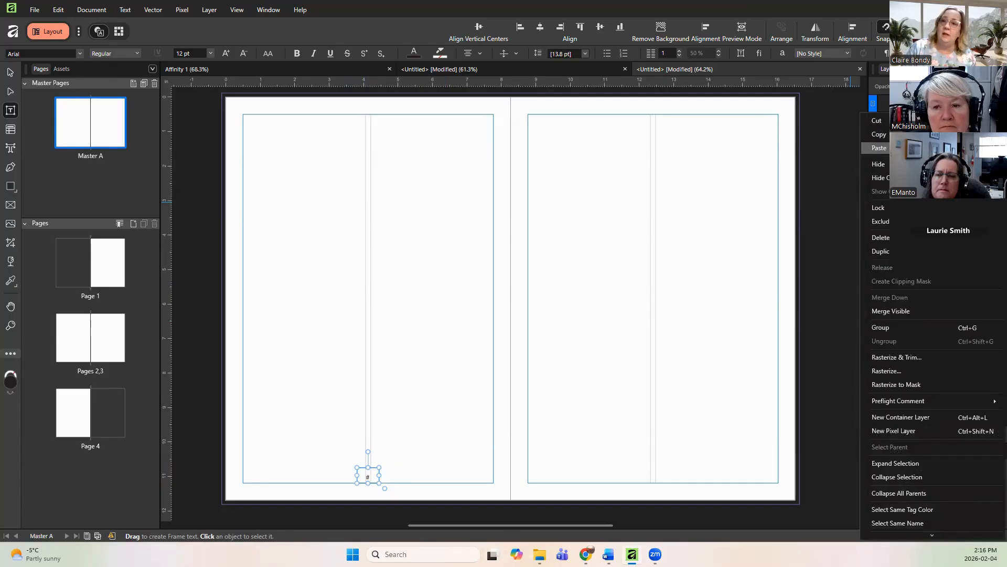
left_click(887, 135)
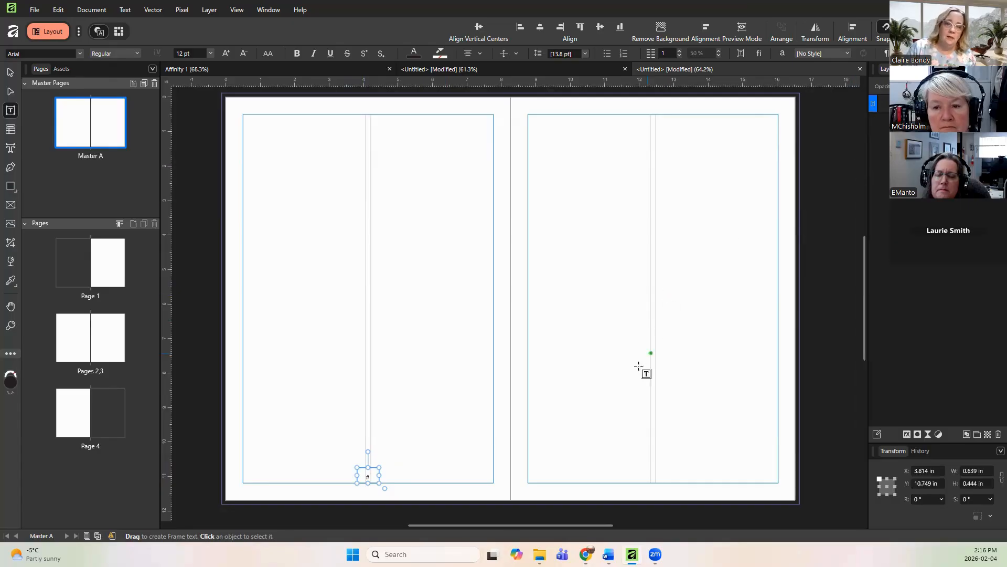
right_click(563, 416)
left_click(632, 55)
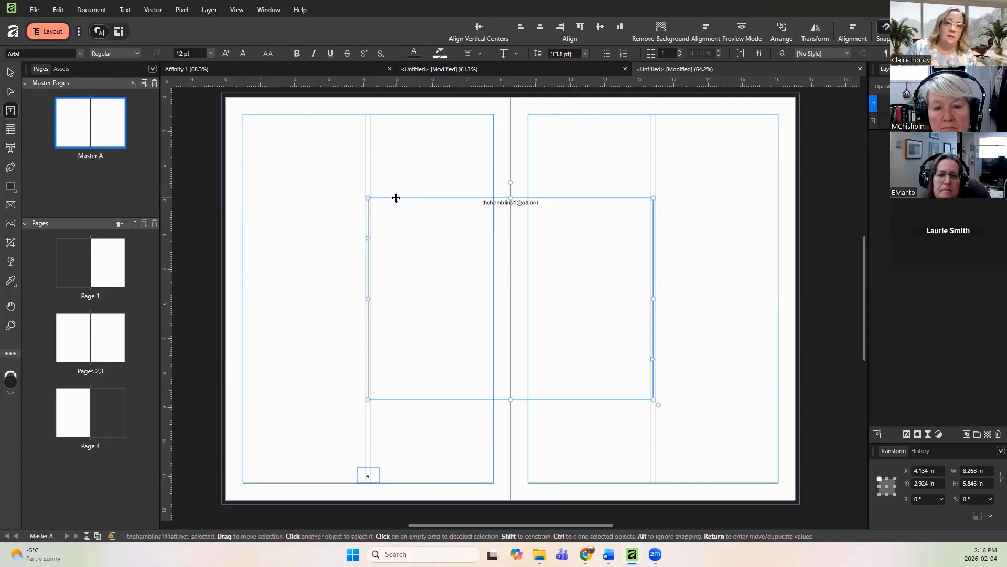
key("Delete")
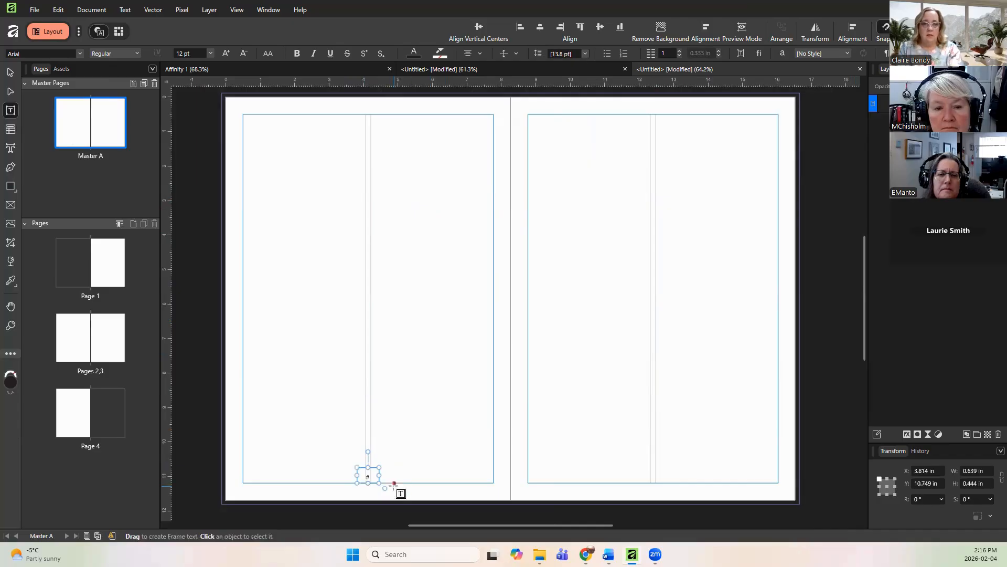
Step: Reselect the page-number frame and try pasting a copy of it onto the spread again
left_click(368, 472)
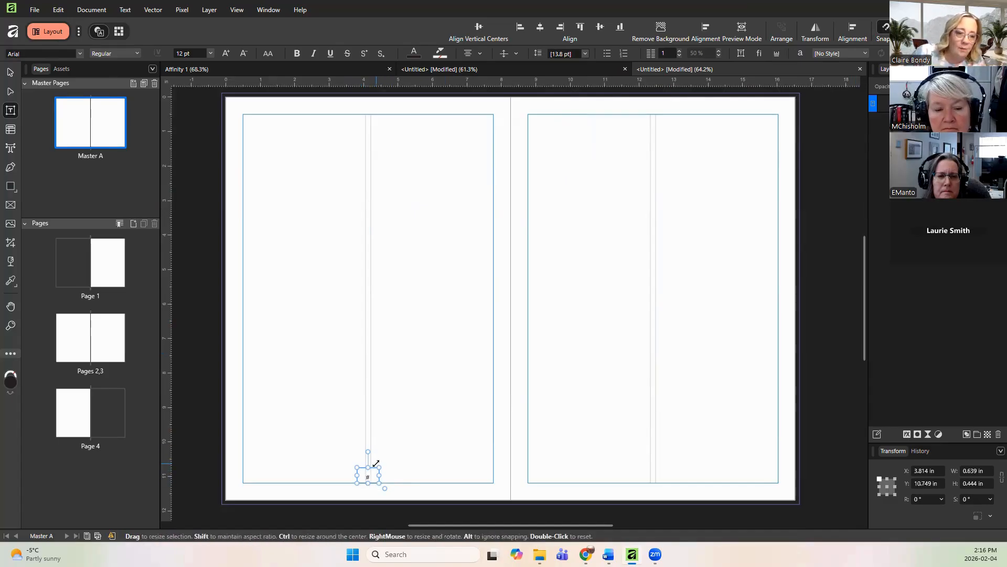
left_click(408, 446)
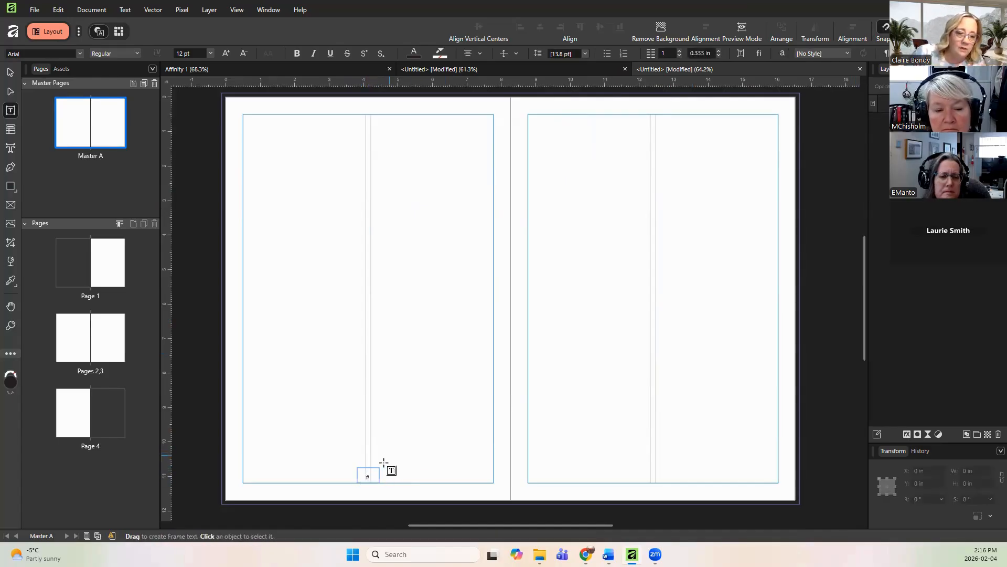
left_click(375, 468)
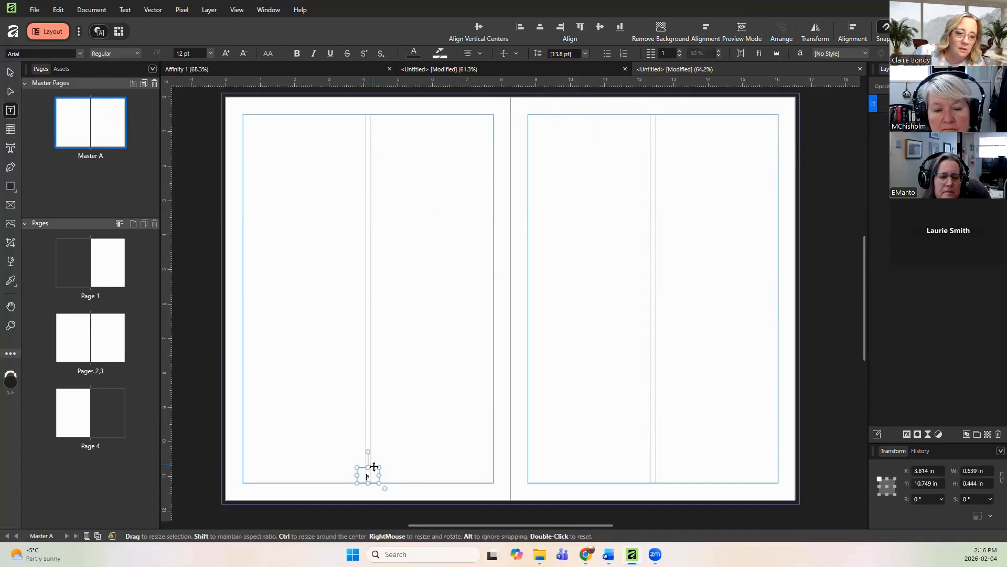
right_click(374, 466)
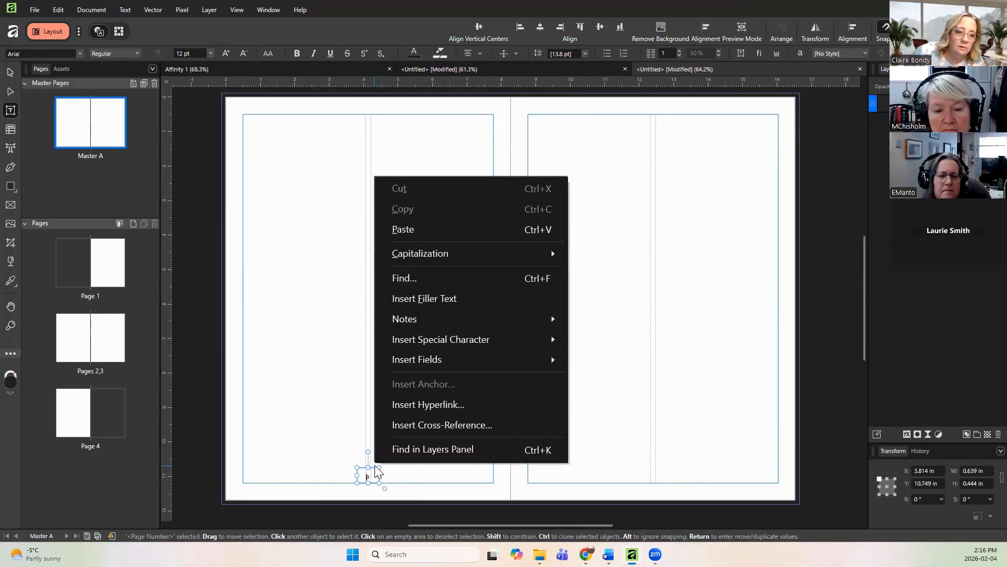
left_click(372, 467)
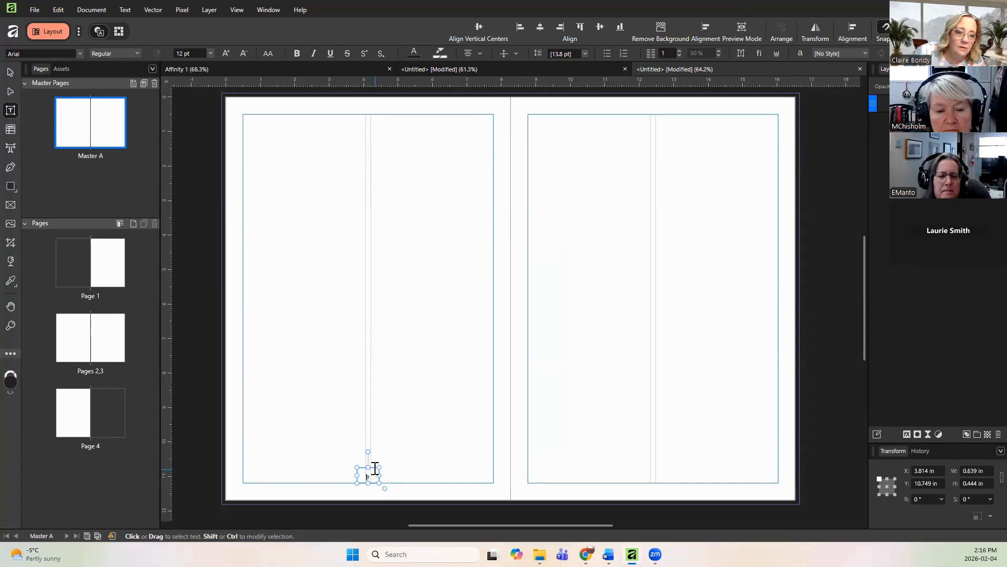
left_click(411, 447)
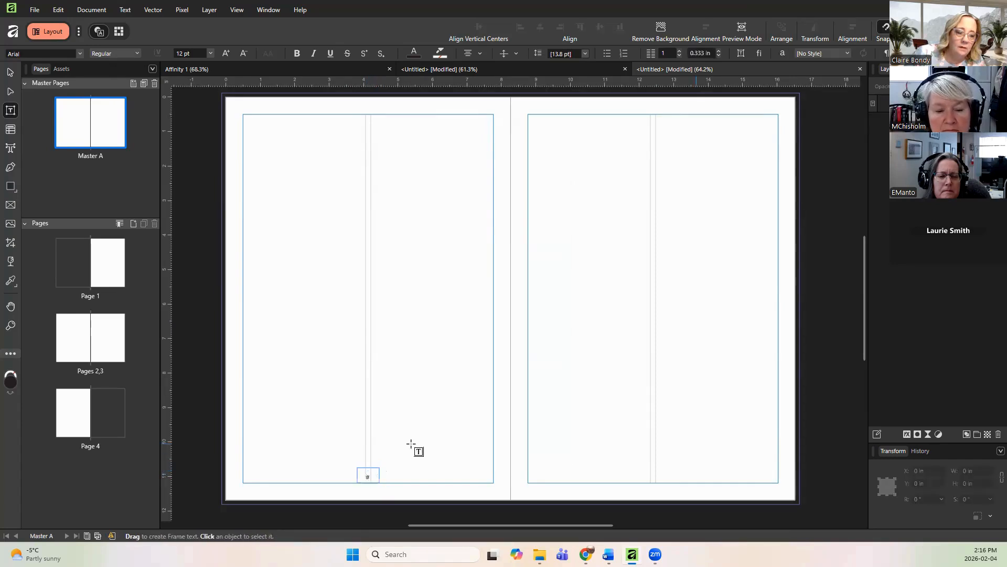
right_click(411, 449)
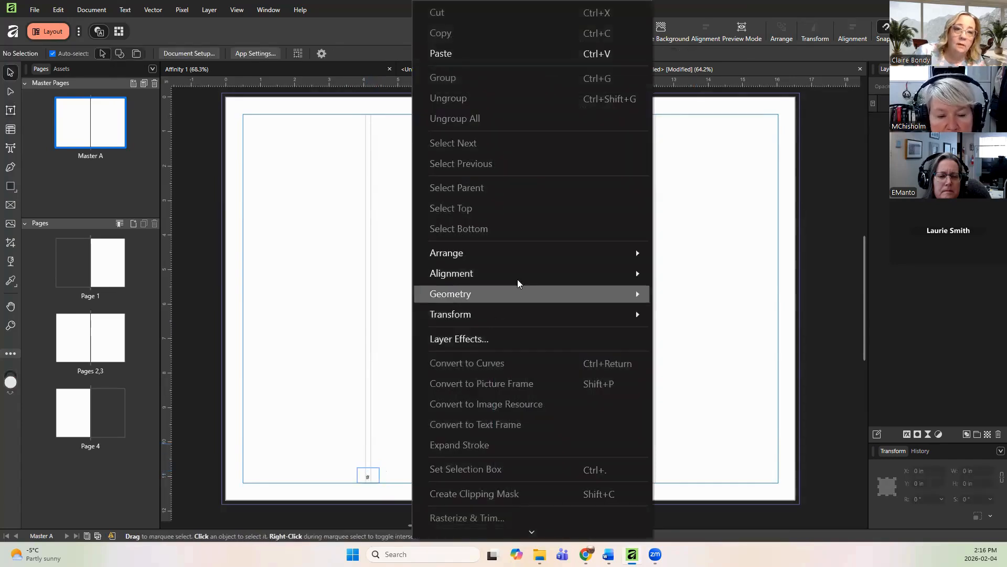
left_click(495, 55)
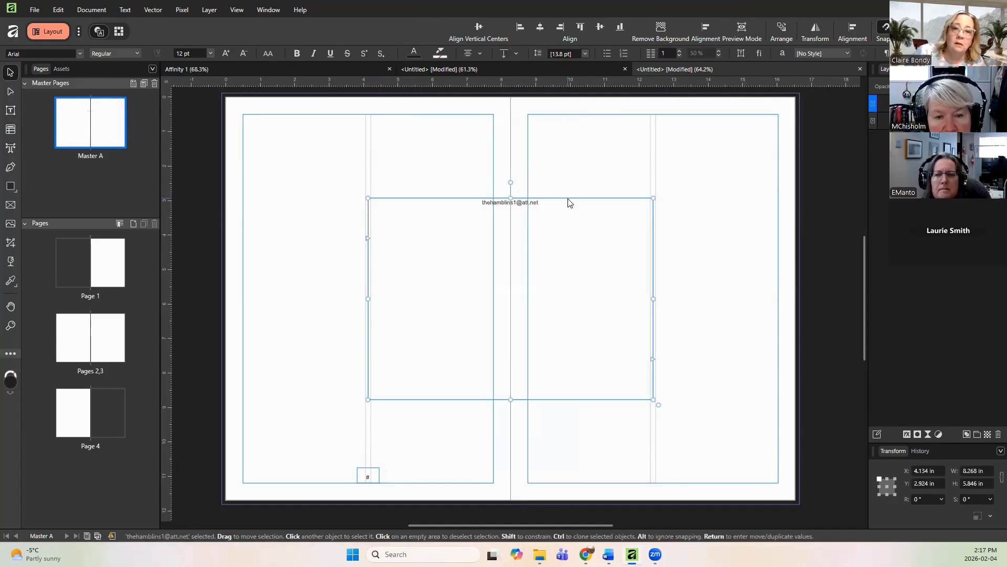
Step: Remove the wrongly pasted text frame from the spread
key("t")
key("ctrl+z")
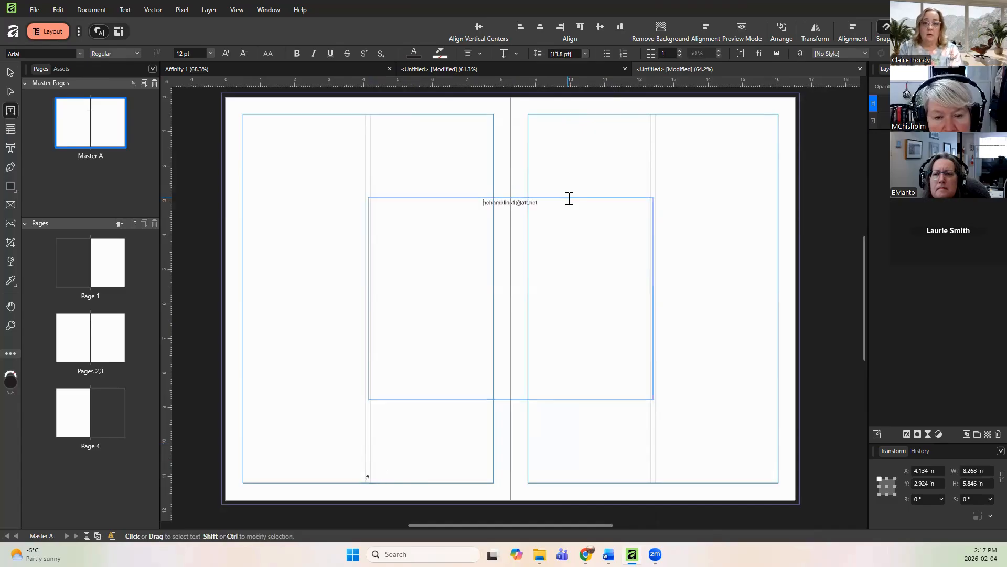
key("v")
key("Delete")
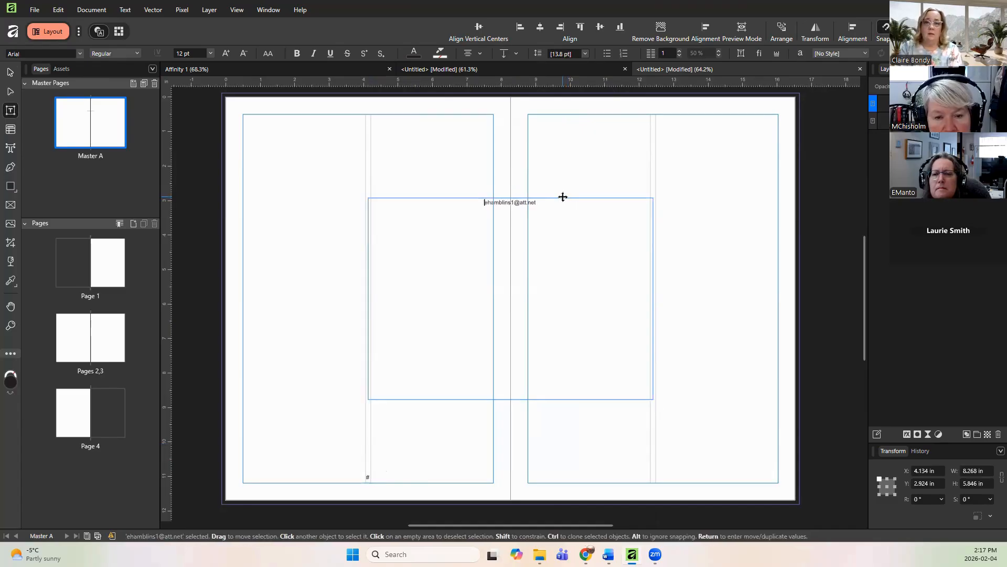
right_click(562, 197)
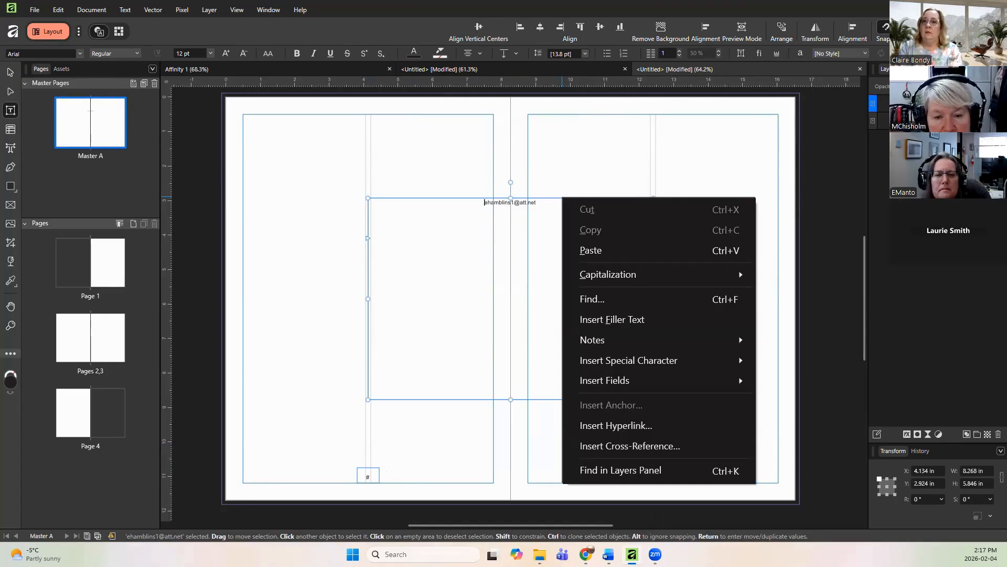
key("Escape")
right_click(892, 110)
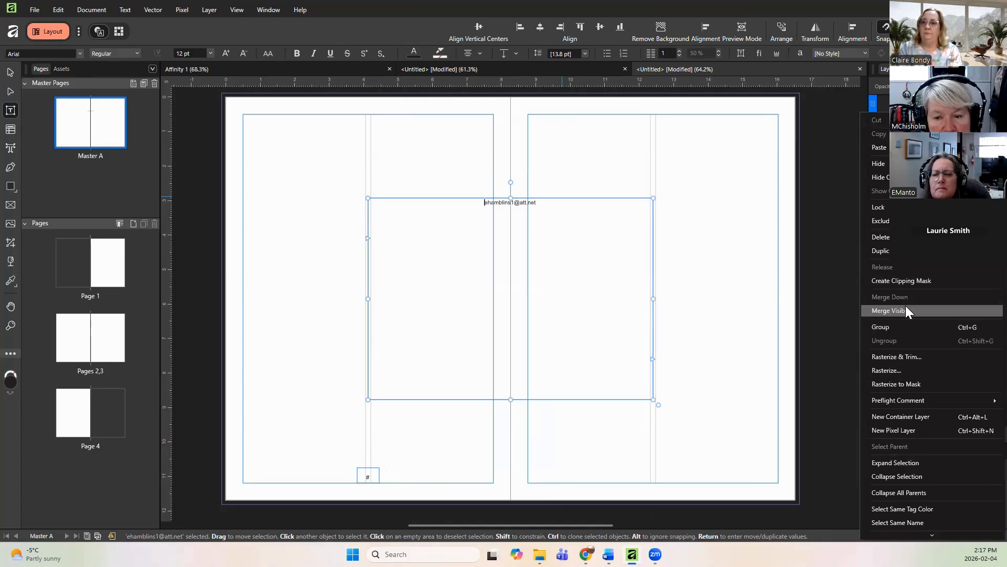
left_click(881, 237)
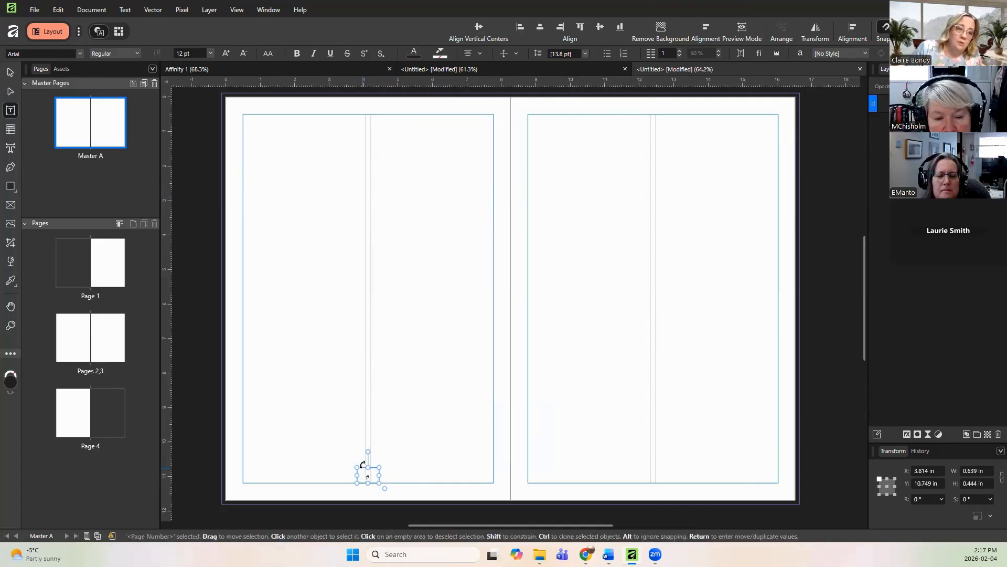
Step: Try copying the page-number field from inside its frame, pasting it onto the spread, and deleting the result
right_click(364, 466)
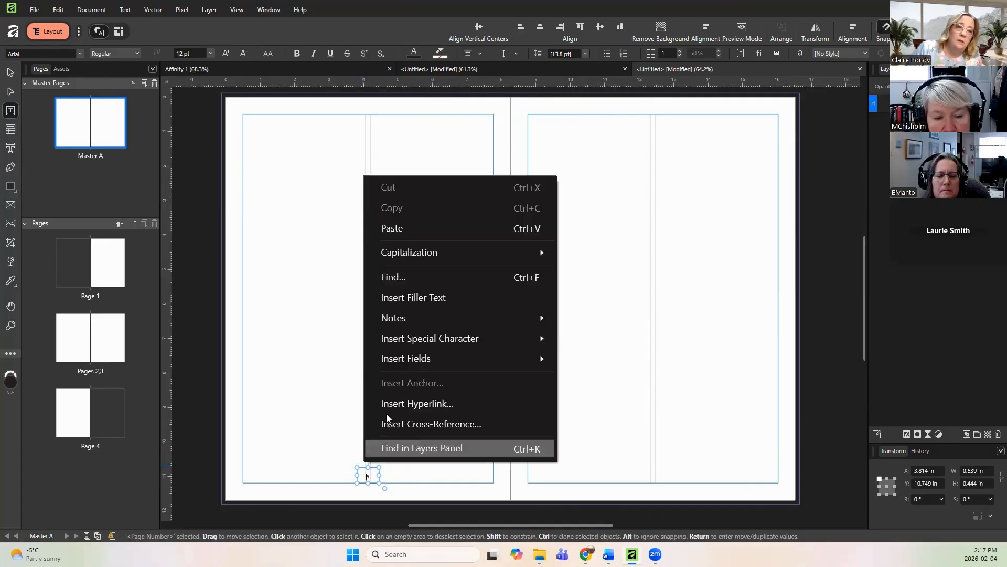
left_click(378, 468)
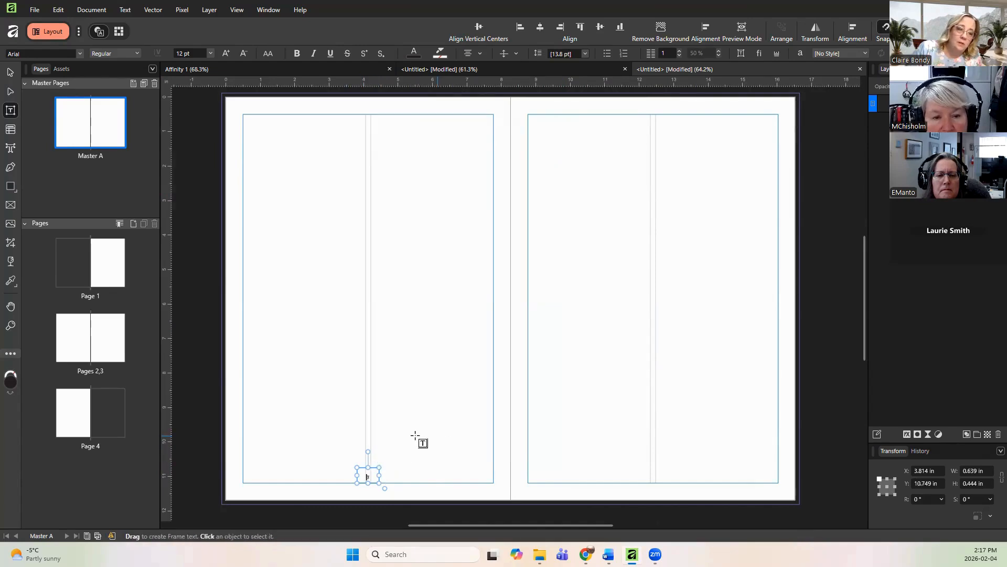
left_click(415, 434)
left_click(367, 474)
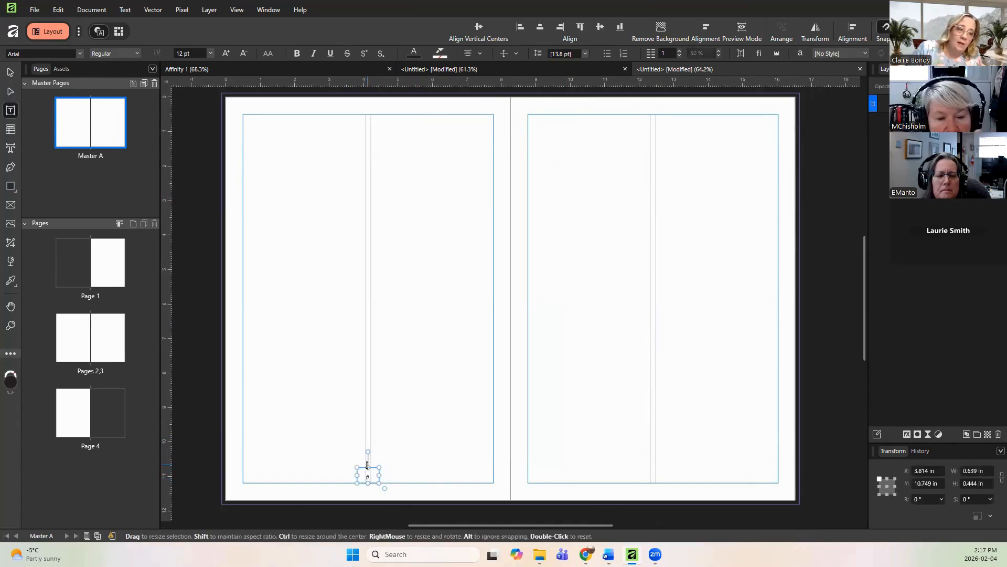
right_click(365, 474)
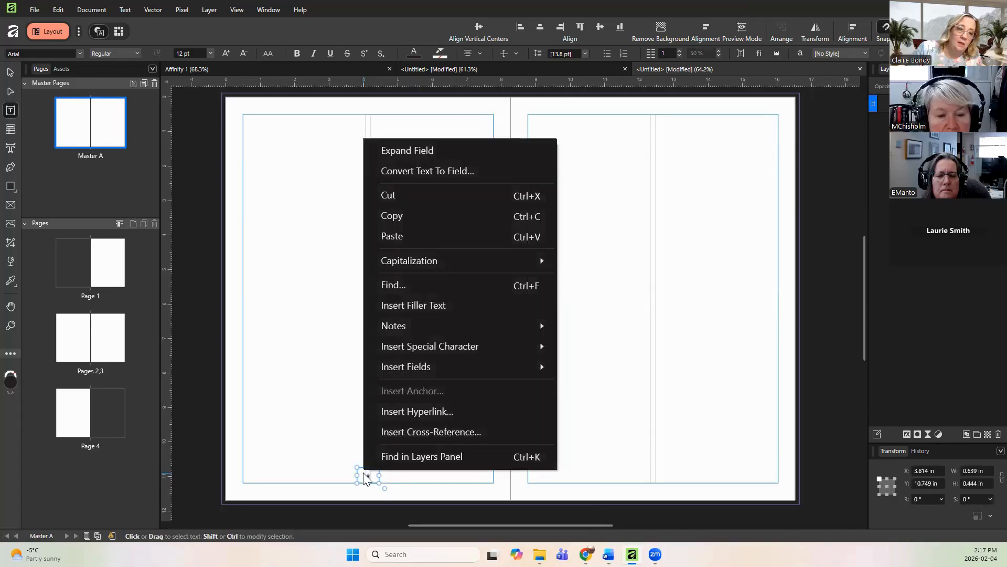
left_click(402, 216)
left_click(419, 396)
right_click(422, 398)
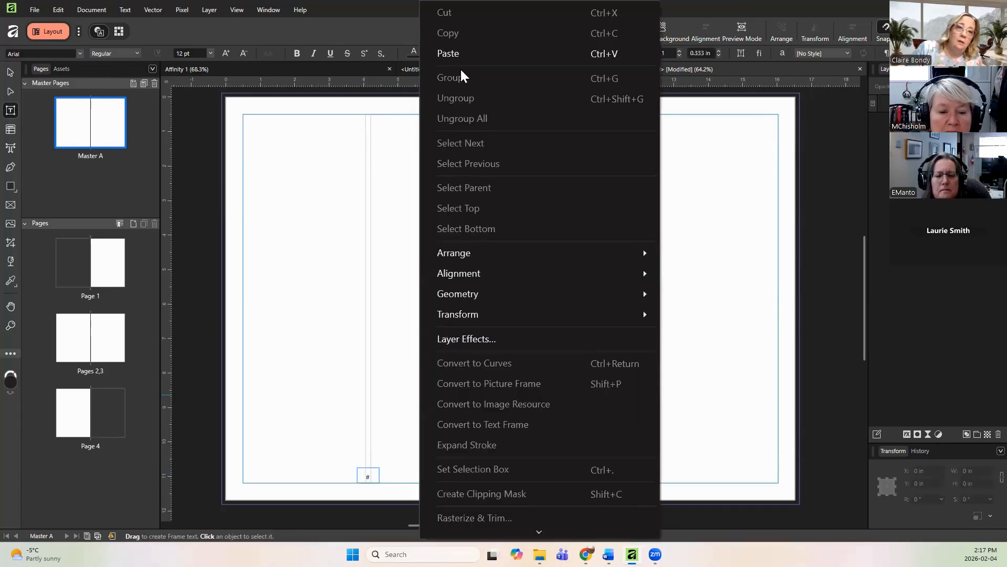
left_click(457, 55)
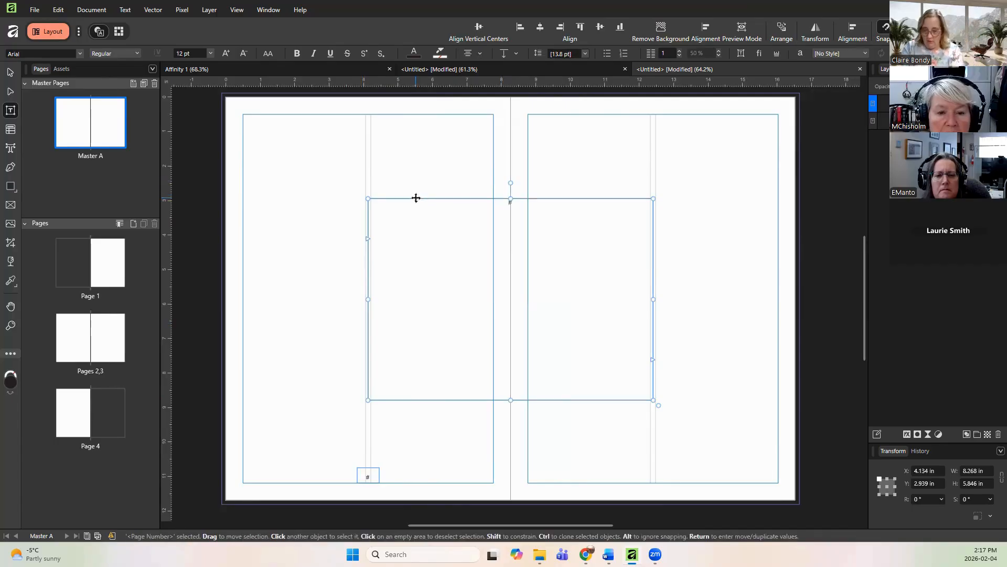
left_click_drag(416, 197, 416, 197)
left_click(416, 197)
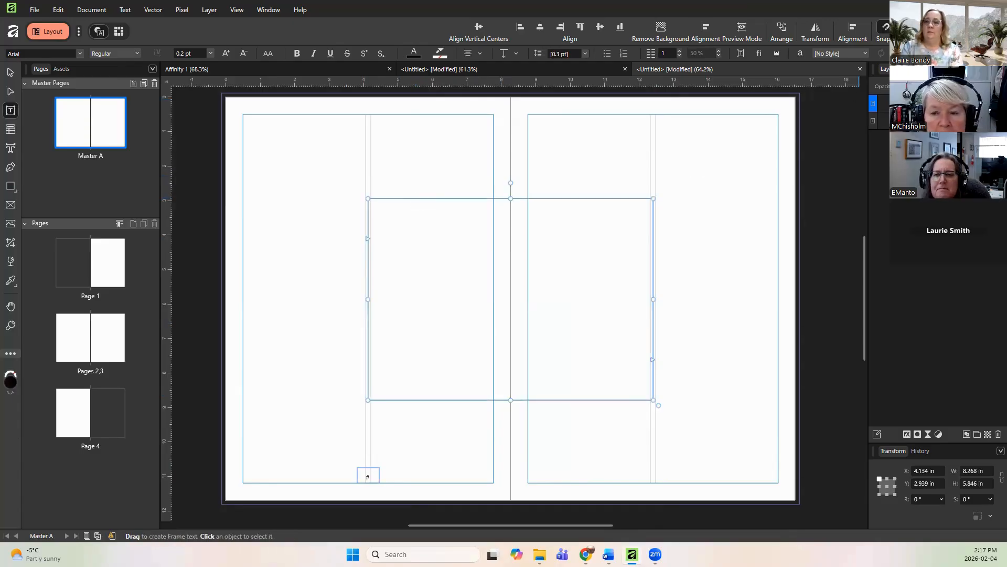
right_click(915, 109)
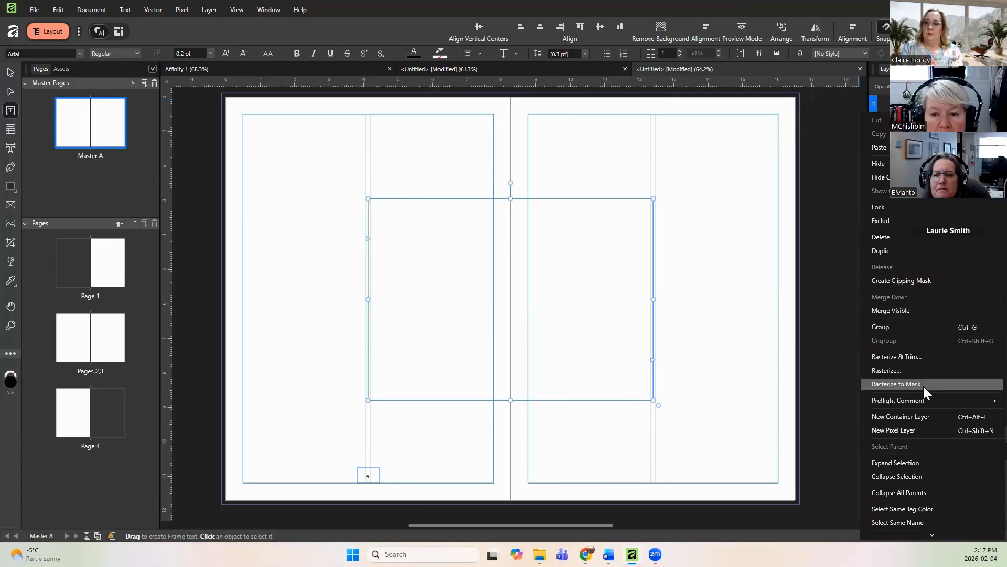
left_click(910, 237)
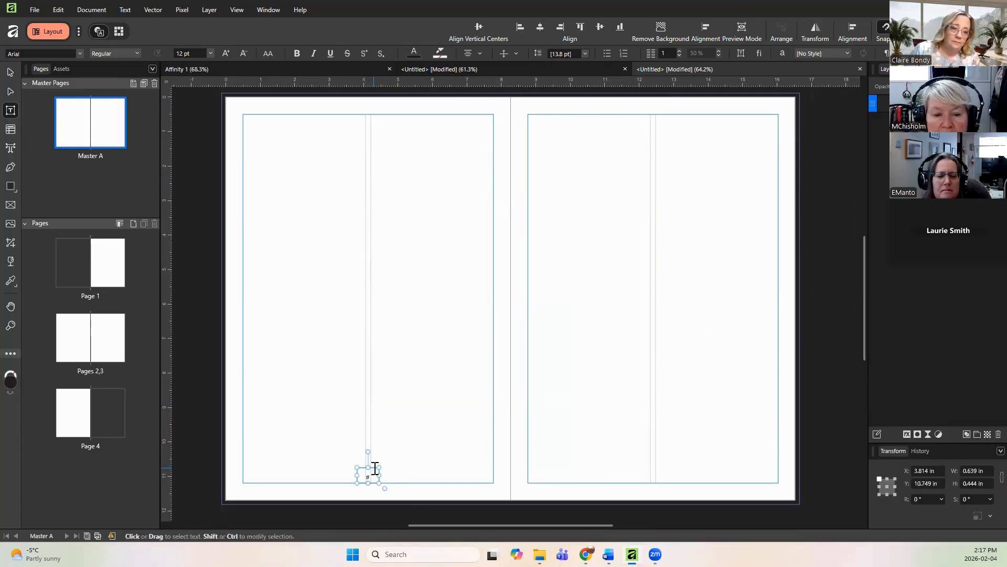
right_click(374, 466)
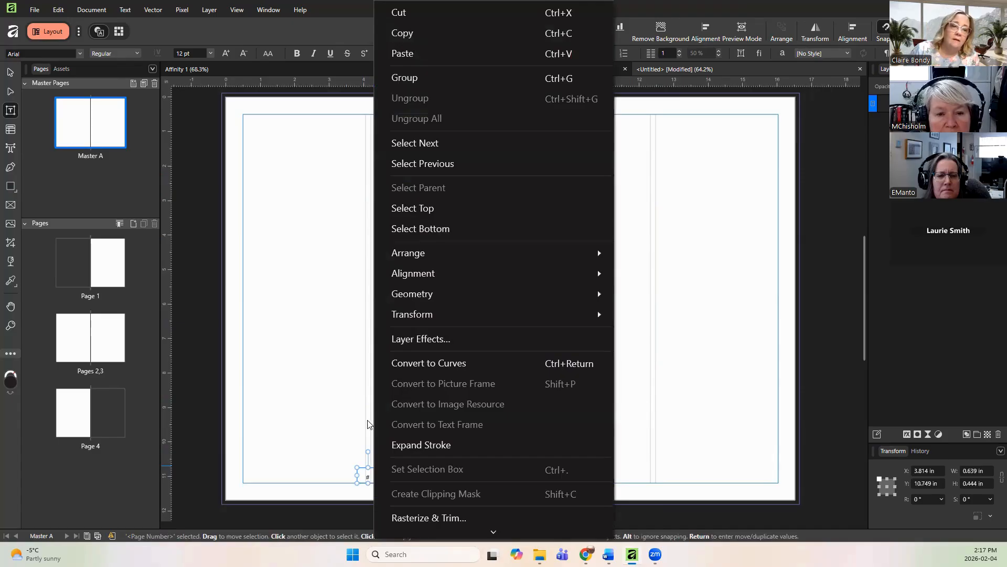
left_click(348, 467)
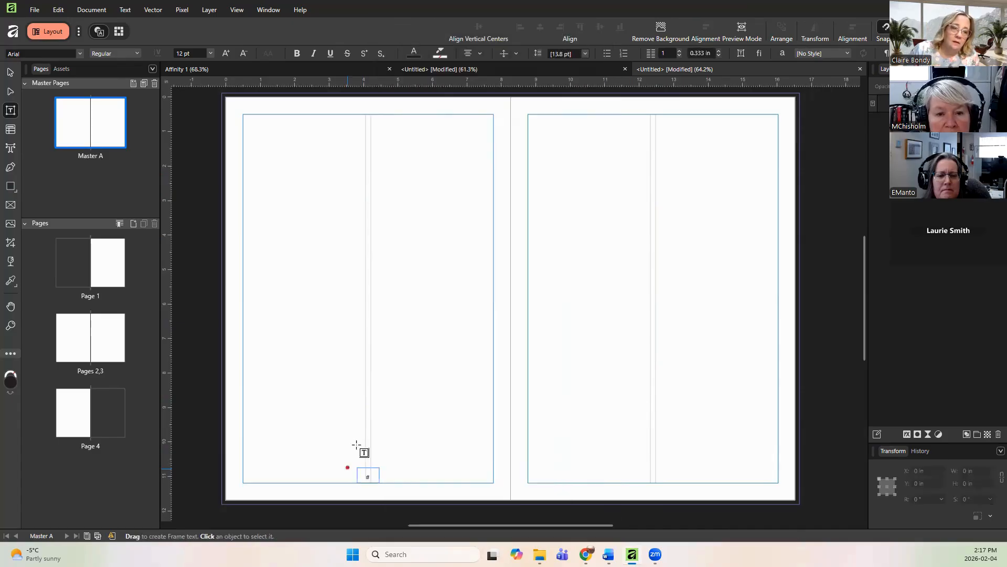
left_click(370, 468)
right_click(372, 467)
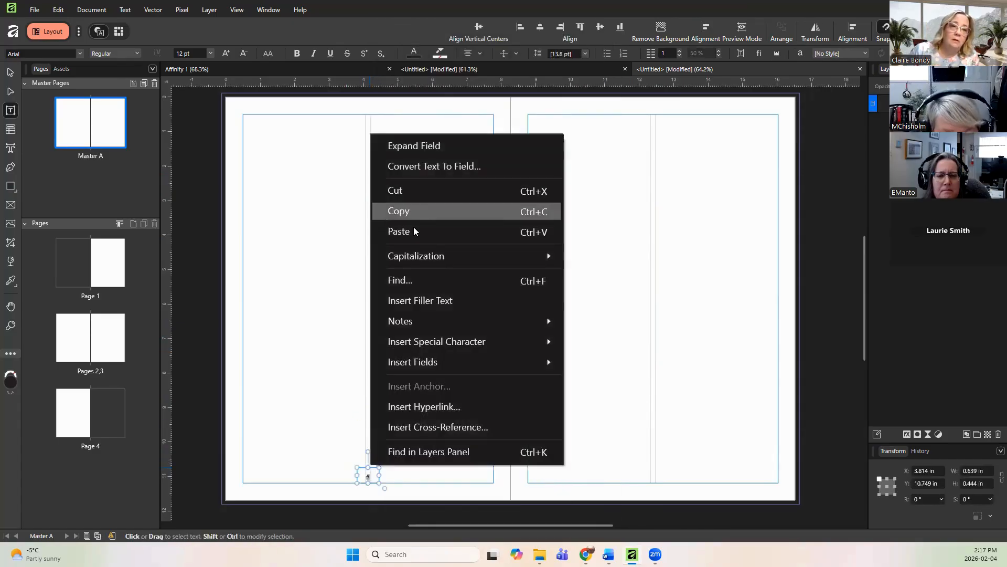
left_click(382, 467)
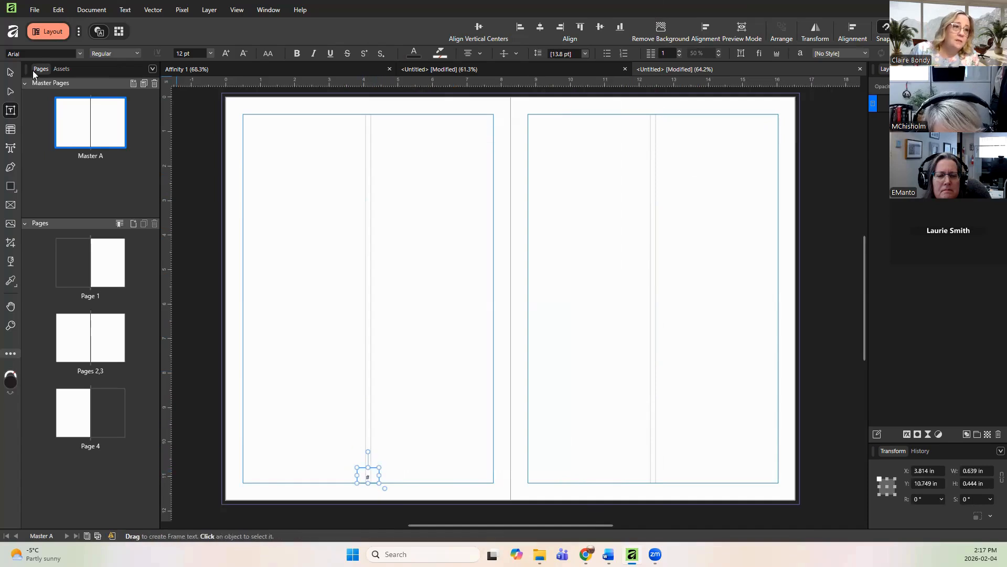
Step: Copy the page-number frame and position the copy at the bottom of the facing master page's column gutter
left_click(10, 72)
mouse_move(370, 472)
left_mouse_down()
mouse_move(459, 475)
mouse_move(370, 467)
left_mouse_up()
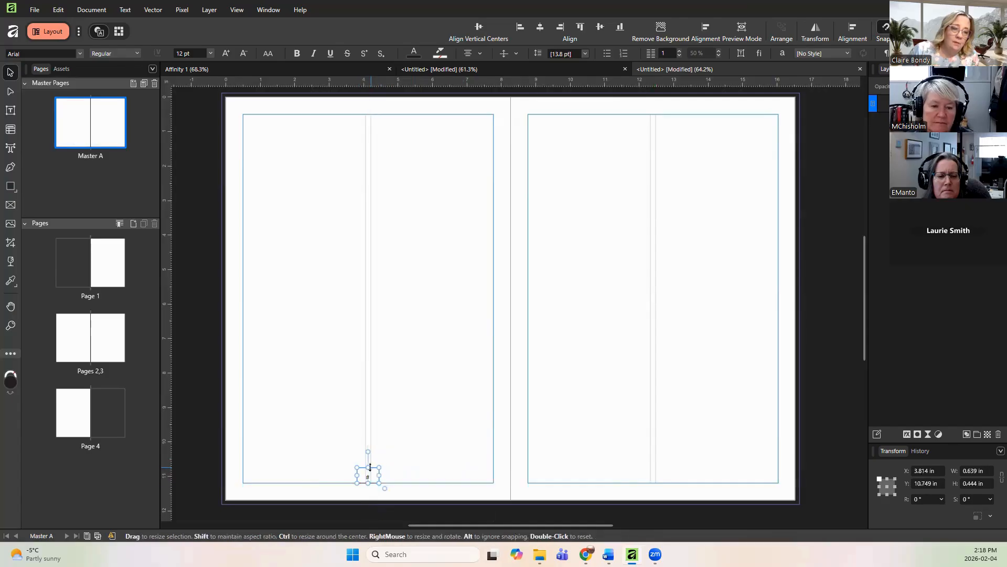
right_click(370, 467)
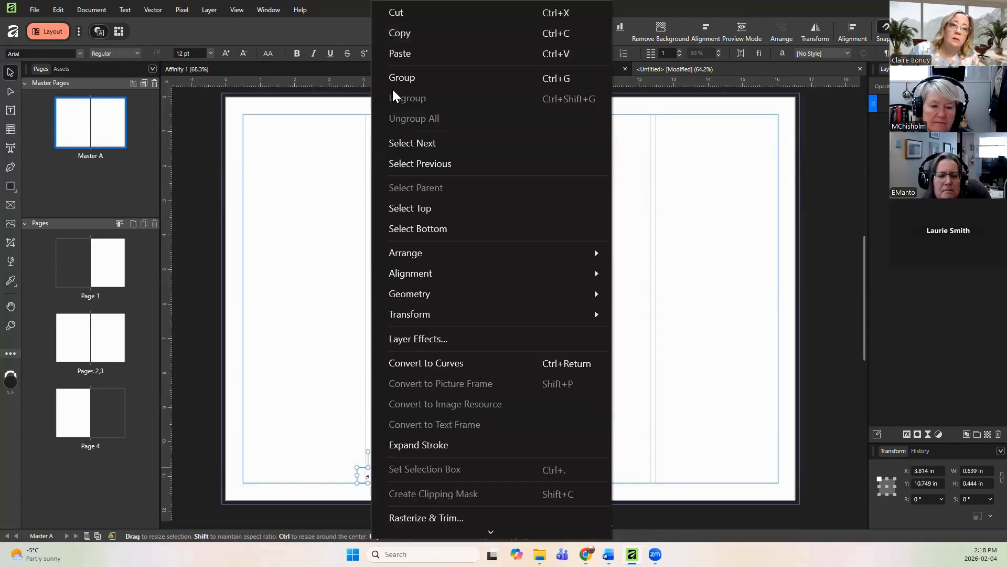
left_click(411, 32)
left_click(434, 474)
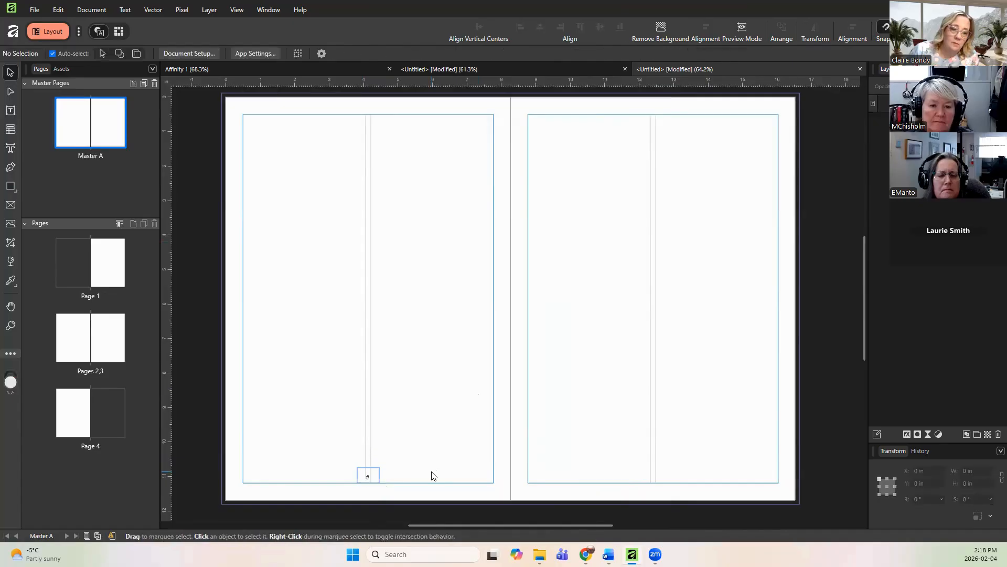
right_click(433, 474)
left_click(464, 53)
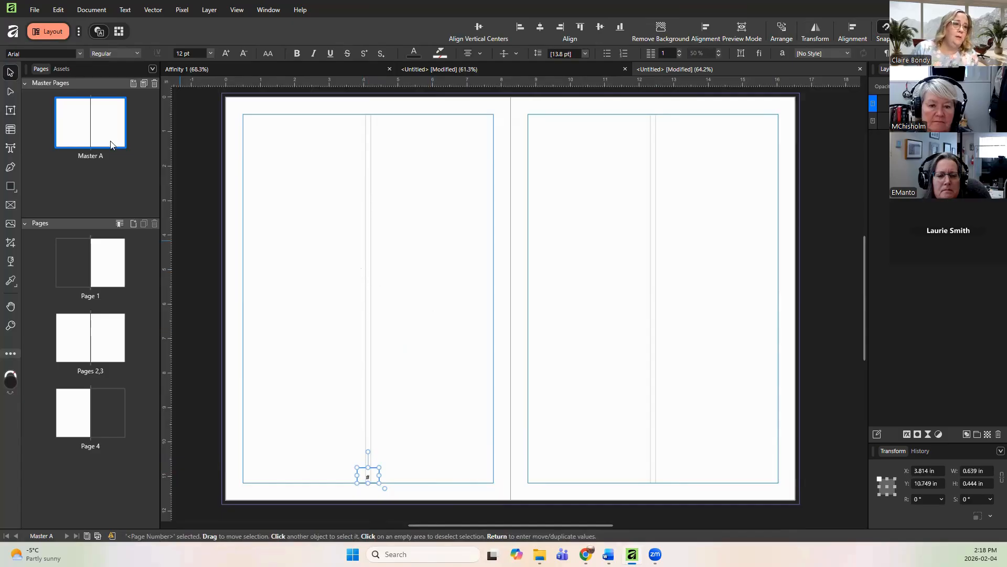
left_click_drag(376, 477, 661, 471)
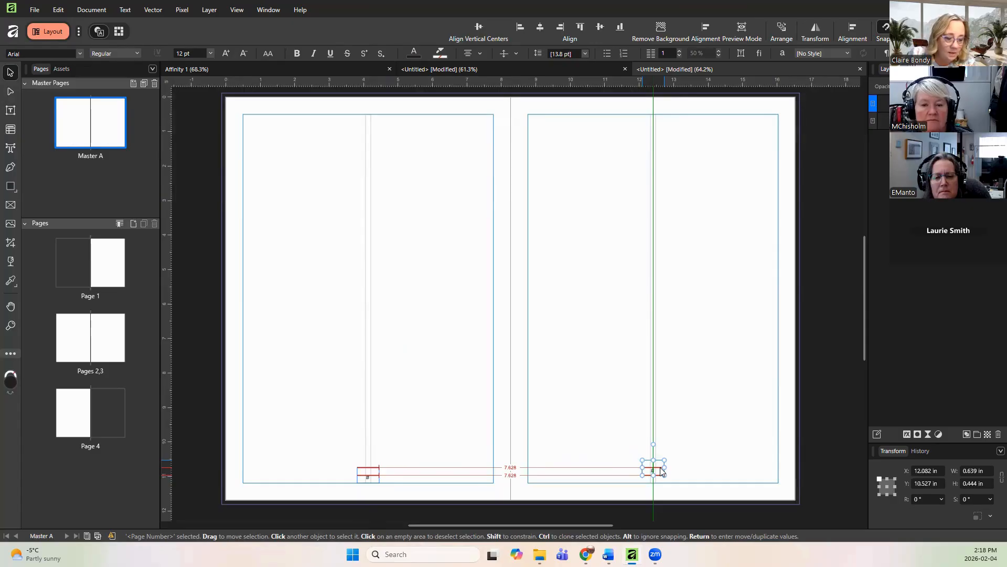
left_click_drag(661, 471, 662, 479)
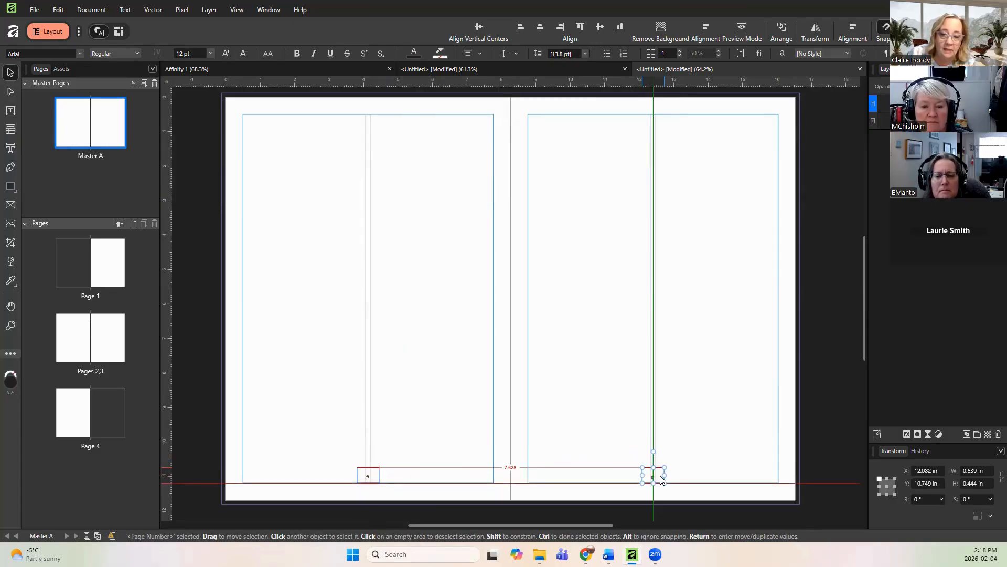
left_click_drag(660, 477, 661, 478)
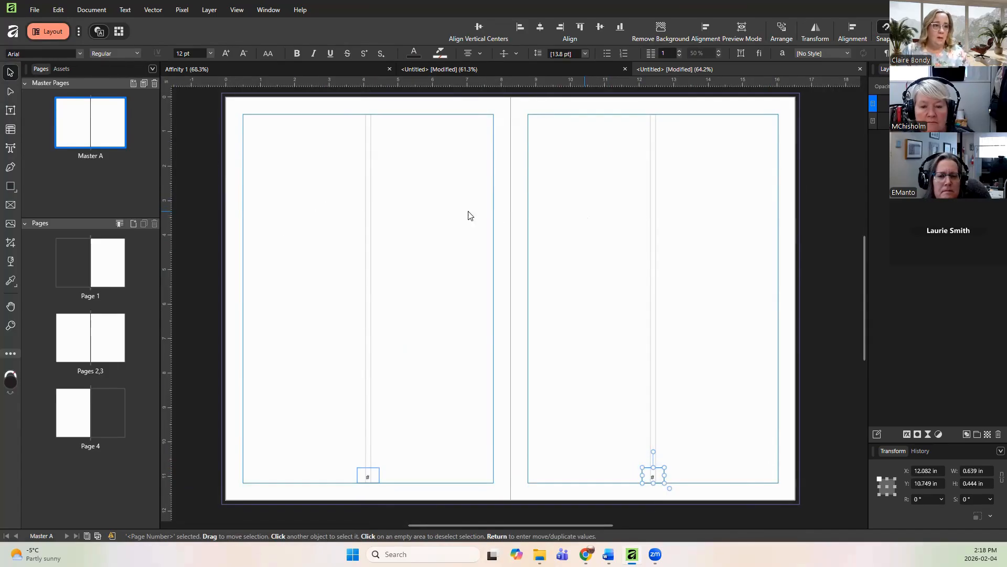
Step: Apply Master A to pages 2-4
right_click(93, 128)
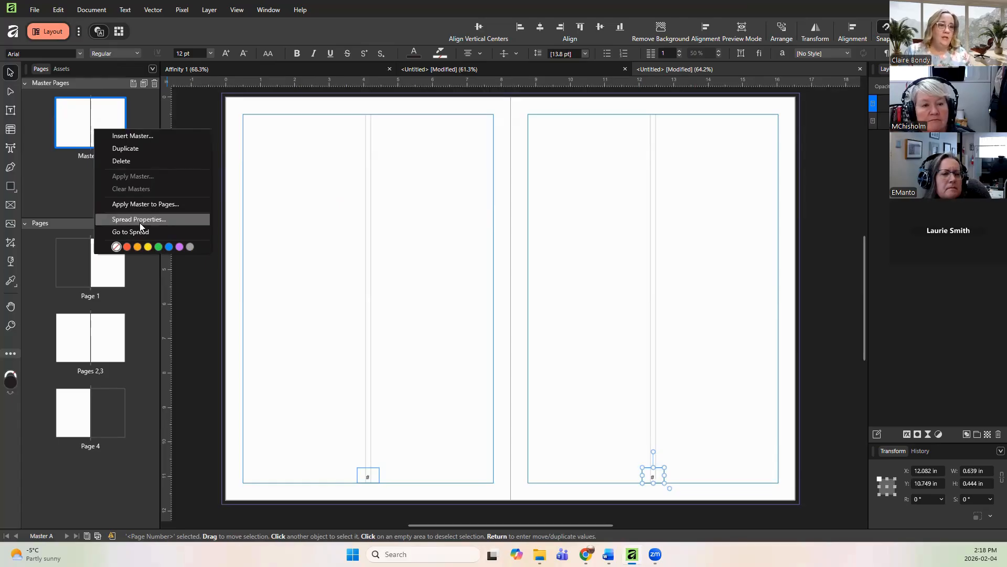
left_click(132, 203)
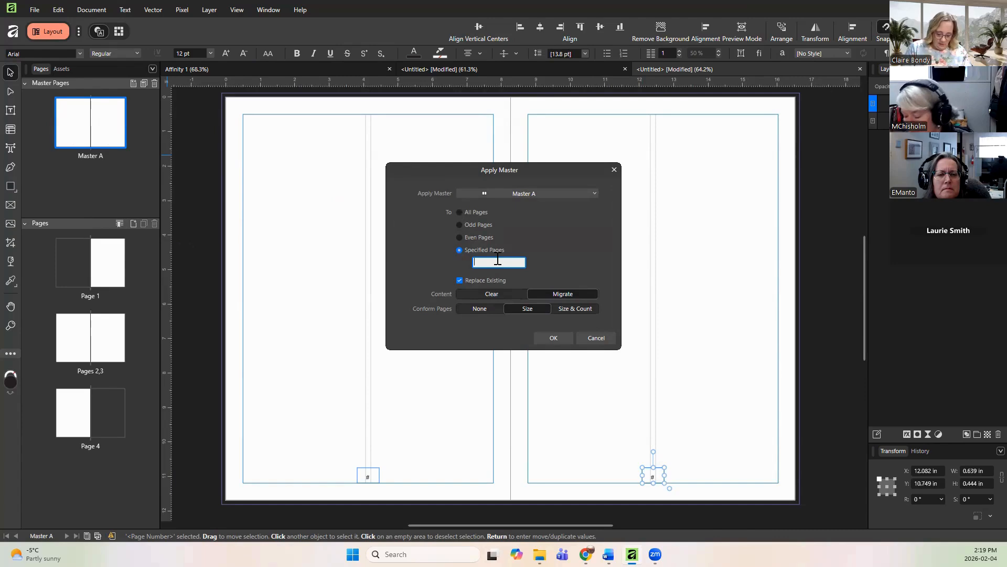
type("2-4")
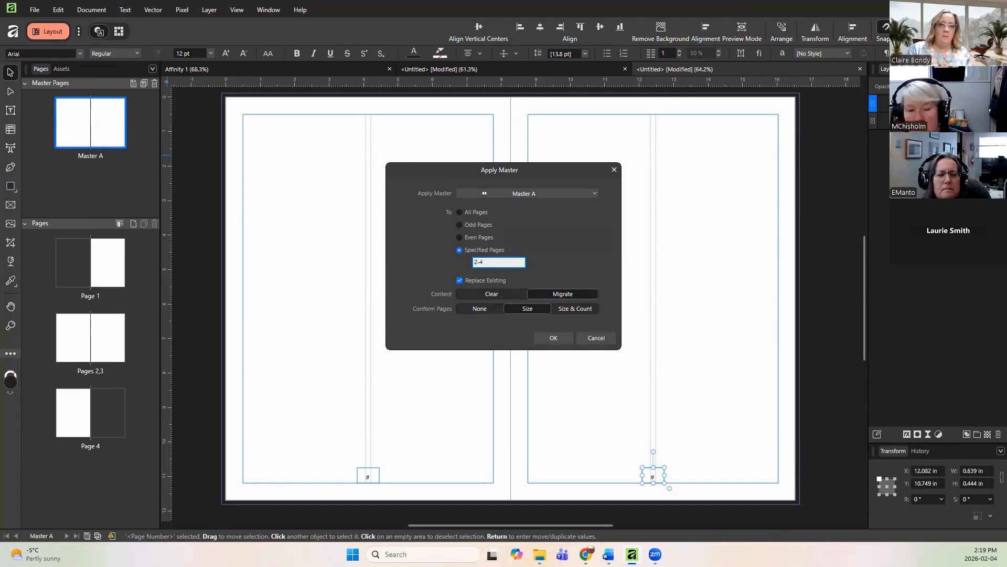
left_click(562, 341)
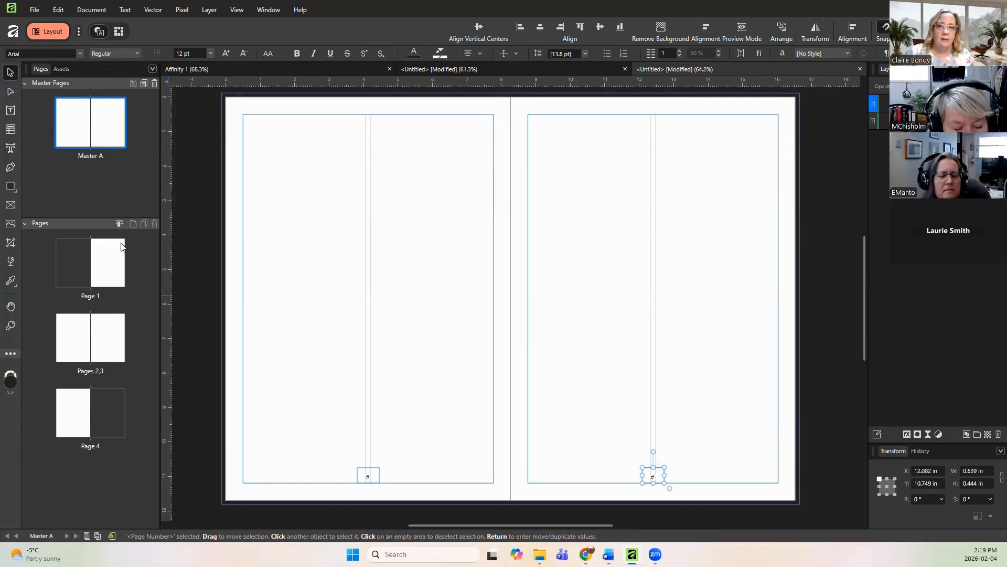
Step: Browse page 1, pages 2–3 and page 4 to check the page numbers from the master
double_click(111, 278)
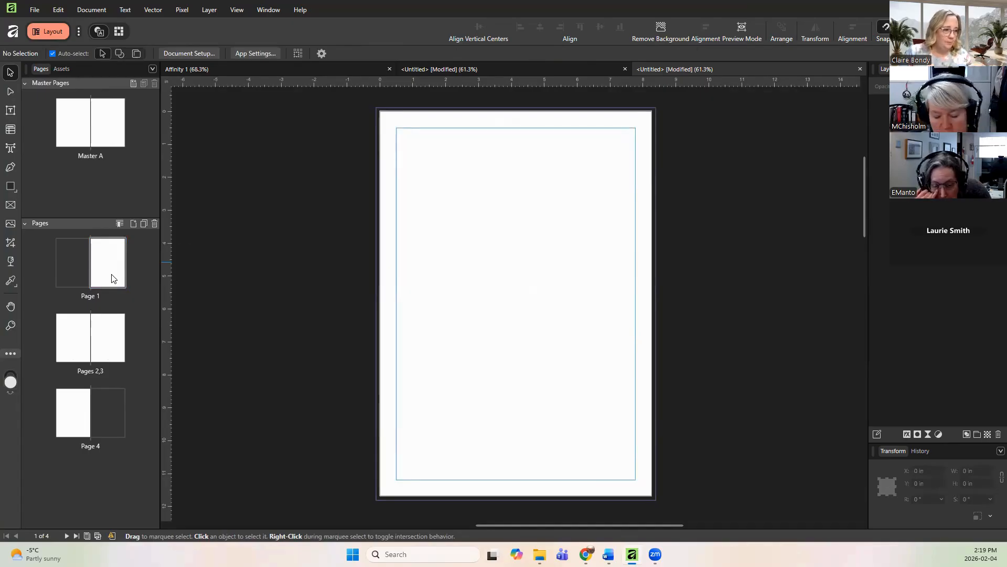
double_click(79, 350)
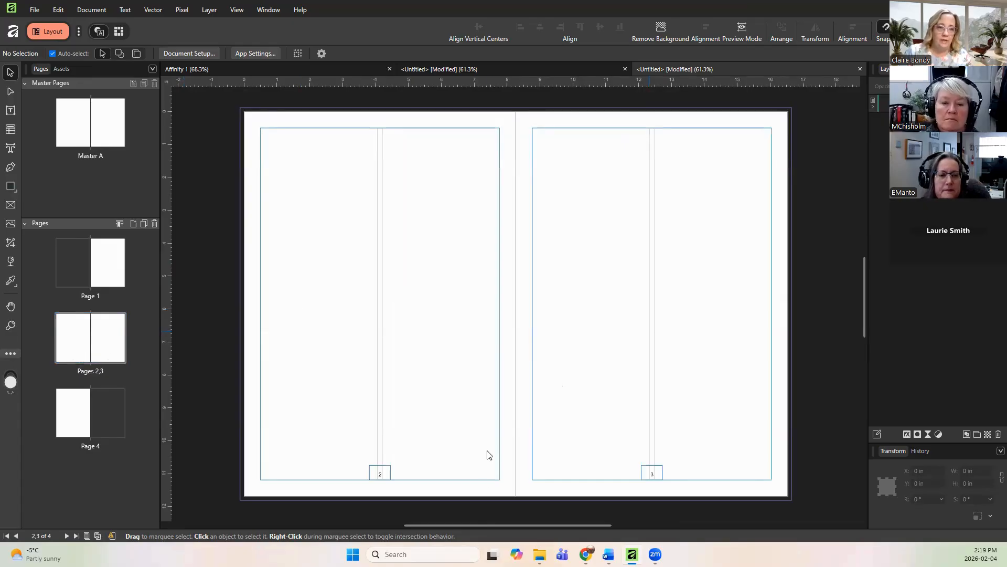
double_click(74, 417)
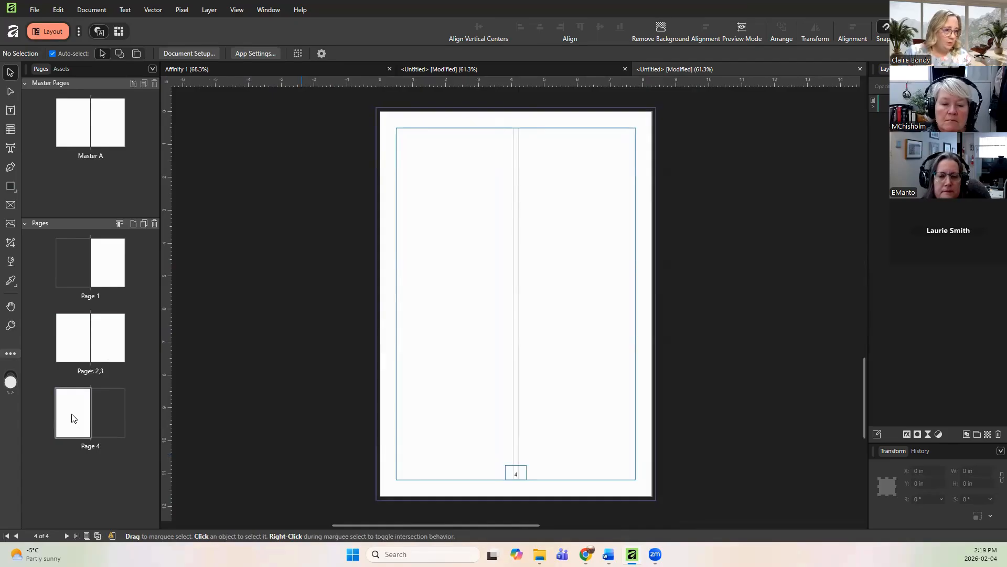
double_click(80, 346)
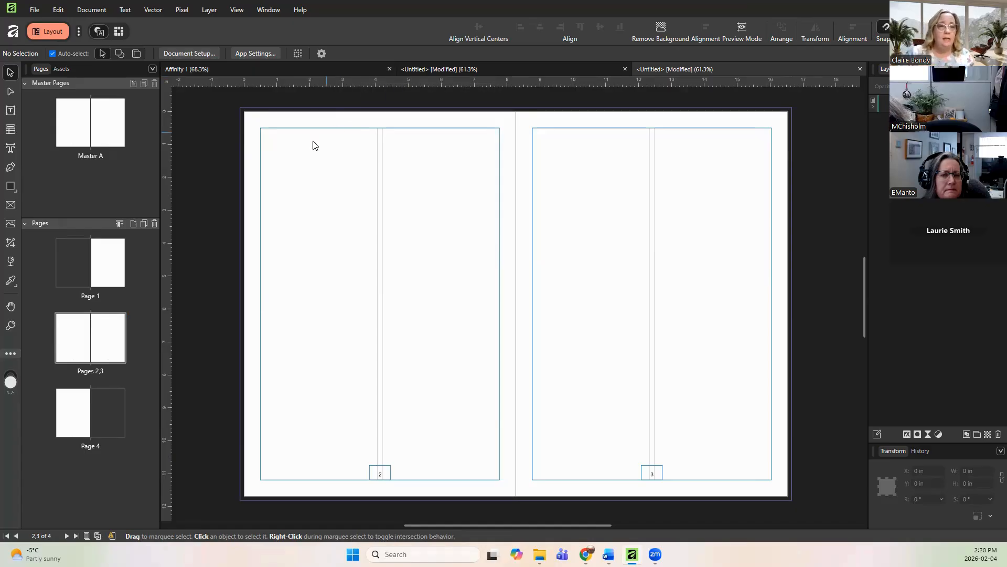
Step: Paste the heading 'Teen Lenten Retreat 2026' as artistic text near page 2's top-left and enlarge it to about 24 pt
left_click(11, 149)
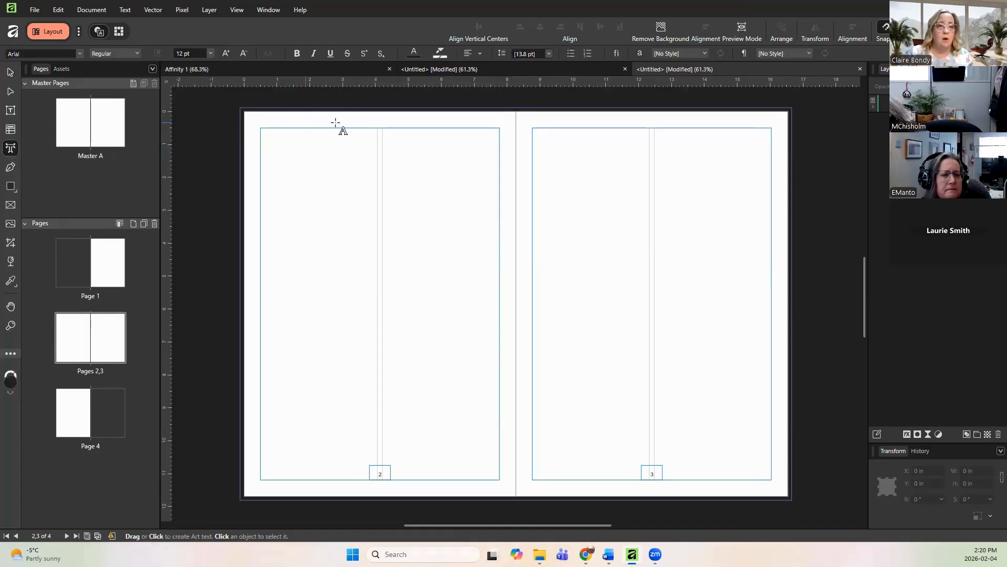
left_click_drag(274, 136, 294, 148)
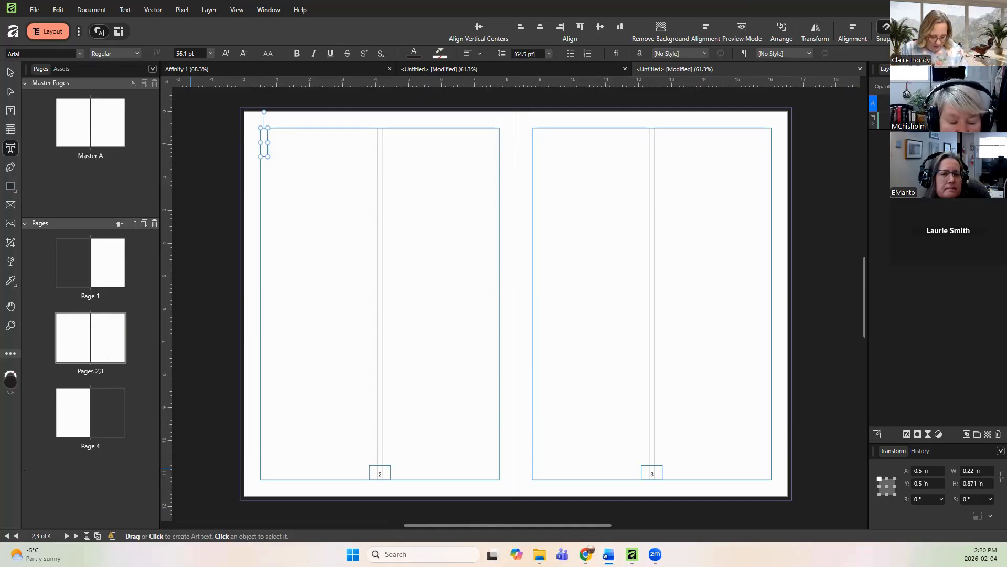
right_click(261, 137)
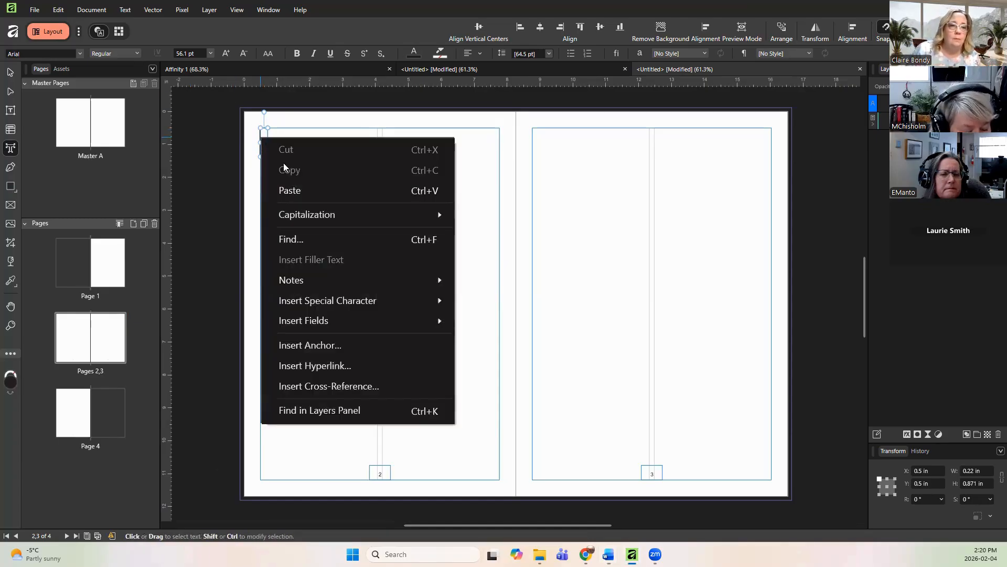
left_click(289, 190)
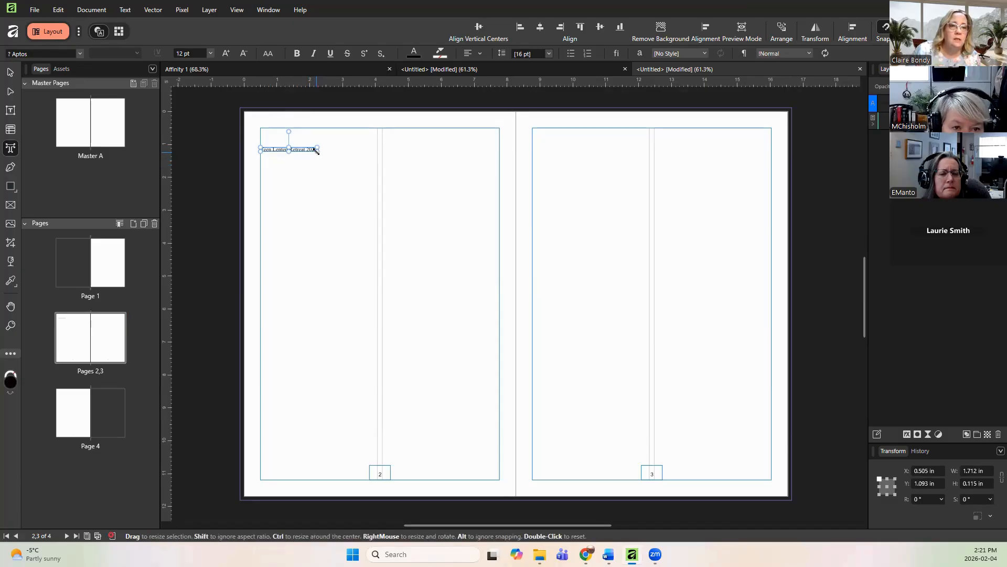
left_click_drag(316, 151, 373, 196)
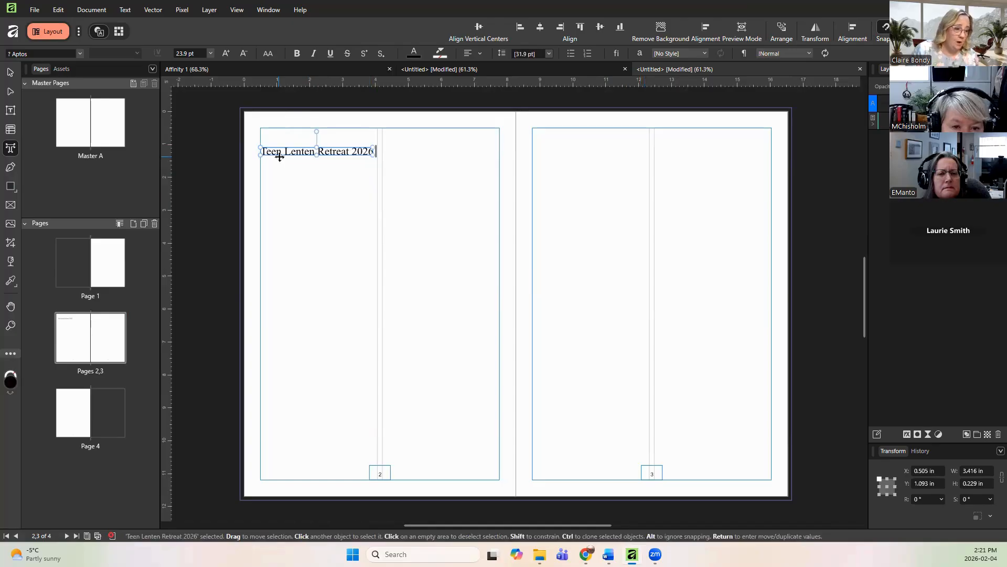
key("Escape")
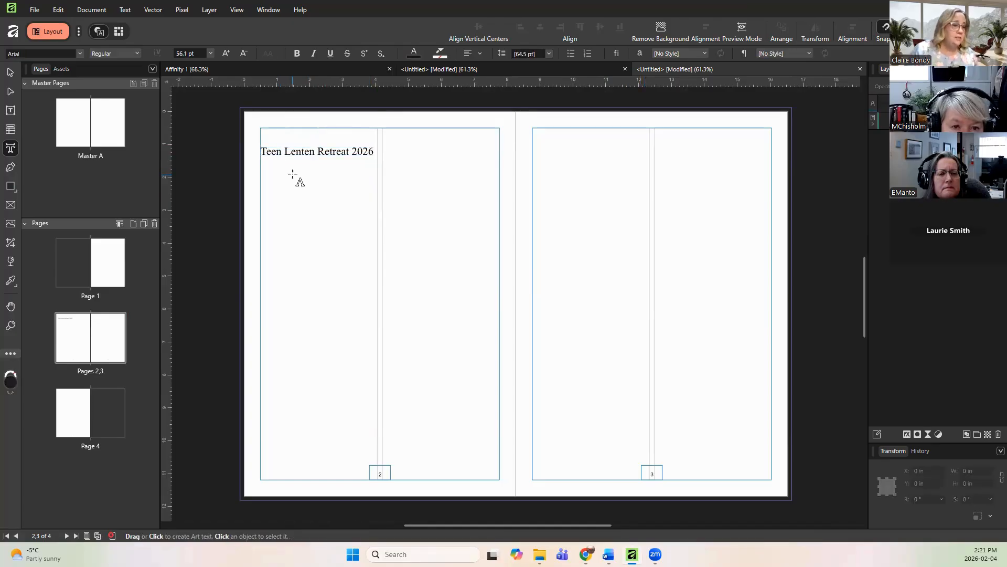
Step: Move the heading up to page 2's top margin, enlarging it slightly to about 25 pt
left_click(313, 155)
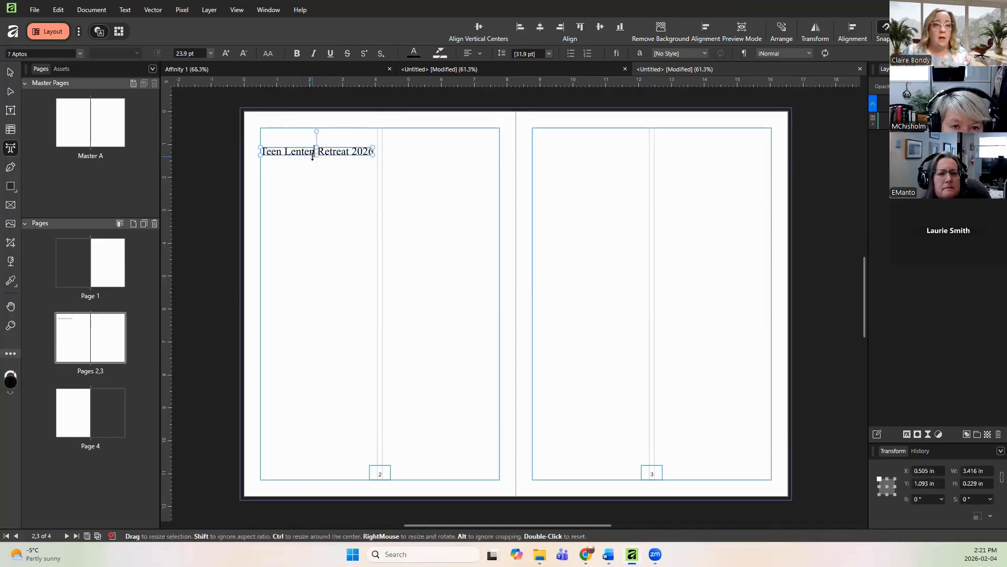
left_click_drag(338, 146, 378, 132)
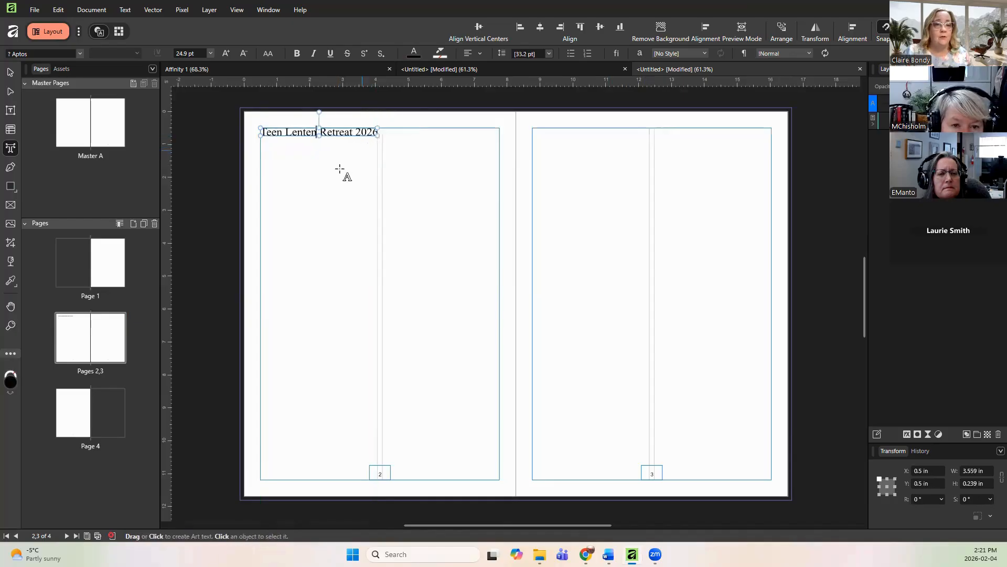
key("Escape")
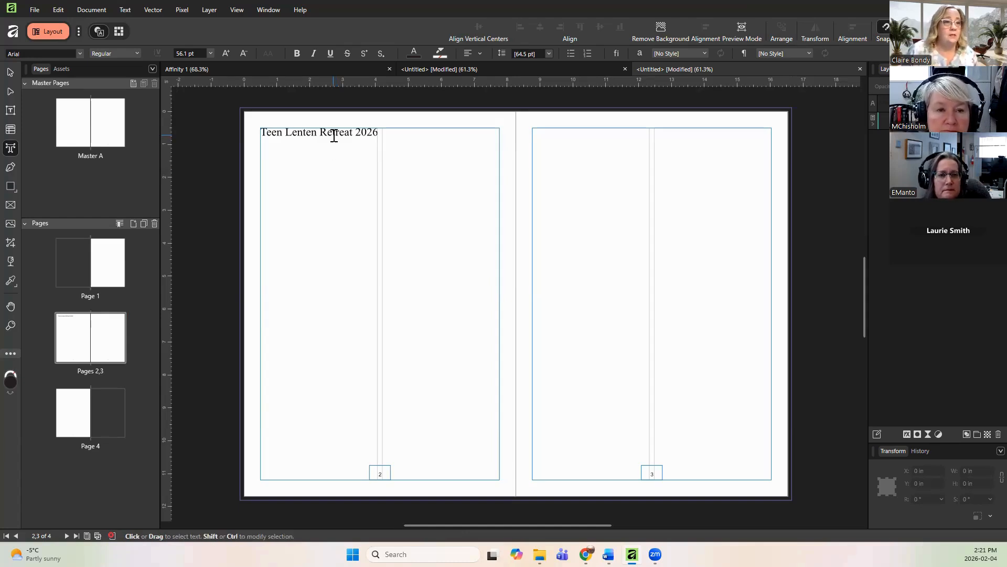
Step: Draw a text frame about 3.56 × 4.18 in under the heading in page 2's left column and paste the retreat description into it
left_click(10, 112)
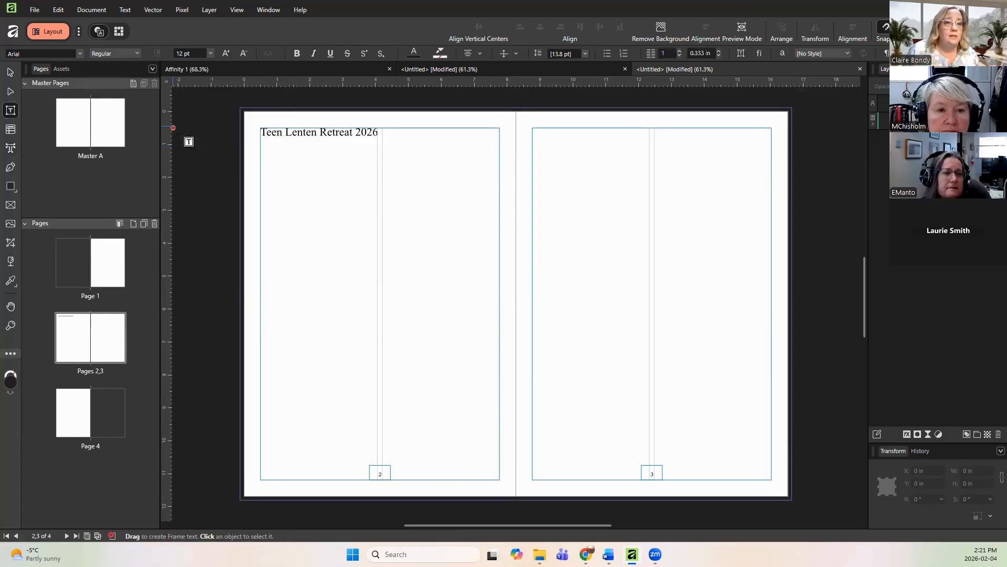
left_click_drag(259, 136, 377, 273)
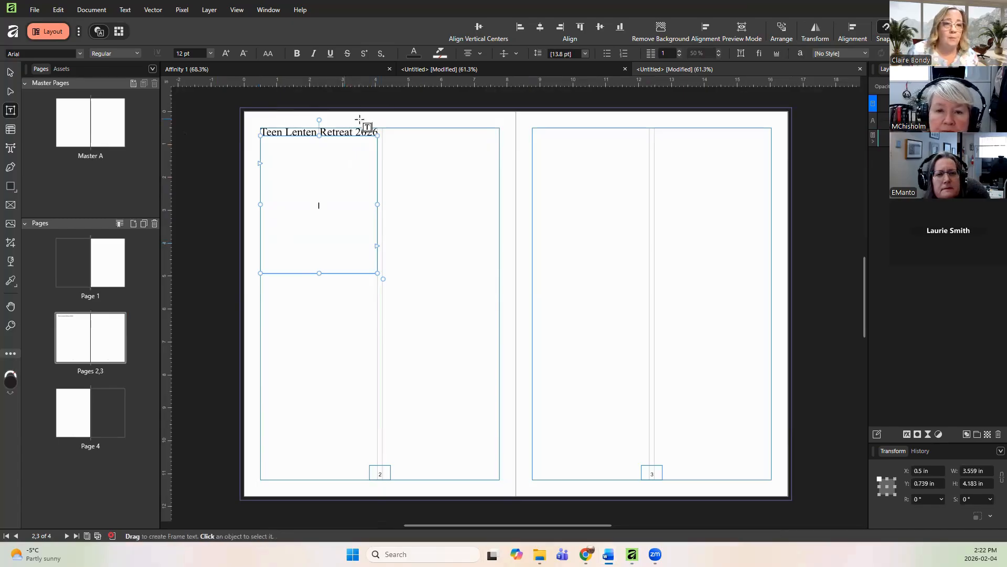
right_click(287, 169)
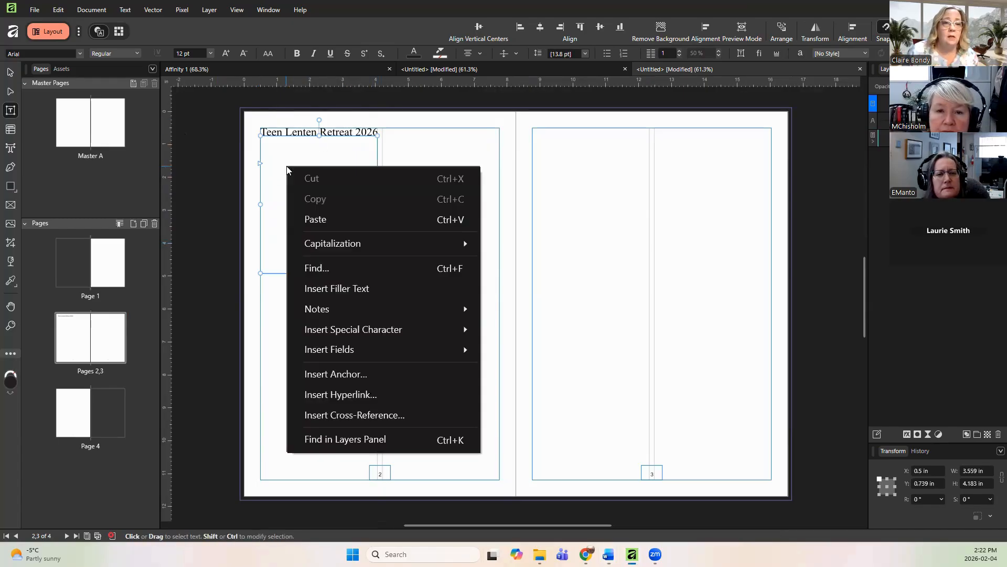
left_click(313, 221)
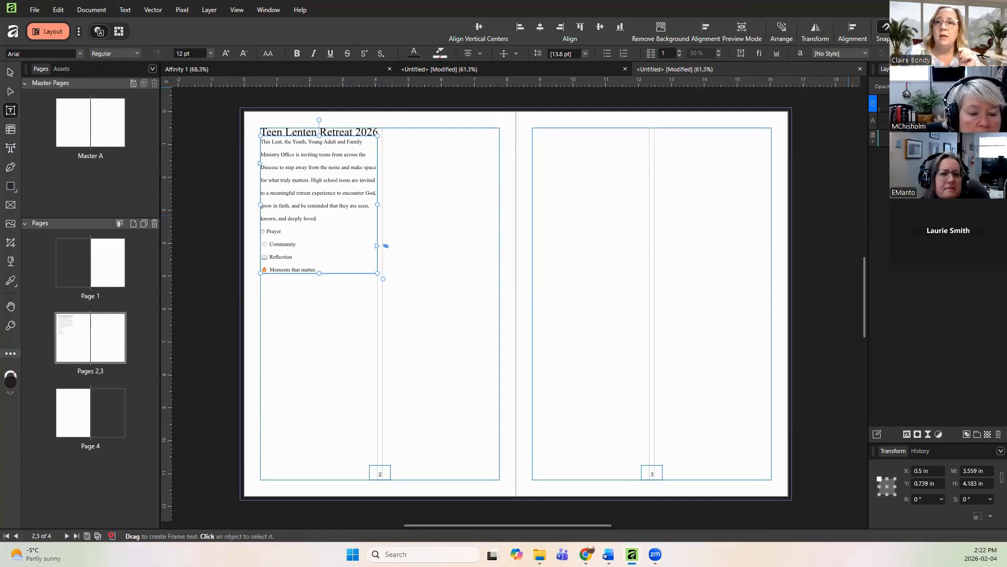
Step: Examine the text style panels and the Customise dialog's toolbar and panel options
left_click(924, 69)
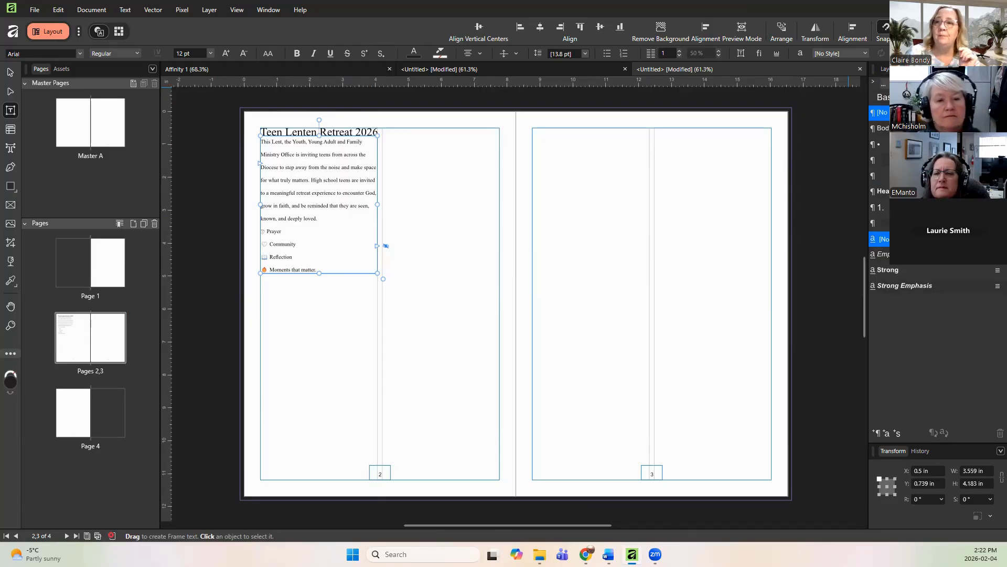
left_click(1001, 68)
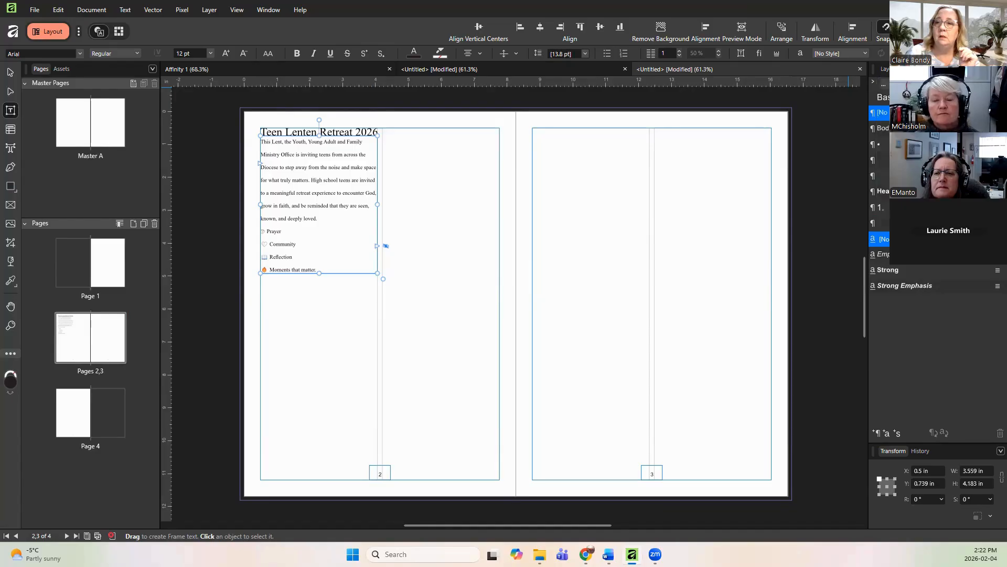
left_click(839, 116)
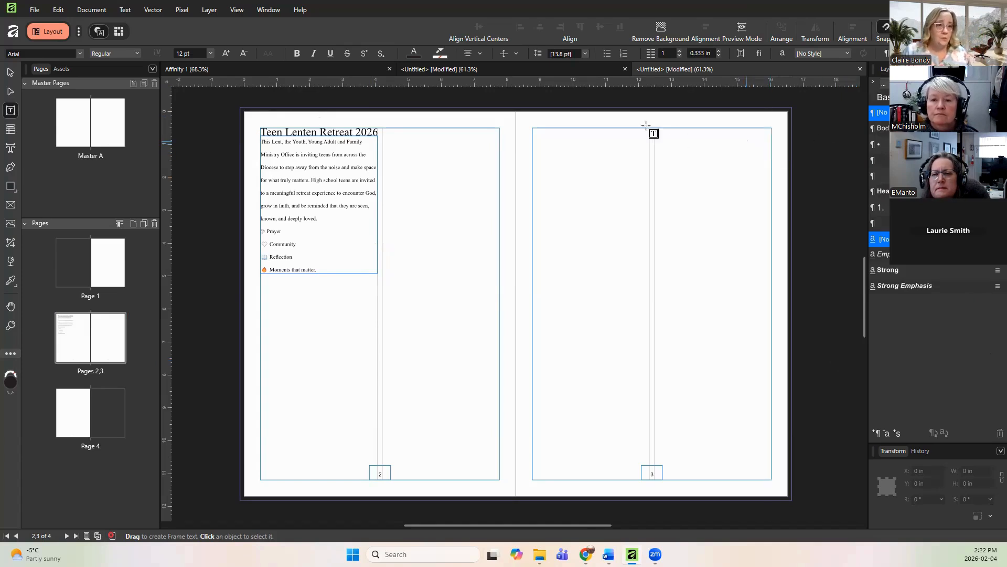
right_click(362, 33)
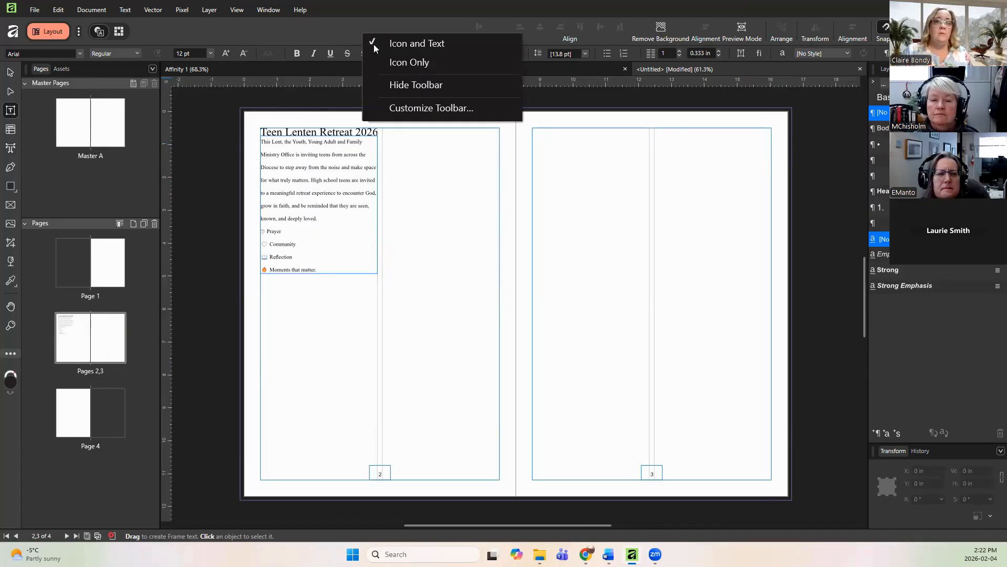
left_click(414, 108)
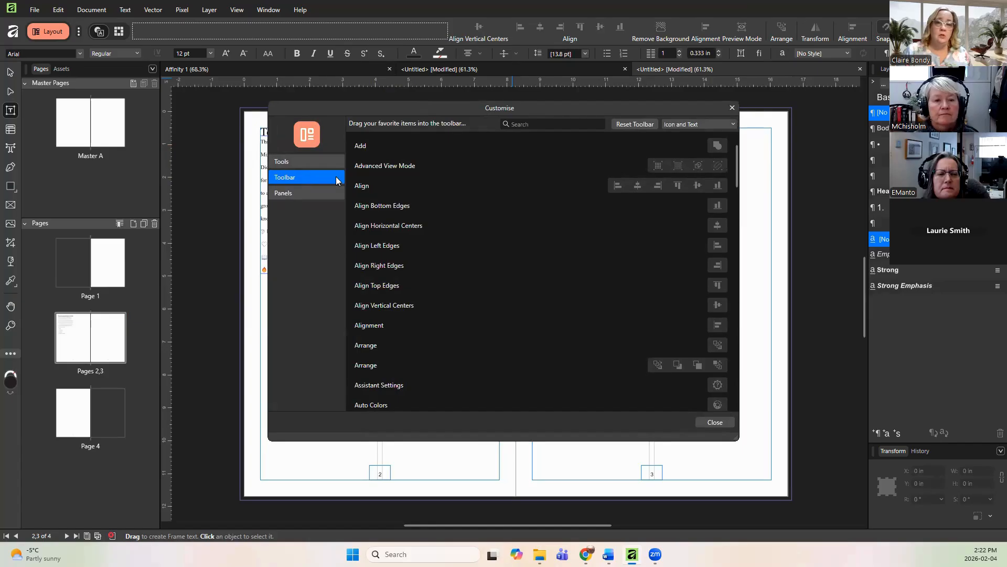
left_click(294, 194)
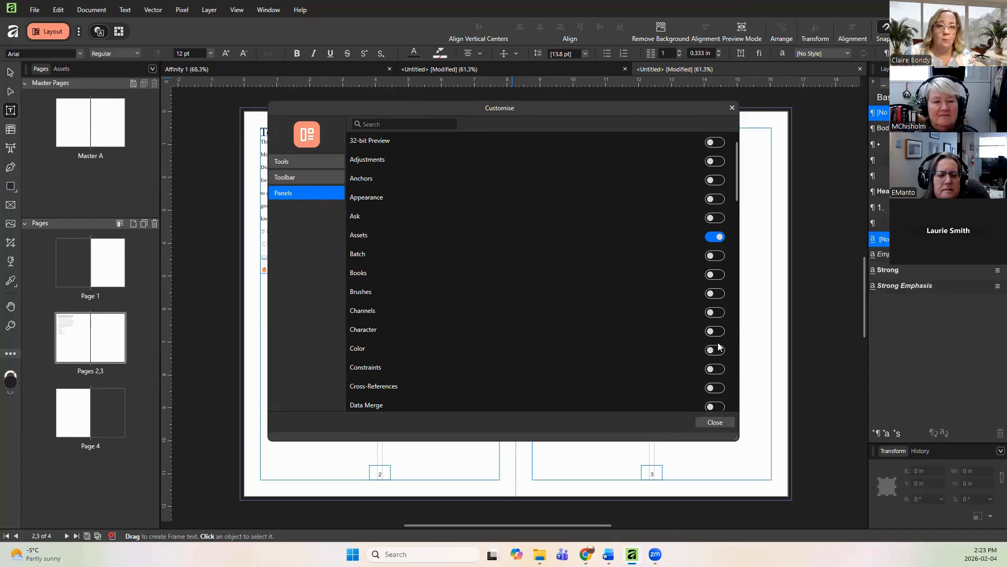
left_click(732, 110)
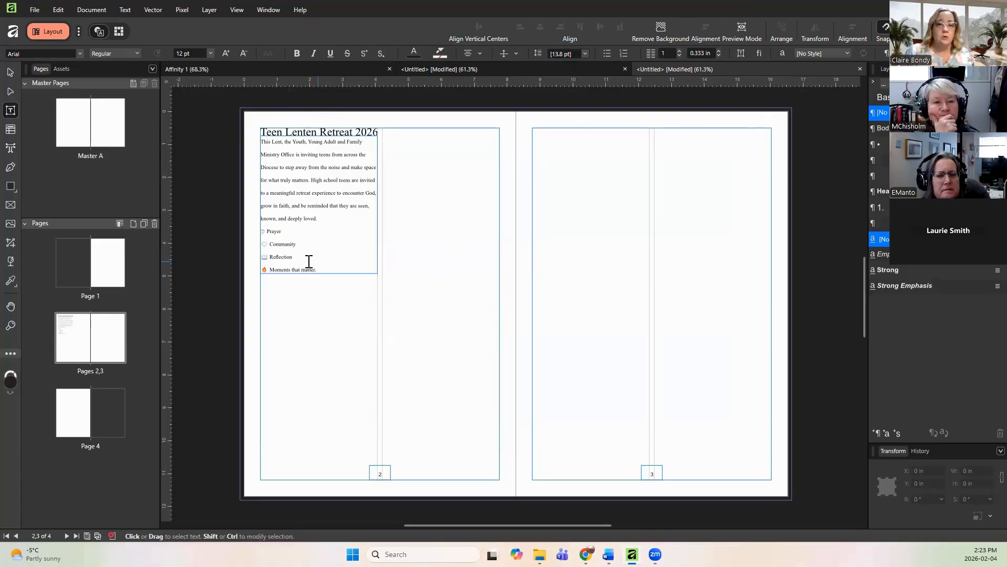
Step: Apply the Body paragraph style to the retreat description text in page 2's frame
left_click_drag(329, 270, 261, 139)
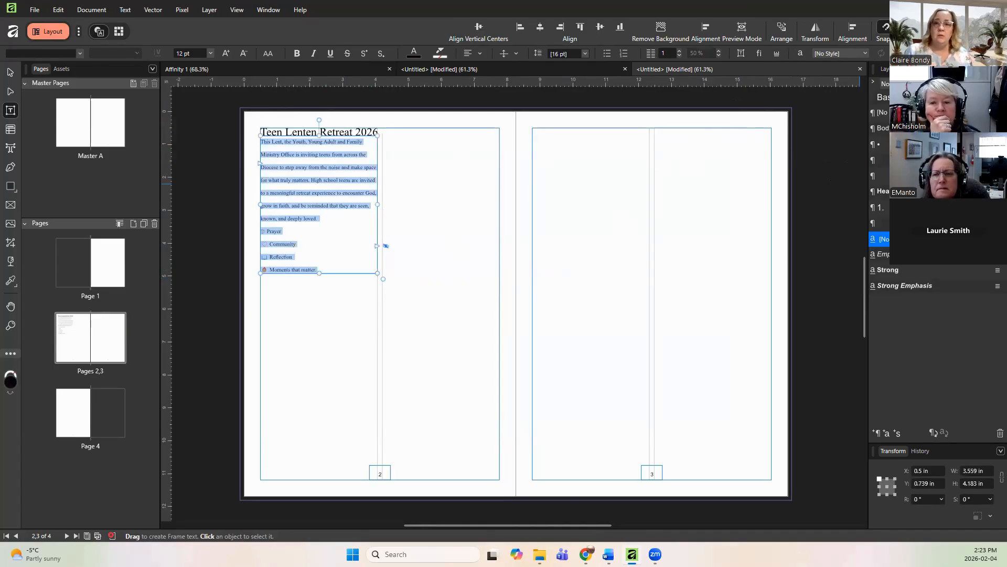
left_click(883, 128)
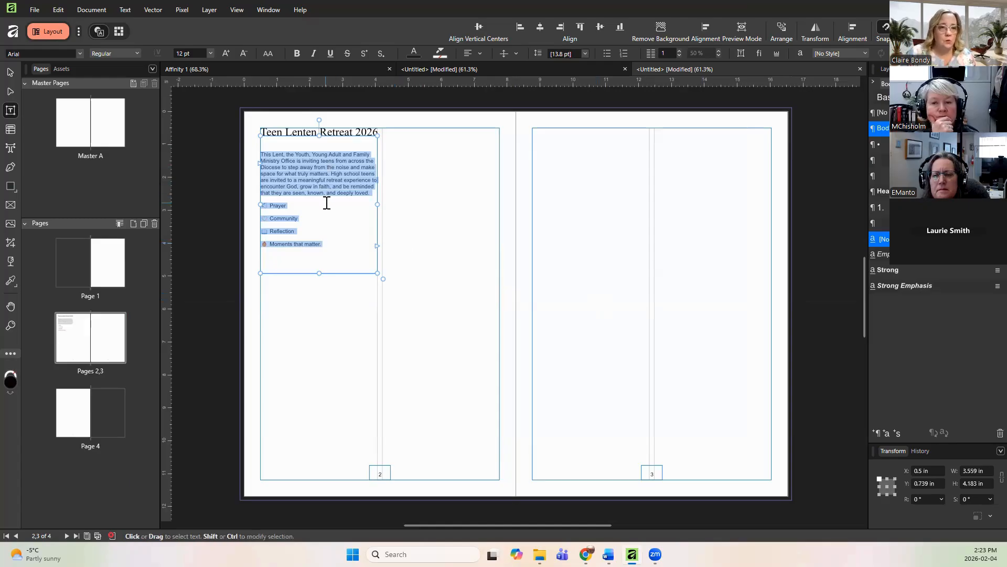
left_click(329, 219)
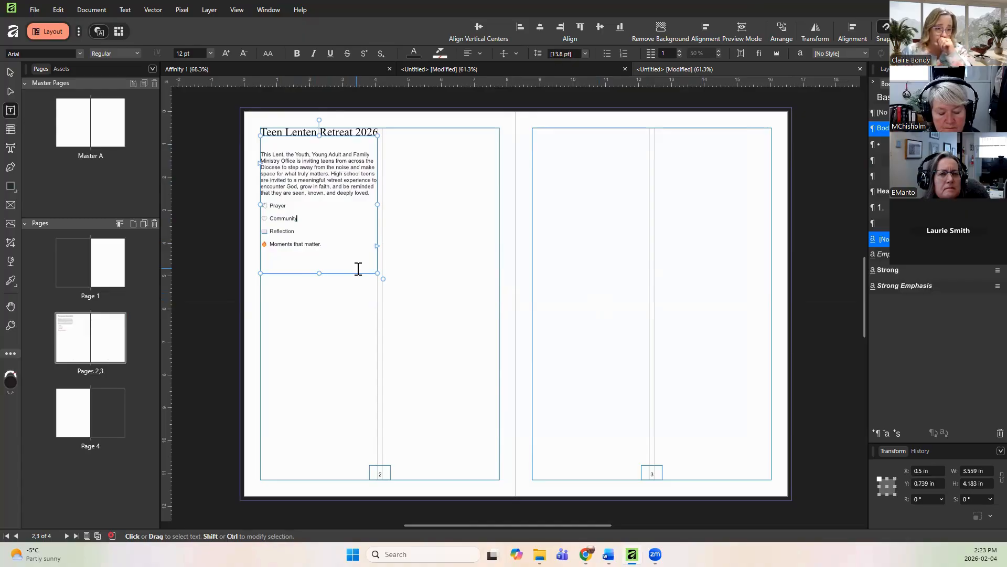
Step: Select the 'Teen Lenten Retreat 2026' heading text and apply the Heading 2 paragraph style to it
double_click(347, 133)
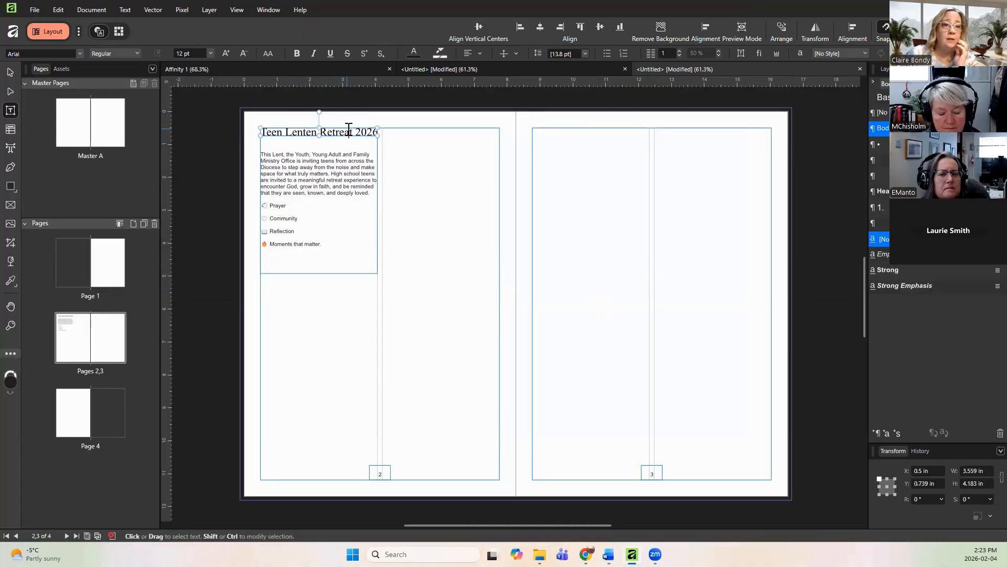
left_click(378, 128)
left_click_drag(378, 129, 254, 132)
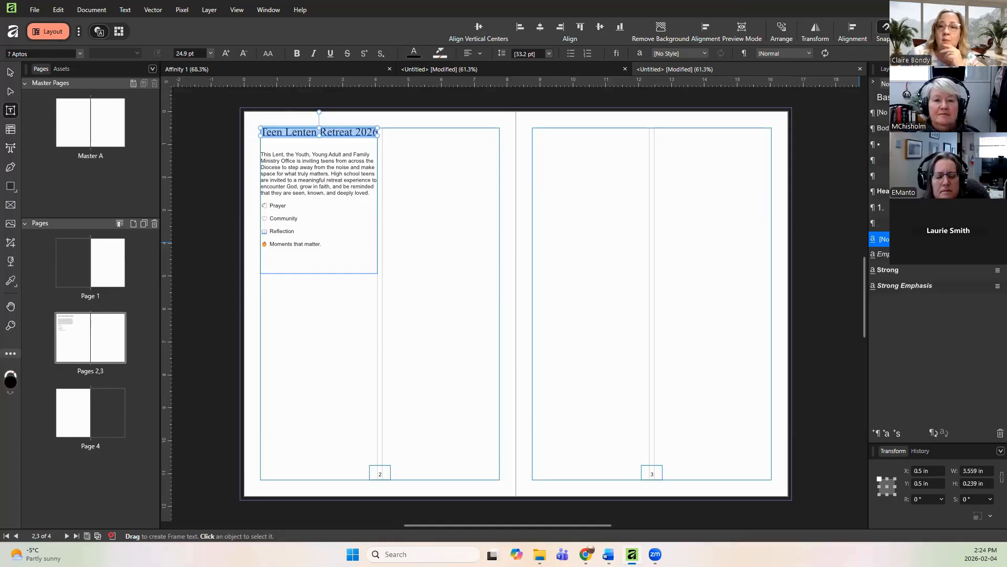
left_click(916, 176)
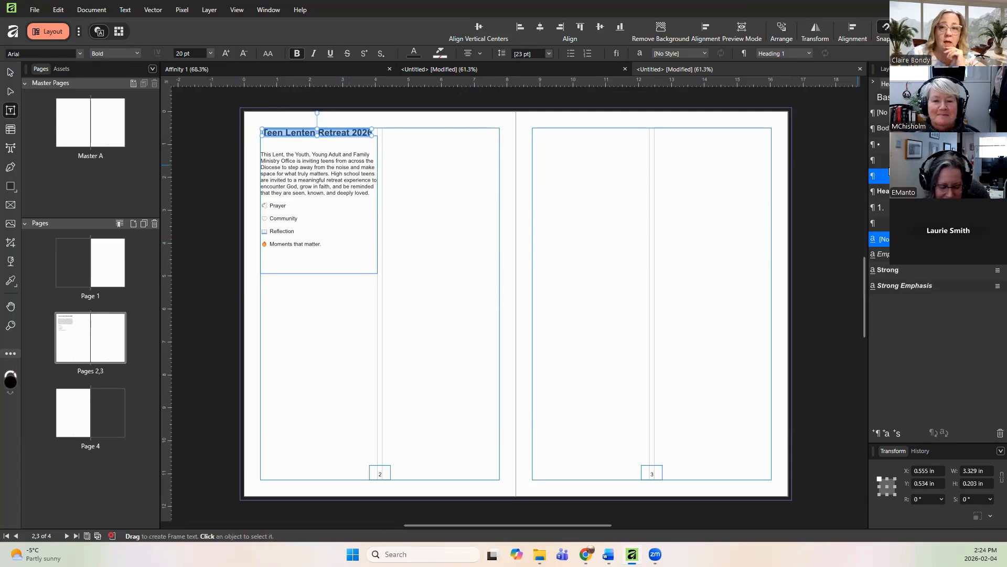
left_click(907, 192)
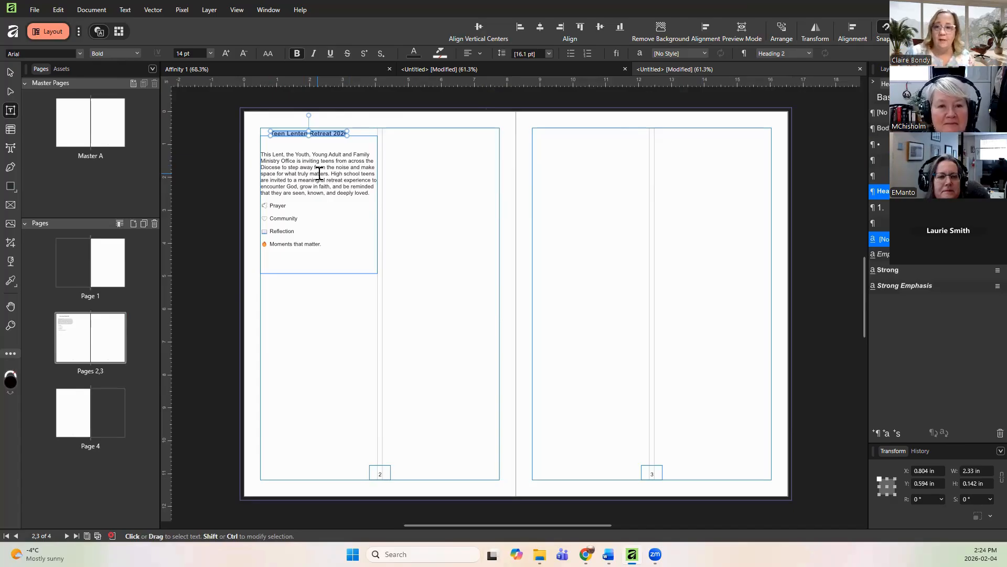
Step: Create a new paragraph style from the heading named 'group headings' and open its font settings
left_click(878, 433)
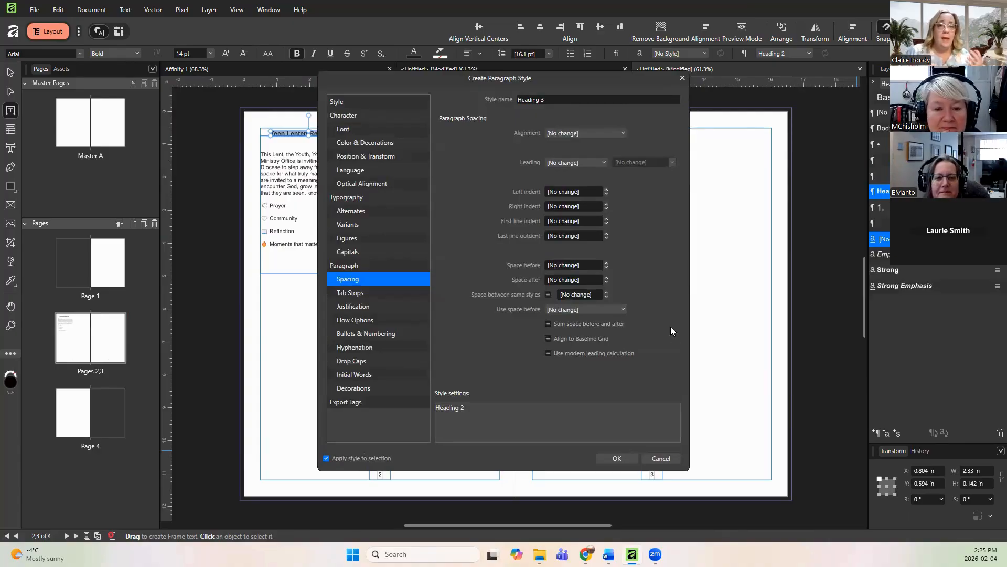
left_click(577, 97)
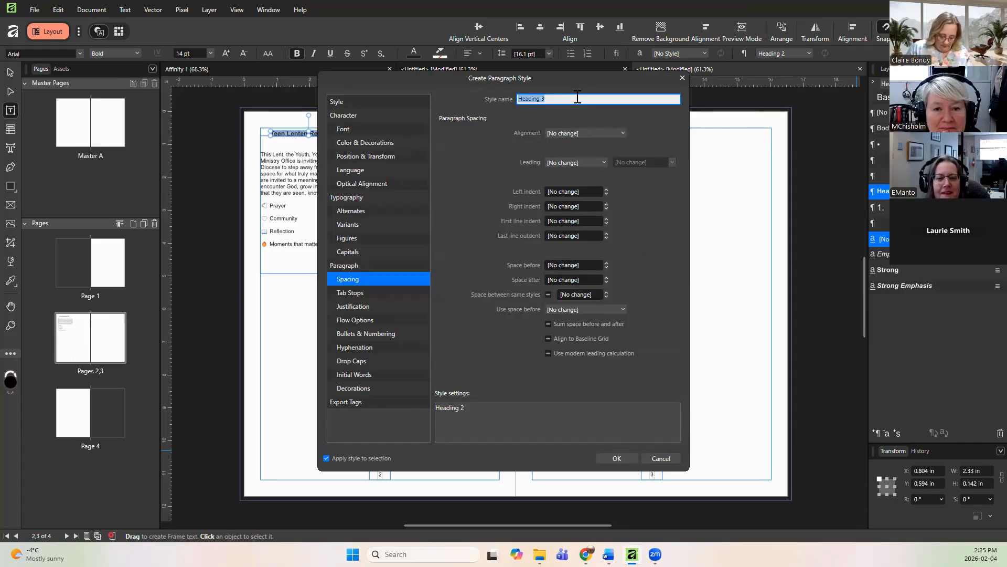
type("gro")
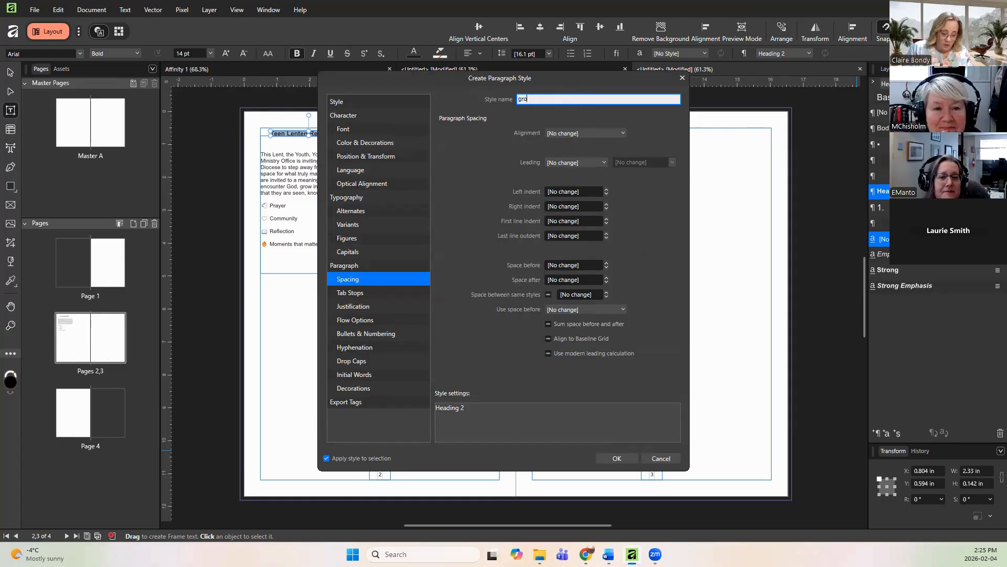
type("up headings")
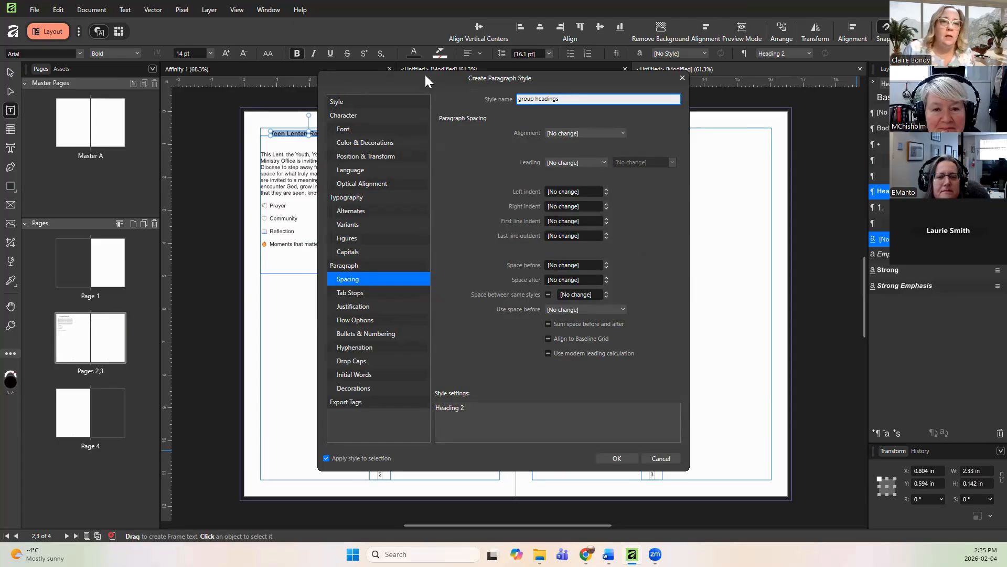
left_click(346, 129)
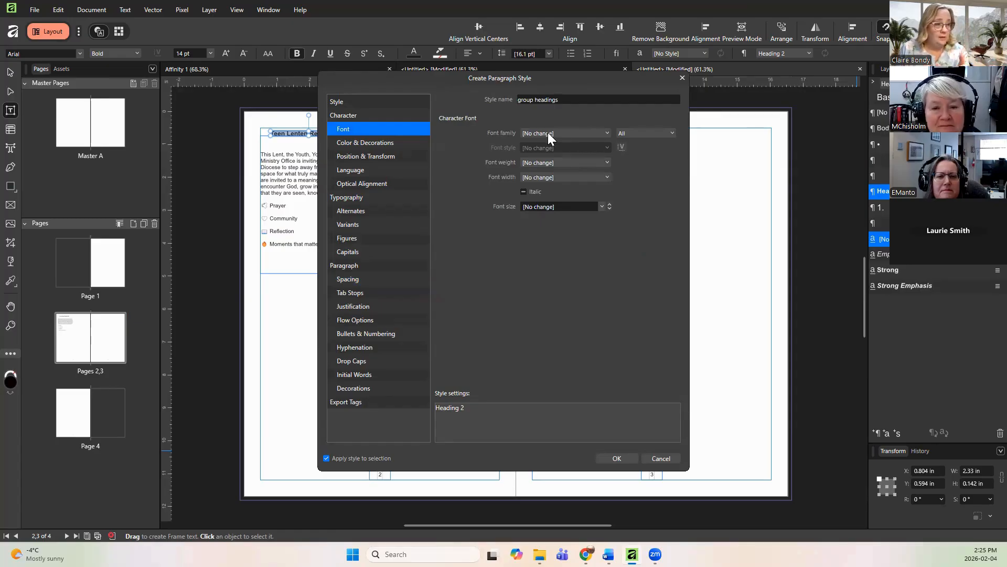
Step: Try Copperplate Gothic Bold and then Copperplate Gothic Light as the new style's font family
left_click(566, 137)
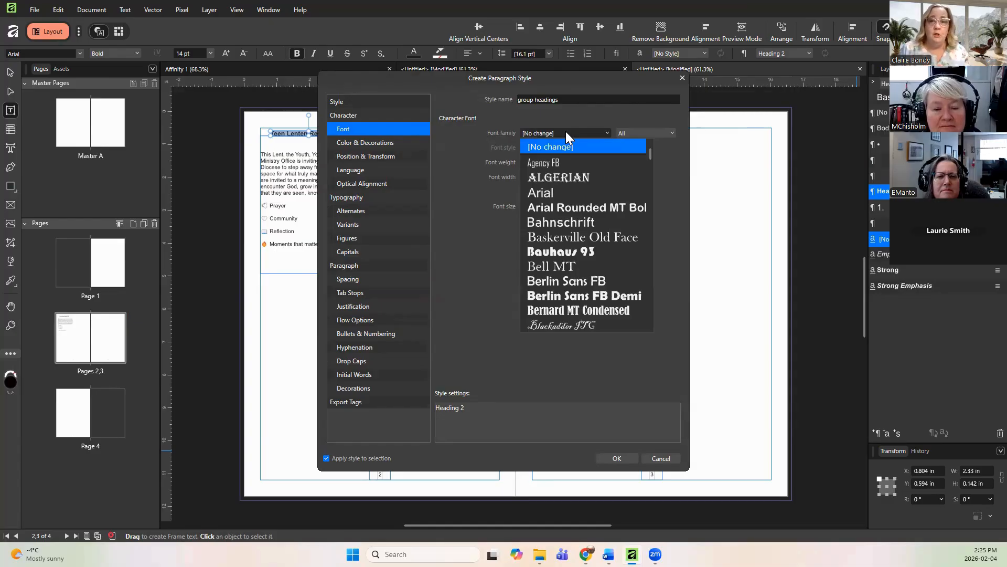
scroll(601, 280, "down", 2)
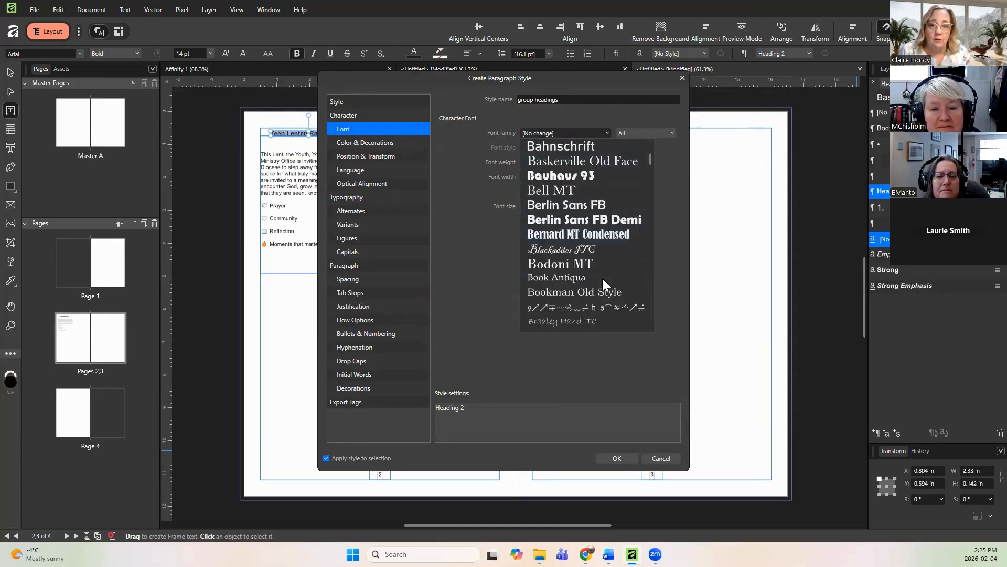
scroll(602, 278, "down", 5)
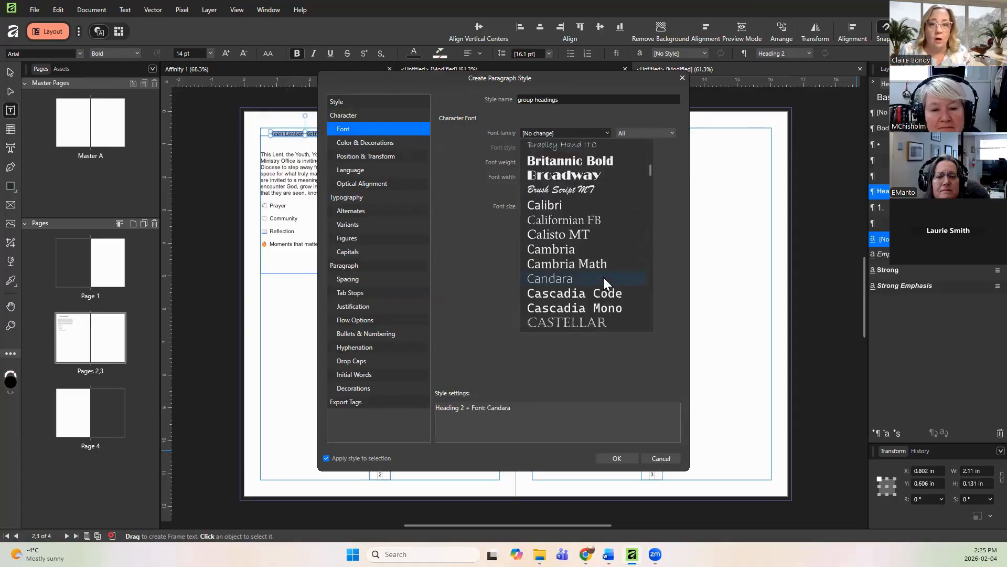
scroll(603, 277, "down", 4)
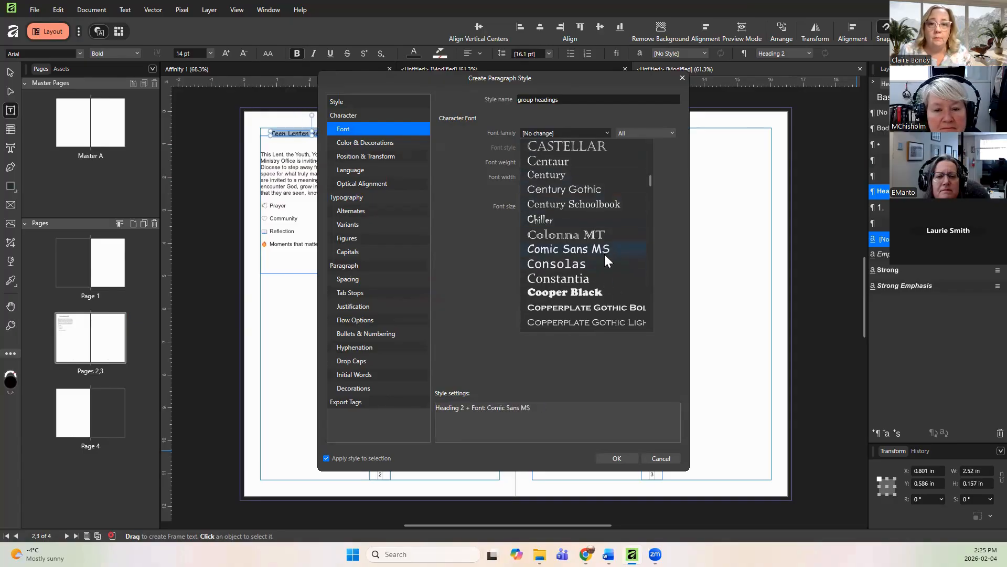
scroll(587, 243, "up", 3)
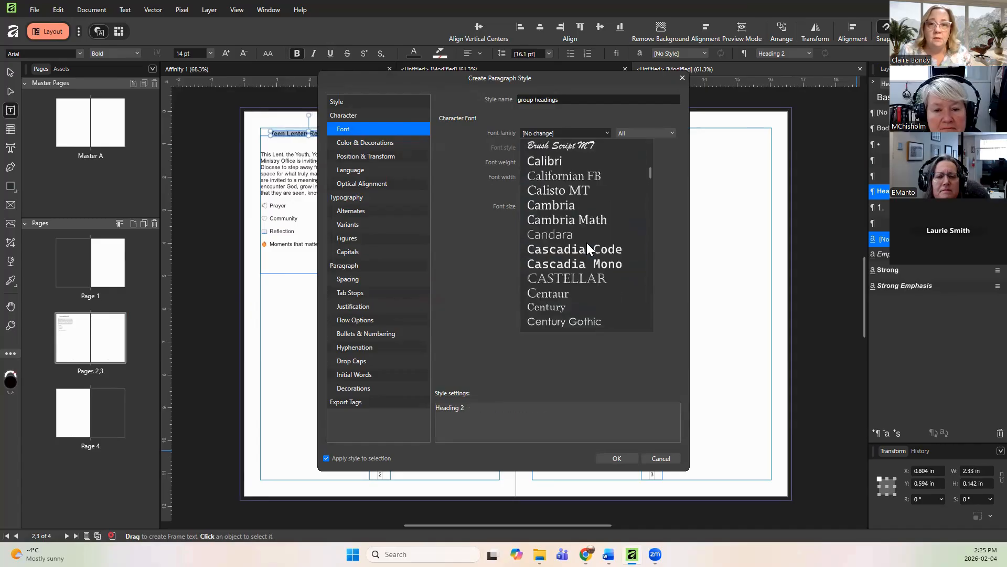
scroll(587, 243, "up", 3)
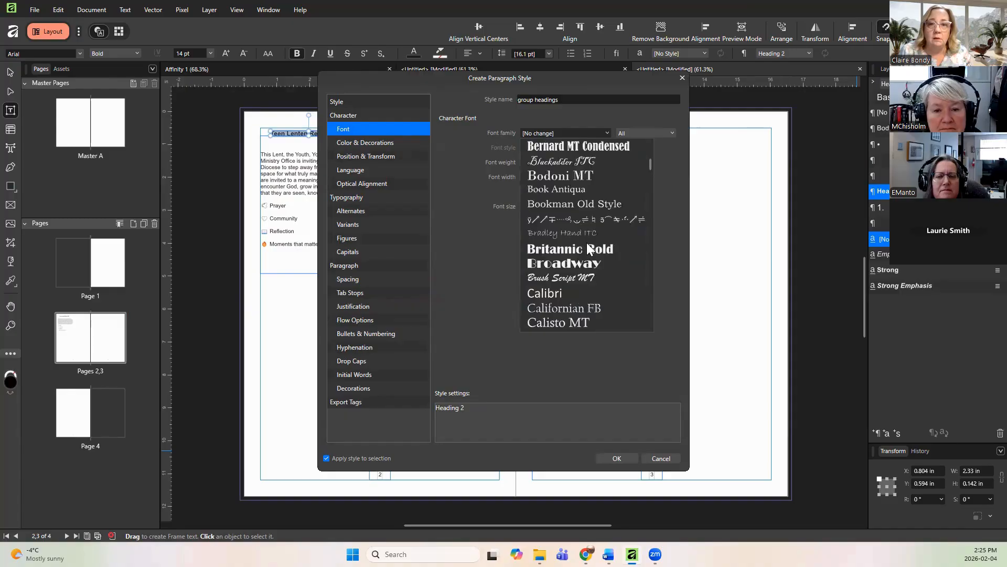
scroll(587, 242, "down", 6)
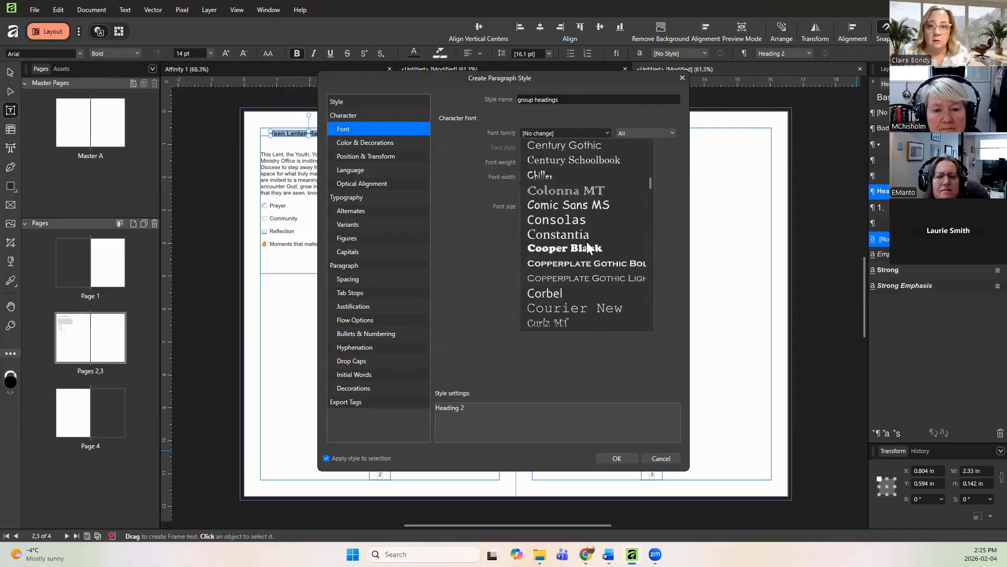
scroll(587, 247, "up", 1)
scroll(586, 248, "down", 1)
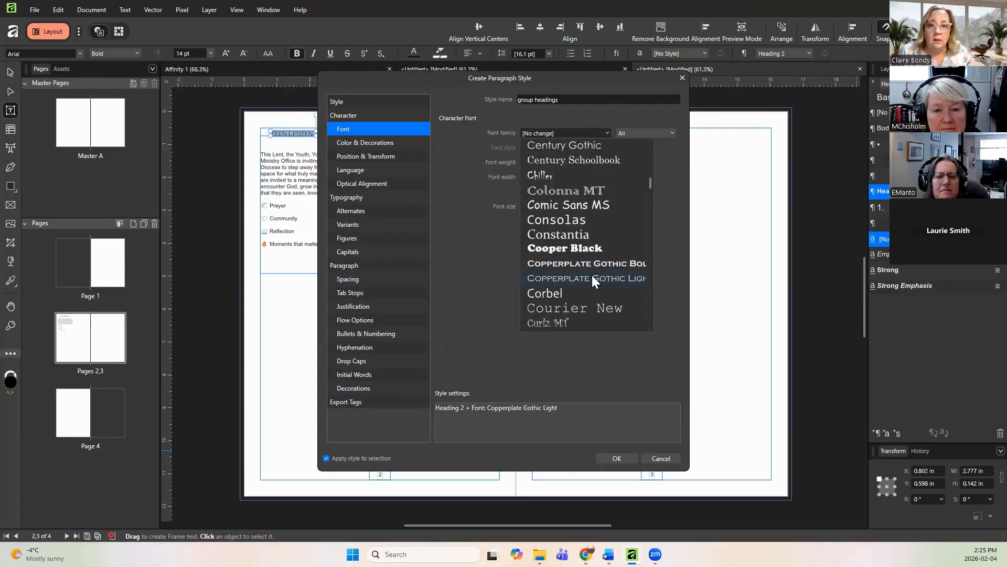
left_click(577, 264)
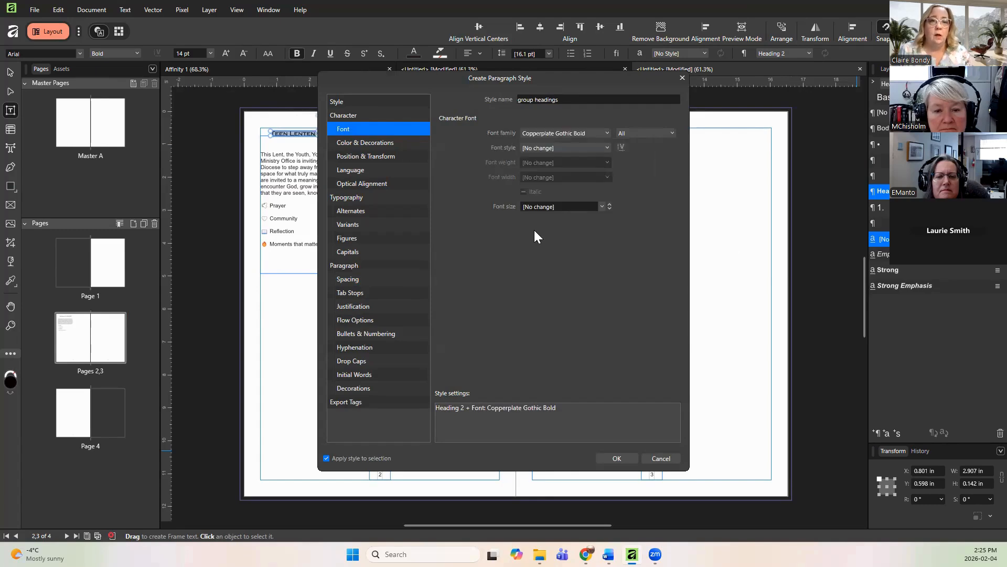
left_click(593, 135)
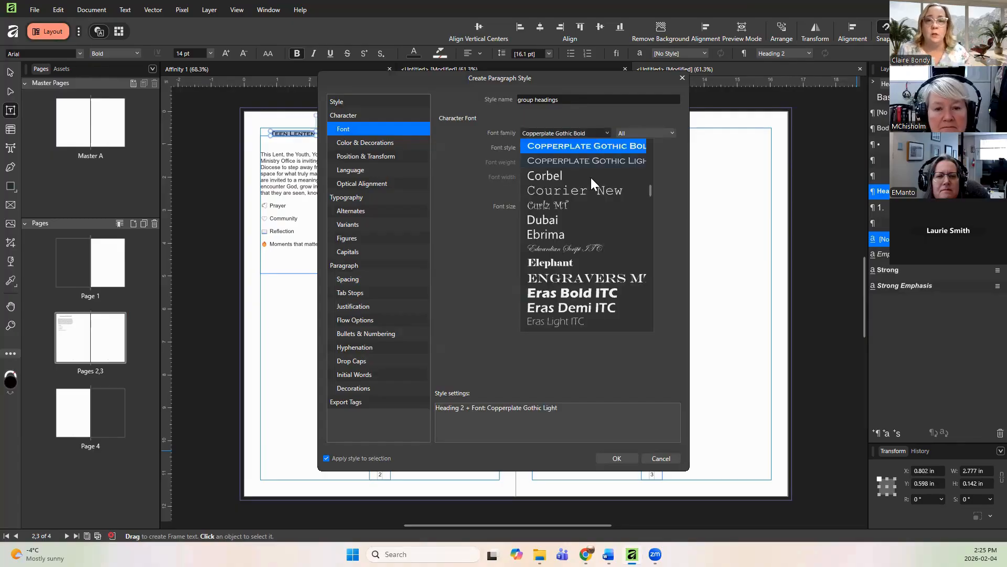
left_click(583, 160)
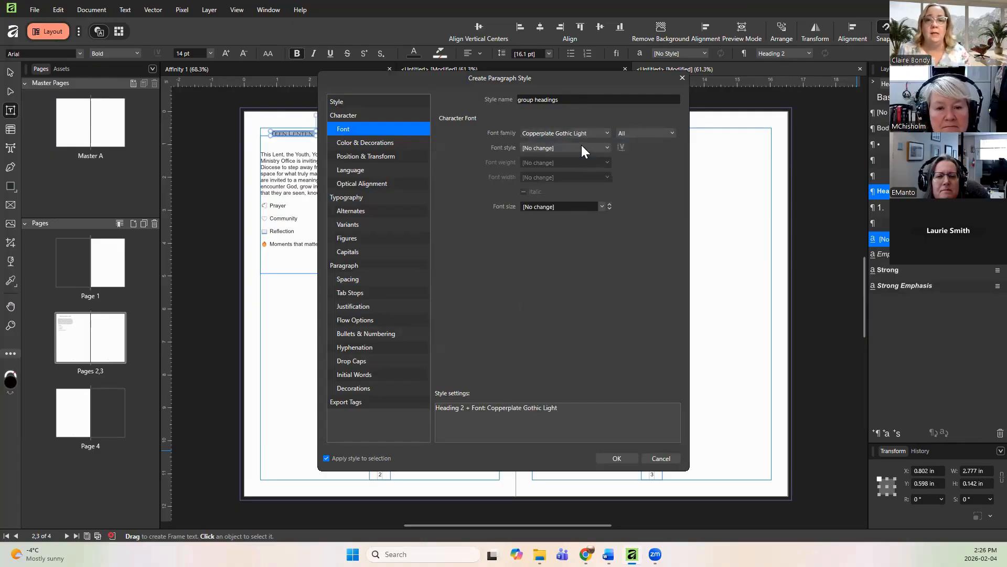
Step: Set the 'group headings' style's font family to Corbel with the Bold font style
left_click(581, 145)
left_click(578, 132)
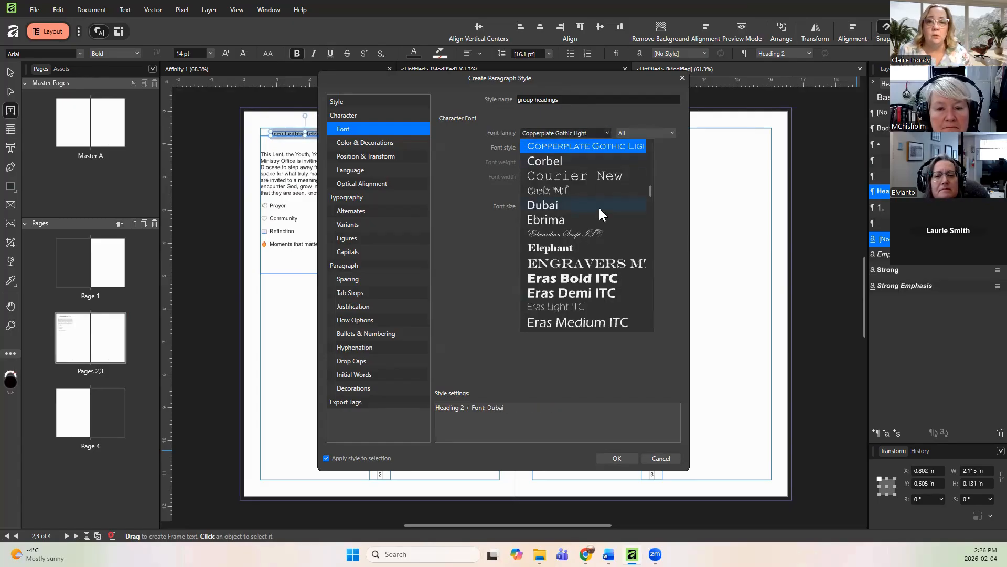
scroll(600, 206, "down", 3)
scroll(599, 208, "up", 10)
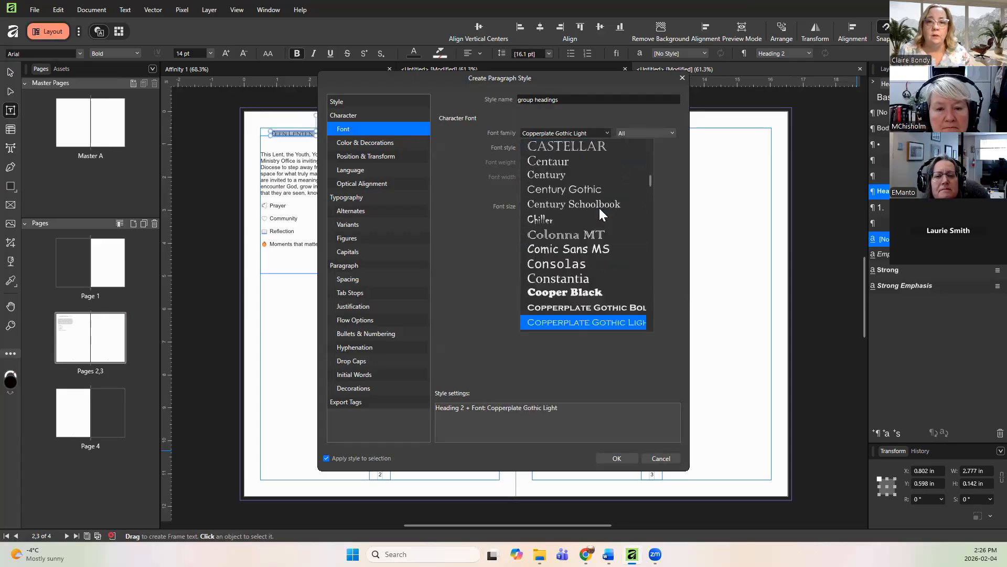
scroll(599, 207, "down", 3)
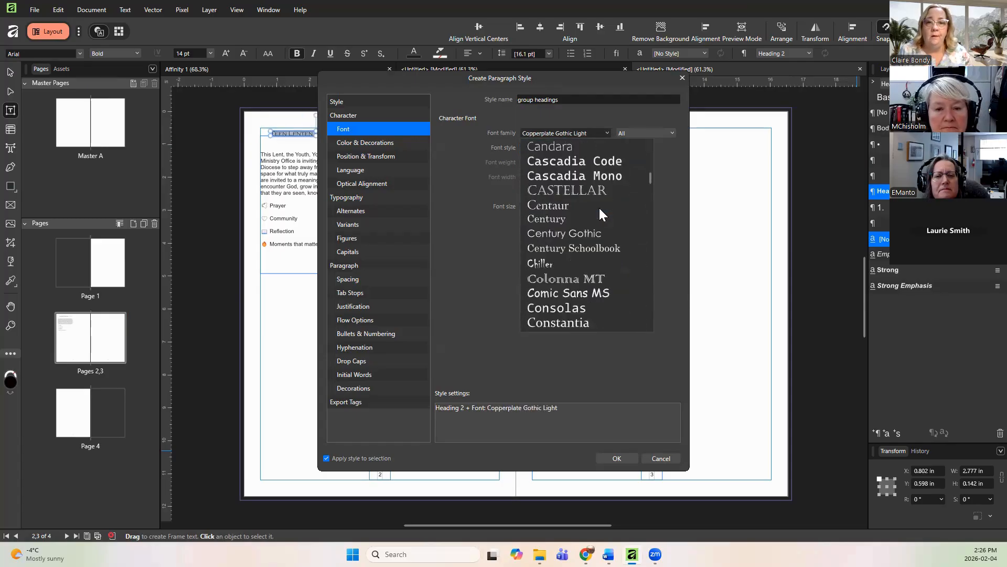
scroll(599, 208, "down", 1)
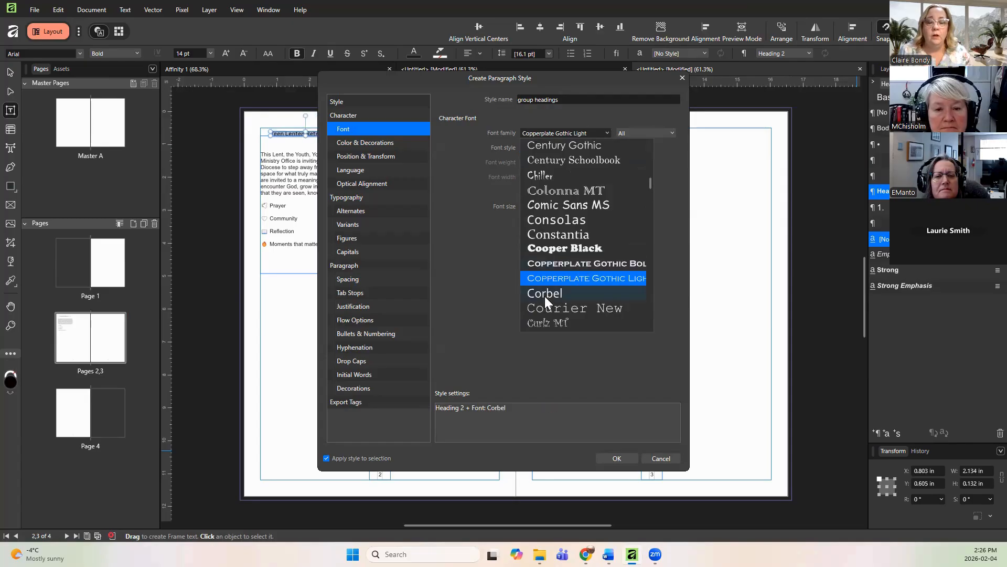
left_click(544, 293)
left_click(565, 147)
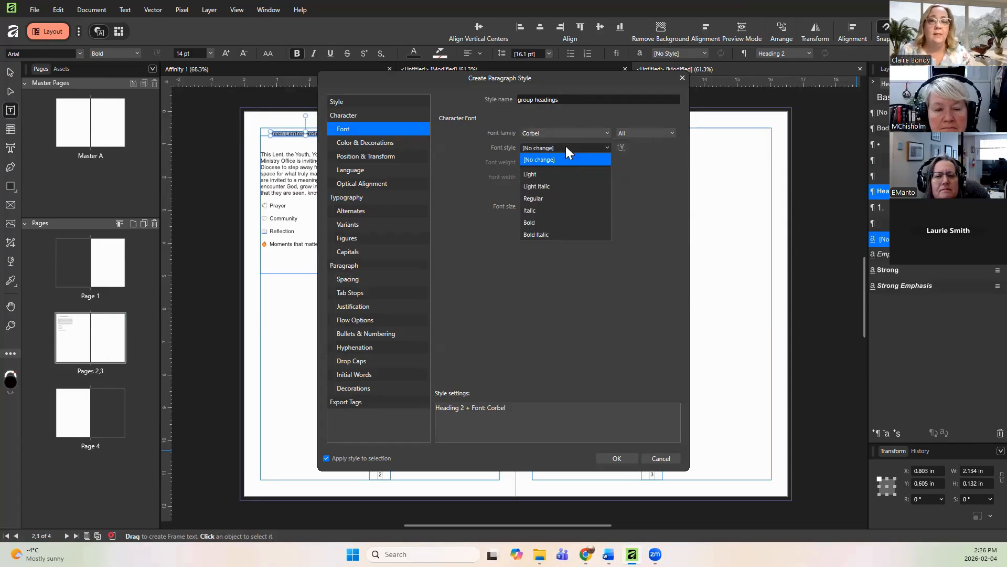
left_click(540, 222)
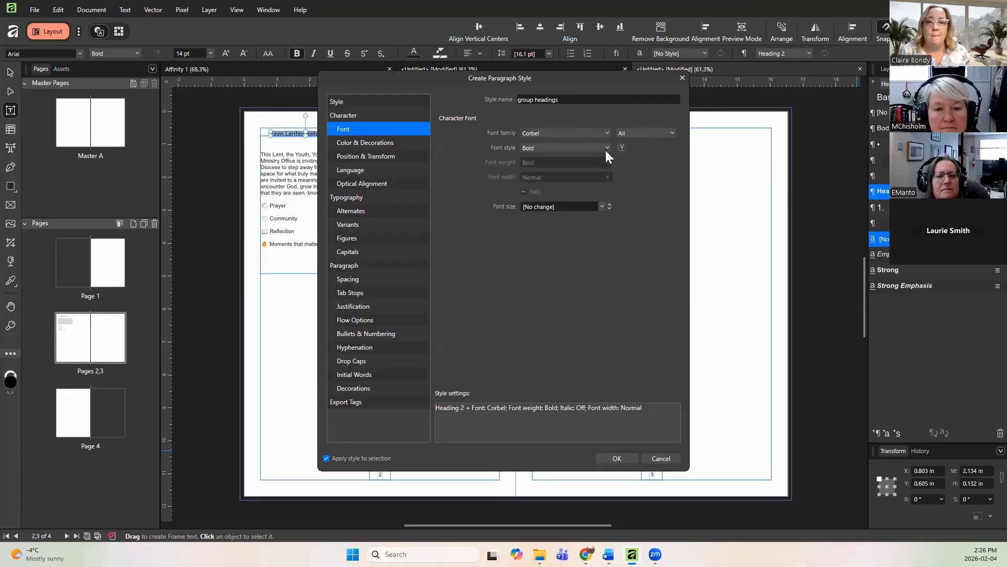
Step: Set the 'group headings' style's font size to 16 pt
left_click(584, 204)
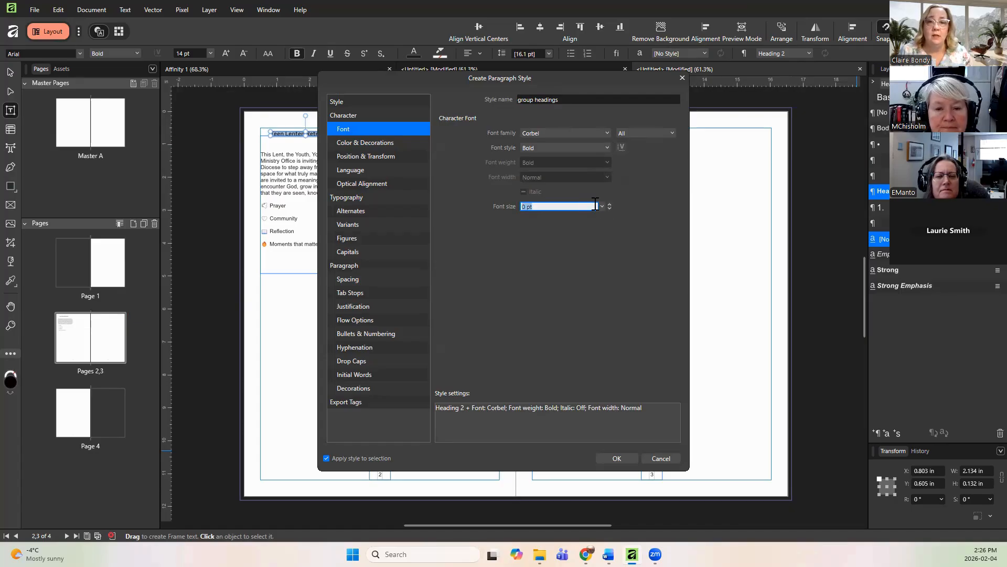
left_click(595, 205)
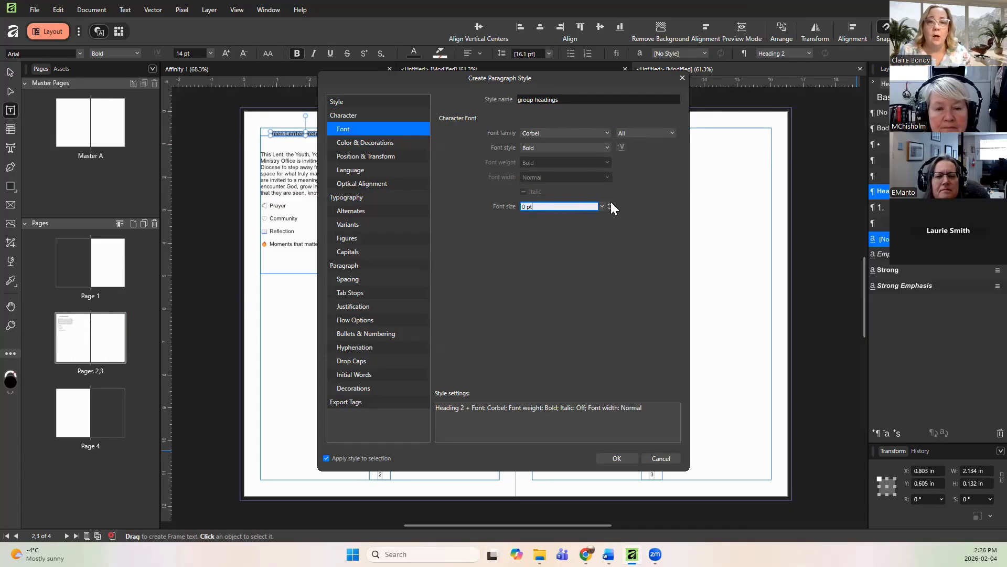
left_click(610, 204)
left_click(609, 204)
left_click(610, 204)
left_click(609, 203)
left_click(608, 203)
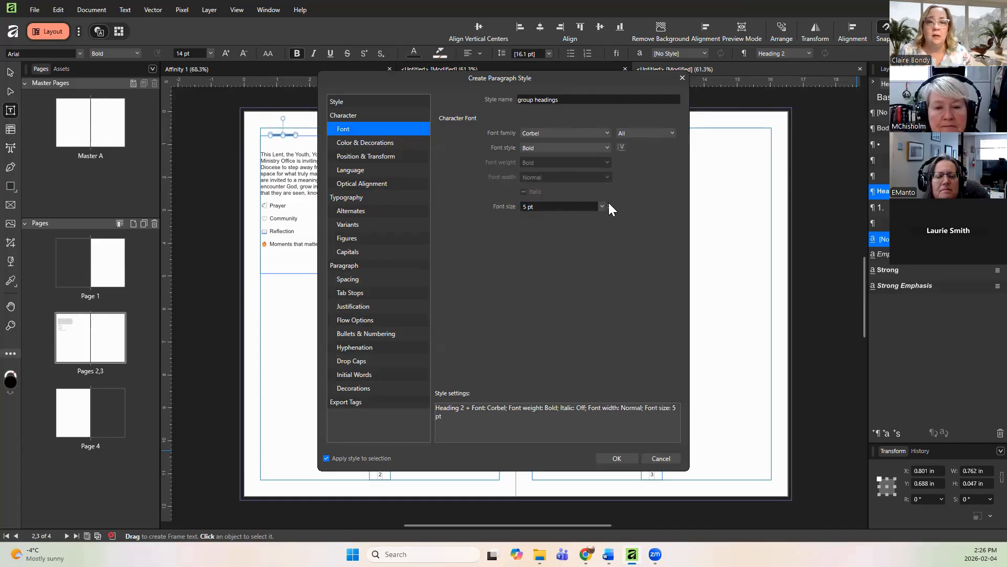
left_click(608, 204)
left_click(608, 204)
left_click(608, 203)
left_click(608, 204)
left_click(608, 204)
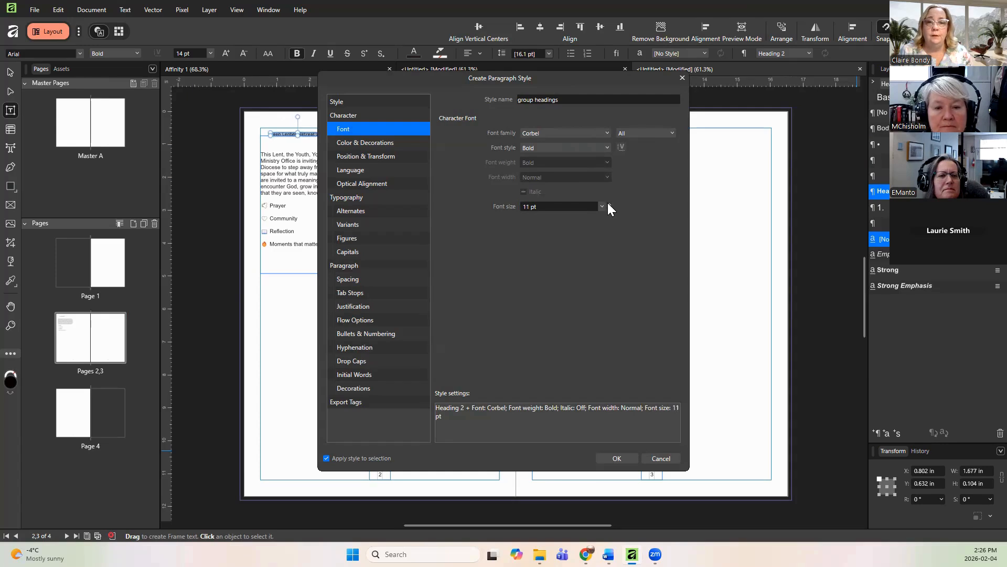
left_click(607, 204)
left_click(607, 203)
left_click(608, 203)
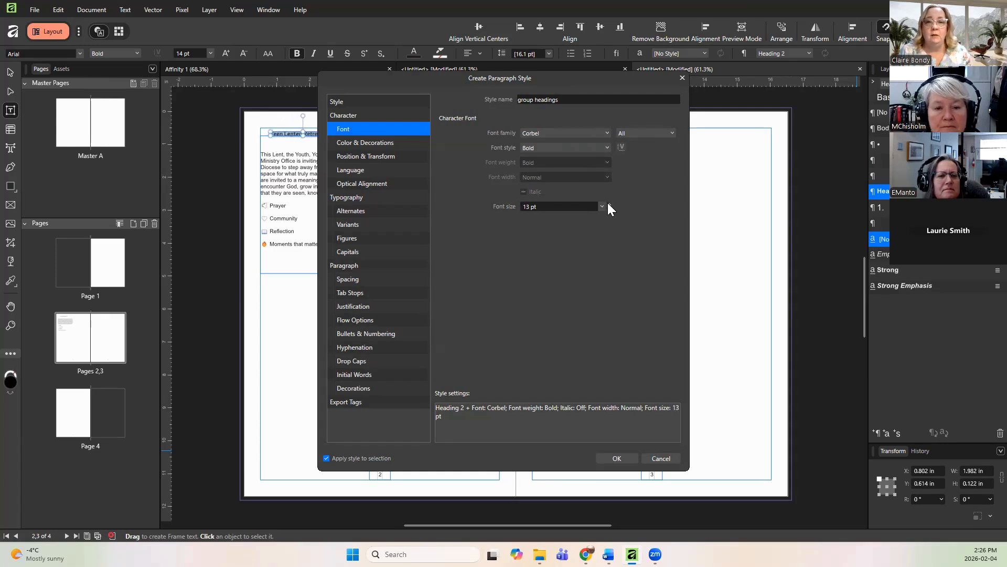
left_click(607, 203)
left_click(607, 203)
left_click(607, 203)
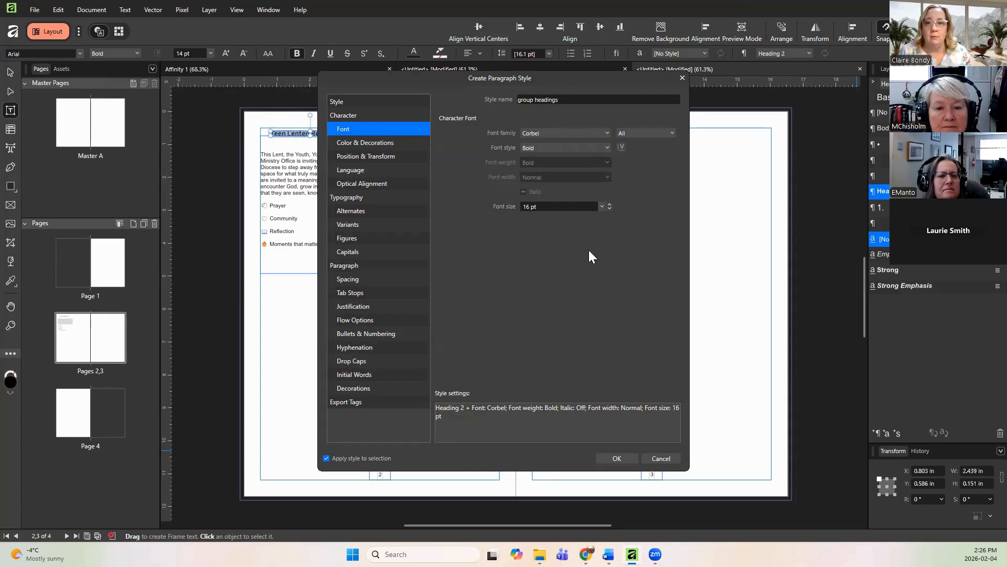
Step: Review the colour and spacing settings and finish creating the 'group headings' paragraph style
left_click(349, 146)
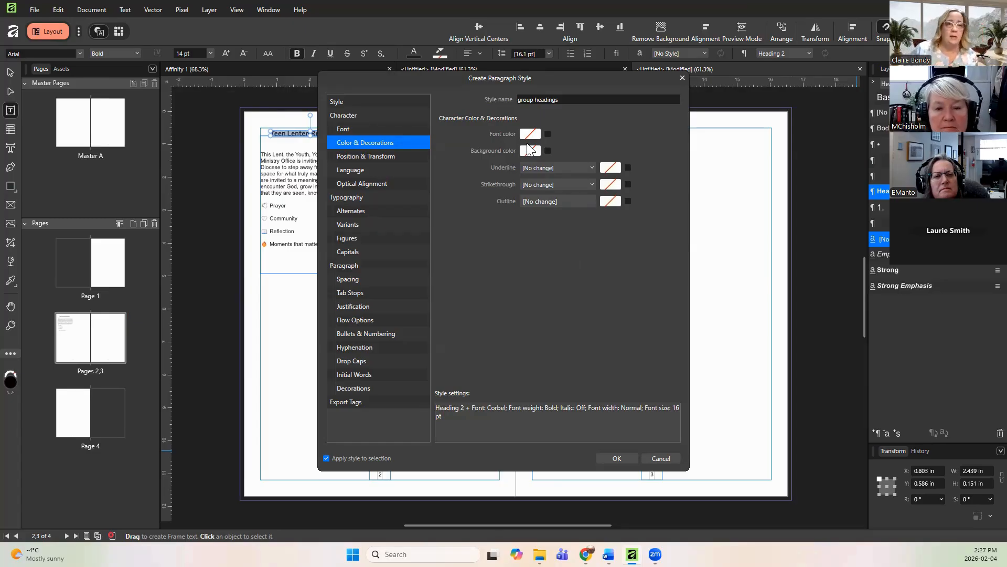
left_click(345, 279)
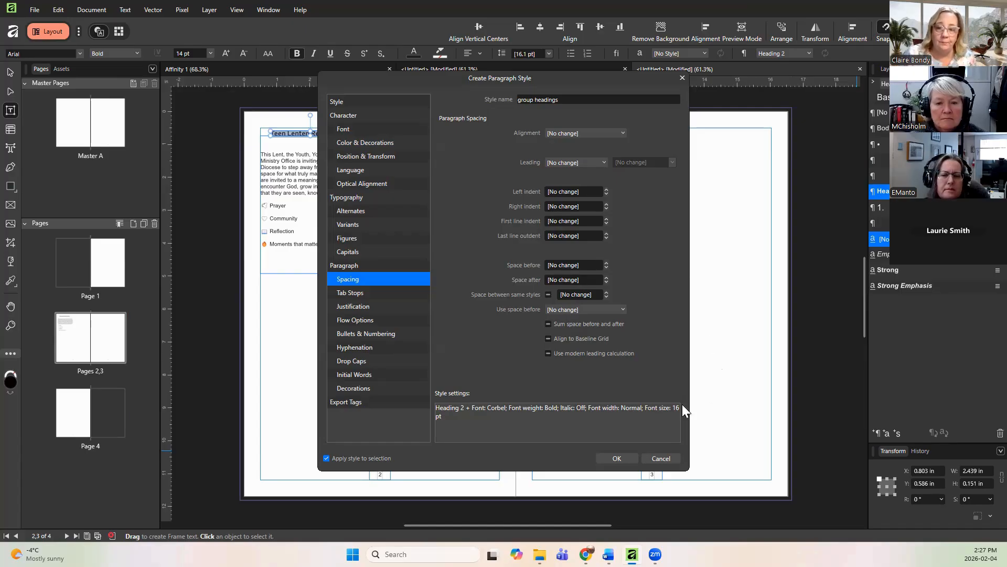
left_click(615, 458)
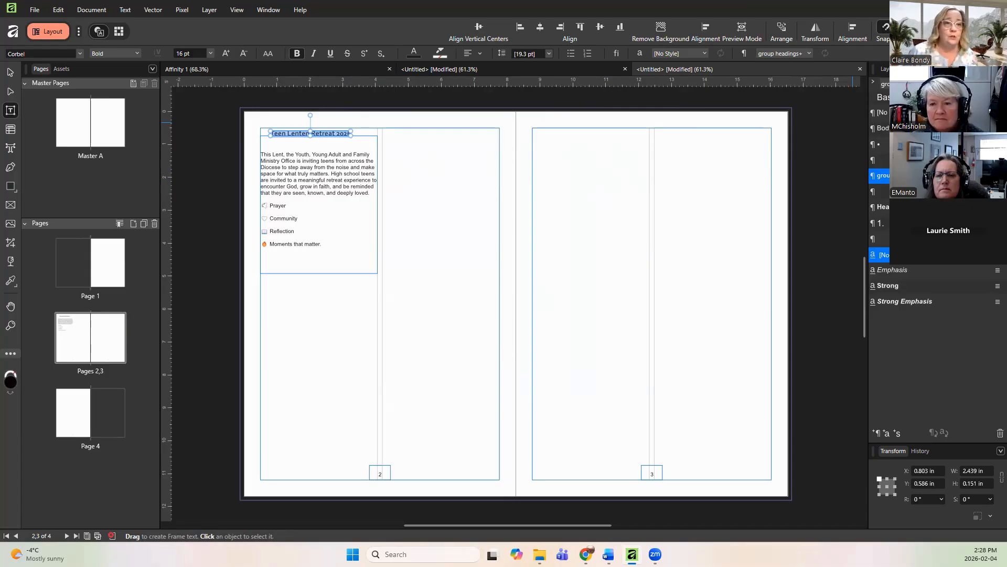
Step: Try justifying all lines of the bulleted list paragraph, then undo that alignment change
left_click(350, 211)
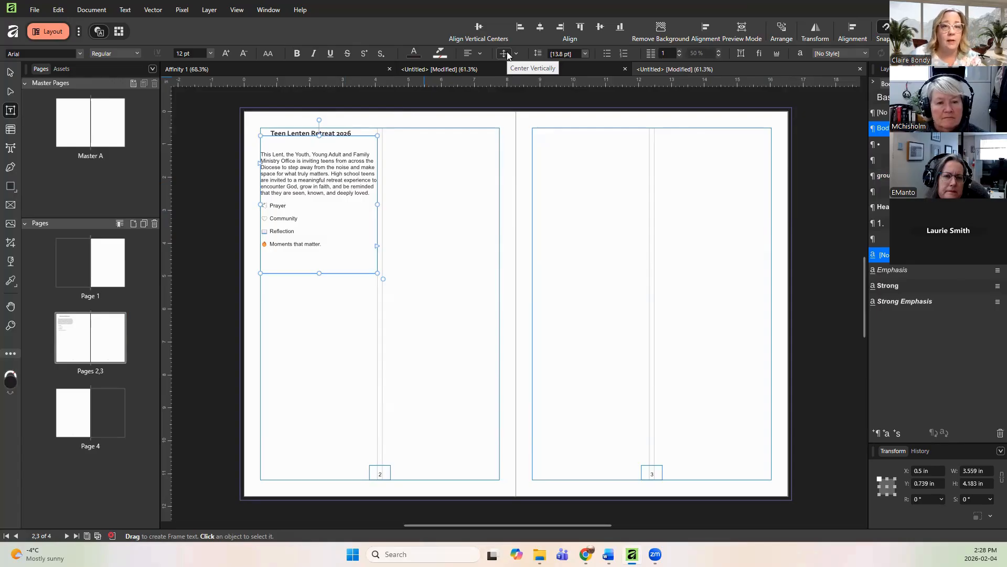
left_click(480, 54)
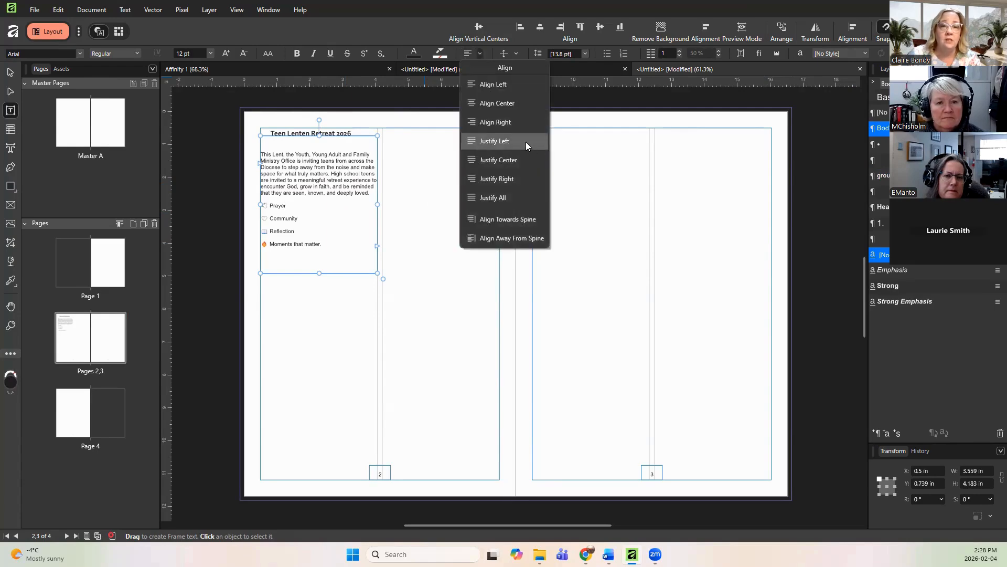
left_click(511, 194)
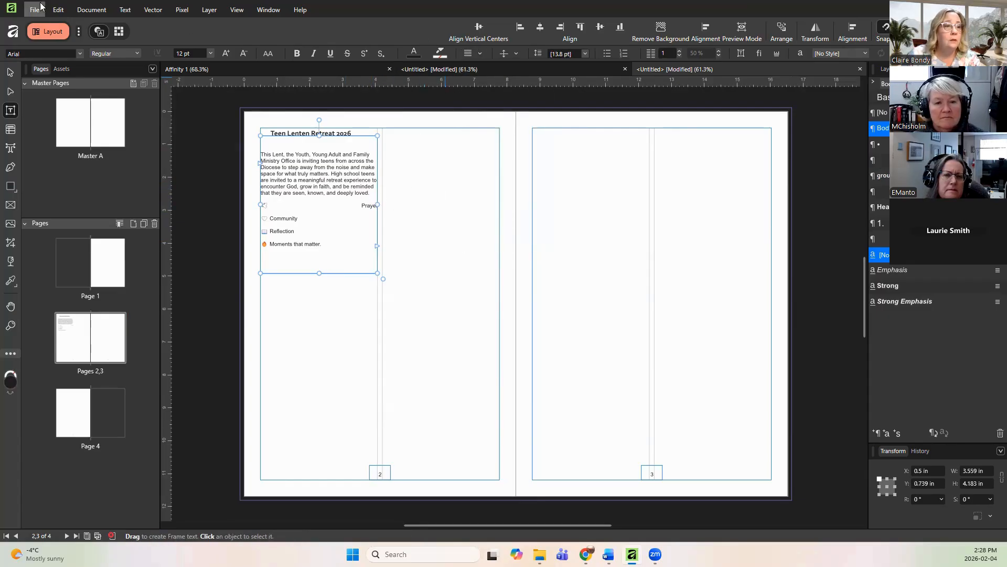
left_click(59, 10)
left_click(61, 24)
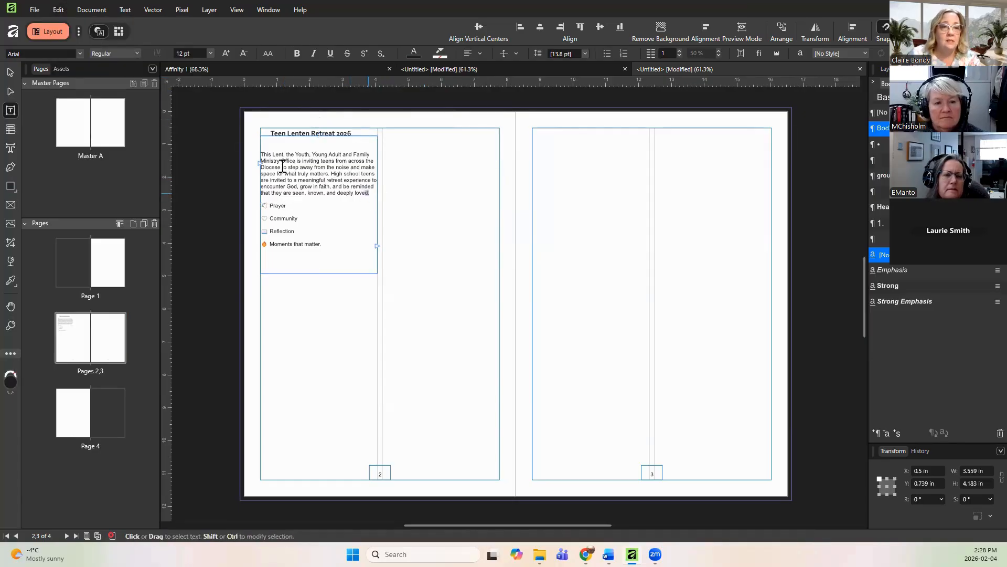
Step: Select the introductory paragraph and set its alignment to Justify All
left_click_drag(370, 193, 258, 153)
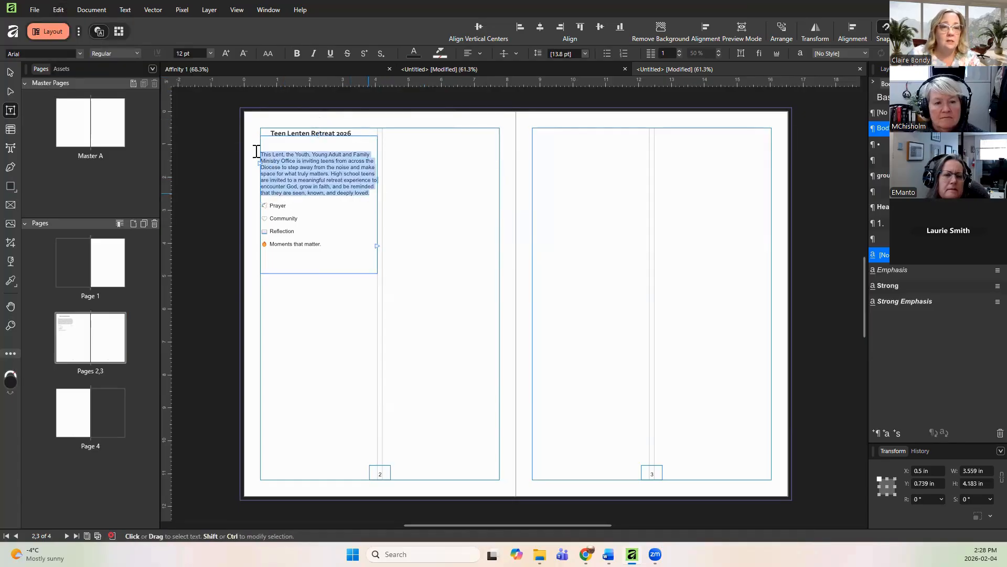
left_click(479, 52)
left_click(512, 202)
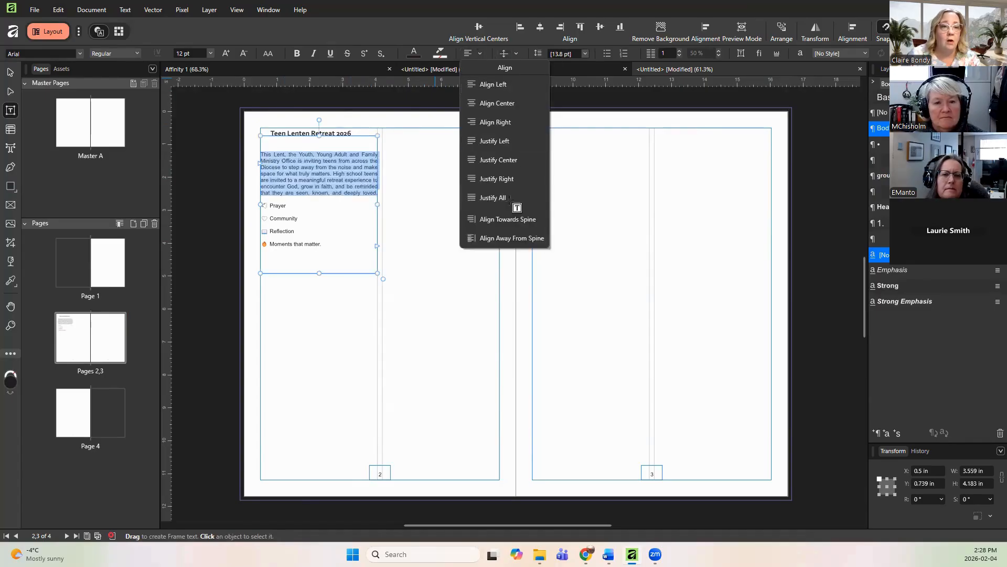
left_click(334, 216)
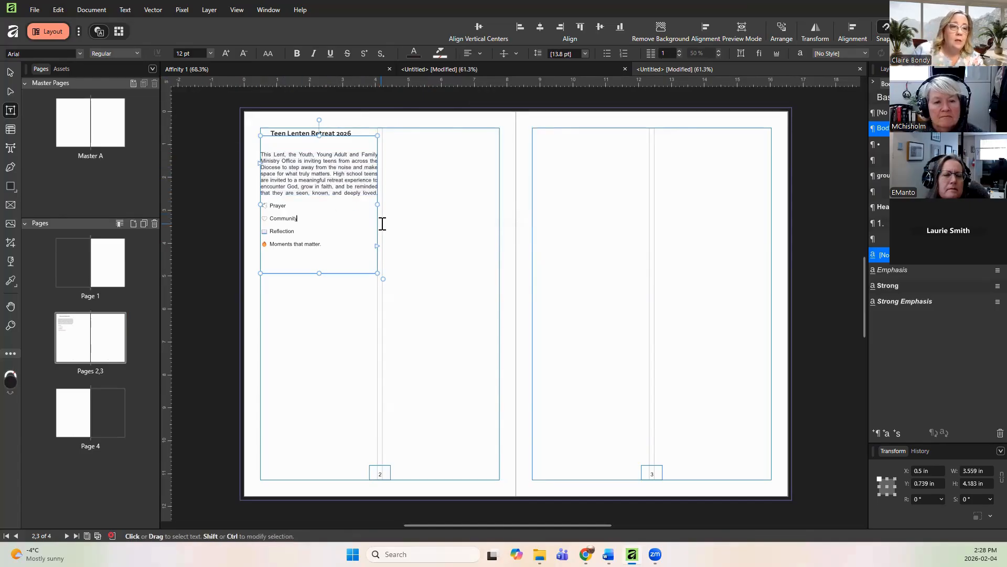
Step: Insert a new line reading 'another heading' above the introductory paragraph in the text frame
left_click(267, 146)
key("BackSpace")
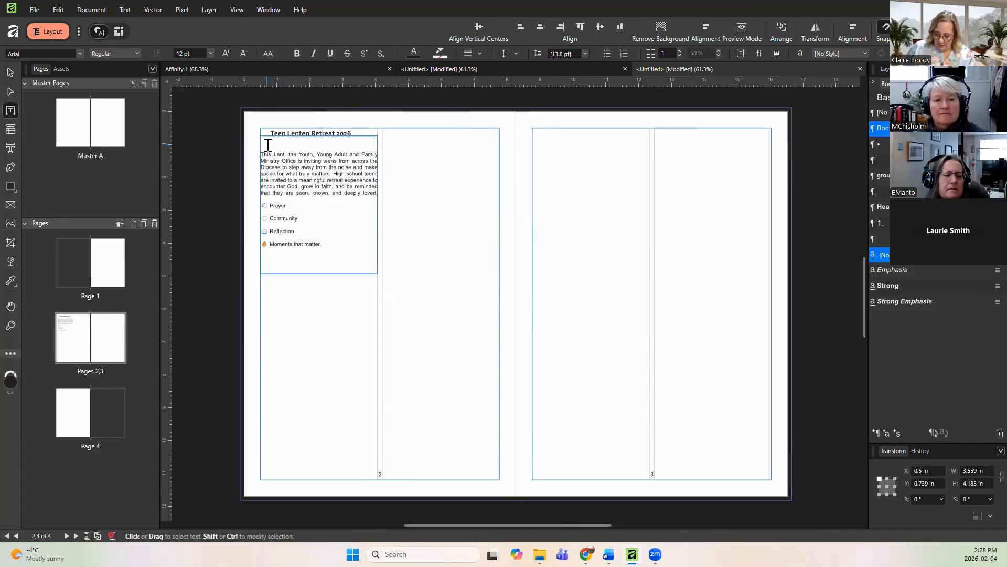
key("Return")
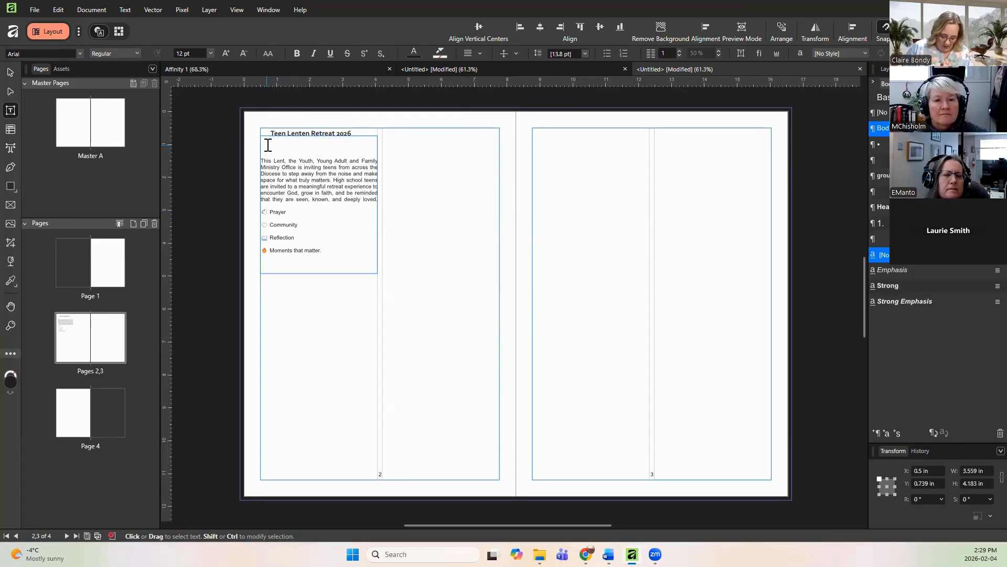
type("another")
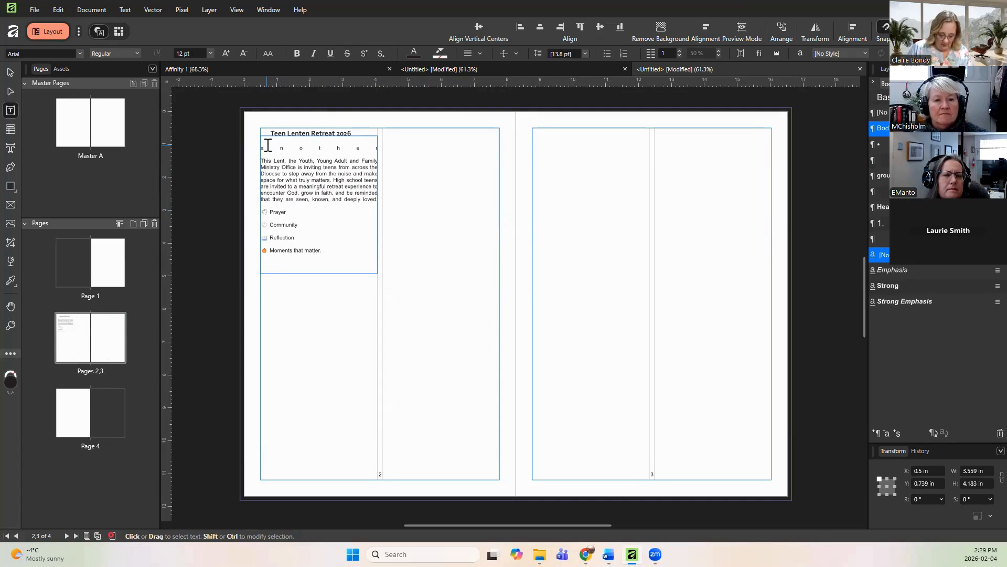
type(" heading")
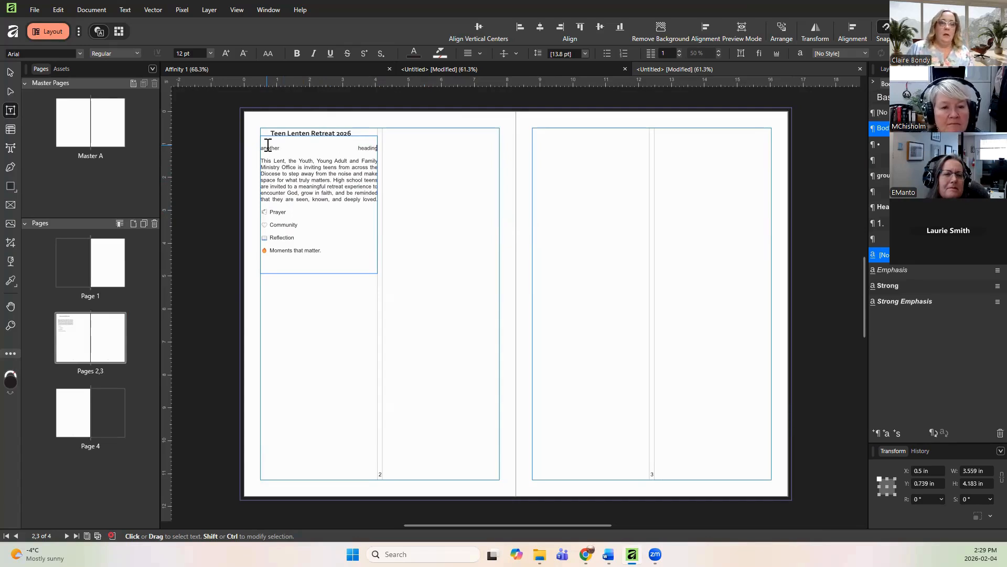
key("Escape")
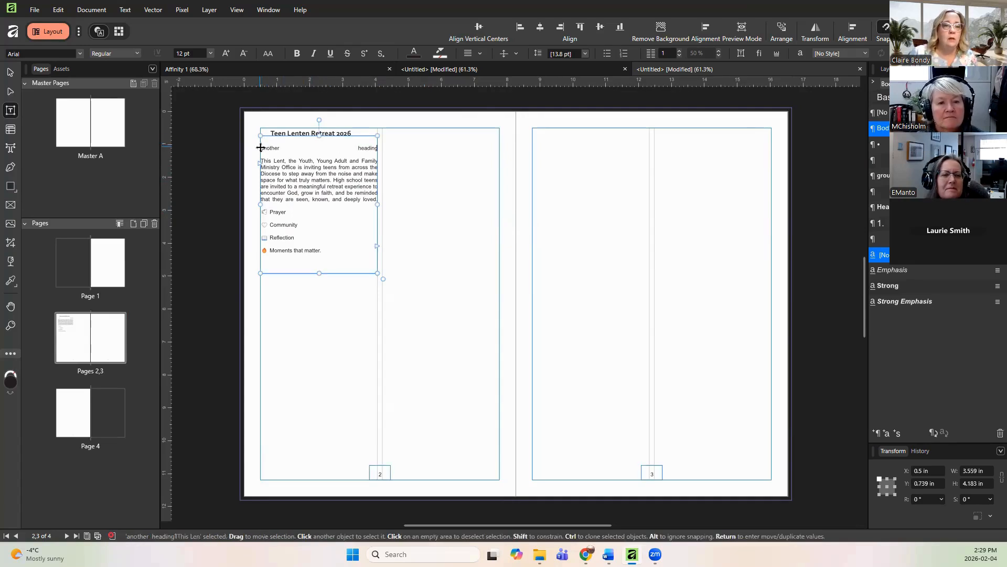
Step: Select the 'another heading' line and create a new paragraph style from it named 'Inside box heading'
left_click(261, 147)
left_click(374, 147, "shift")
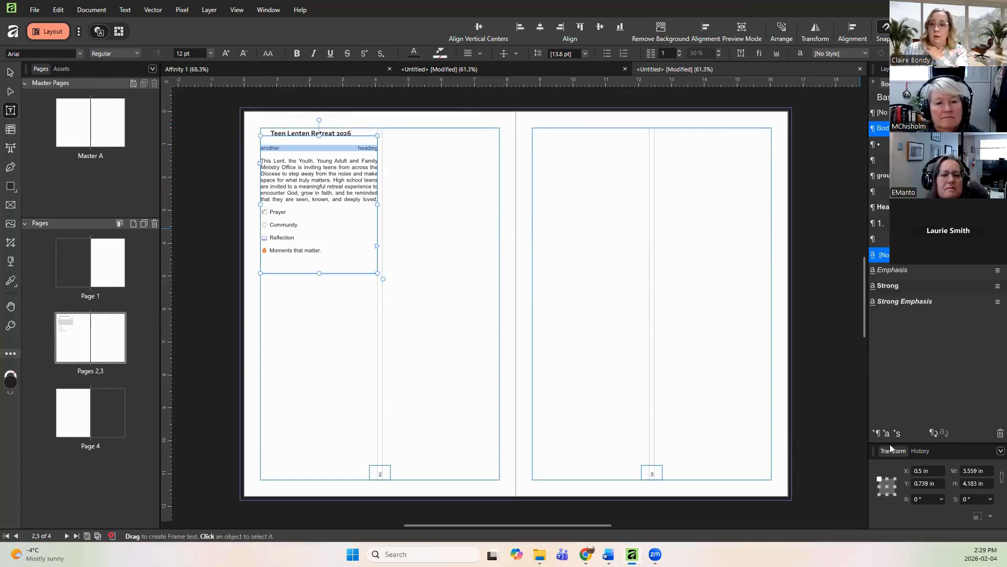
left_click(878, 433)
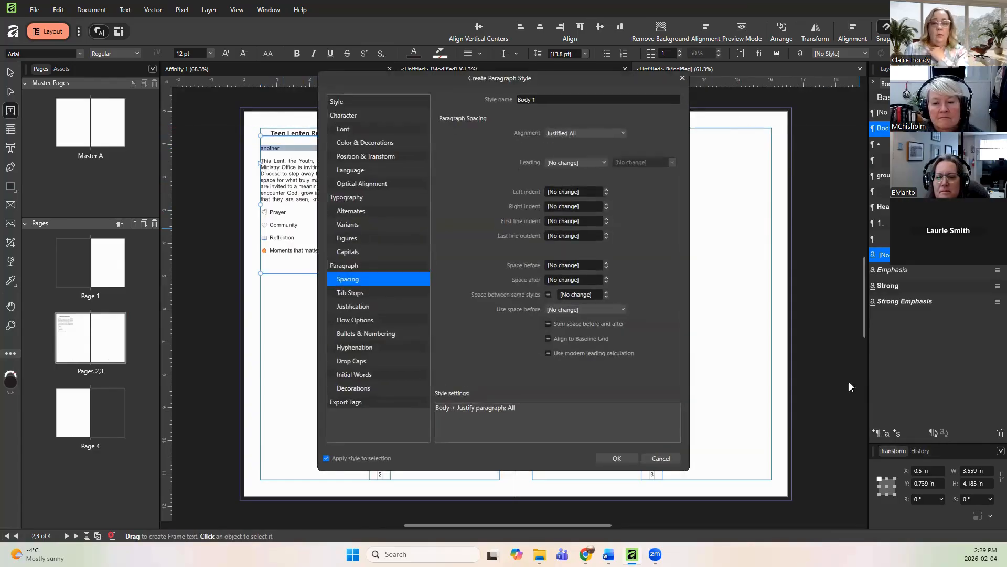
left_click(570, 97)
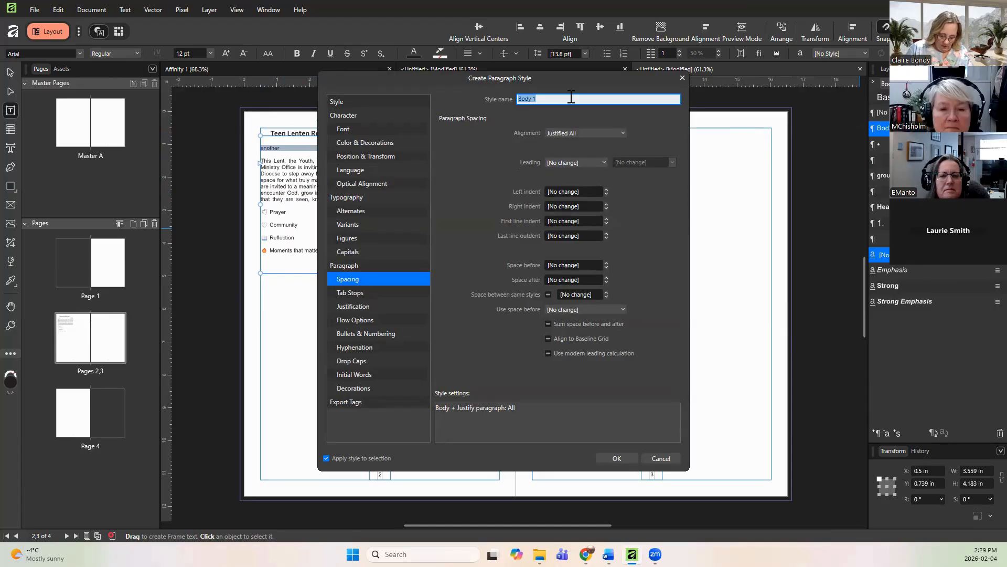
type("insid")
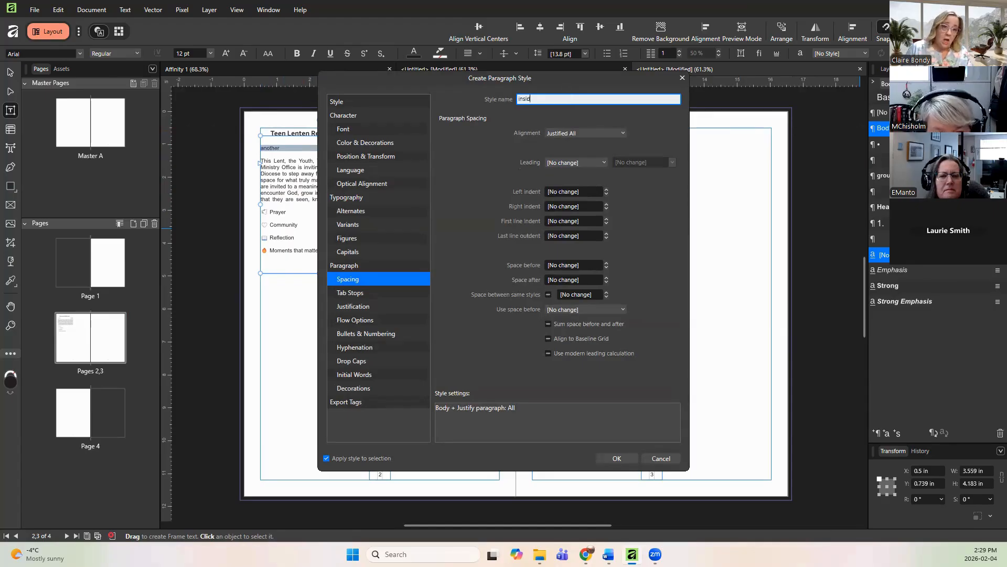
type("e heading")
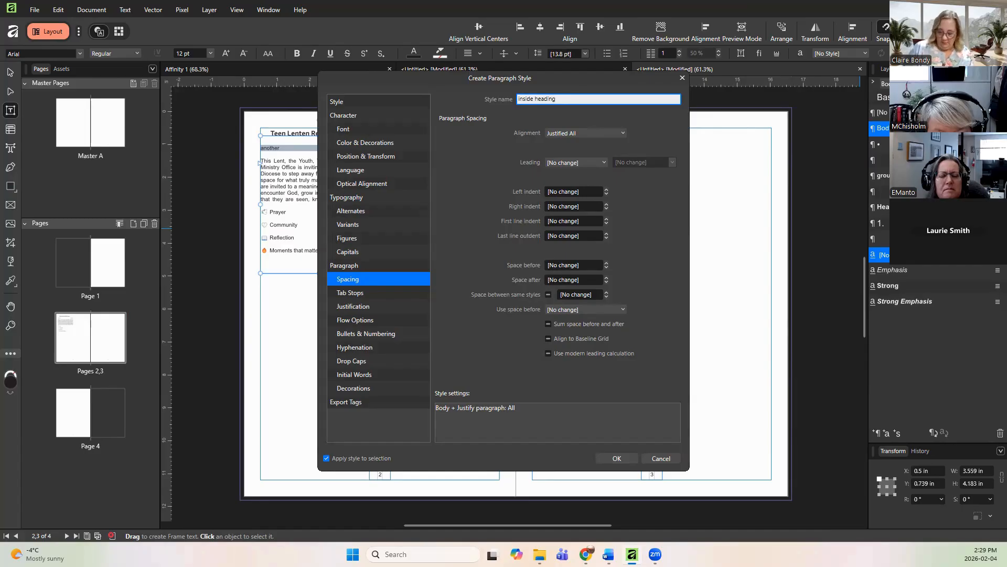
key("BackSpace")
key("BackSpace")
key("BackSpace")
key("BackSpace")
key("BackSpace")
key("BackSpace")
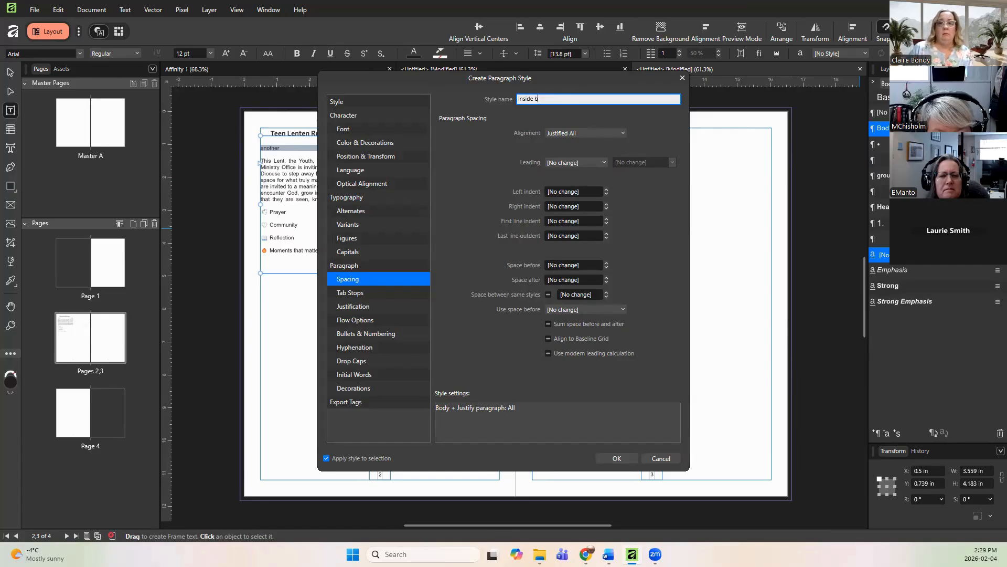
type("box heading")
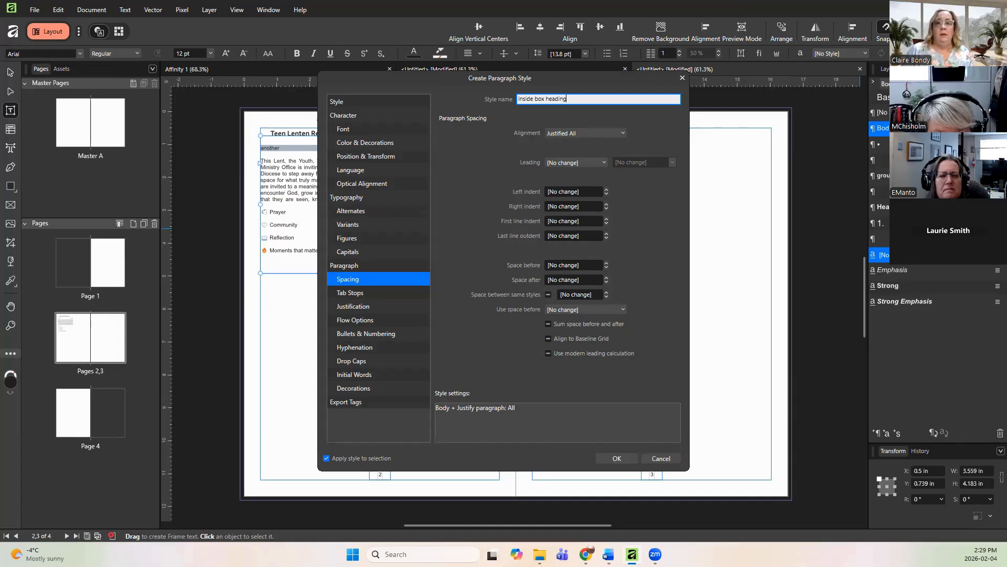
Step: Set the 'Inside box heading' style's font family to Corbel with the Bold font style
left_click(353, 129)
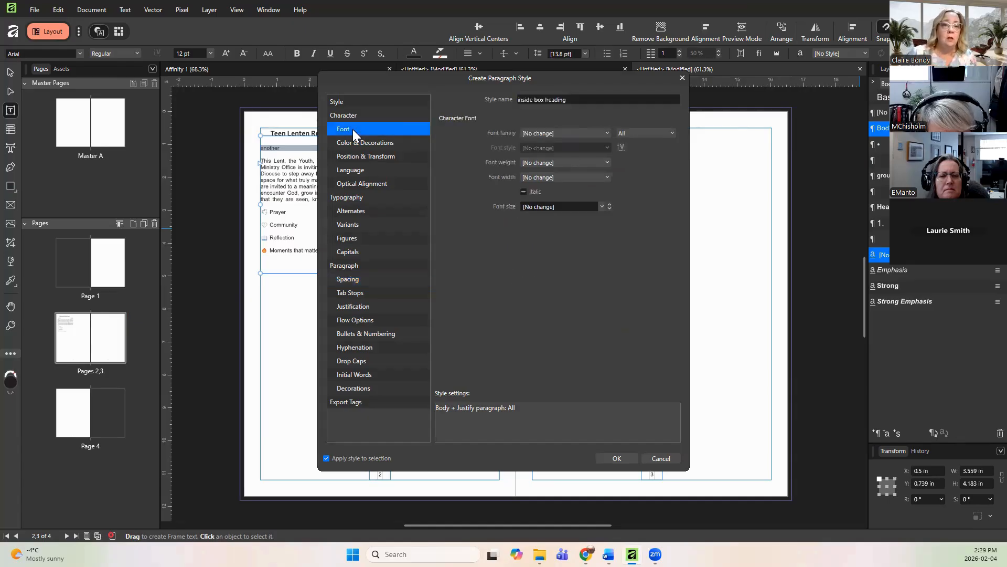
left_click(558, 132)
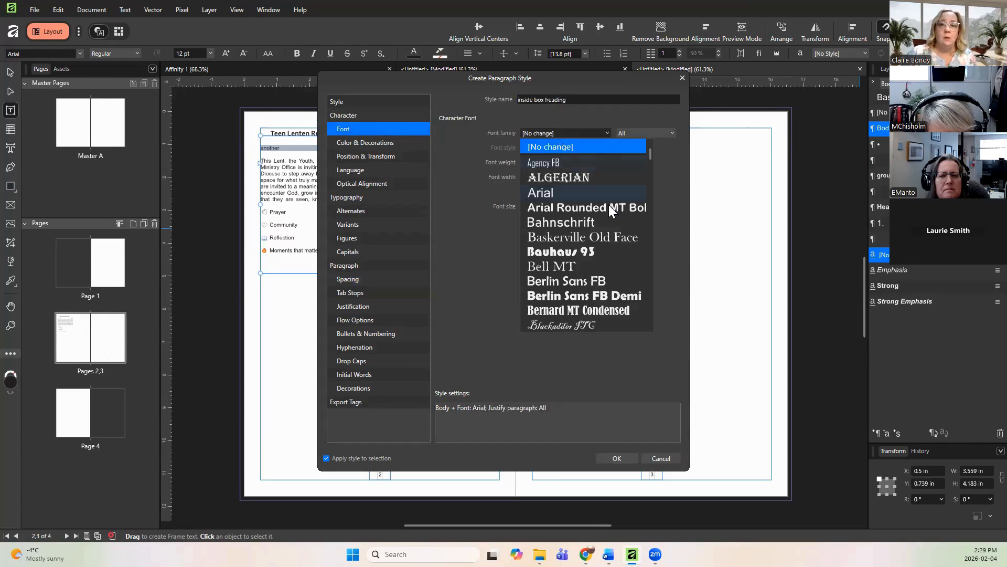
scroll(608, 208, "down", 3)
scroll(609, 210, "down", 2)
scroll(609, 203, "down", 4)
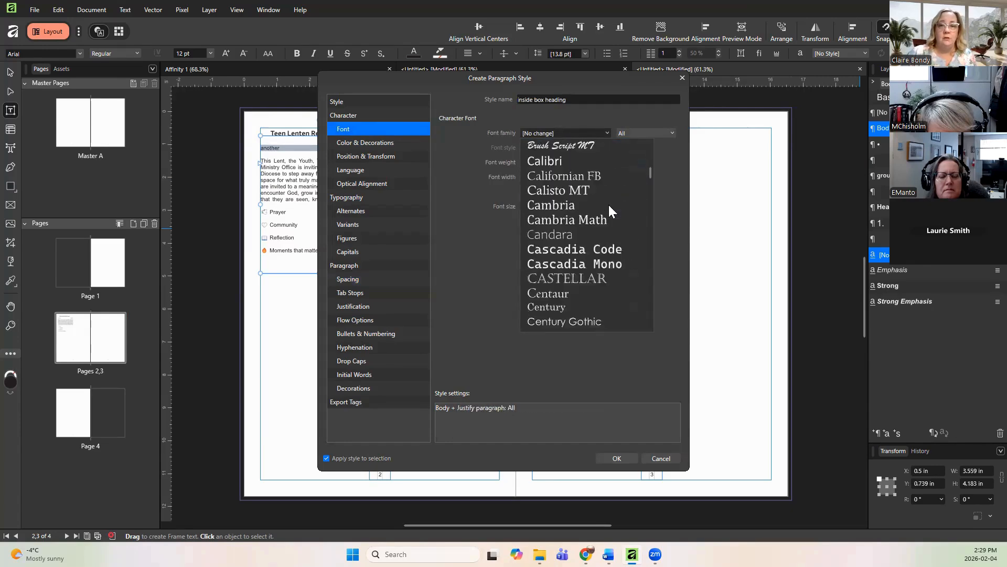
scroll(608, 204, "down", 1)
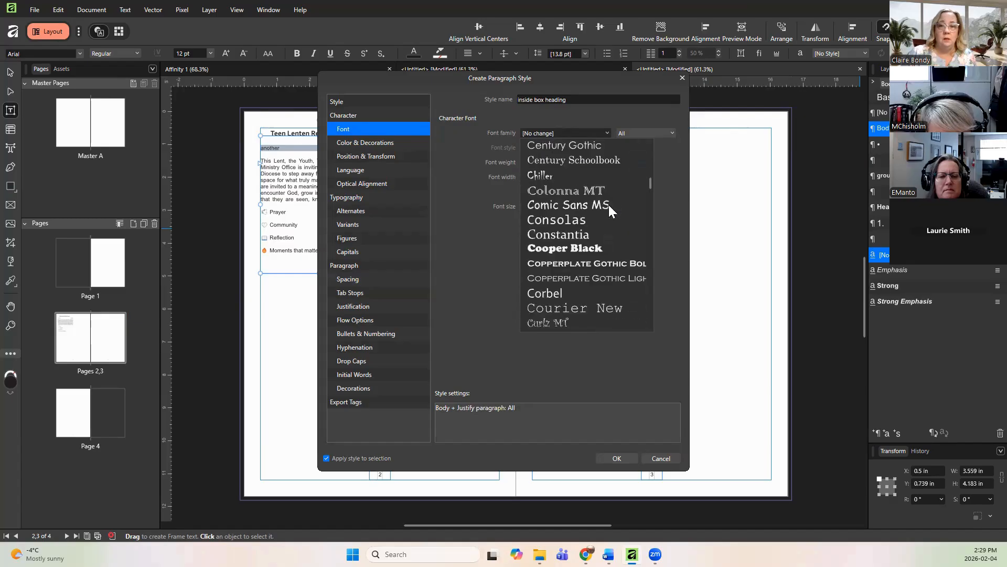
left_click(547, 289)
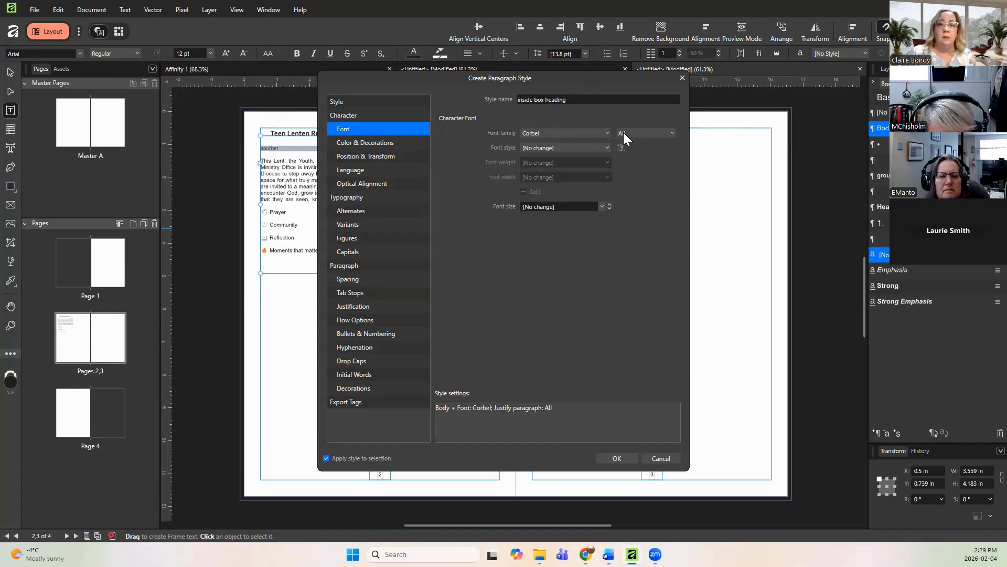
left_click(579, 149)
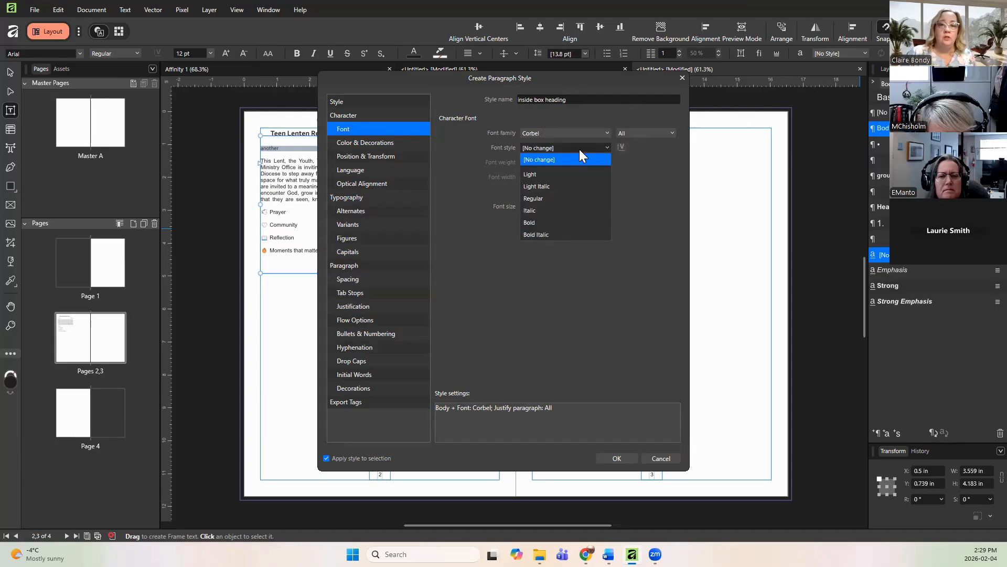
left_click(544, 222)
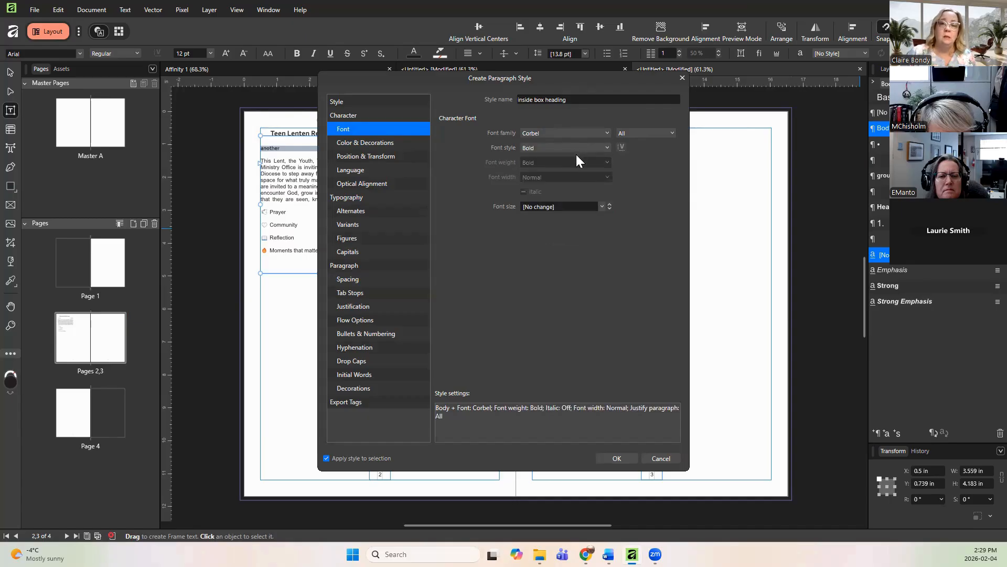
Step: Set the 'Inside box heading' style's font colour to red
left_click(356, 143)
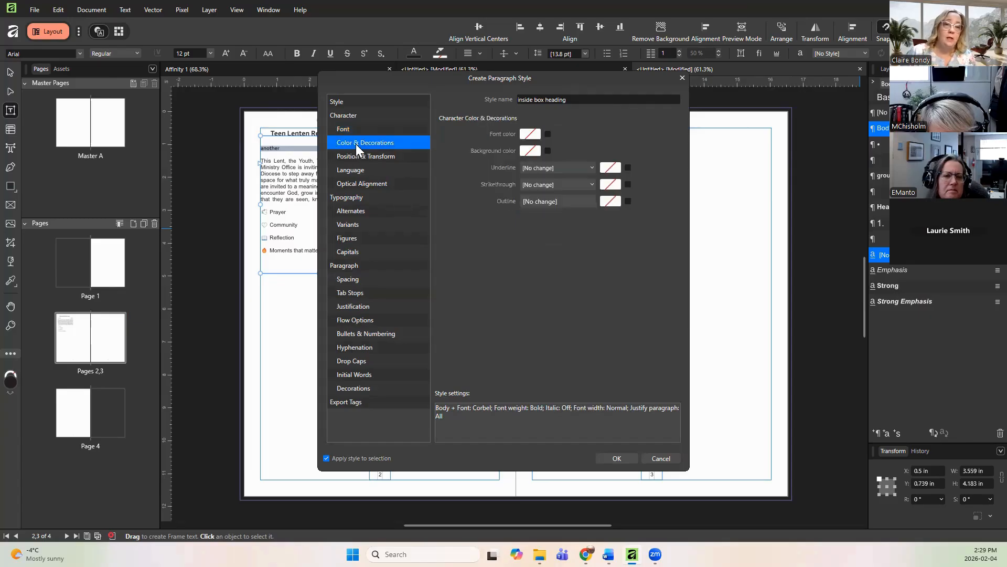
left_click(530, 135)
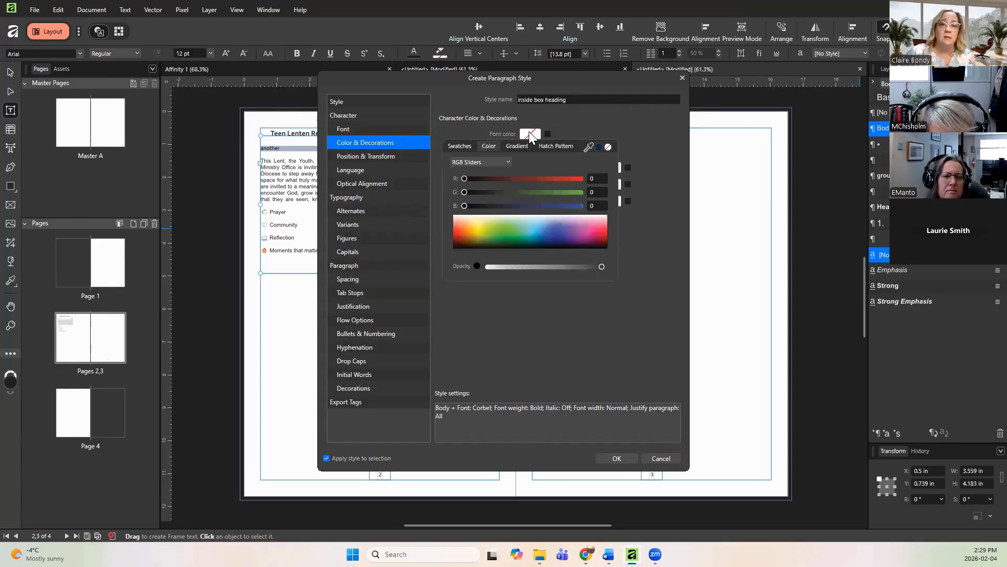
left_click(456, 232)
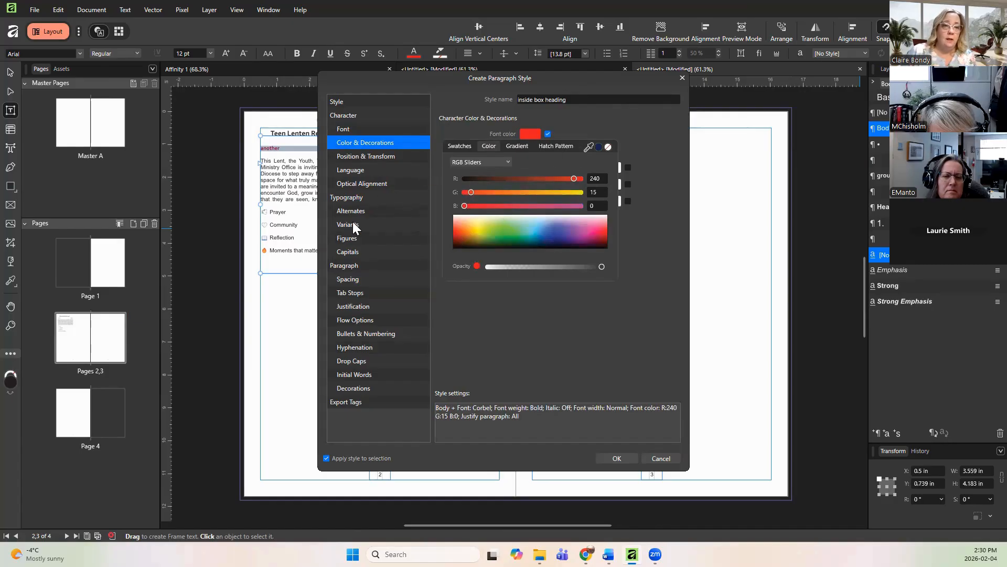
left_click(348, 277)
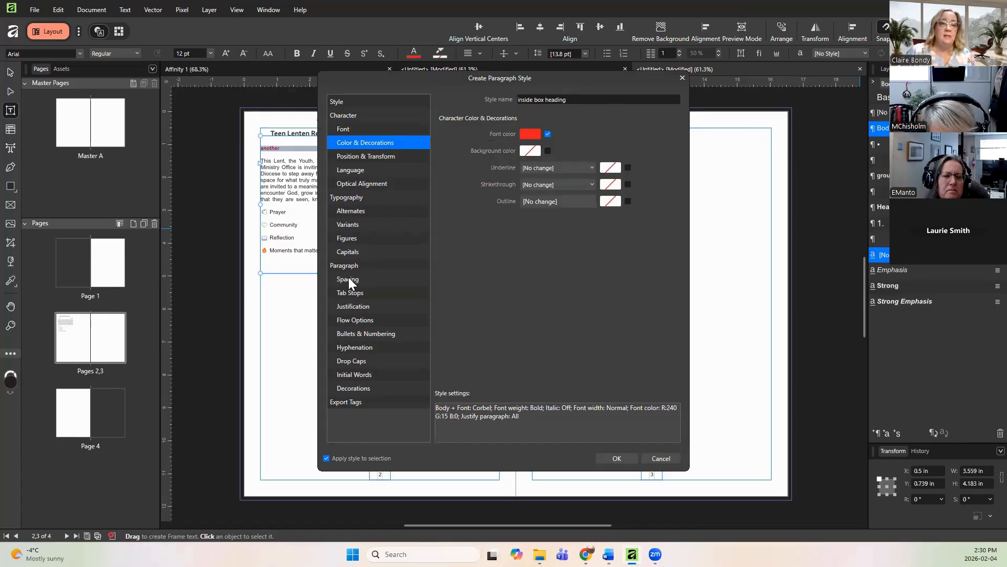
Step: Set the 'Inside box heading' style's paragraph alignment to Left with 5 pt space before and 5 pt space after
left_click(348, 278)
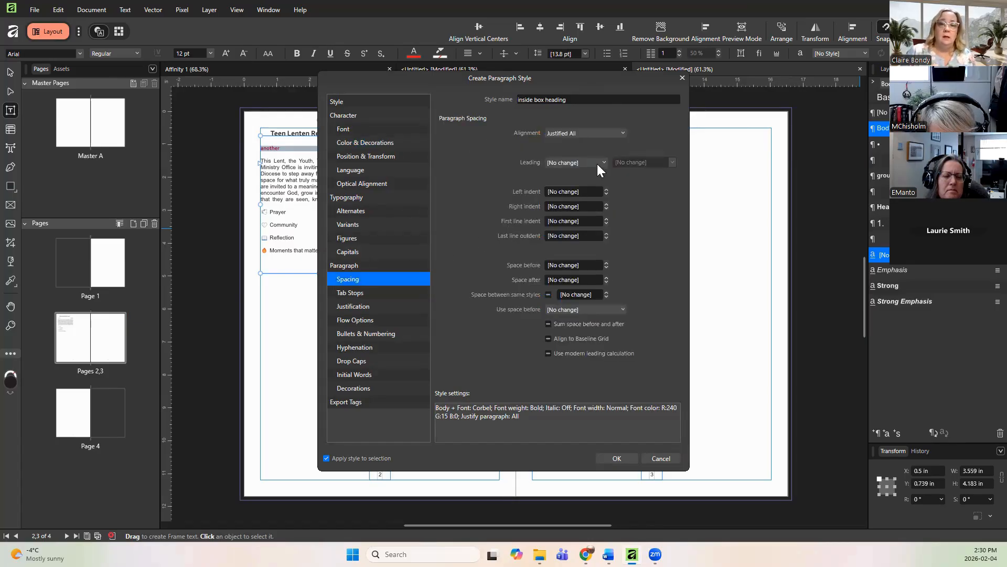
left_click(591, 133)
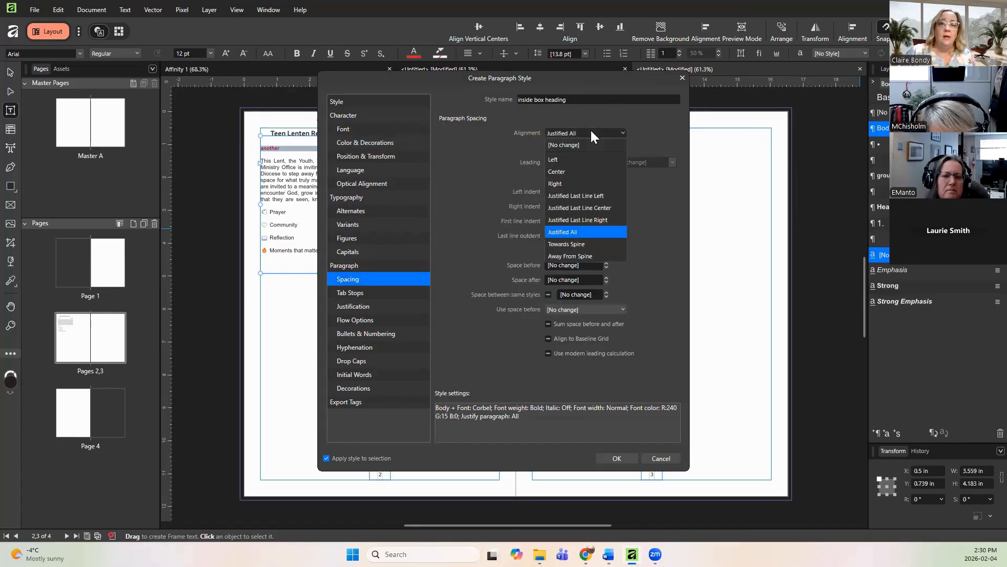
left_click(565, 159)
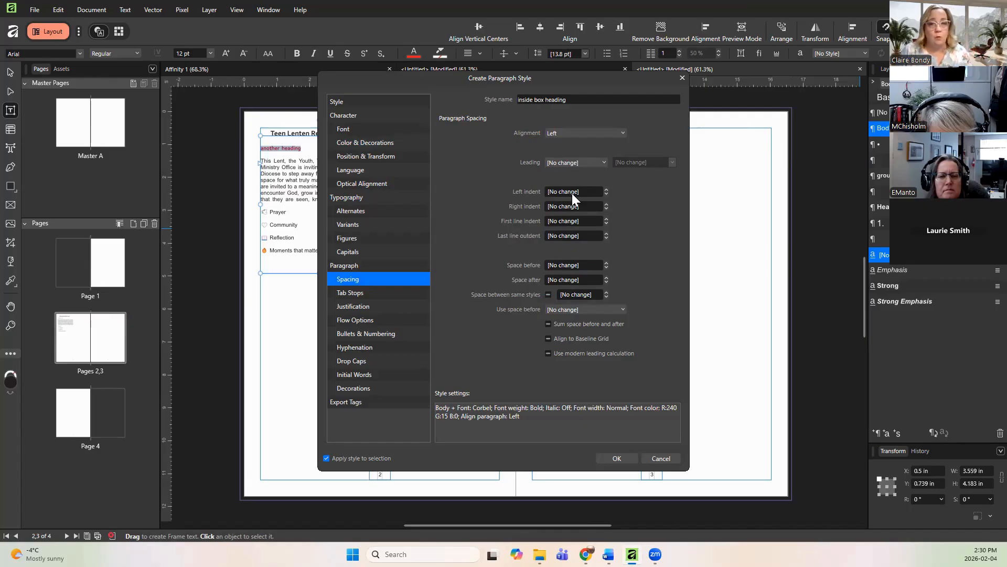
left_click(568, 265)
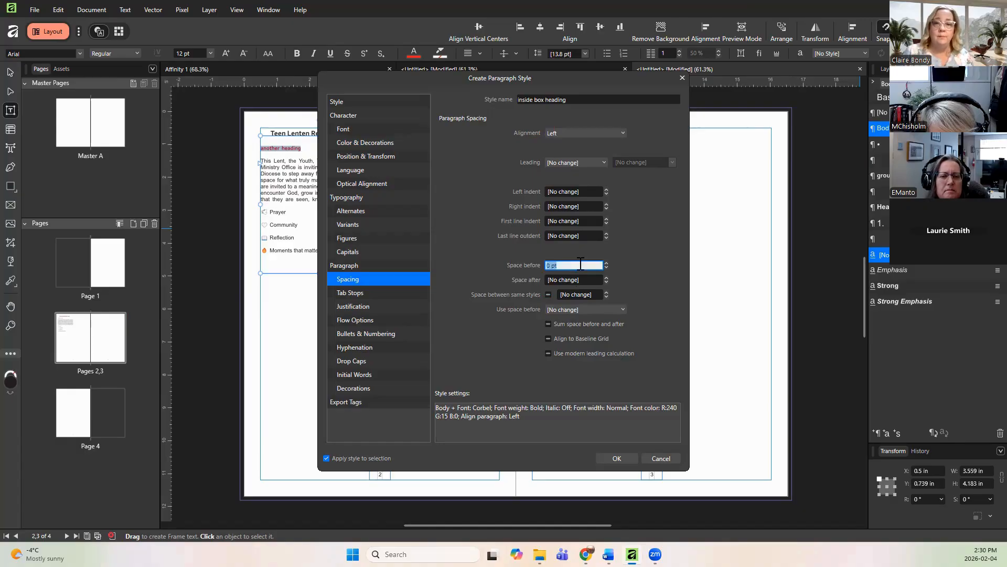
left_click(607, 263)
left_click(607, 263)
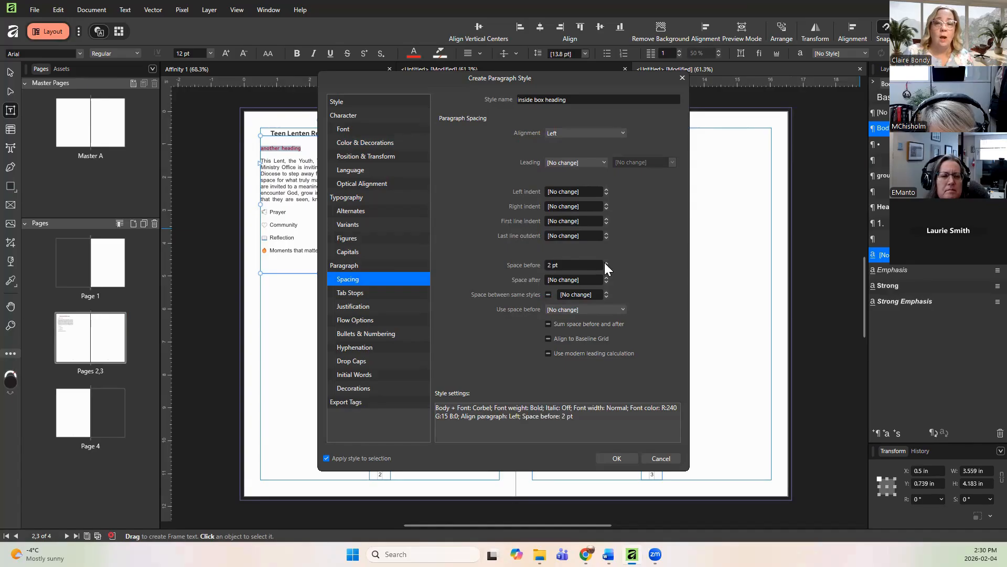
left_click(606, 263)
left_click(607, 263)
left_click(606, 262)
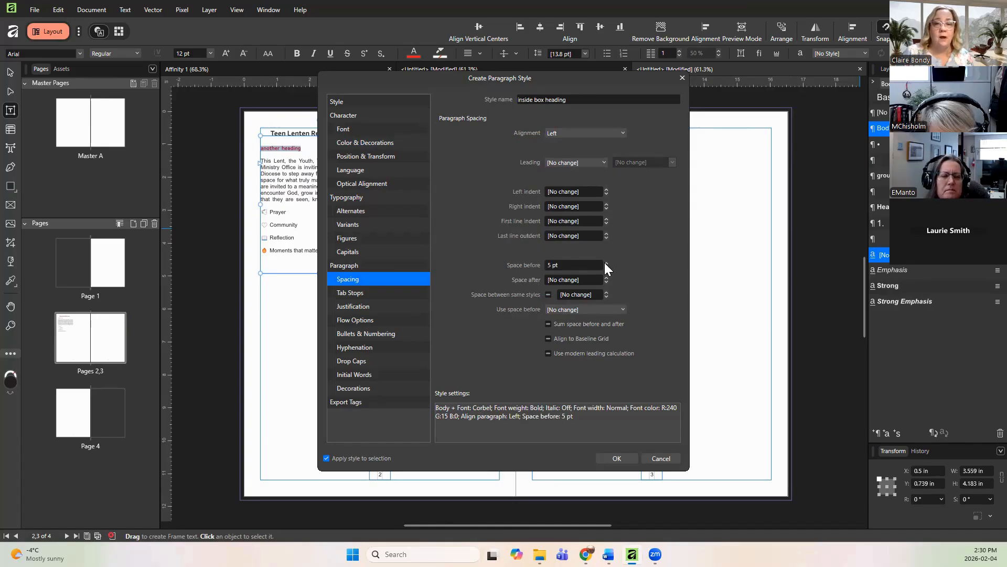
left_click(585, 280)
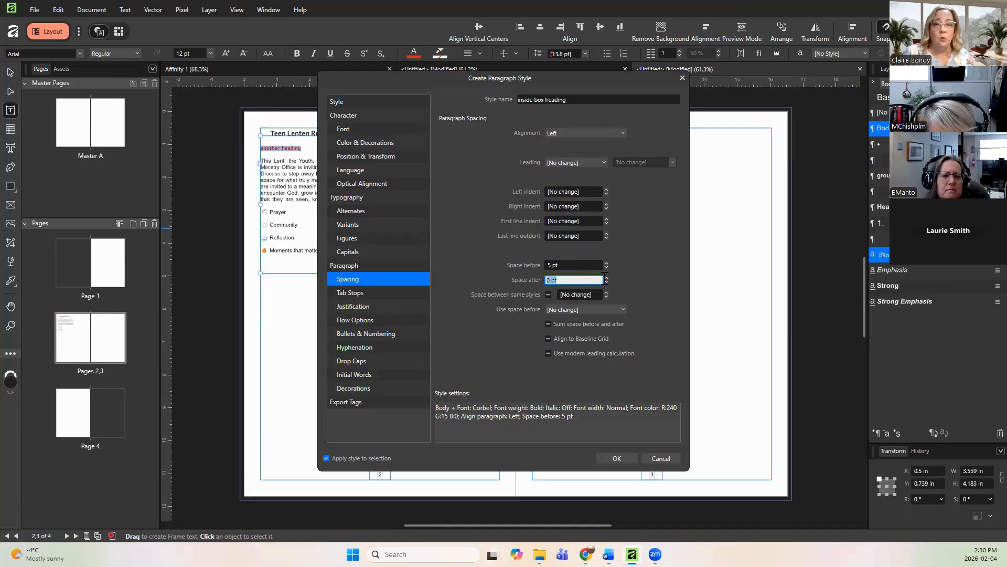
left_click(607, 277)
left_click(606, 277)
left_click(606, 277)
left_click(606, 277)
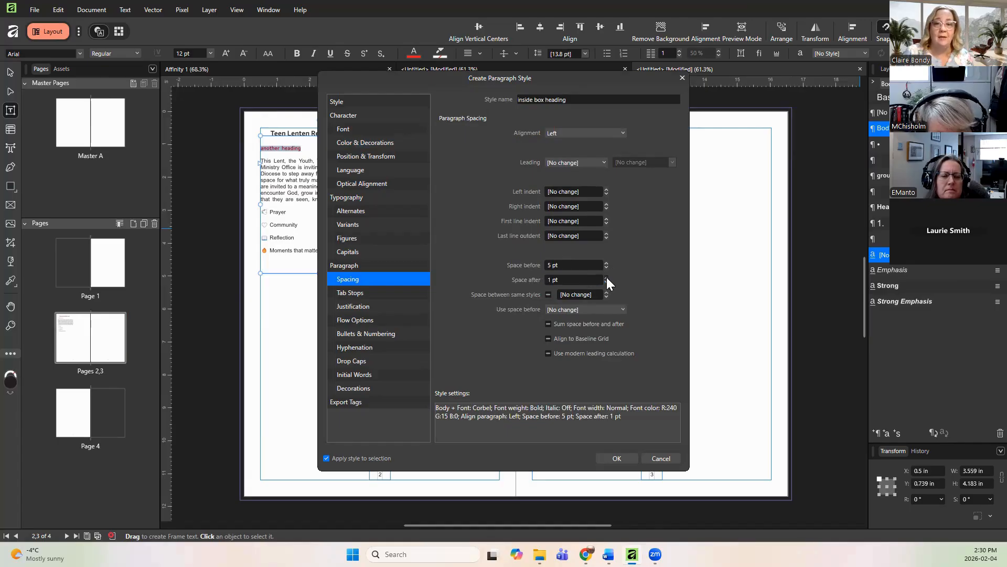
left_click(606, 277)
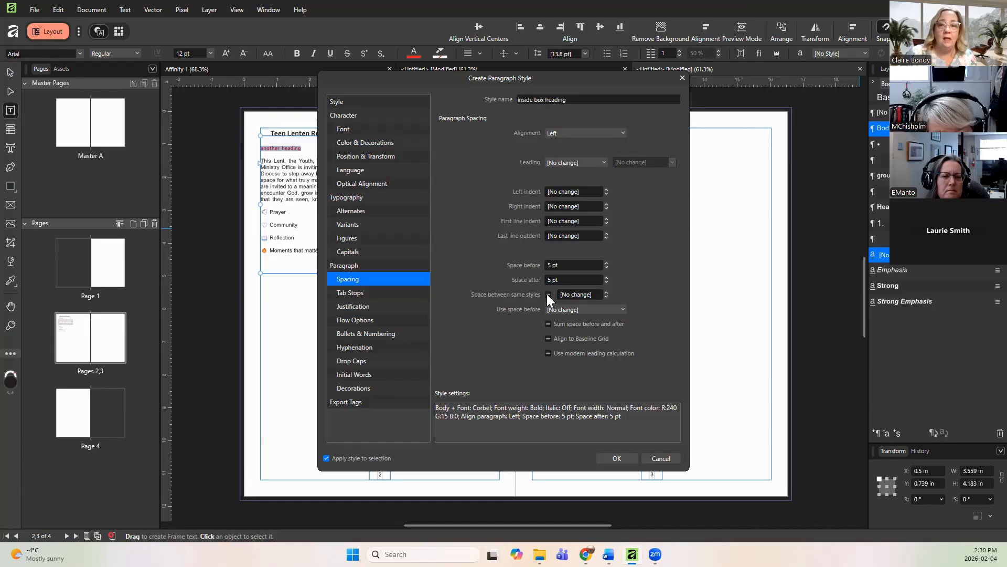
Step: Enable space between same styles, turn off Align to Baseline Grid, and finish creating the 'Inside box heading' style
left_click(592, 294)
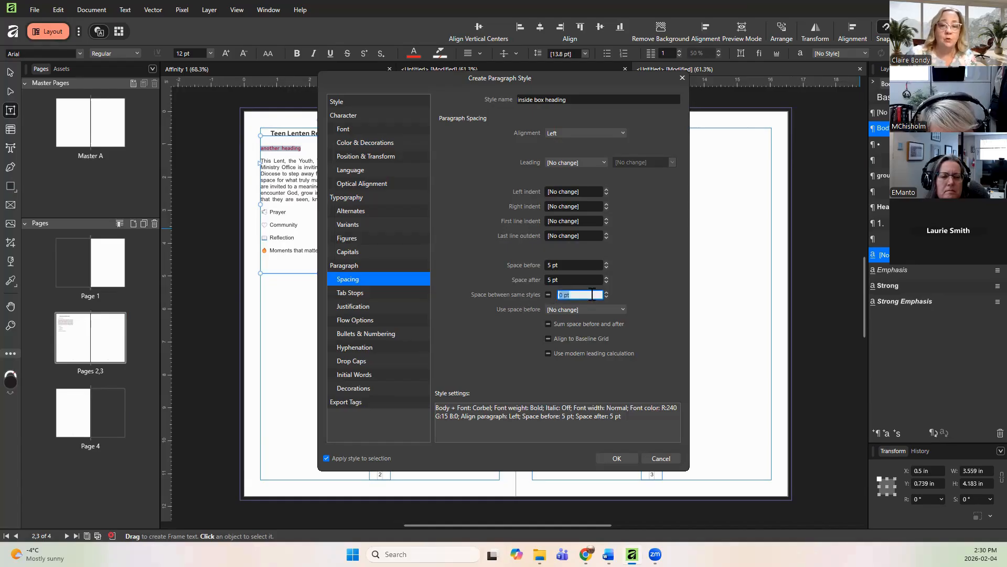
left_click(549, 294)
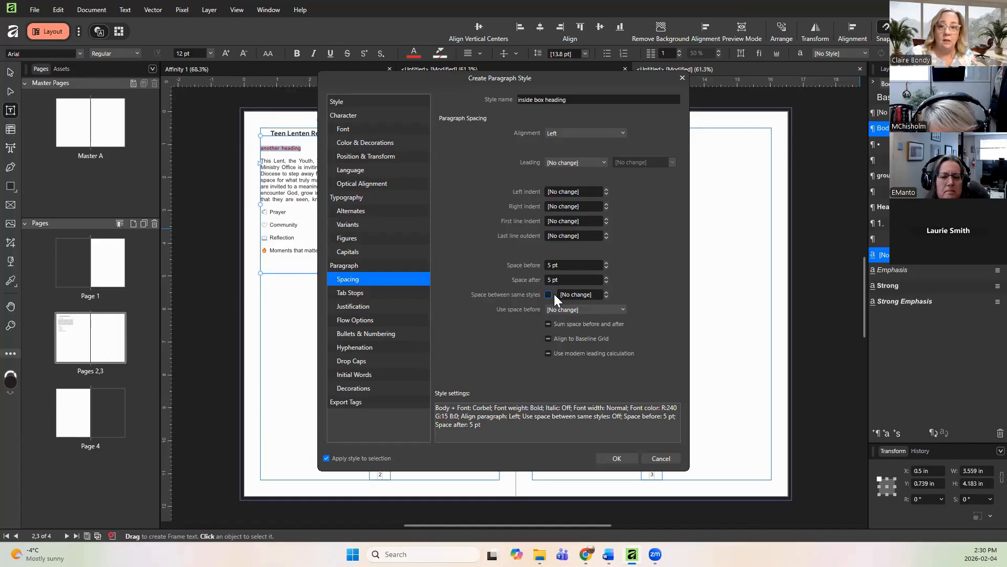
left_click(574, 295)
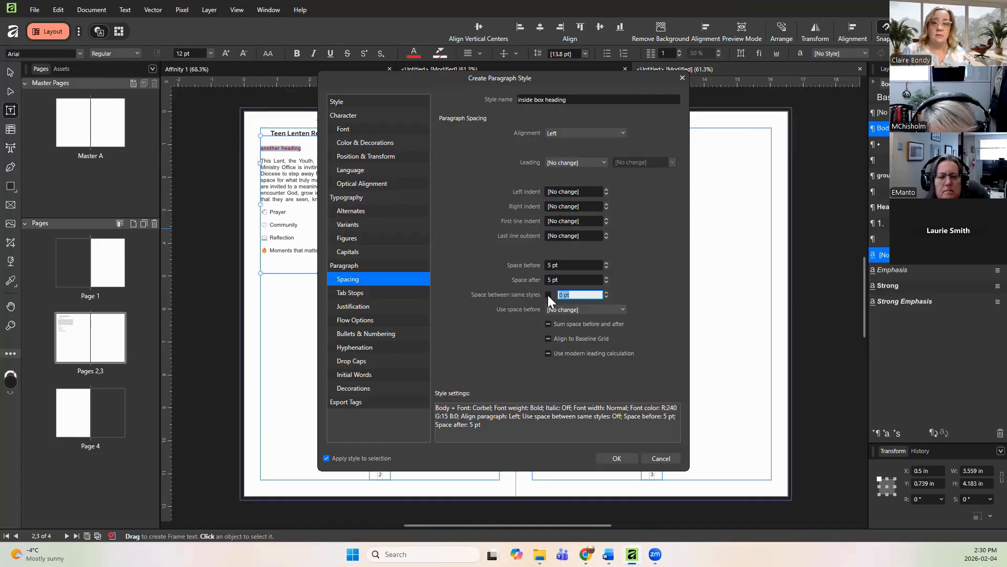
left_click(549, 295)
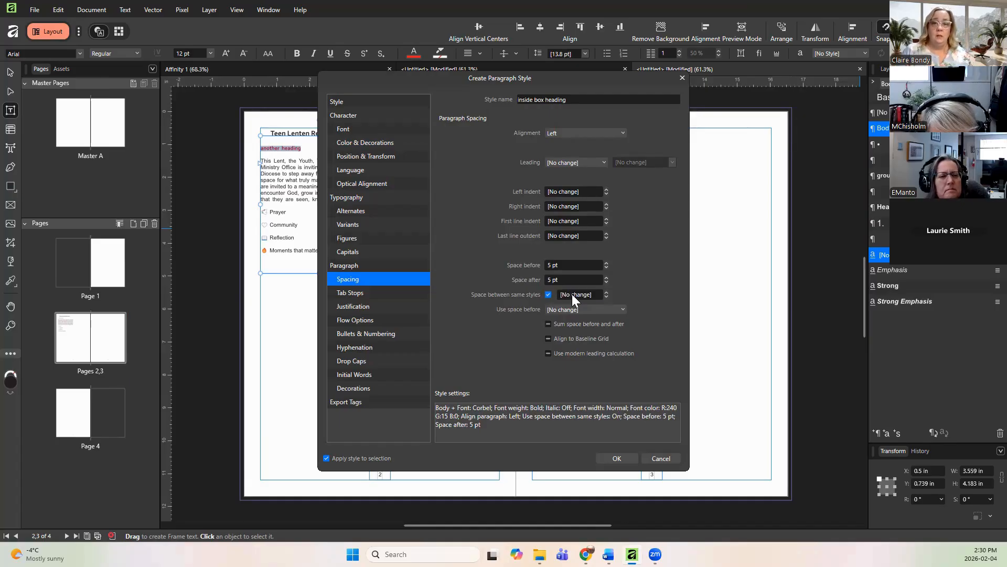
left_click(573, 295)
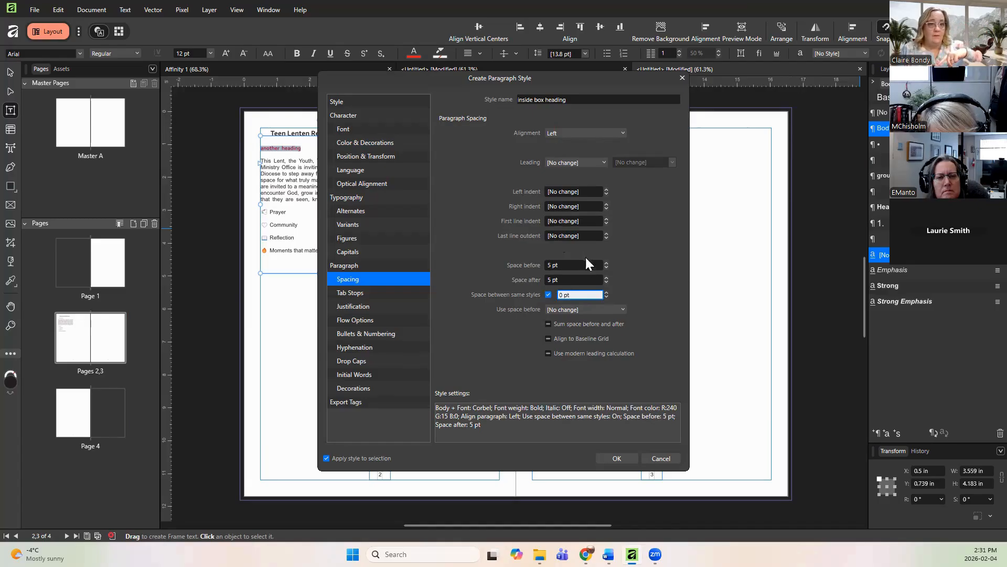
left_click(548, 338)
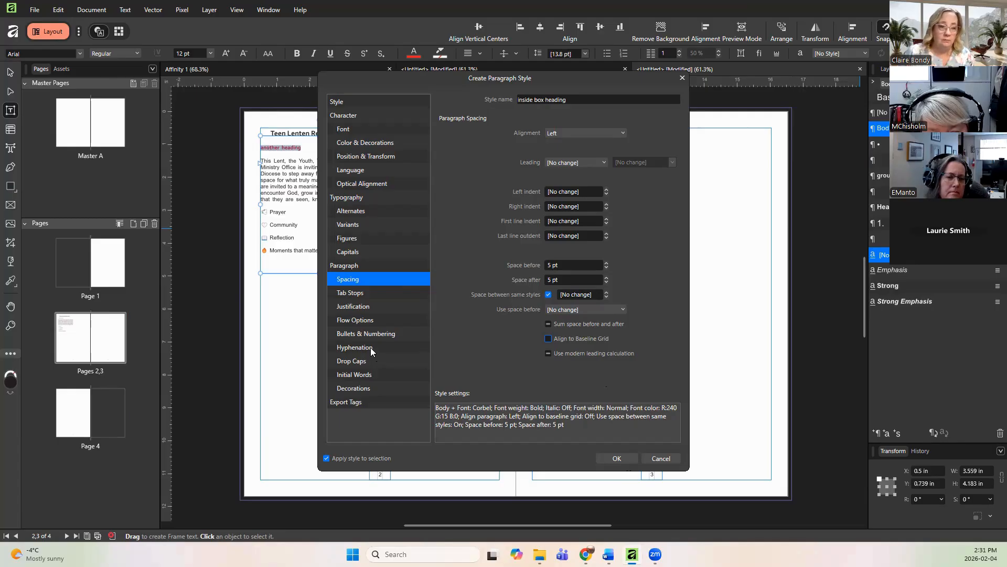
left_click(362, 362)
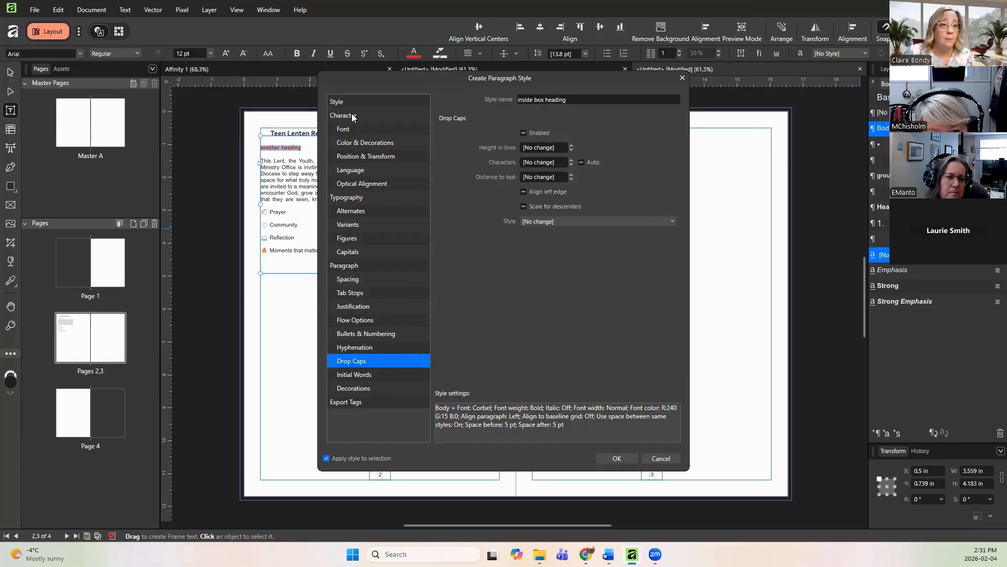
left_click(617, 458)
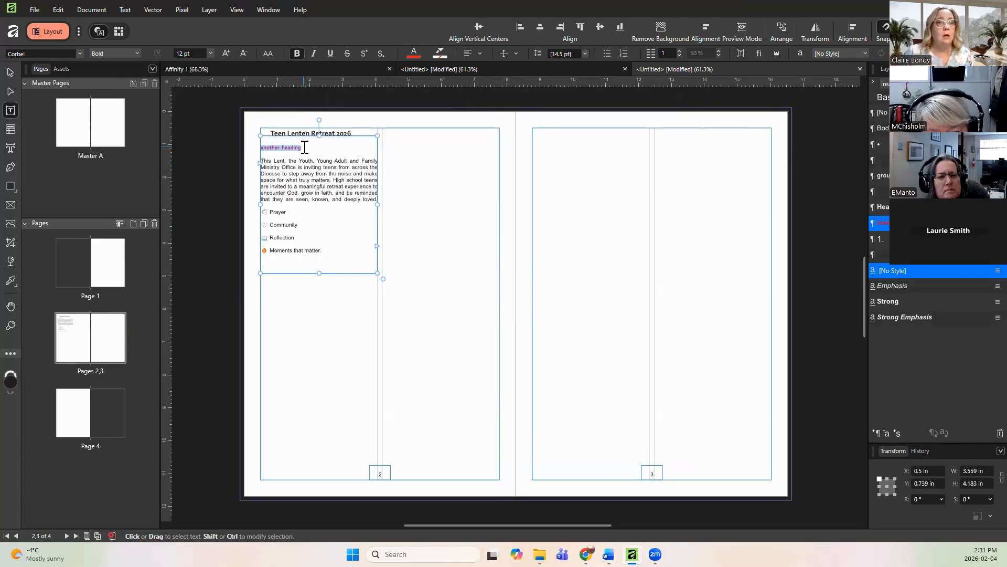
Step: Change the 'another heading' line to upper case
left_click(267, 54)
left_click(278, 70)
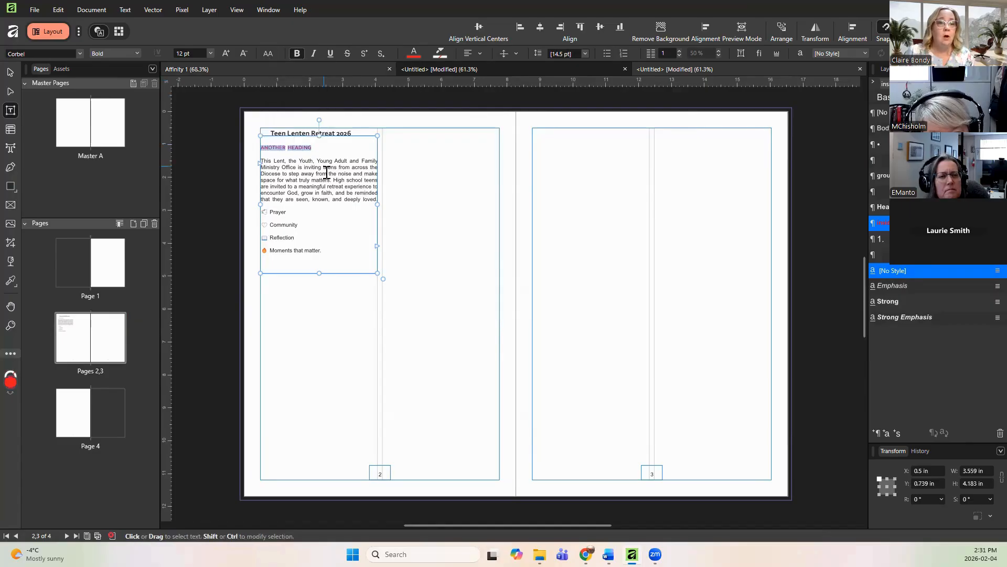
left_click(318, 148)
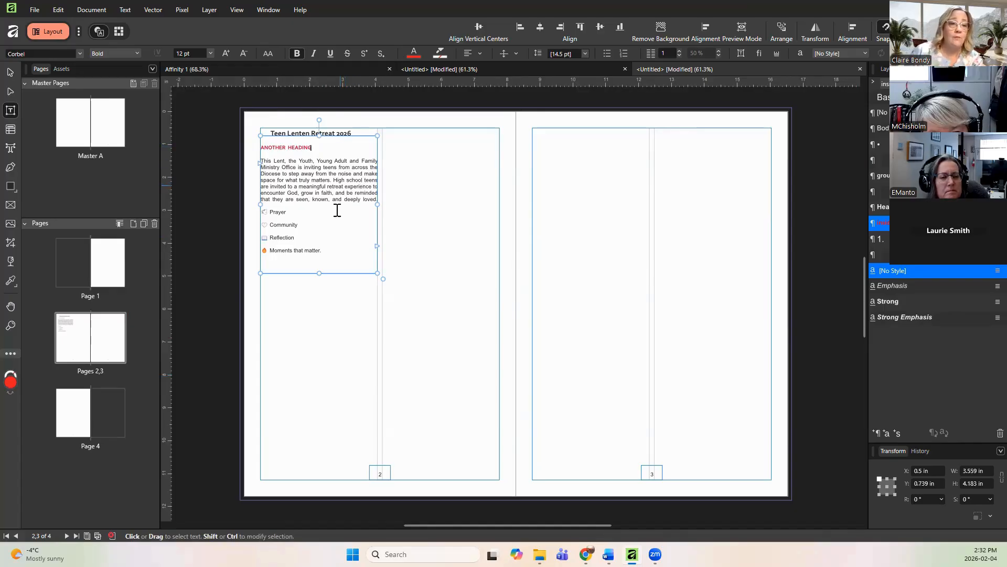
Step: Remove the bullet from the 'Moments that matter.' line
left_click_drag(326, 251, 271, 254)
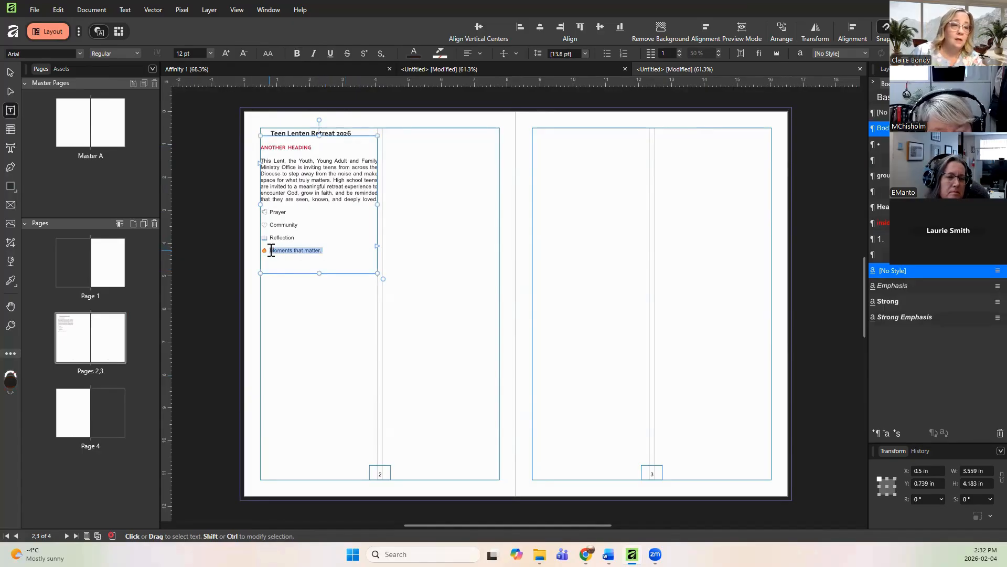
left_click(271, 251)
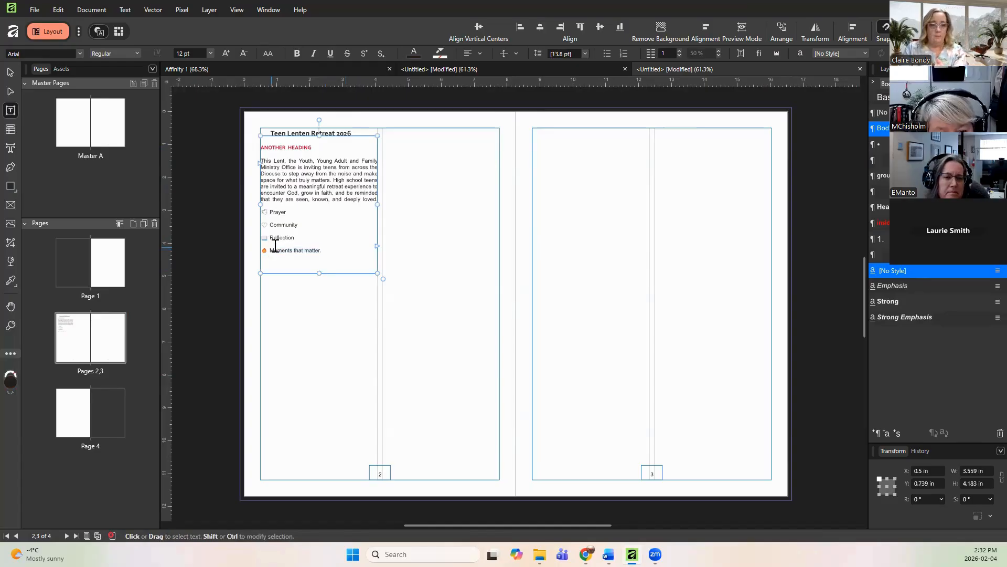
key("BackSpace")
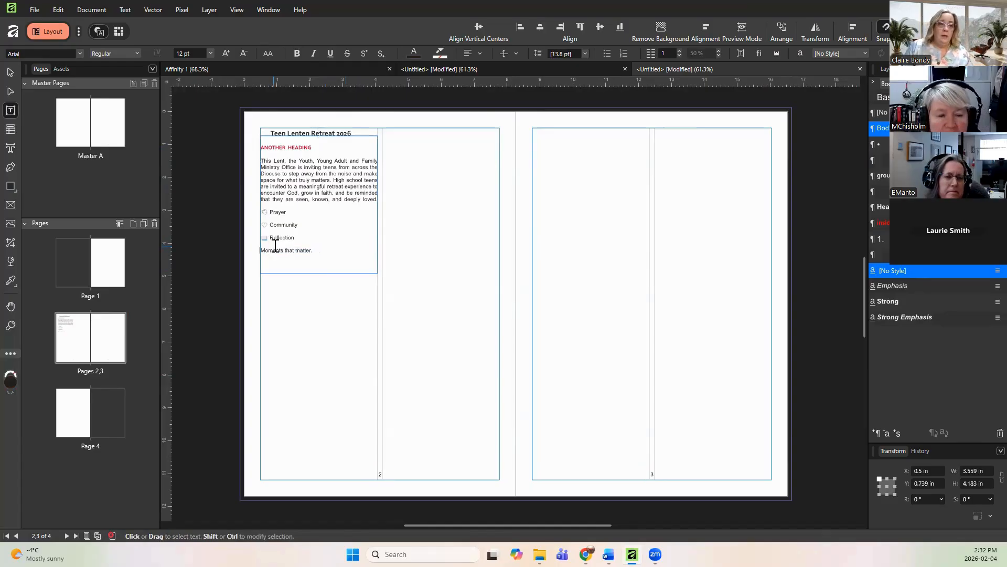
Step: Apply the 'Inside box heading' style to the 'Moments that matter.' line and change it to upper case
left_click_drag(324, 254, 259, 254)
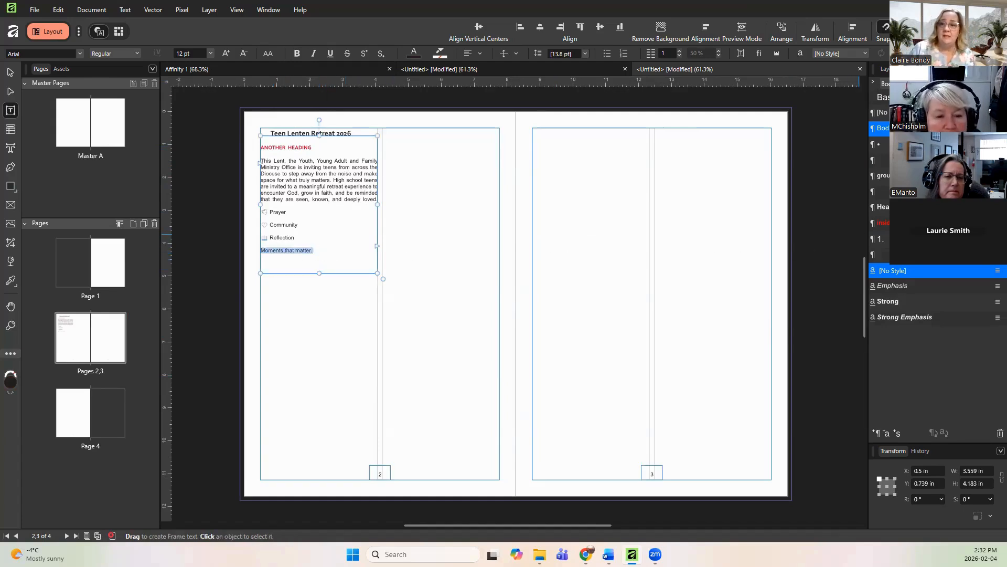
left_click(891, 223)
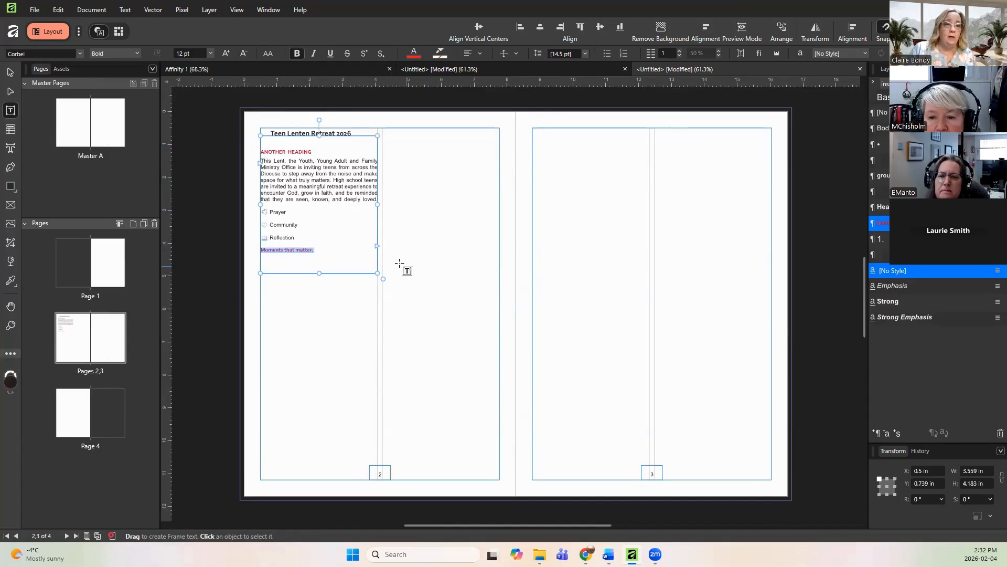
left_click_drag(365, 254, 253, 250)
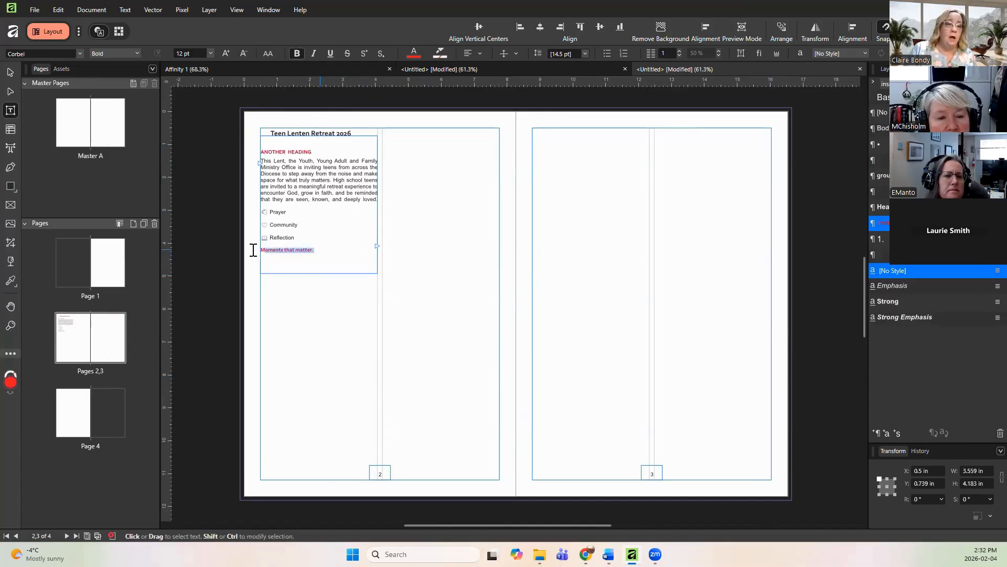
left_click(268, 54)
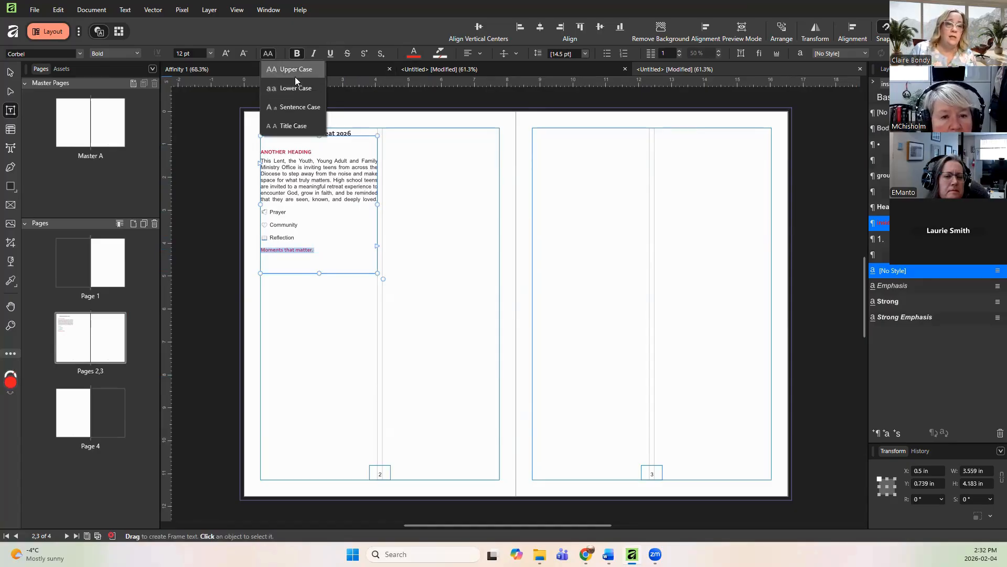
left_click(295, 73)
left_click(341, 248)
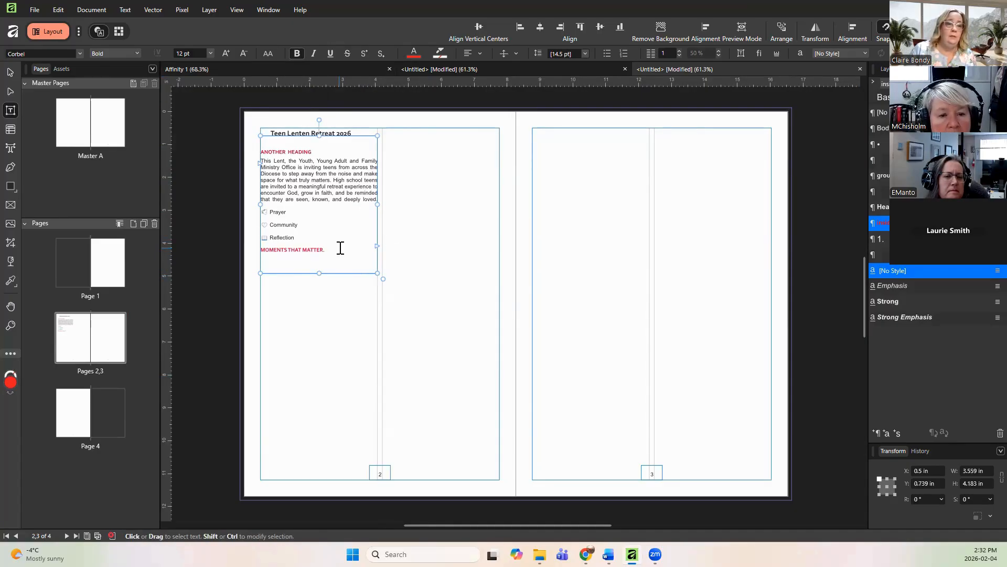
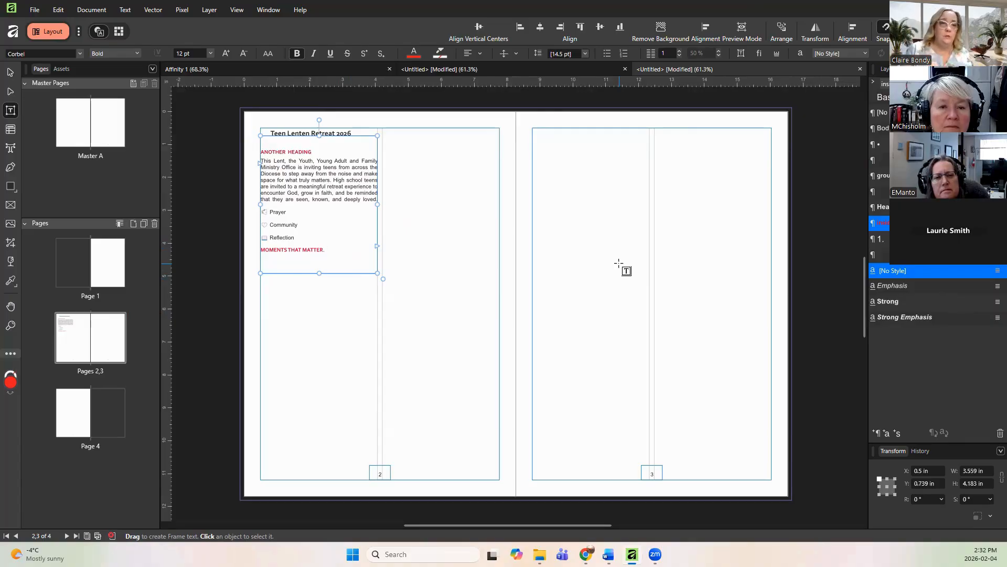
Step: Select the Prayer, Community and Reflection lines and apply the Bullet 1 paragraph style to them
left_click(302, 237)
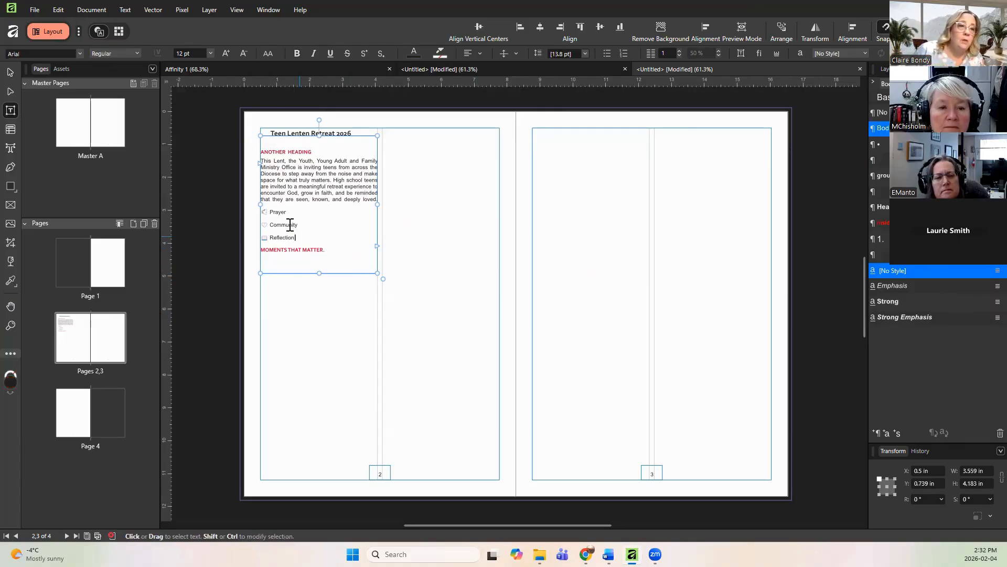
left_click_drag(290, 224, 258, 211)
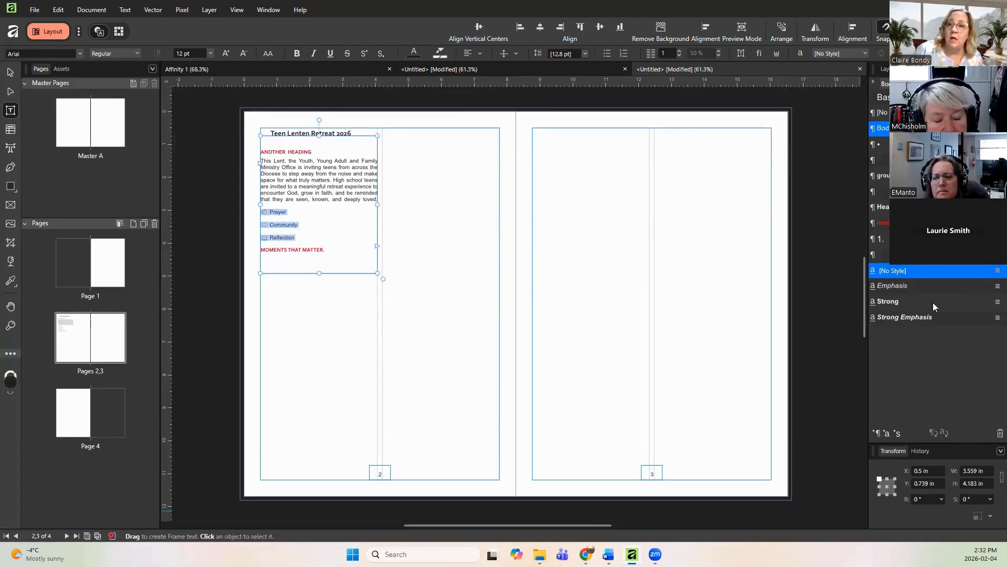
left_click(907, 144)
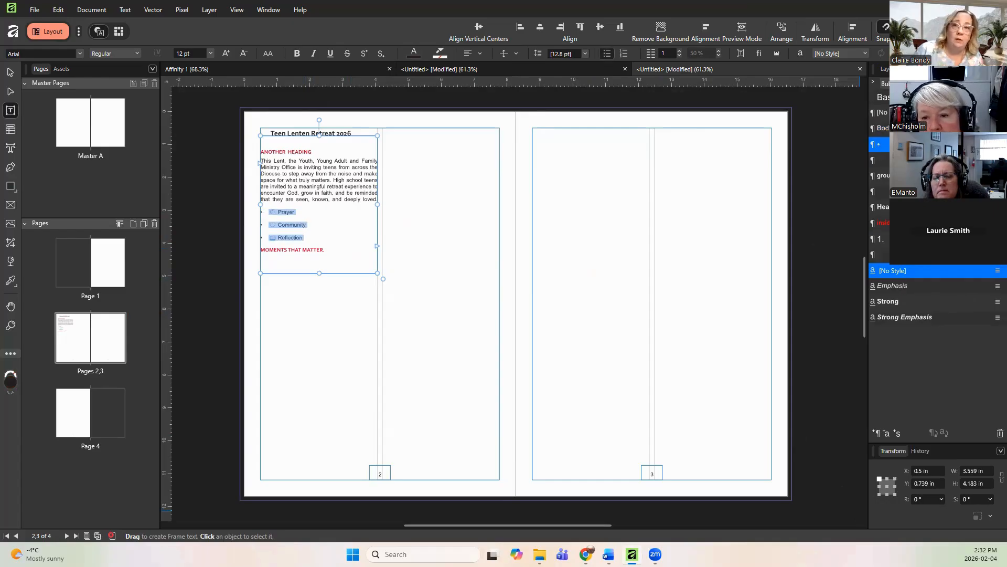
left_click(908, 160)
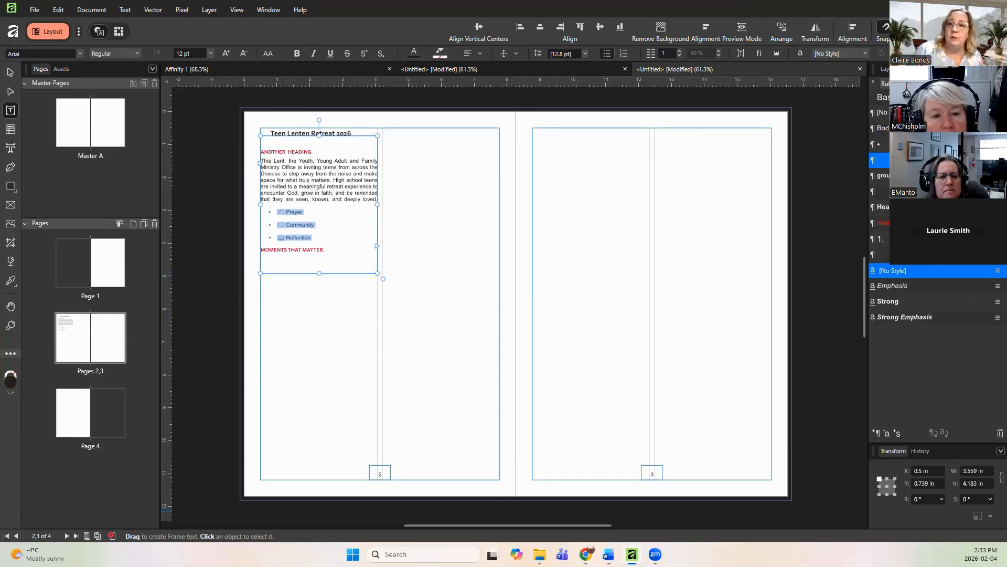
left_click(908, 144)
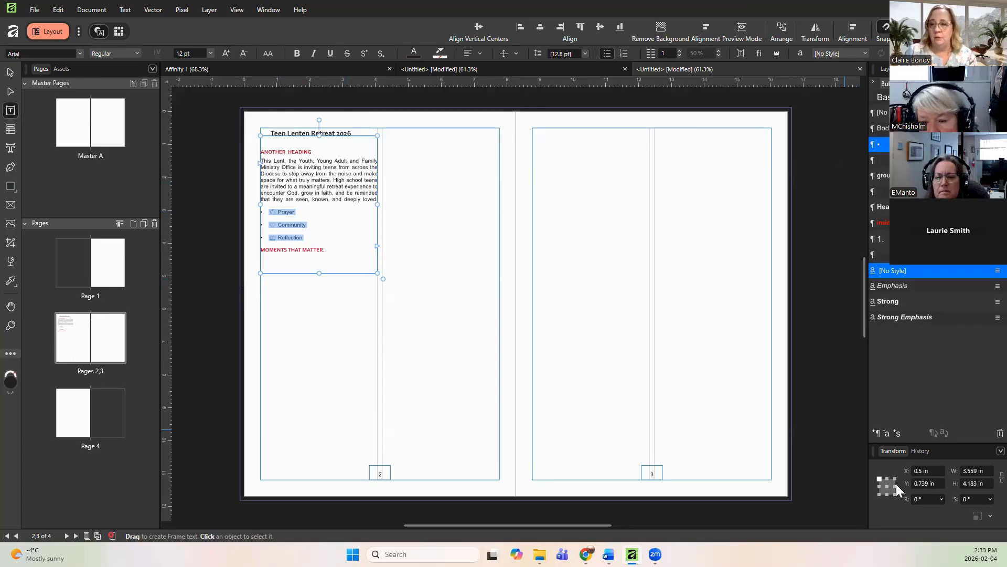
Step: Create a new paragraph style from the selected bullet lines and name it 'centre highlight'
left_click(878, 432)
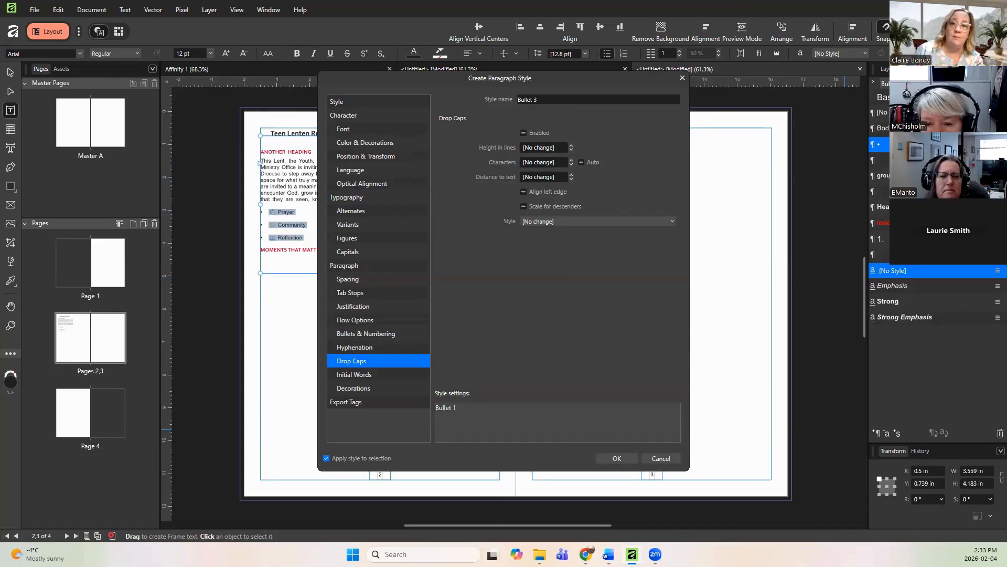
left_click(549, 98)
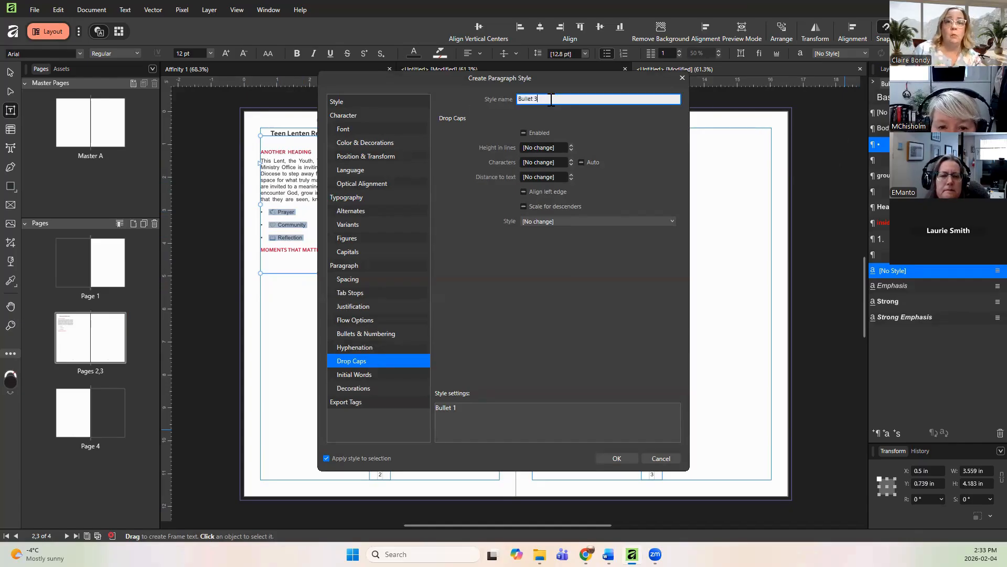
left_click_drag(551, 100, 487, 105)
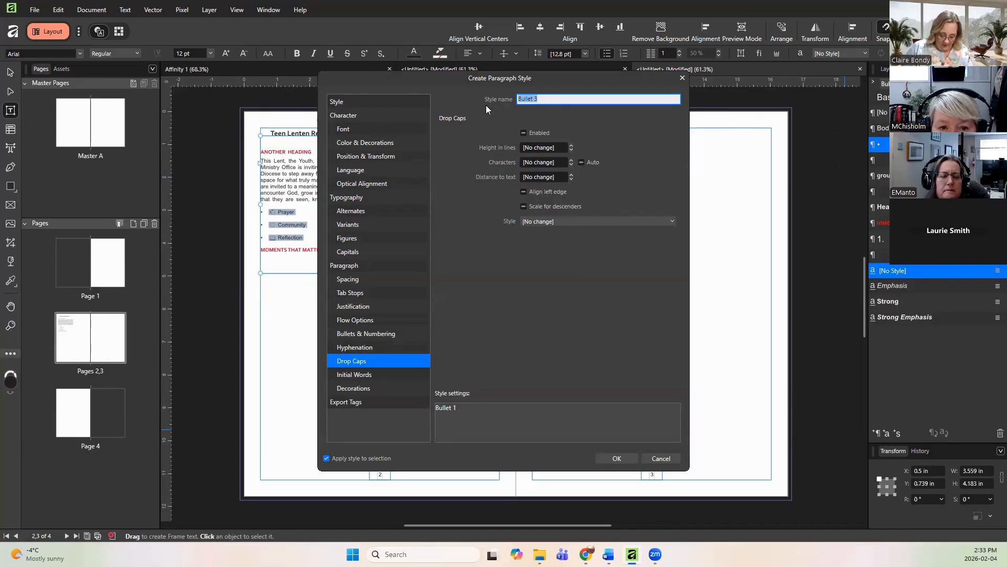
type("centre ")
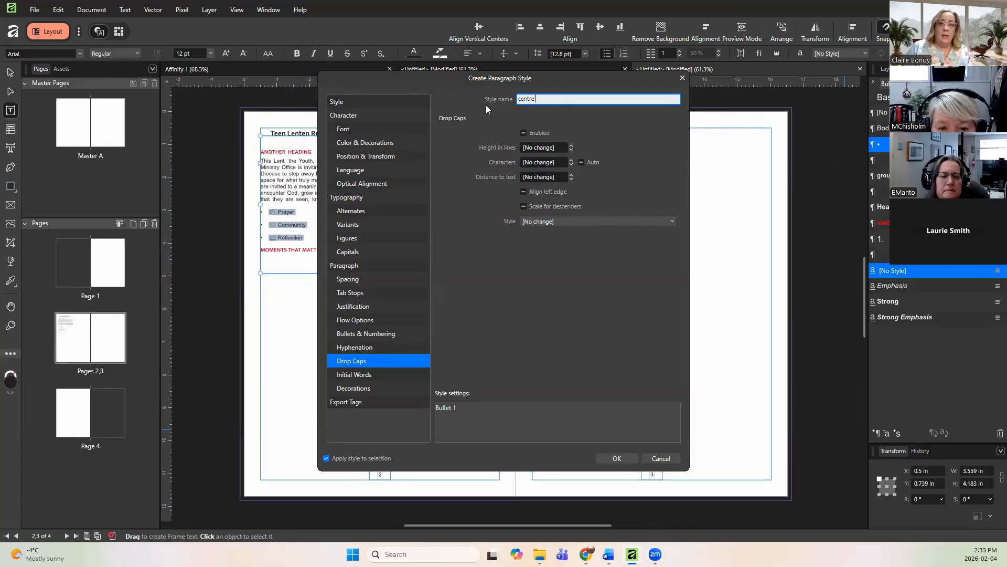
type("highlight")
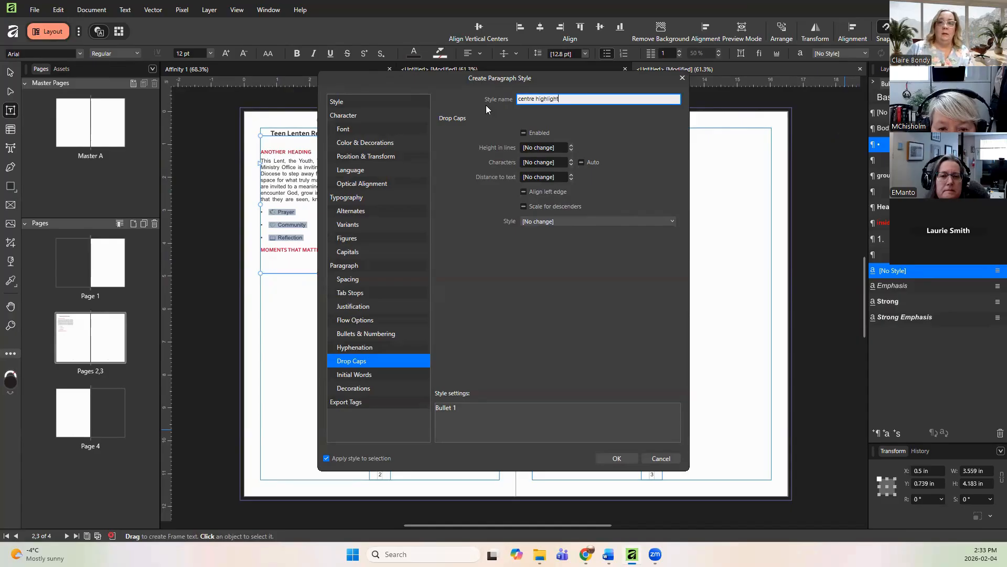
Step: Set the 'centre highlight' style's font weight to Semi-bold
left_click(361, 131)
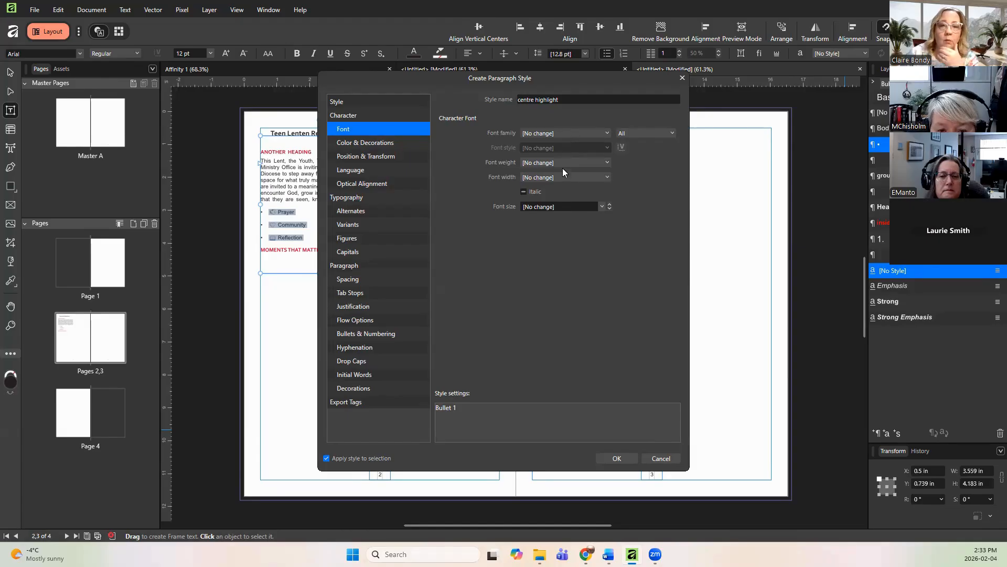
left_click(561, 131)
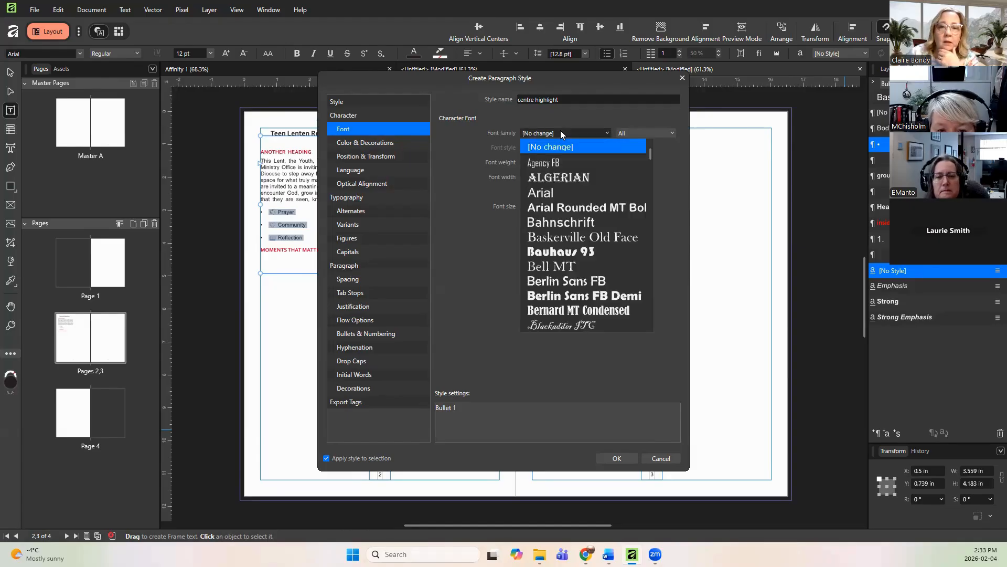
left_click(561, 130)
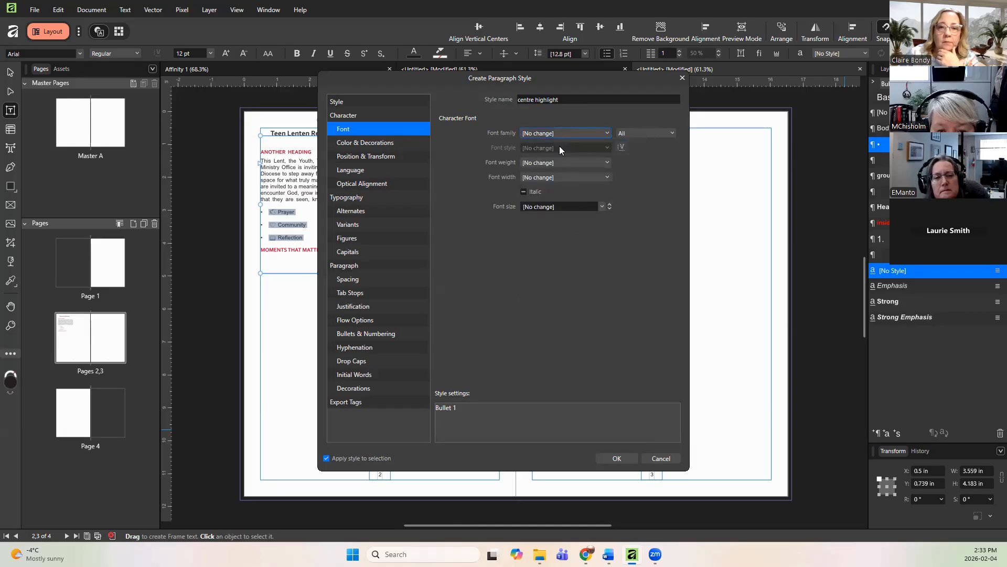
left_click(560, 163)
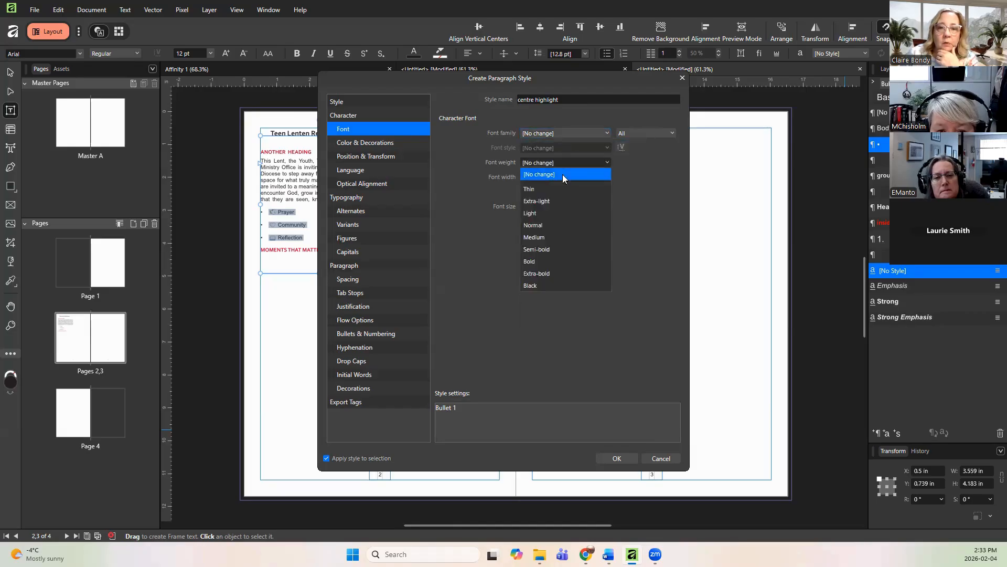
left_click(566, 249)
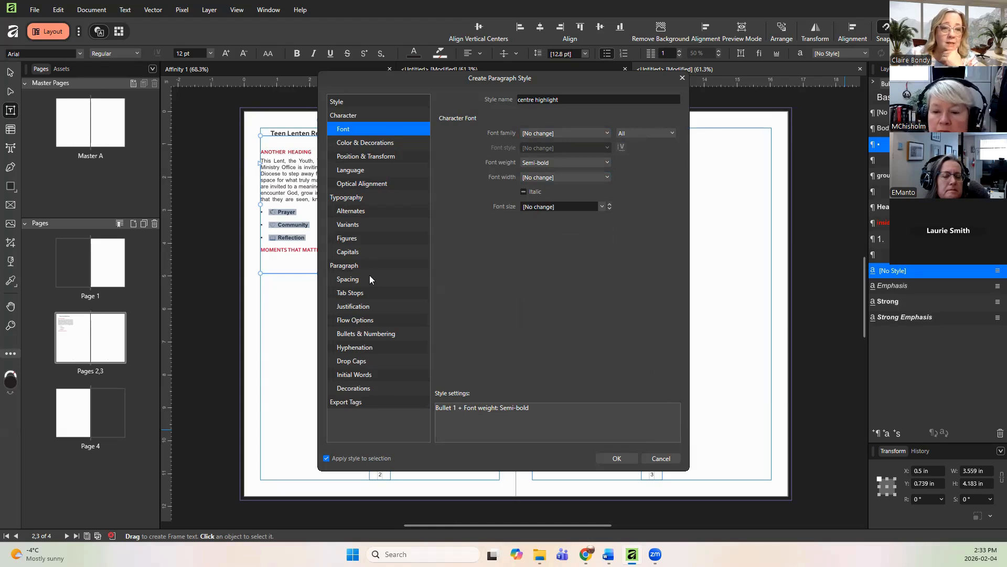
Step: Set the 'centre highlight' style's paragraph alignment to Center
left_click(354, 283)
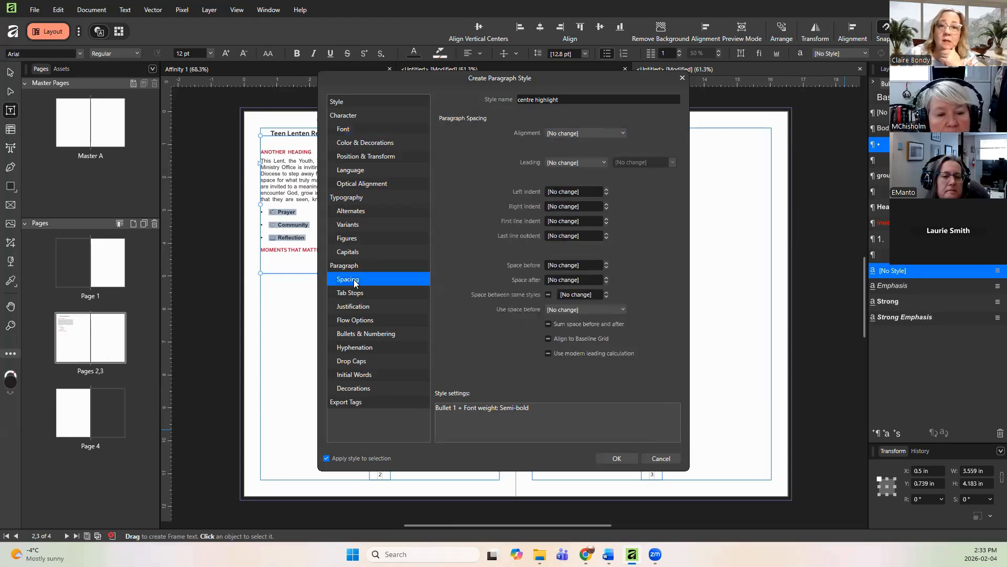
left_click(596, 134)
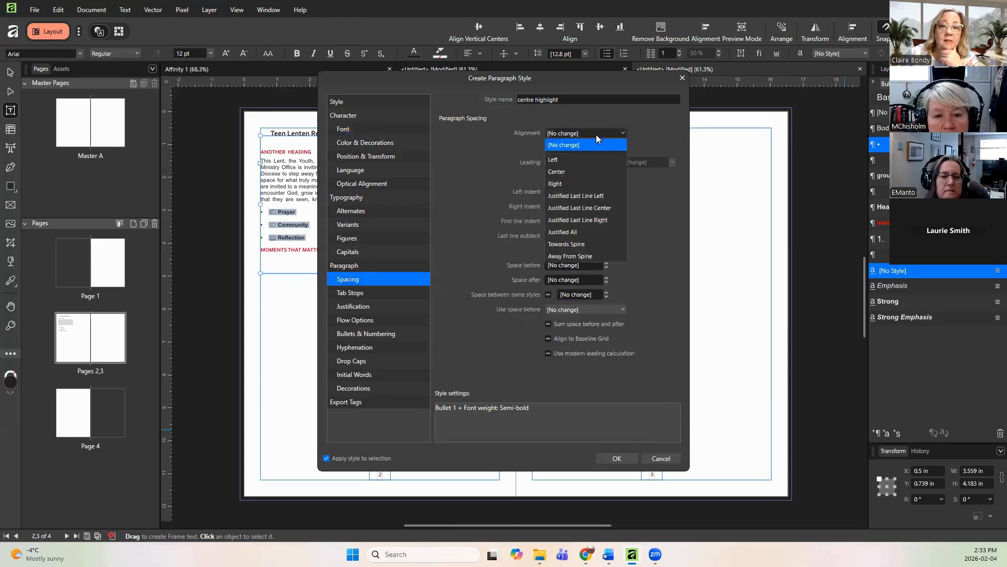
left_click(592, 171)
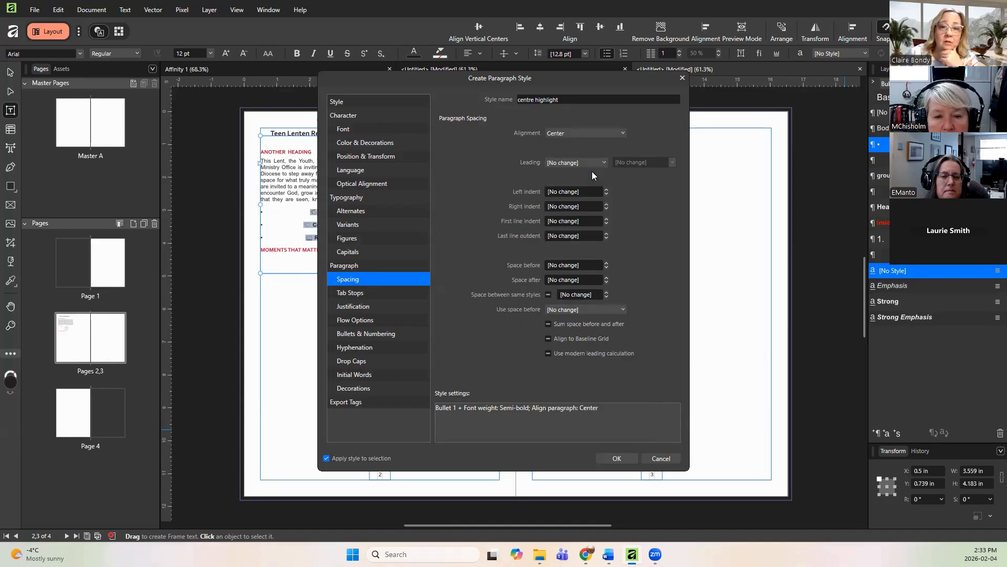
Step: Set space before to 0 pt and space after to 3 pt, and enable space between same styles
left_click(606, 263)
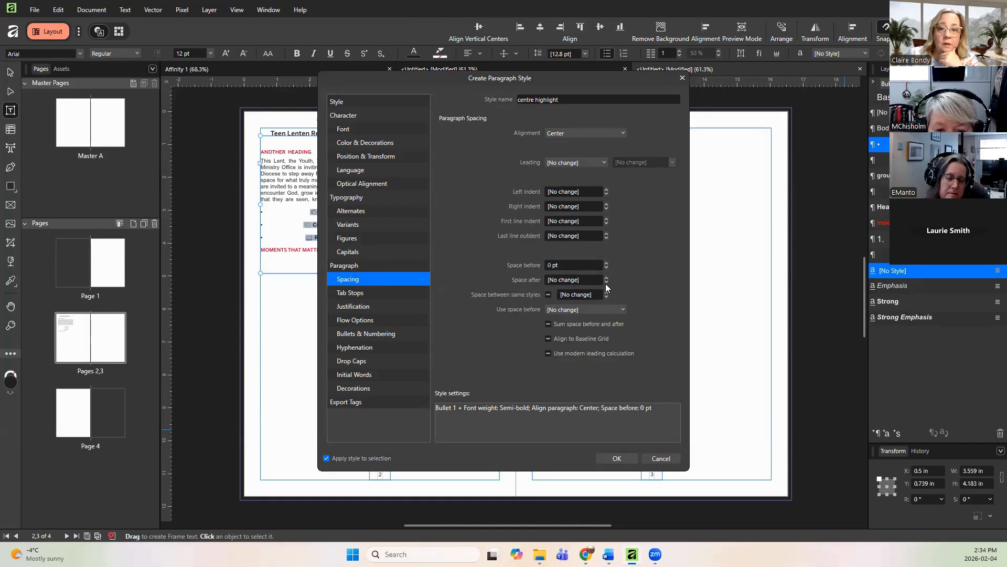
left_click(606, 281)
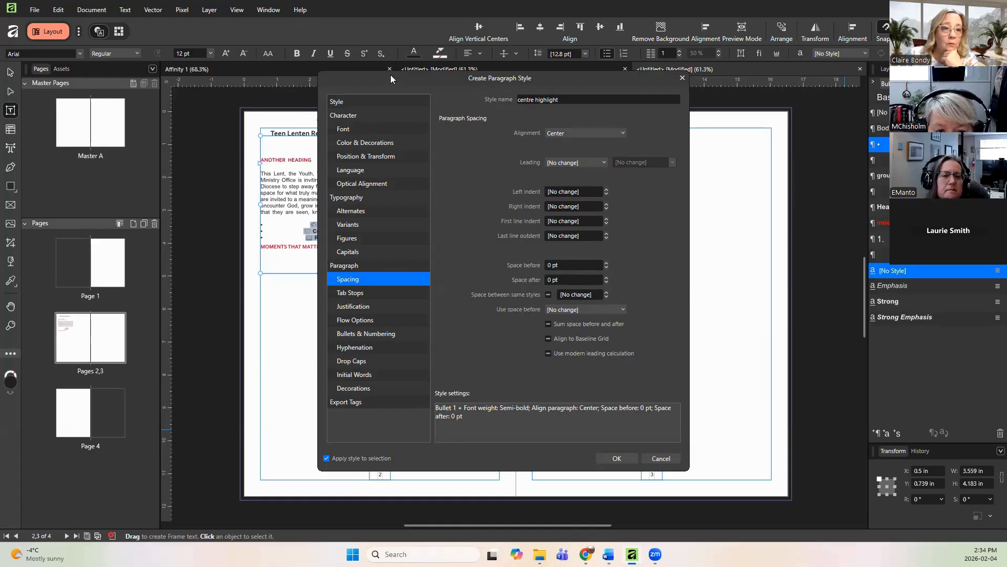
left_click_drag(390, 75, 501, 85)
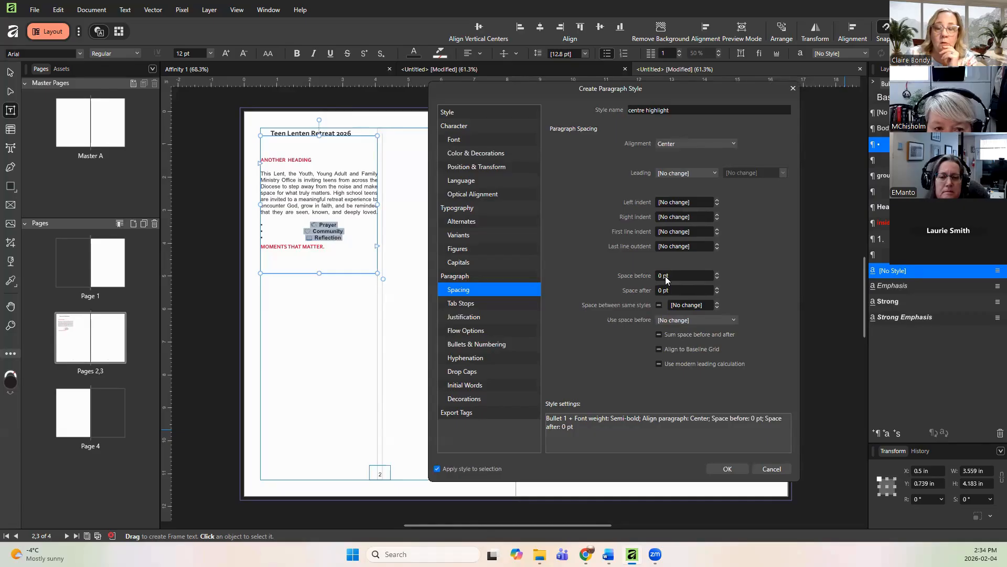
left_click(717, 287)
left_click(717, 288)
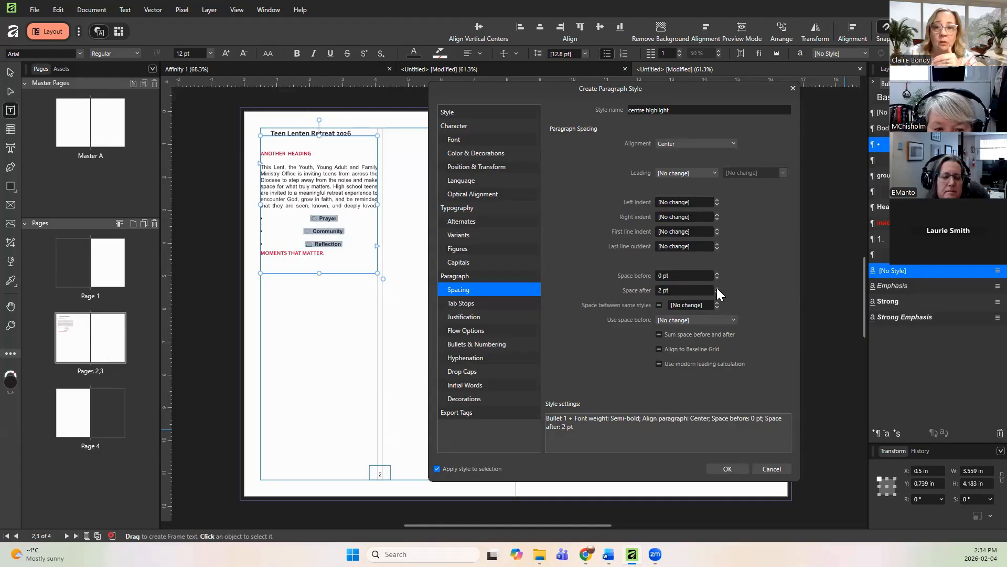
left_click(659, 305)
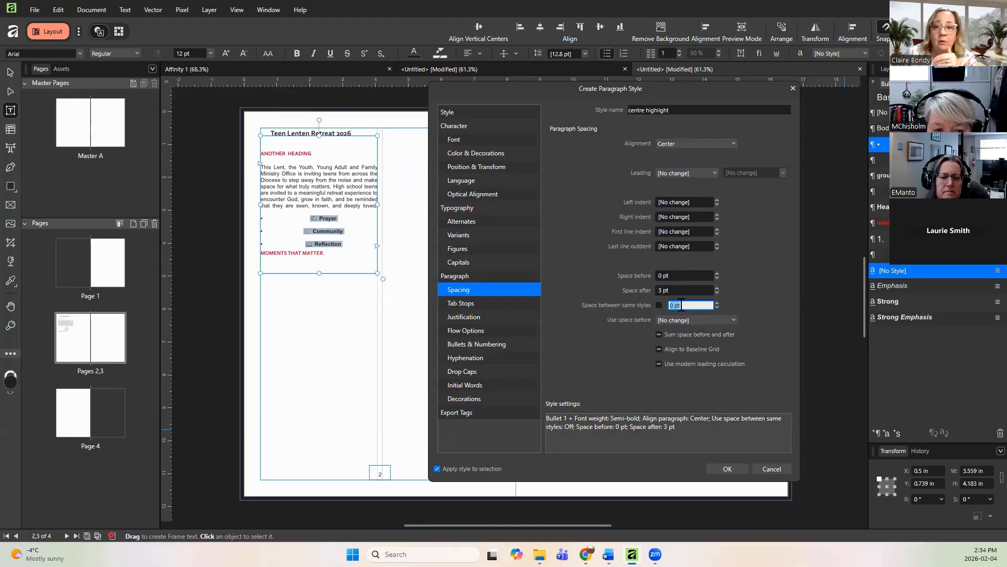
left_click(706, 305)
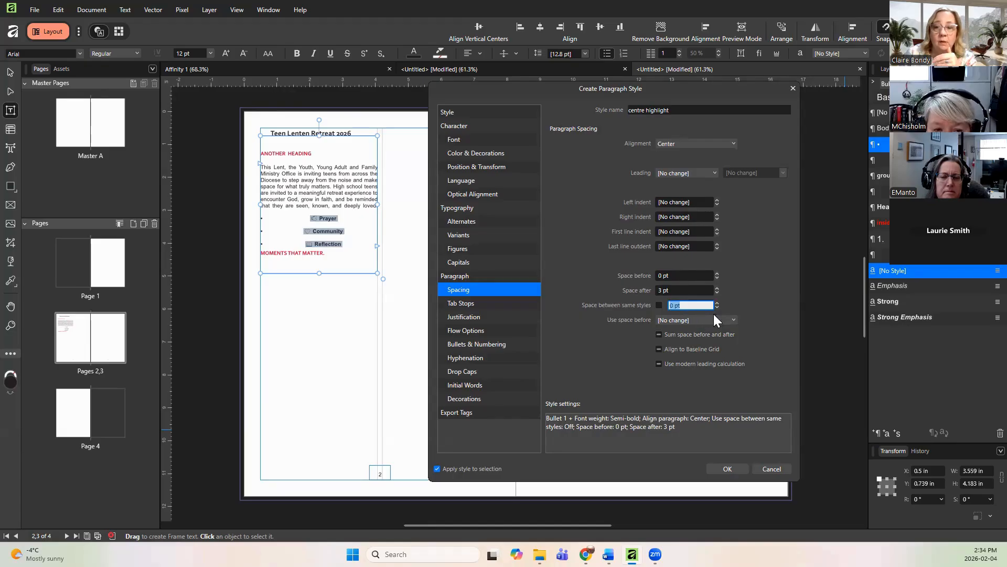
left_click(659, 305)
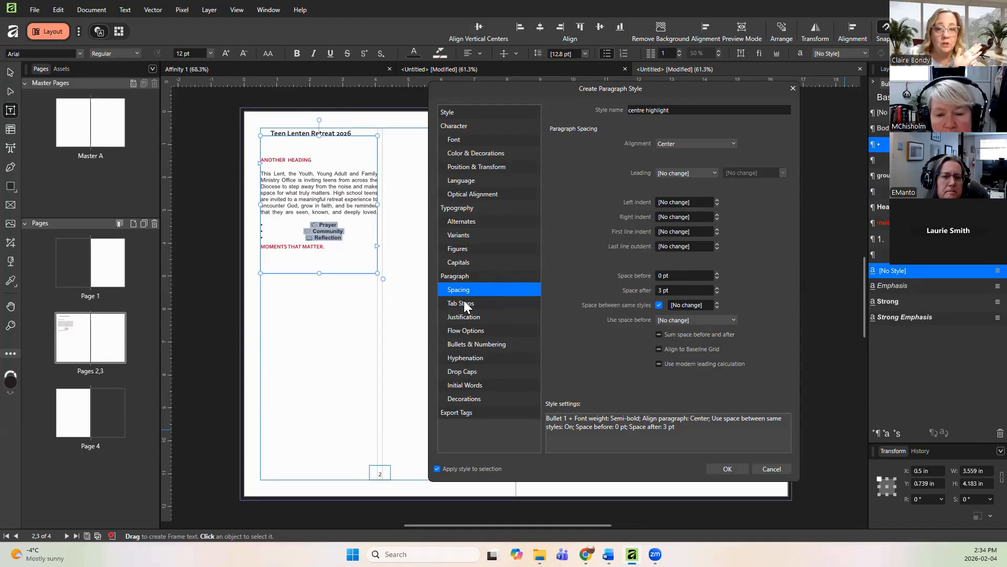
Step: Set the style's bullet type to No List and finish creating the 'centre highlight' style
left_click(477, 345)
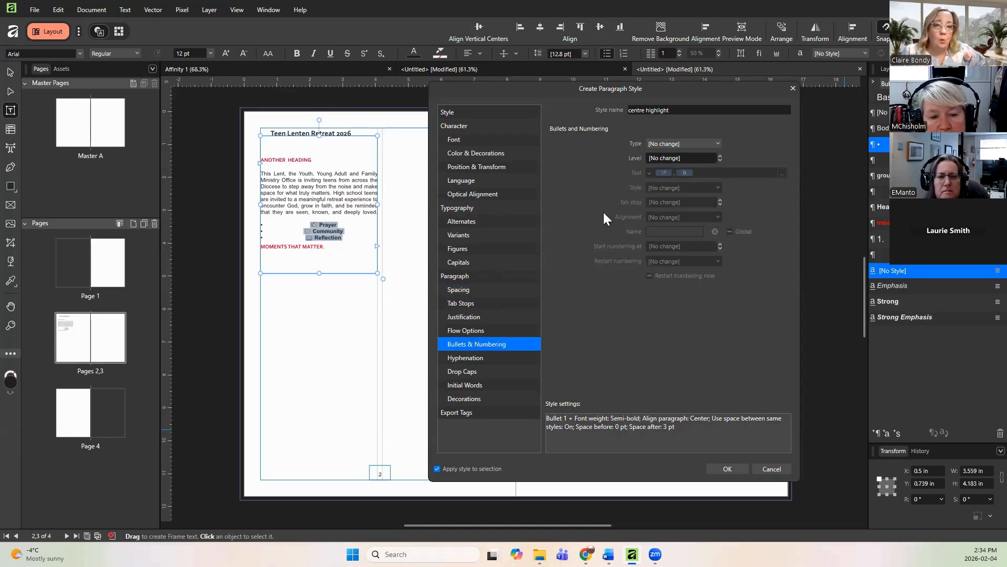
left_click(688, 145)
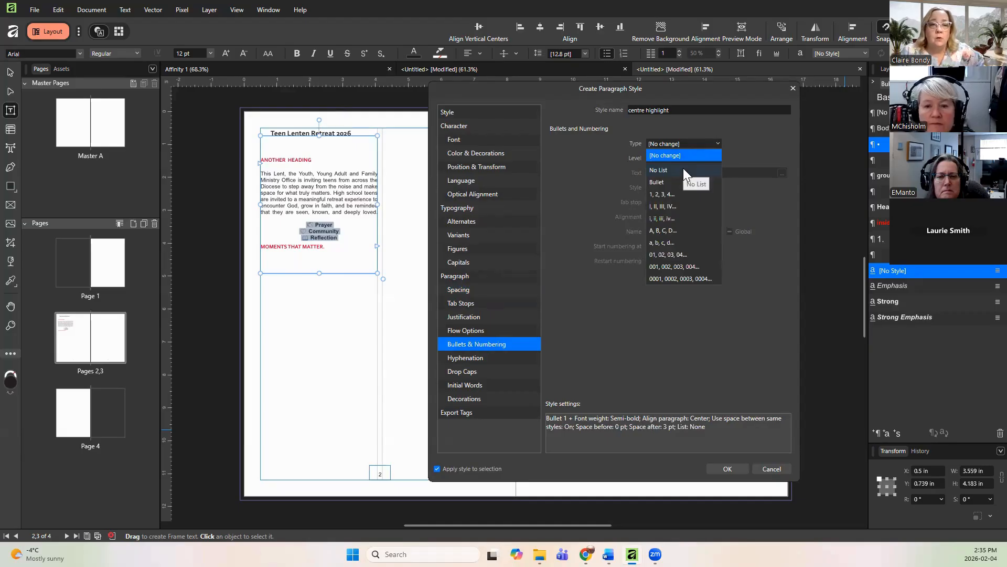
left_click(683, 171)
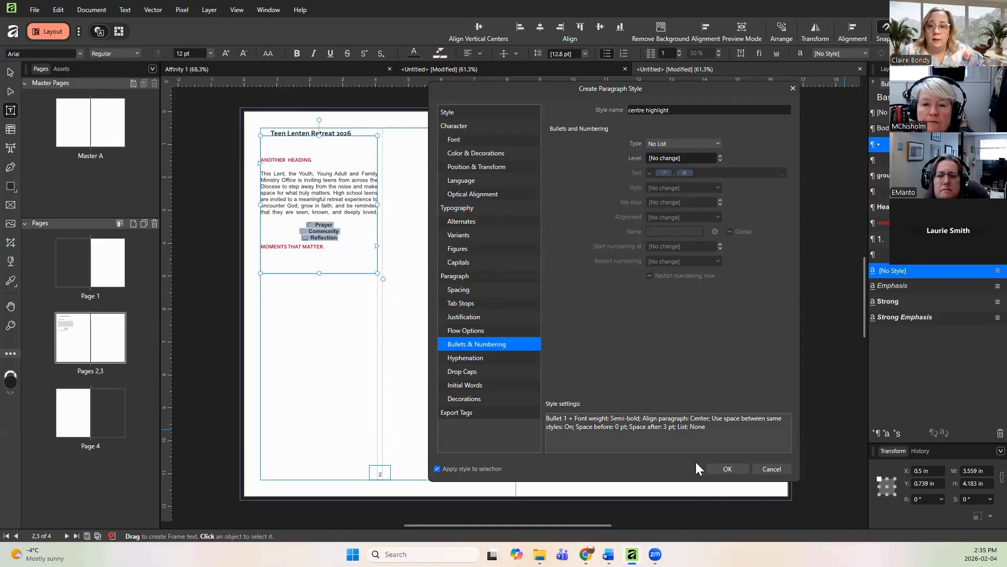
left_click(726, 468)
Step: Shorten the inside text frame to about 3.6 in tall and center its text vertically
left_click(348, 235)
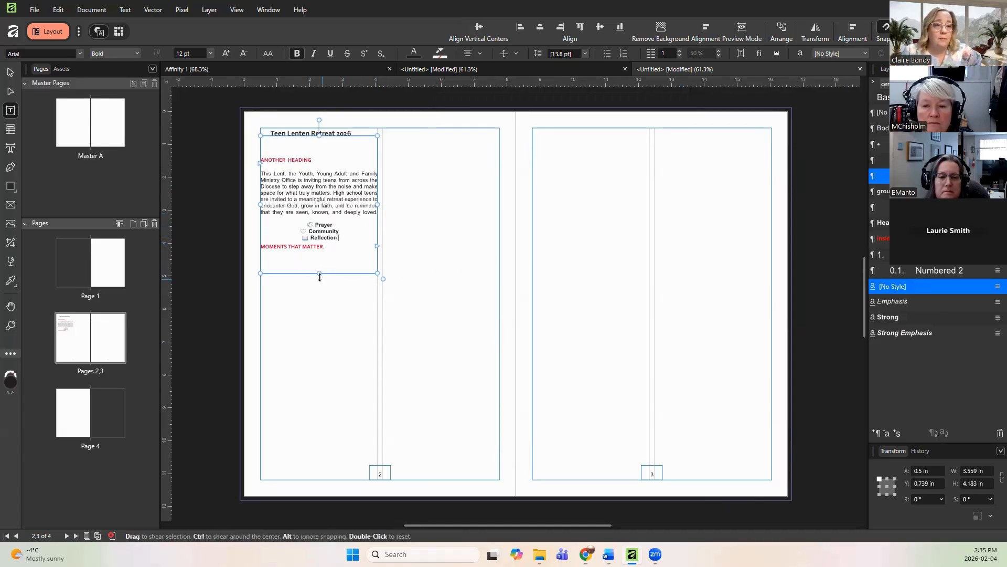
mouse_move(319, 272)
left_mouse_down()
mouse_move(322, 242)
mouse_move(332, 307)
mouse_move(320, 254)
left_mouse_up()
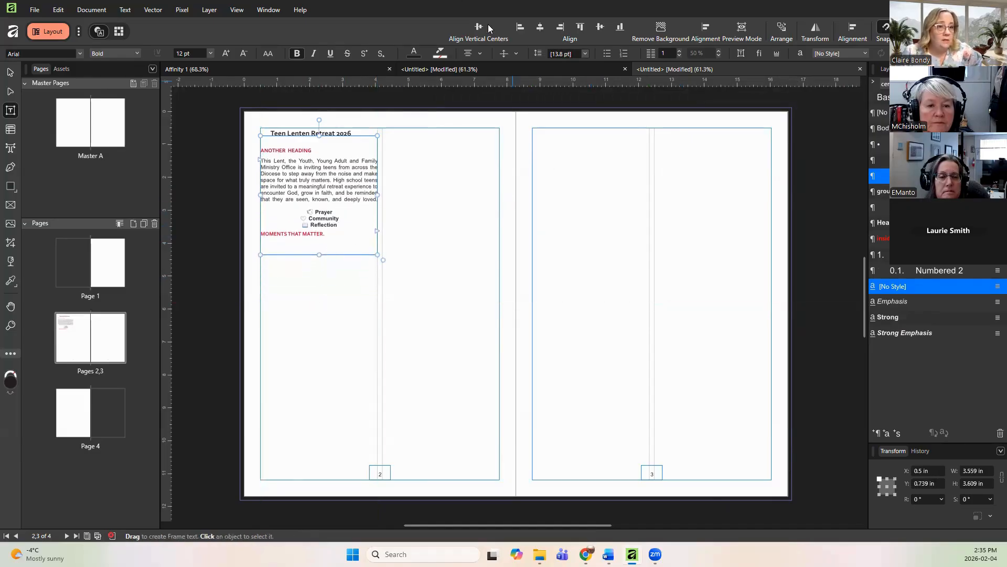
left_click(504, 54)
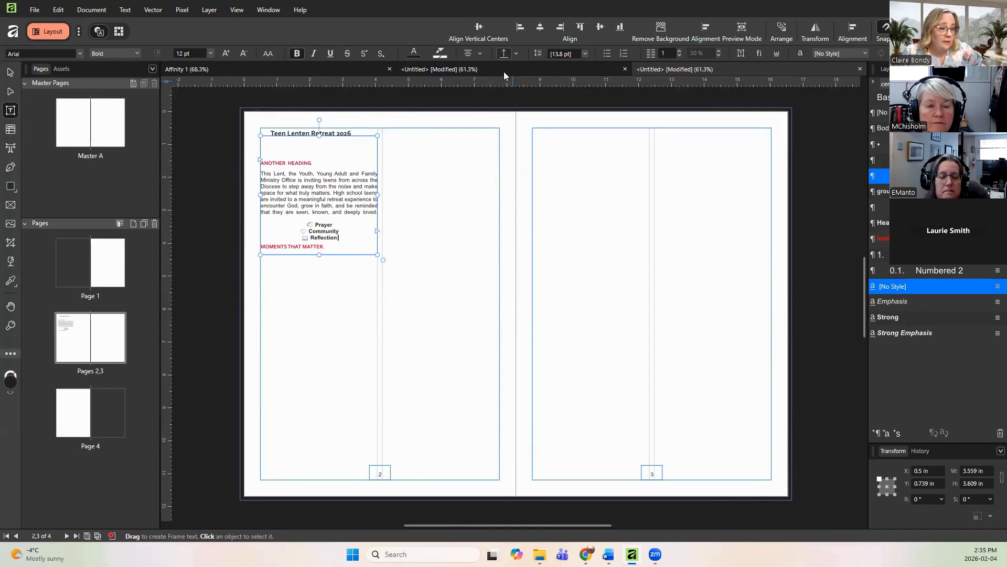
left_click(321, 246)
left_click_drag(322, 244, 321, 239)
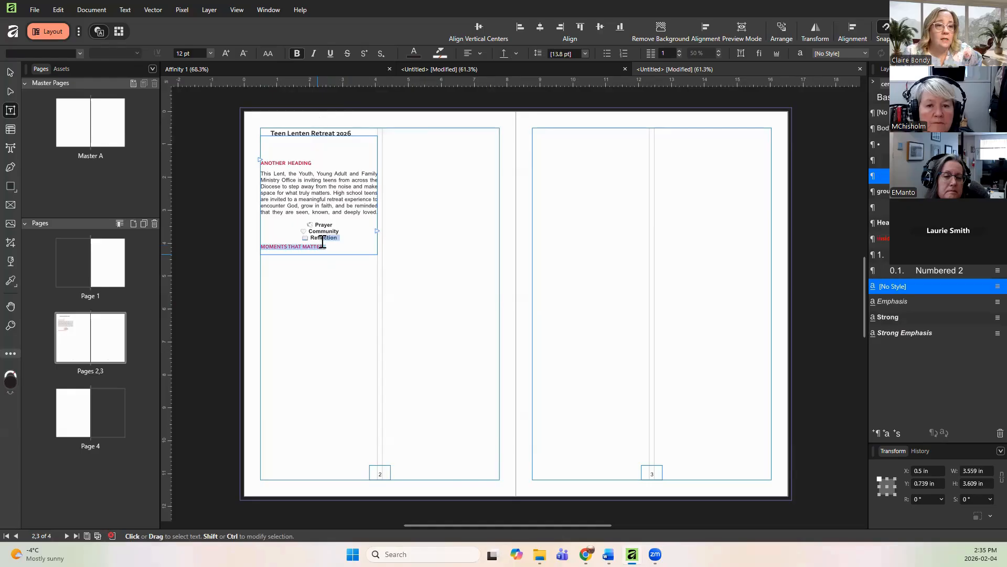
left_click(326, 266)
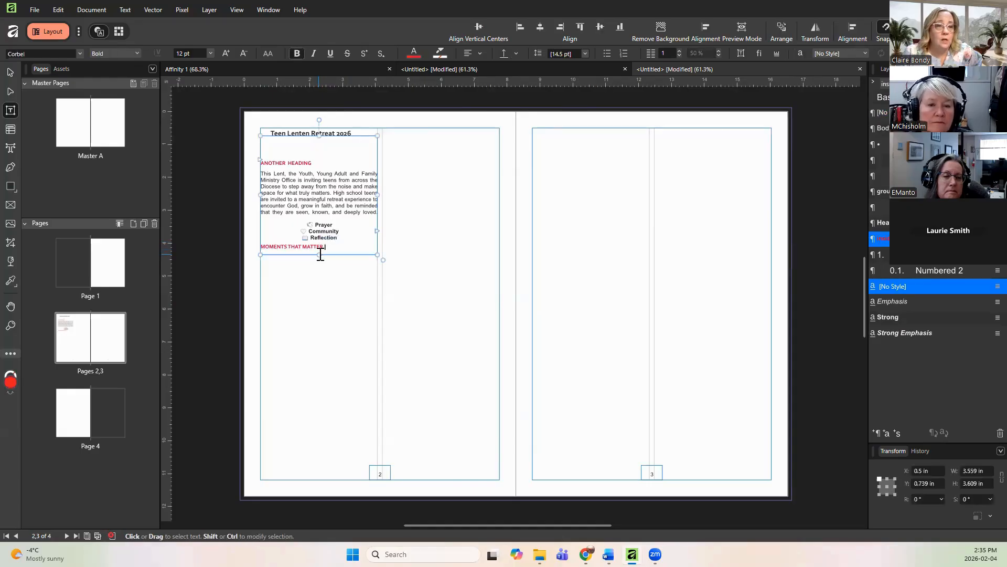
left_click_drag(319, 248, 318, 237)
left_click(350, 281)
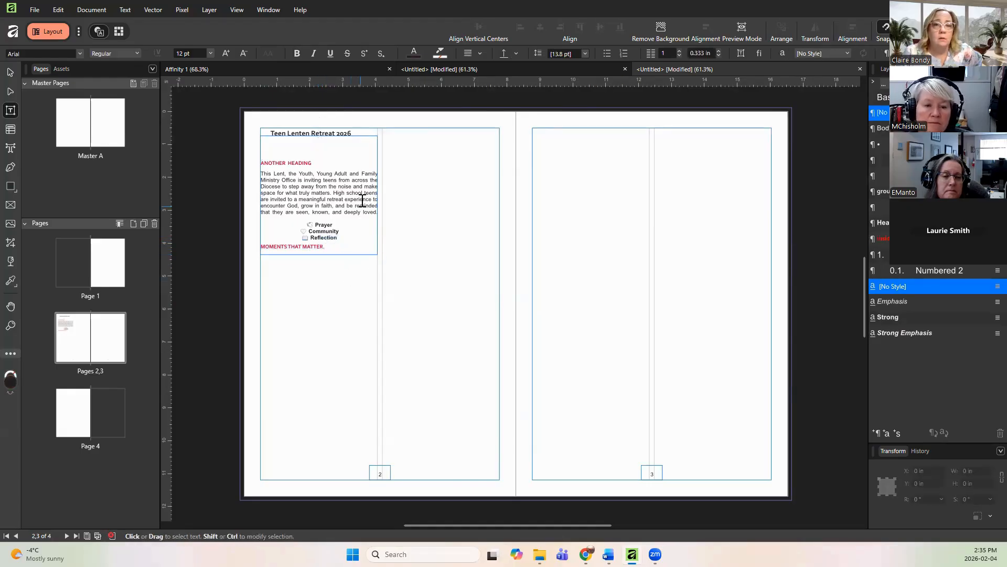
left_click(361, 212)
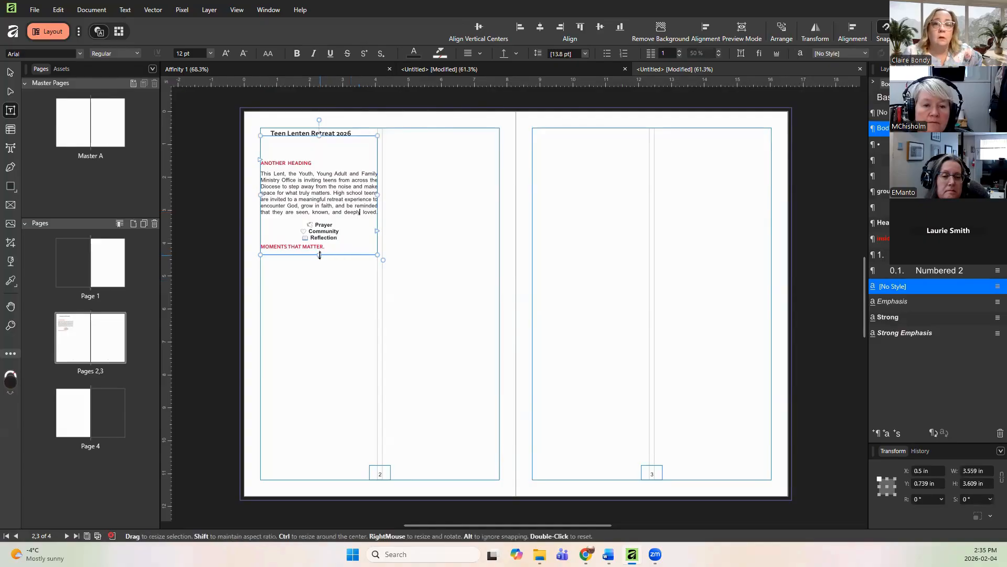
Step: Align the inside frame's text to the top and shorten the frame to about 3.1 in tall
left_click(504, 53)
left_click(504, 53)
left_click(504, 53)
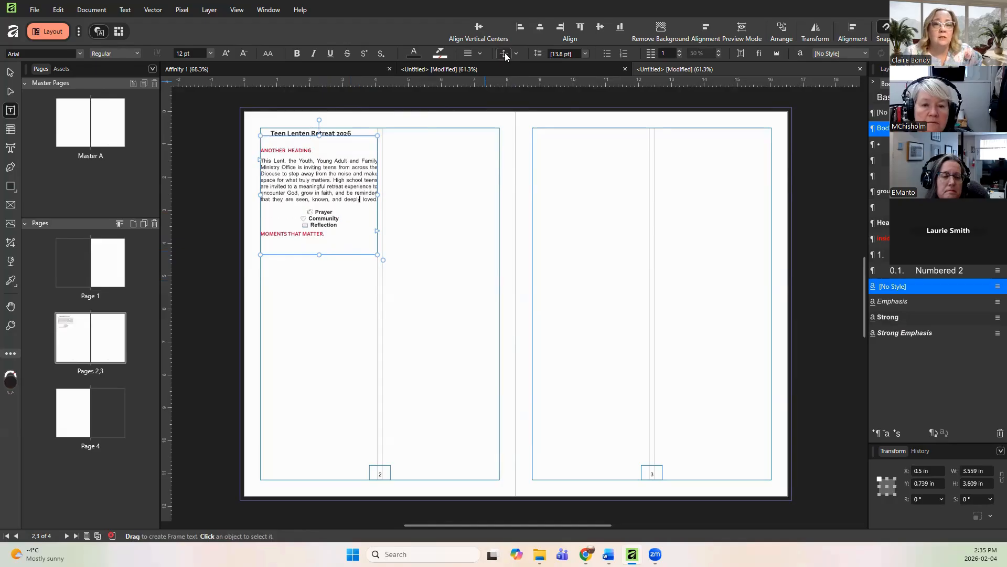
left_click(320, 251)
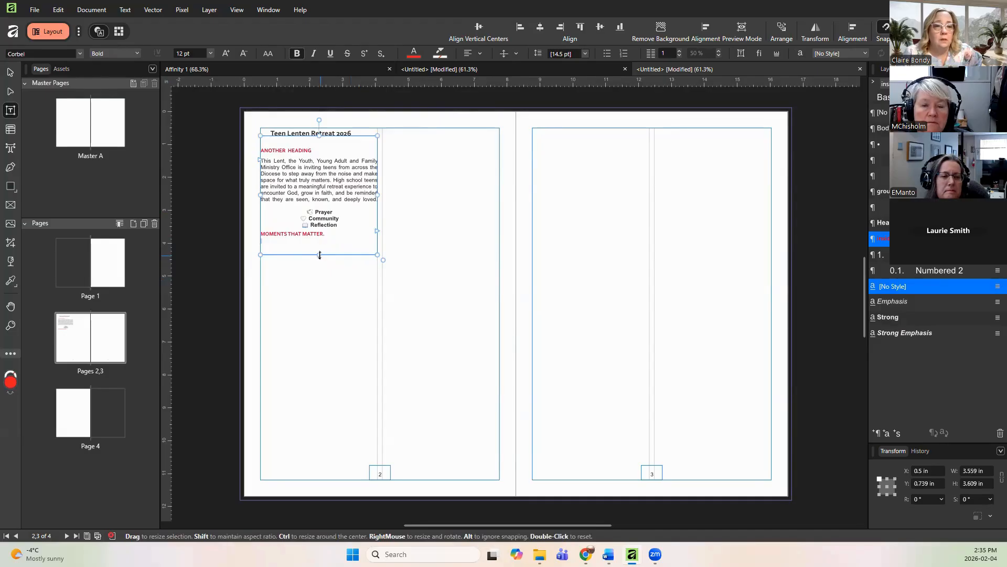
left_click_drag(319, 247, 319, 238)
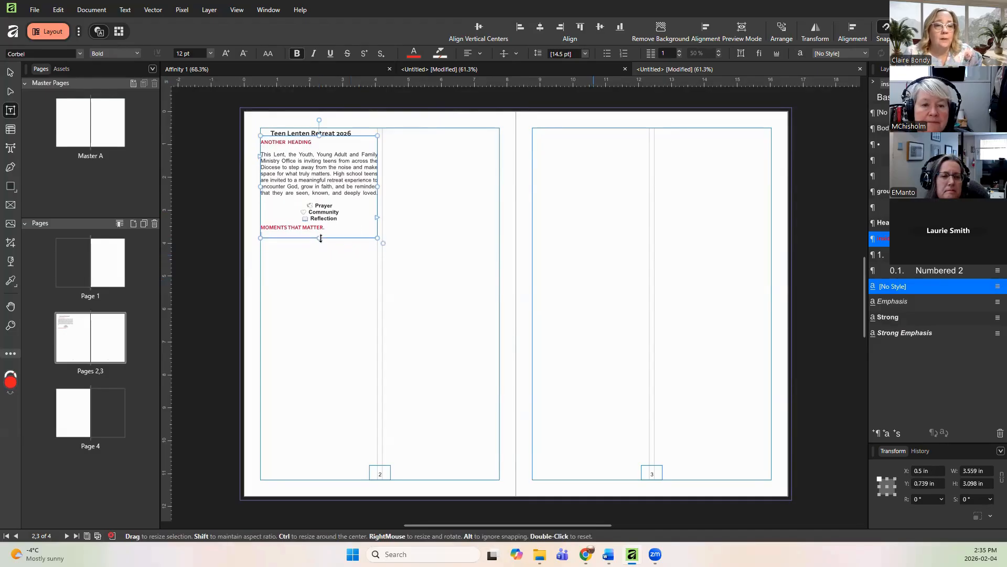
left_click(337, 261)
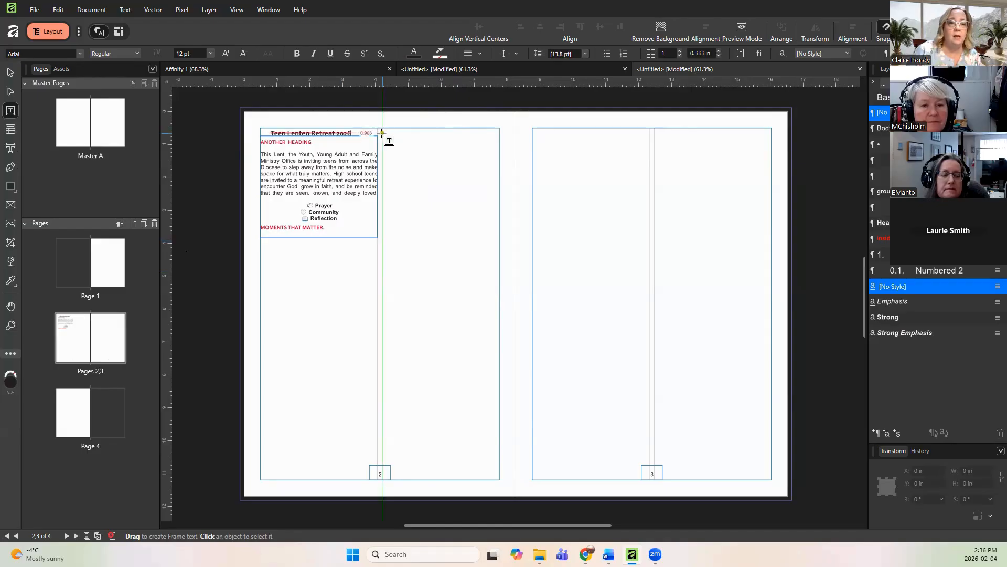
Step: Draw a text frame about 3.6 by 5.2 in in page 2's outer column and paste the Rosary Making article into it
left_click_drag(382, 133, 500, 303)
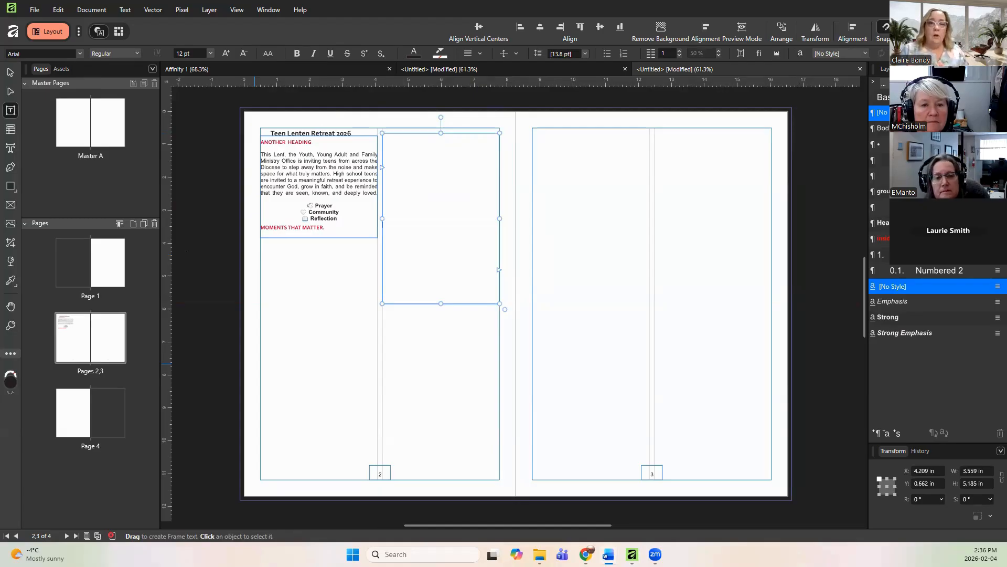
right_click(400, 164)
left_click(443, 219)
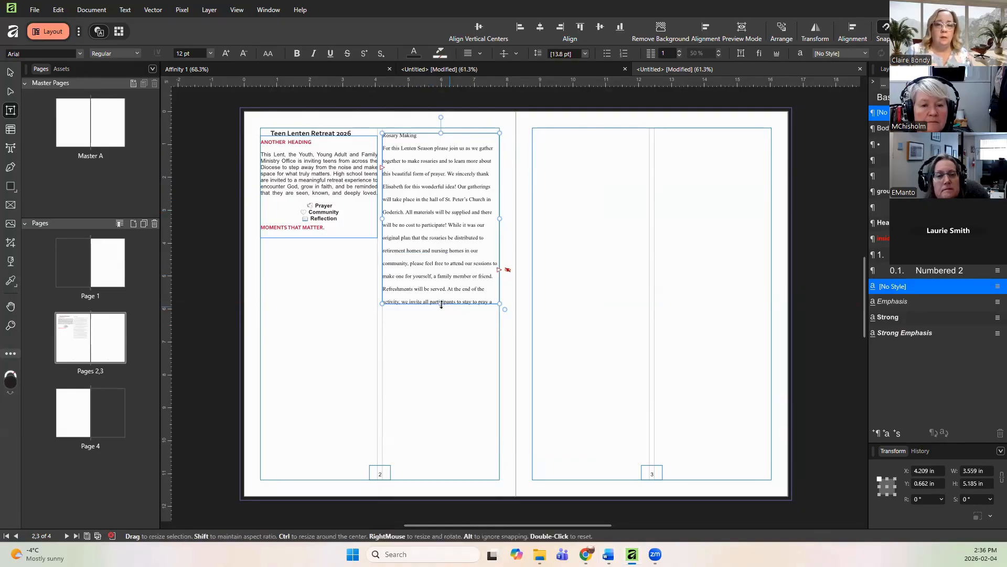
left_click(508, 270)
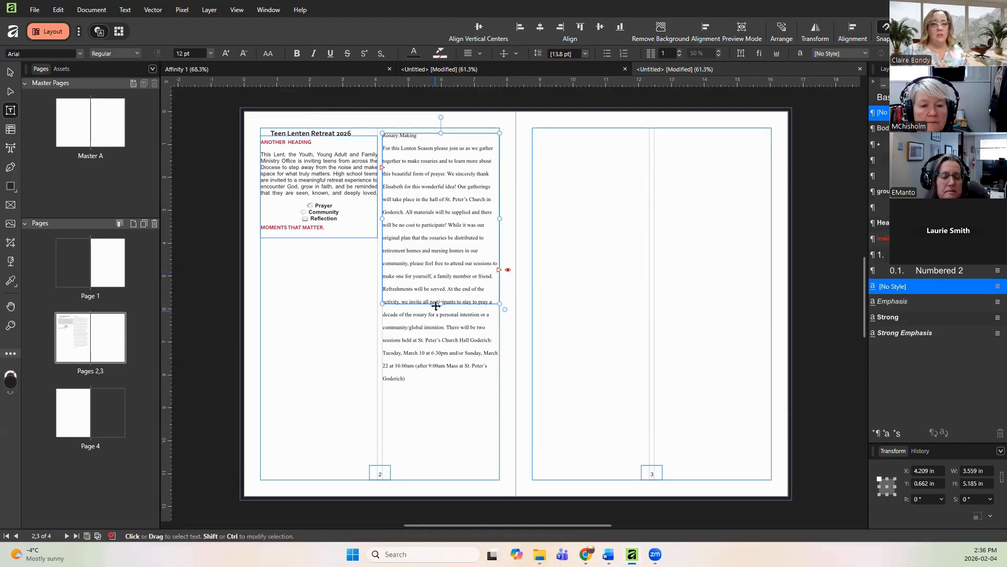
Step: Apply the Body paragraph style to the article's body text and set its alignment to Justify All
left_click_drag(407, 382, 383, 149)
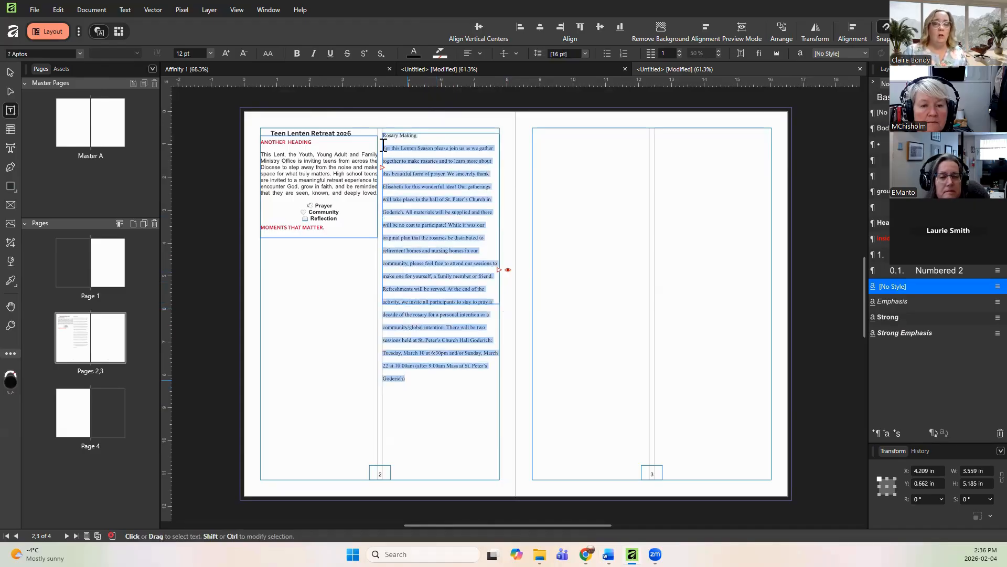
left_click(886, 128)
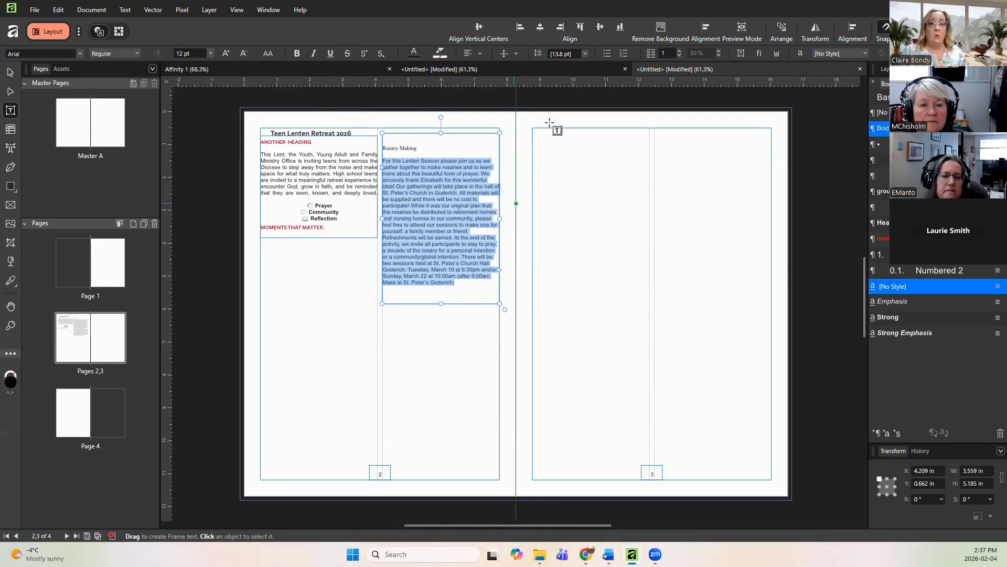
left_click(481, 51)
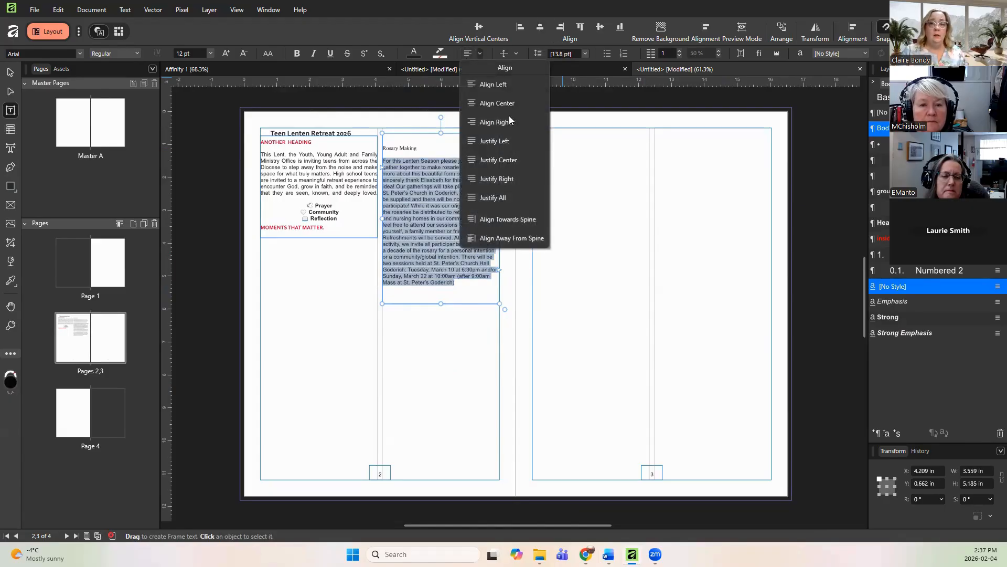
left_click(504, 197)
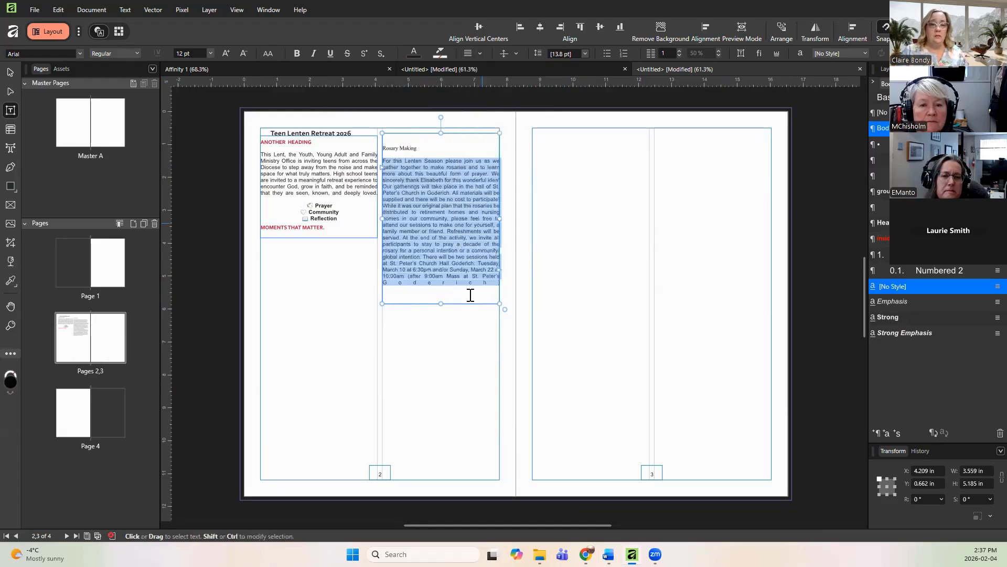
Step: Apply the red heading style to the 'Rosary Making' title and shorten the article frame to fit its text
left_click(418, 148)
left_click_drag(427, 146, 385, 141)
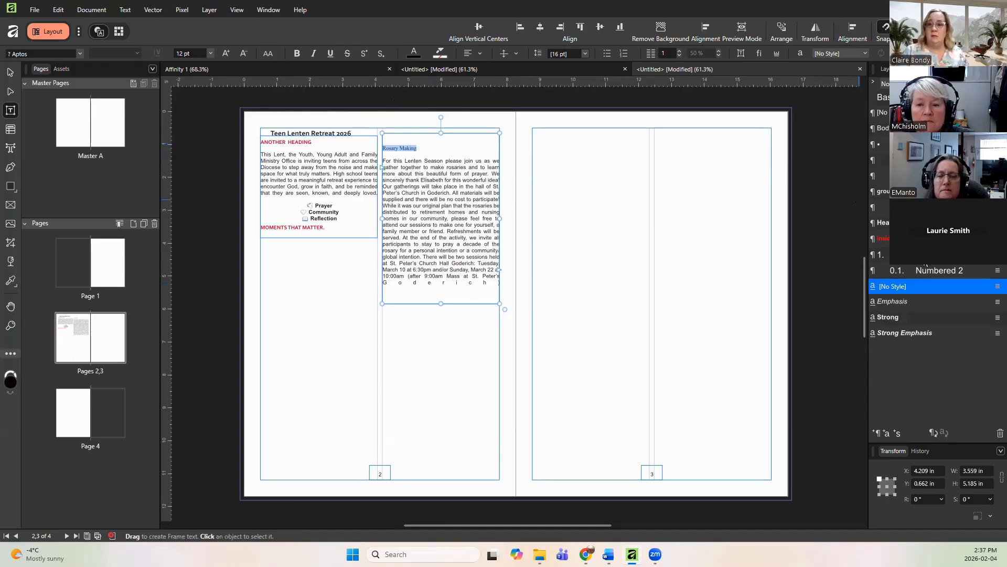
left_click(881, 239)
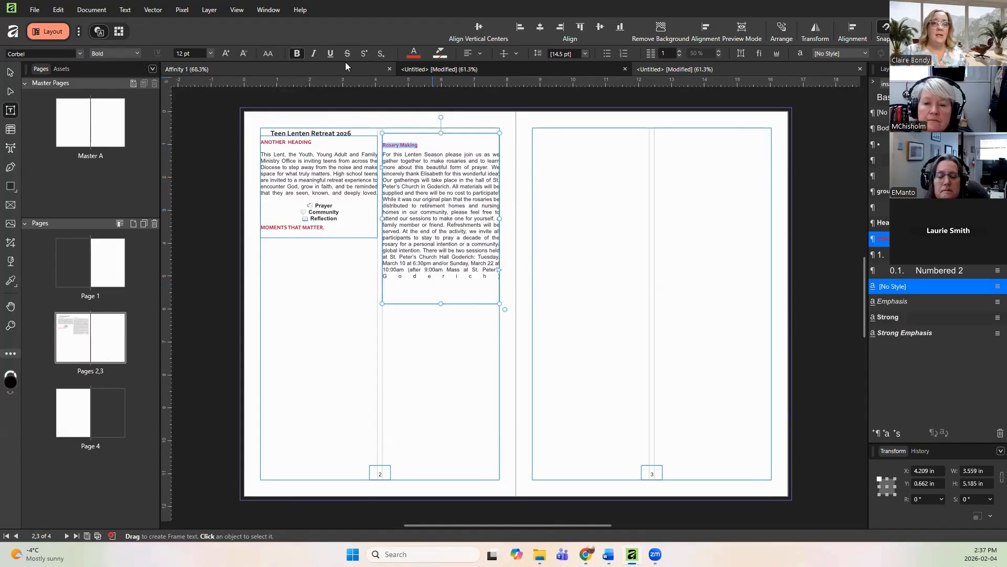
left_click(267, 53)
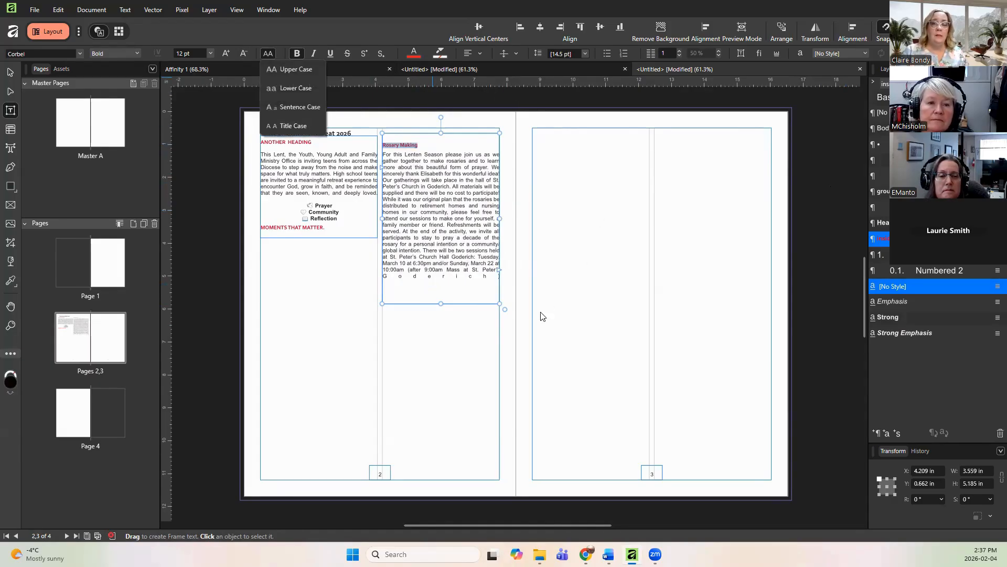
left_click(446, 304)
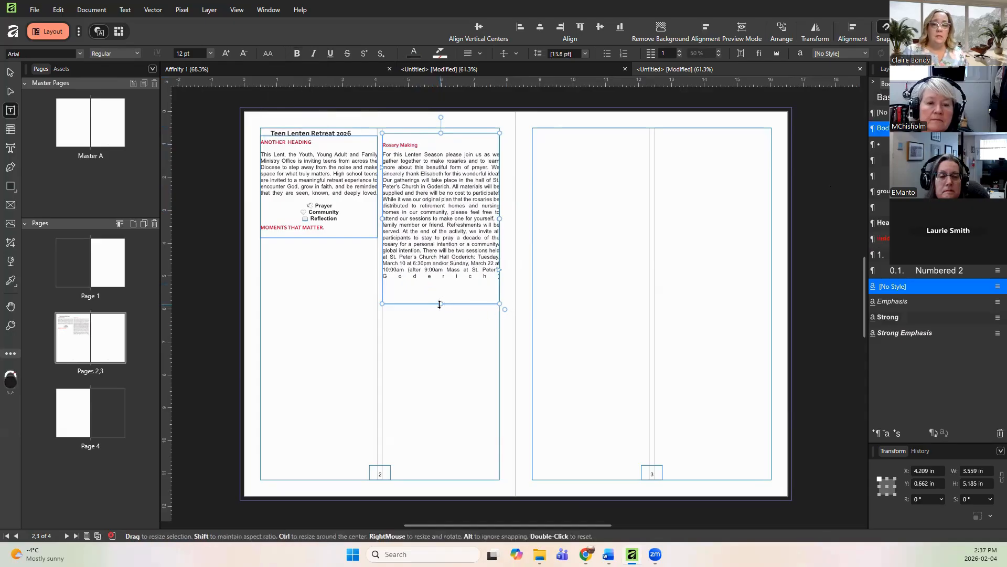
left_click_drag(444, 286, 445, 276)
left_click(442, 319)
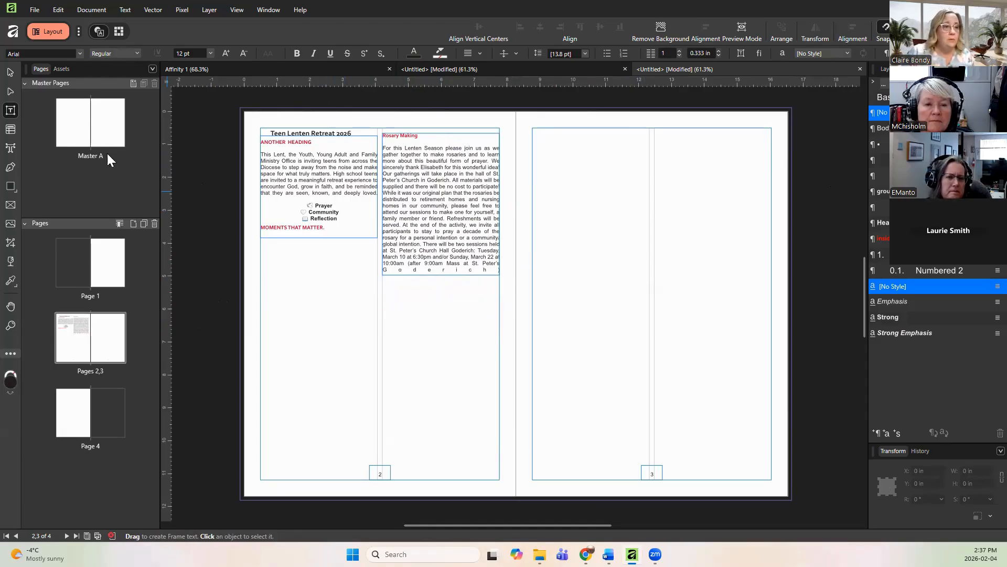
Step: Draw a picture frame about 3.6 by 2 in directly below the text in page 2's inside column
left_click(11, 206)
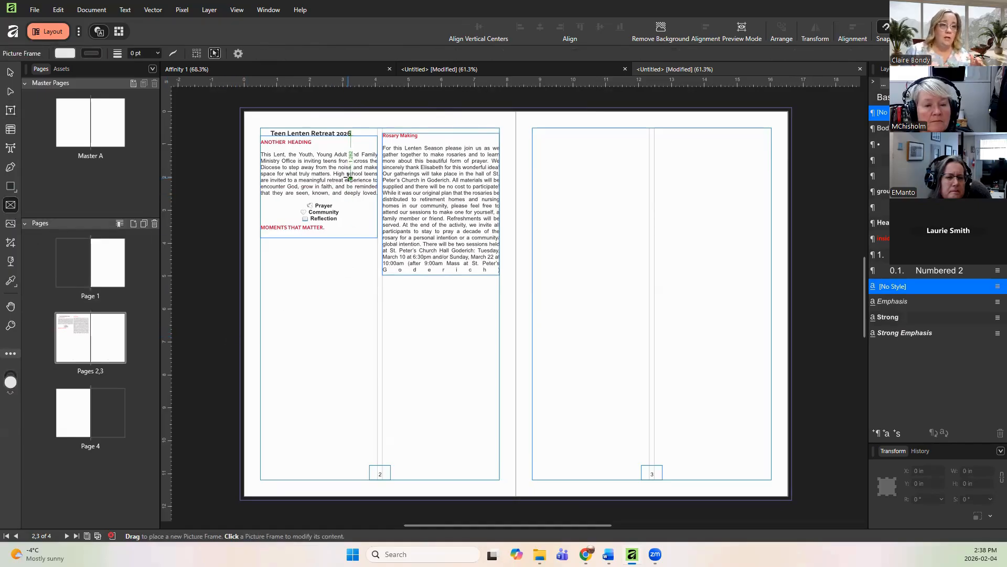
left_click_drag(351, 179, 440, 260)
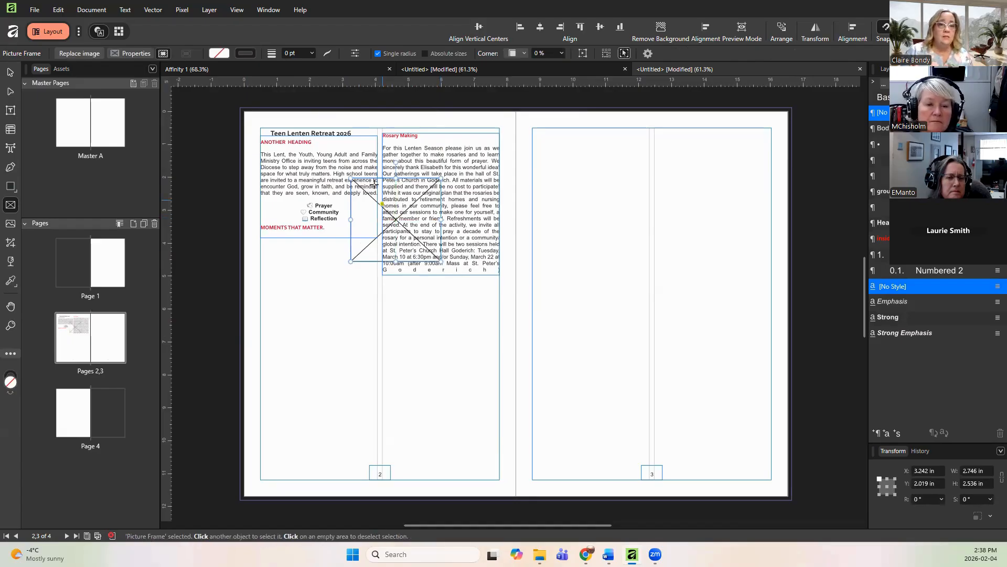
left_click_drag(380, 179, 291, 242)
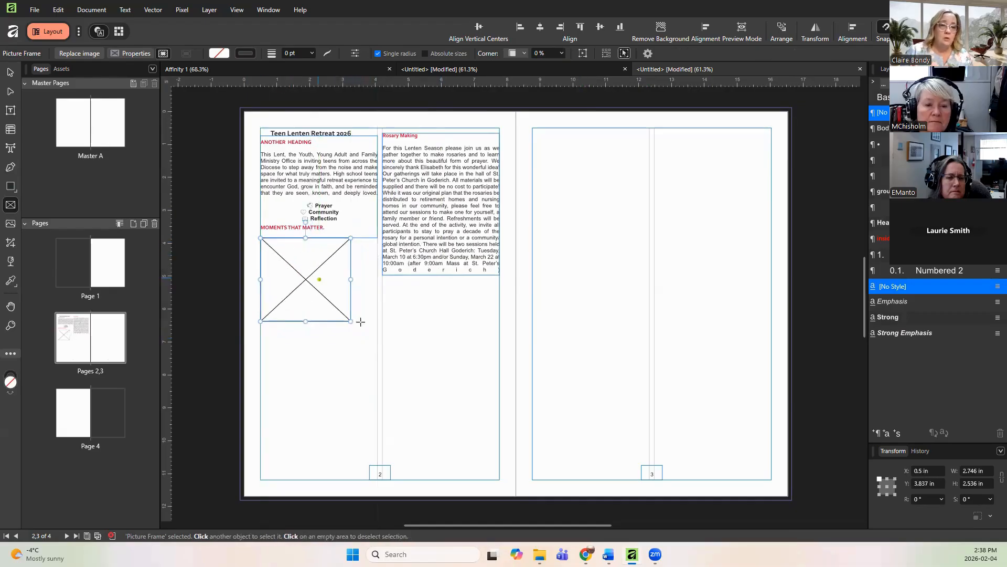
left_click_drag(350, 321, 376, 303)
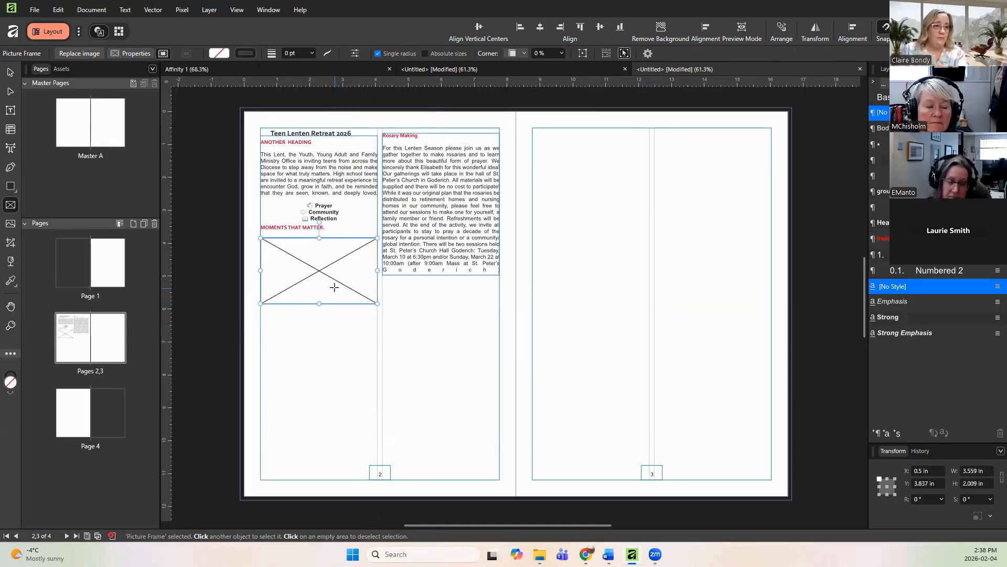
left_click(333, 366)
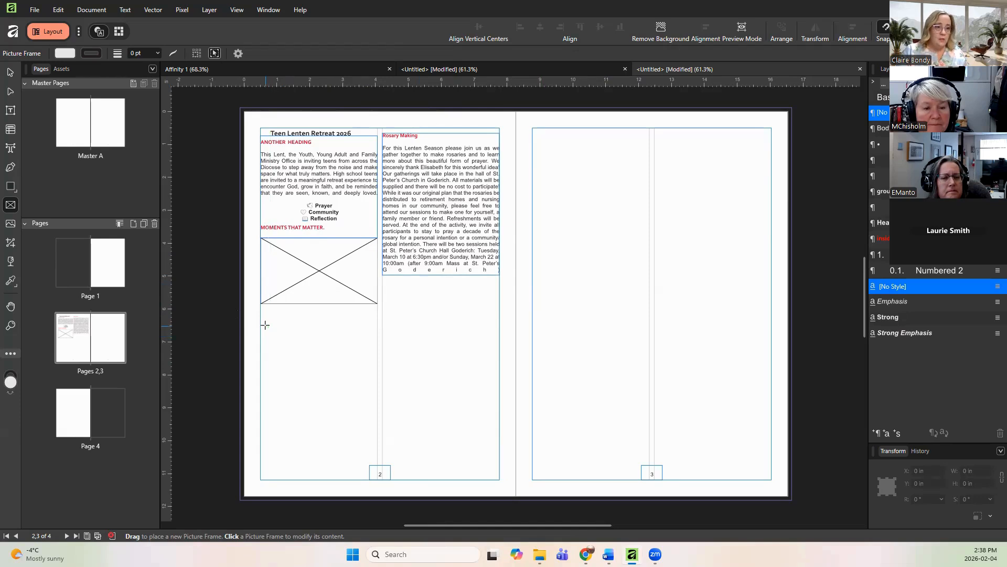
left_click_drag(265, 324, 336, 385)
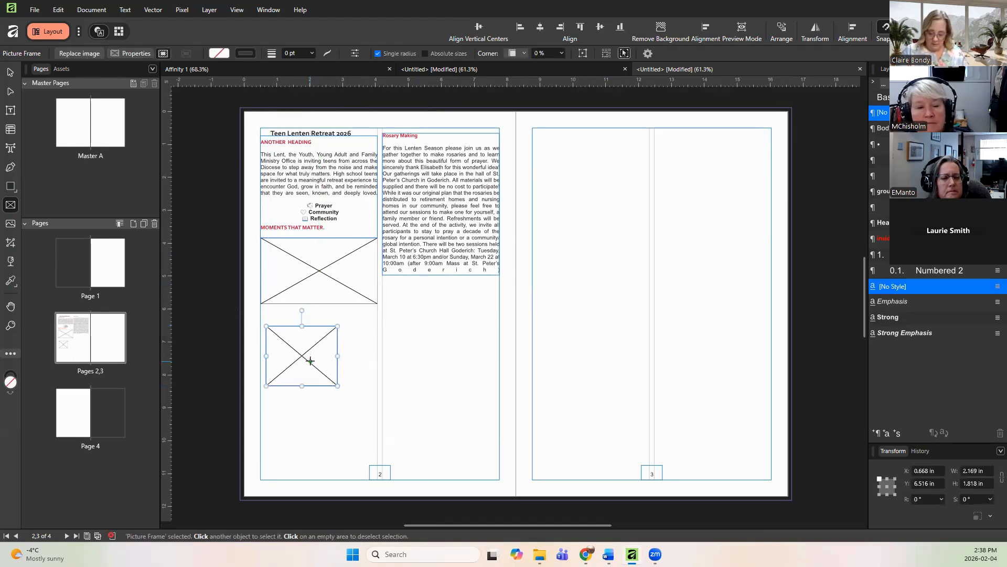
key("ctrl+z")
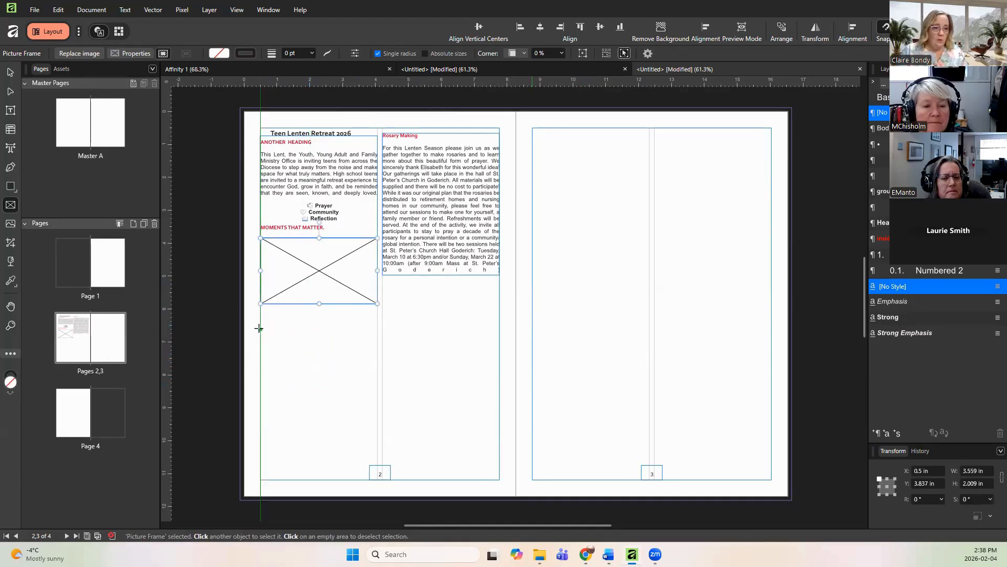
left_click_drag(271, 325, 317, 336)
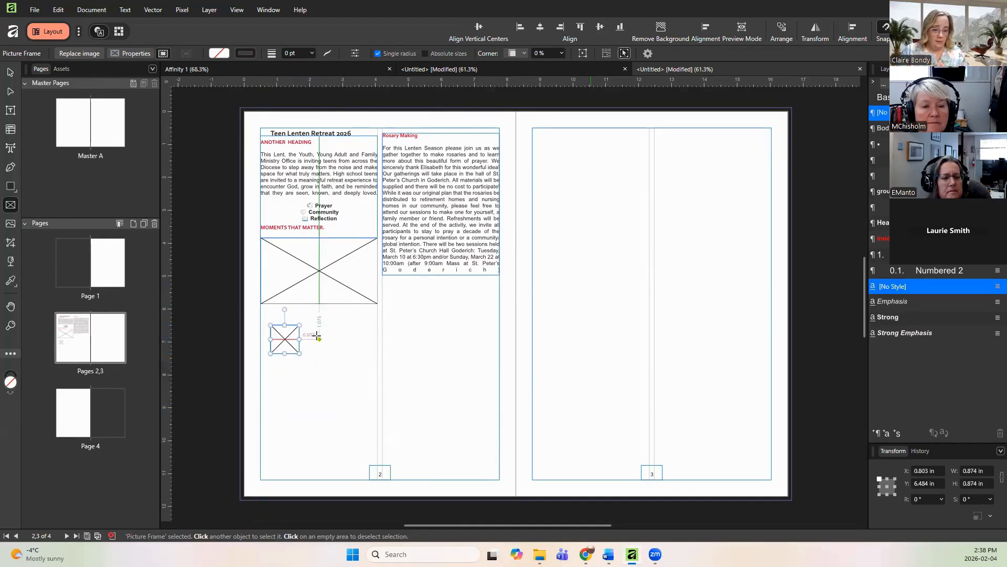
key("ctrl+z")
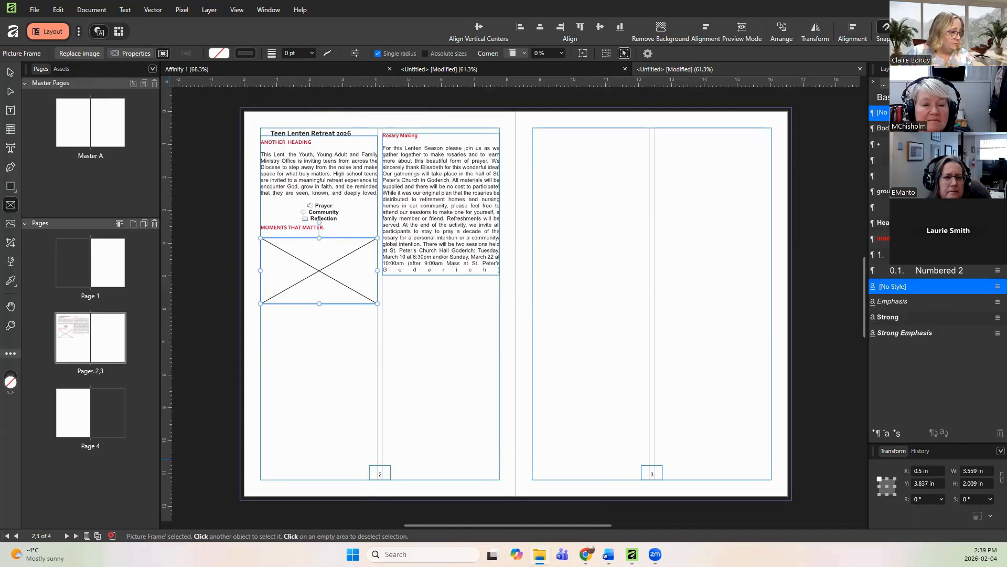
Step: Fill the picture frame with the bishop photo, scaling the photo down and lengthening the frame to about 2.9 in
left_click_drag(210, 240, 324, 258)
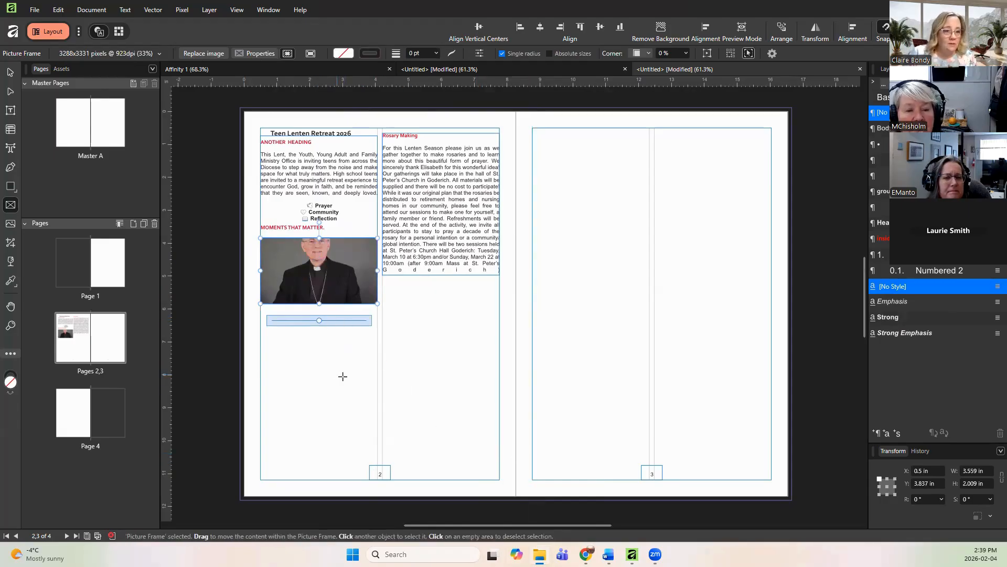
left_click_drag(319, 322, 285, 344)
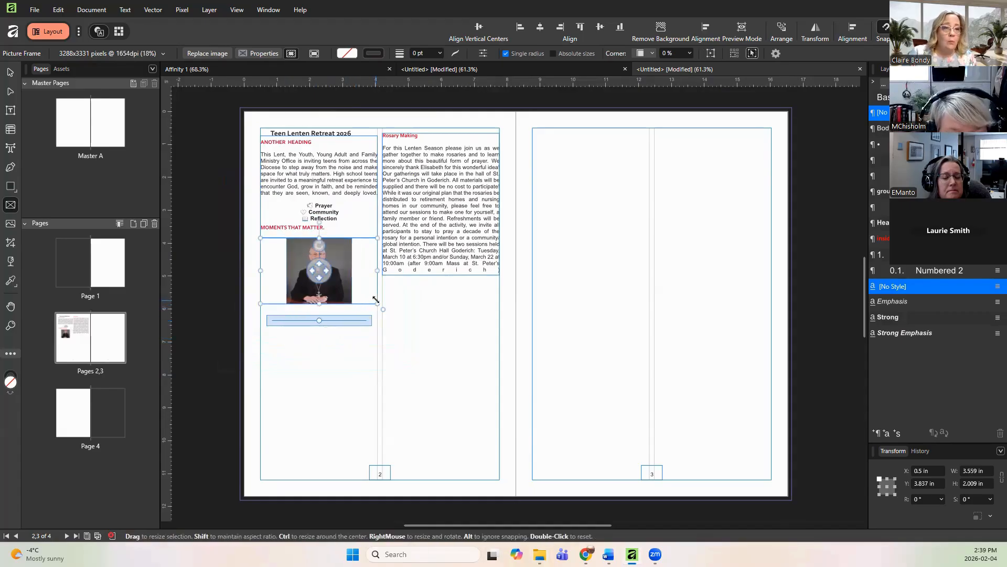
left_click_drag(378, 303, 373, 331)
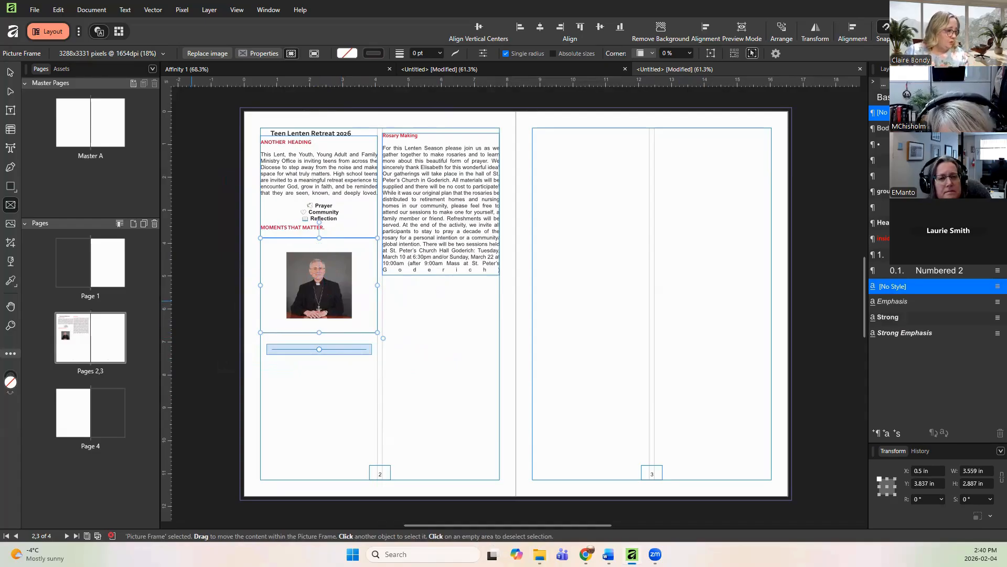
Step: Place a second copy of the bishop photo onto the page 2–3 spread
left_click_drag(158, 315, 396, 367)
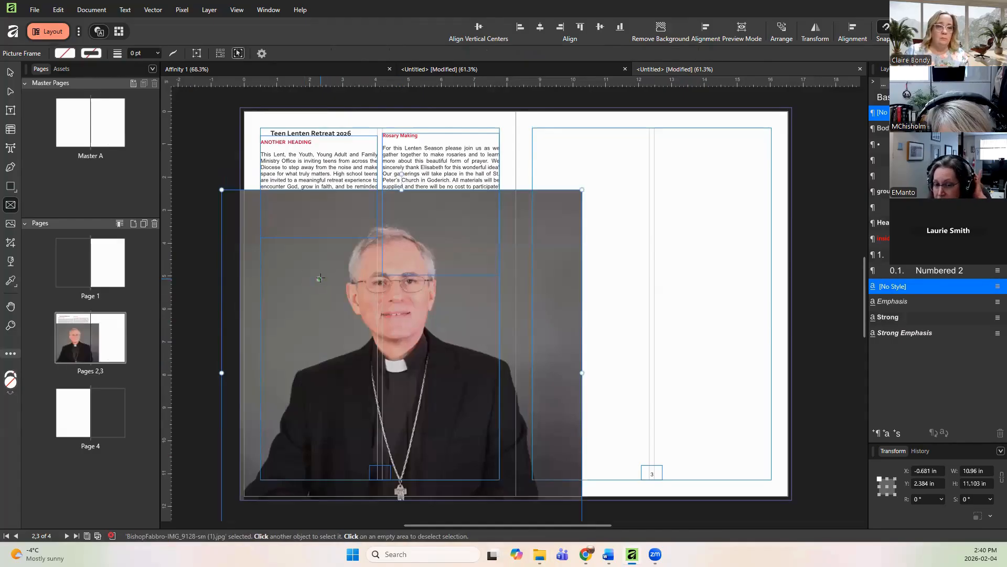
left_click_drag(533, 280, 603, 281)
left_click_drag(472, 216, 537, 238)
key("ctrl+z")
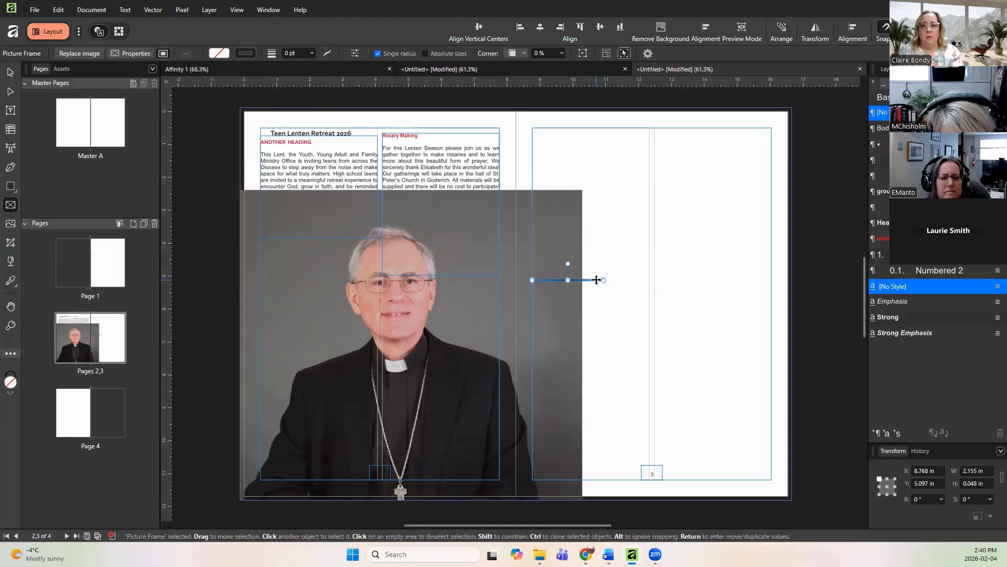
key("Delete")
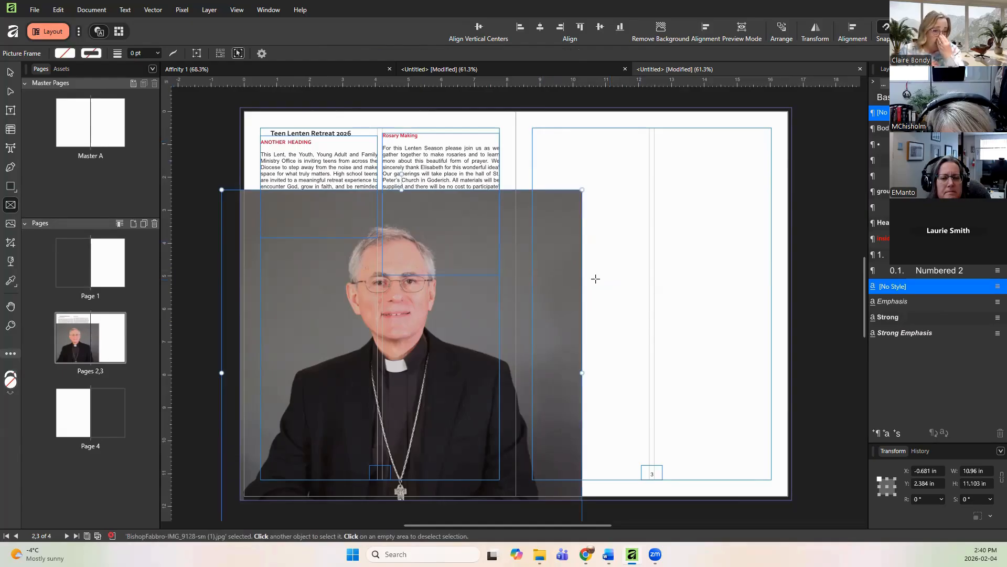
Step: Move the second bishop photo onto page 3 and resize it to about 5 by 5.1 in
left_click(11, 73)
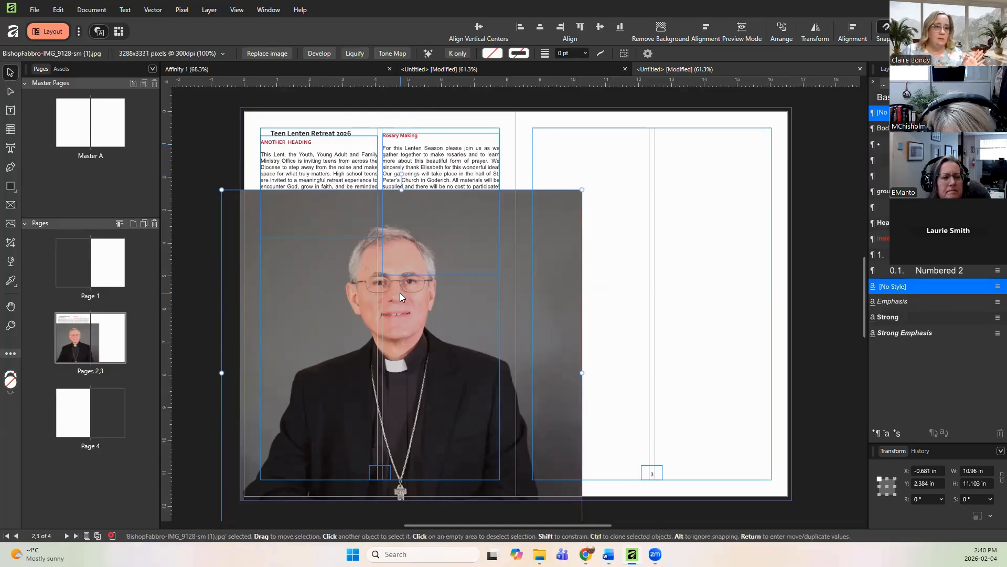
left_click_drag(400, 293, 574, 231)
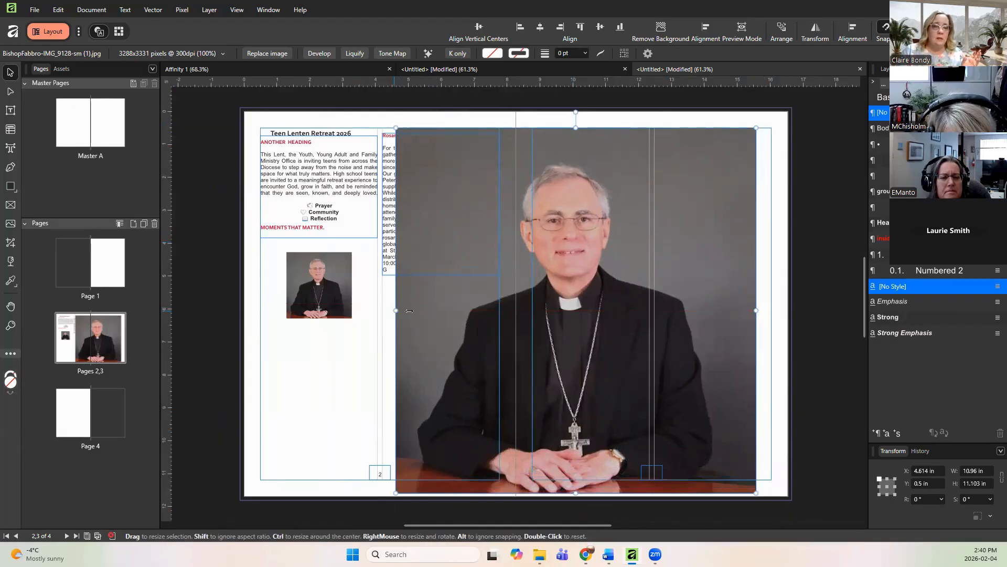
left_click_drag(398, 310, 542, 308)
left_click_drag(553, 308, 555, 309)
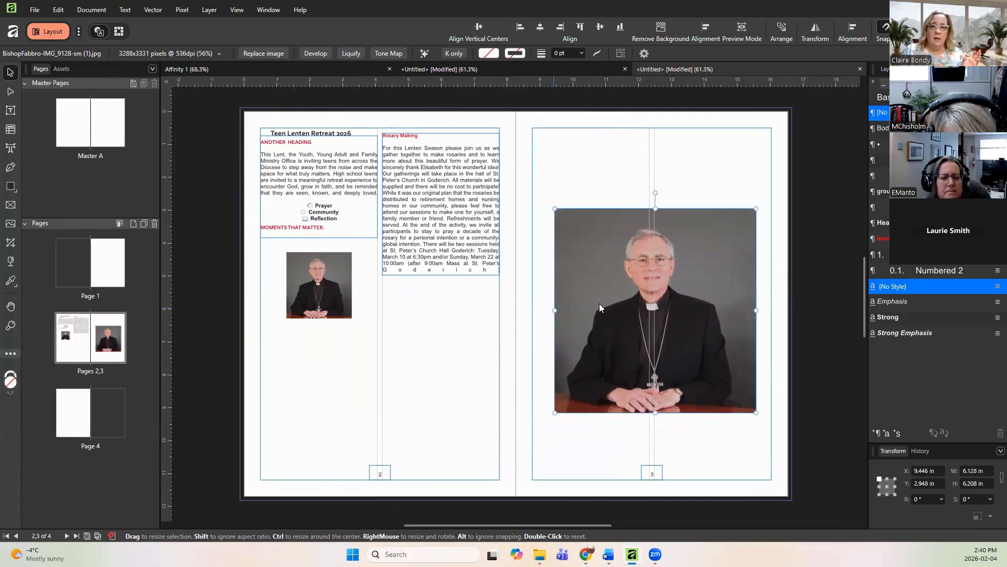
left_click_drag(586, 243, 575, 272)
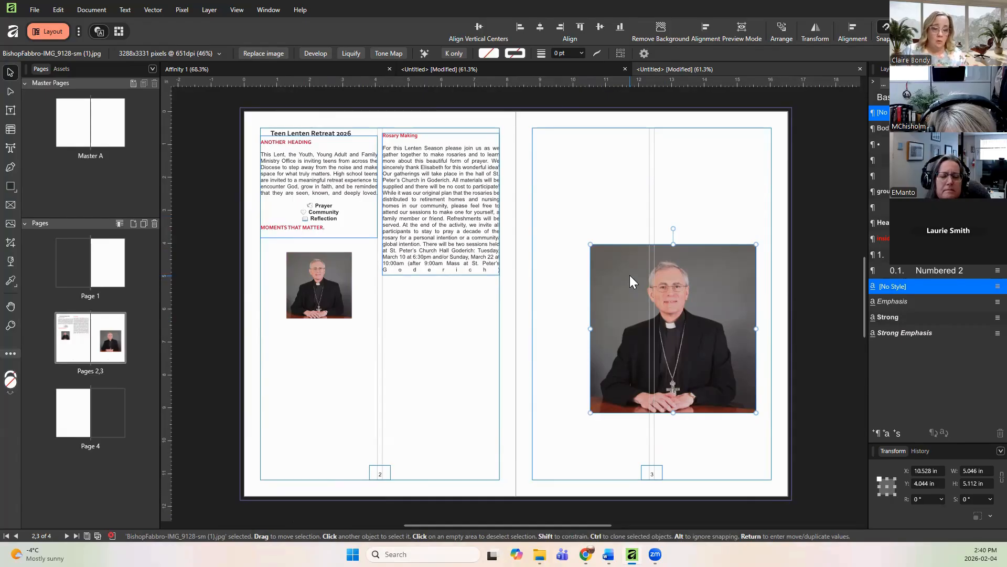
Step: Shrink the second bishop photo and move it onto page 2, overlapping the top of both text columns
left_click_drag(591, 245, 659, 311)
left_click_drag(698, 357, 384, 182)
left_click(334, 337)
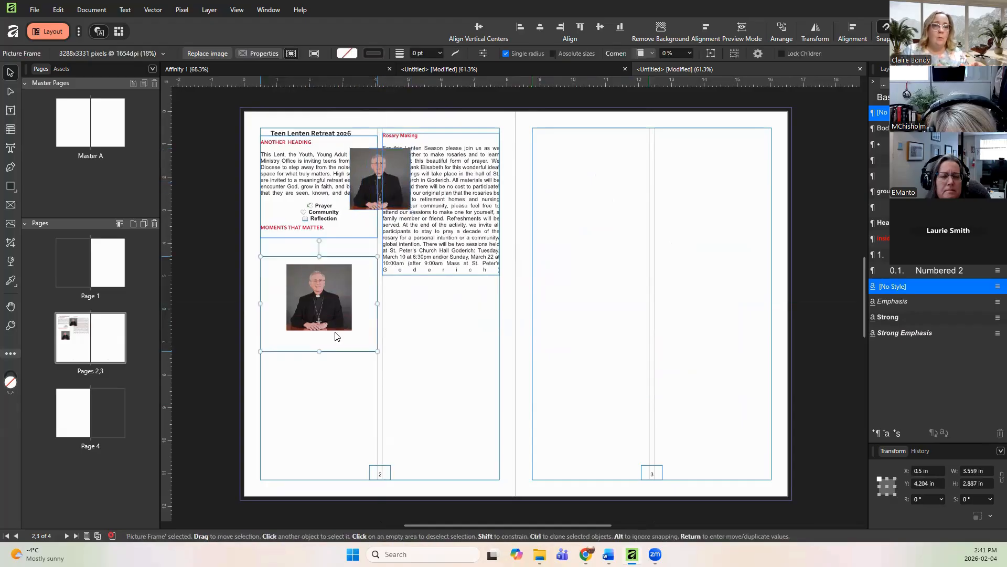
left_click(421, 366)
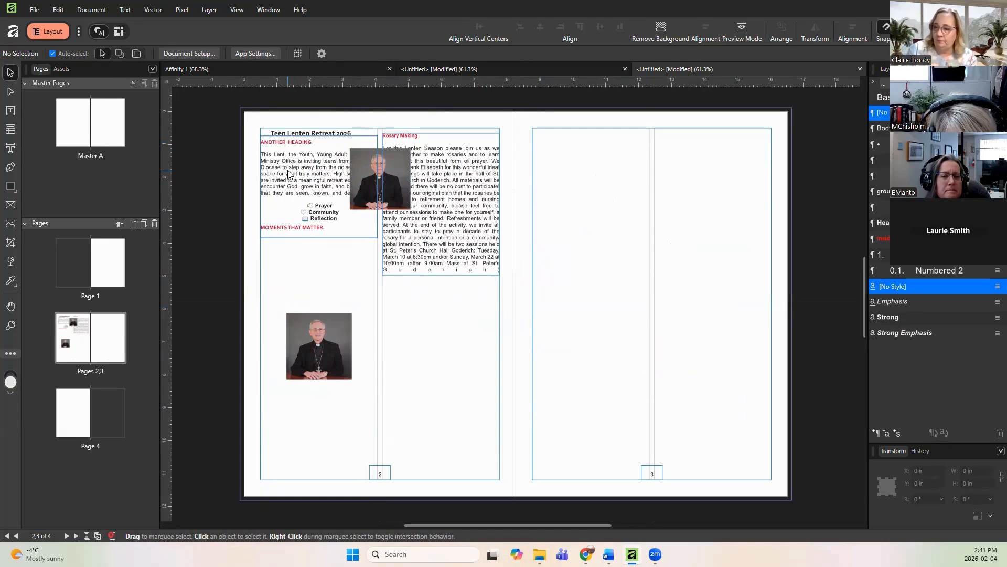
Step: Open the text wrap settings for the overlapping bishop photo and set its wrap style to Square, trying Jump and Tight
left_click(125, 10)
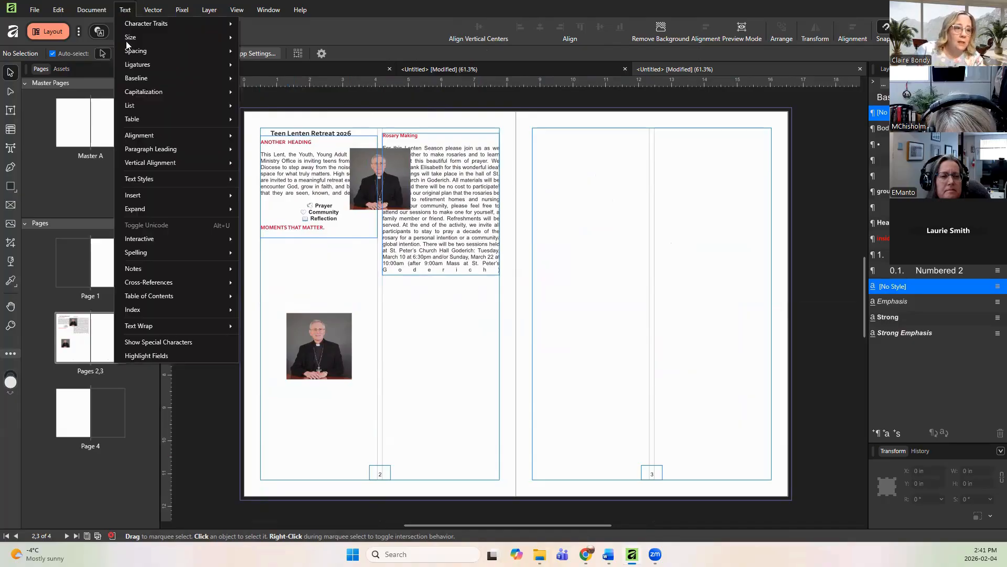
mouse_move(174, 322)
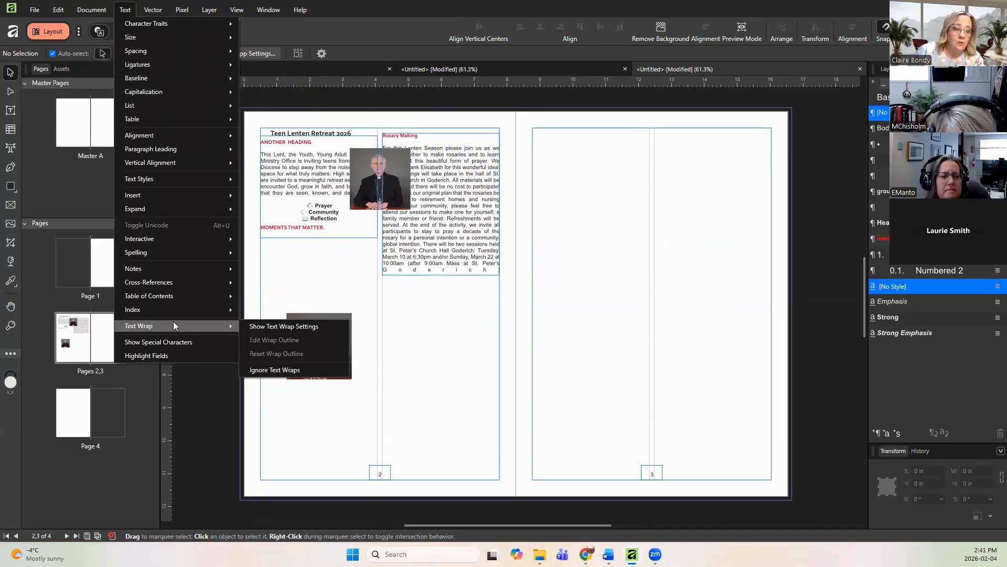
left_click(263, 326)
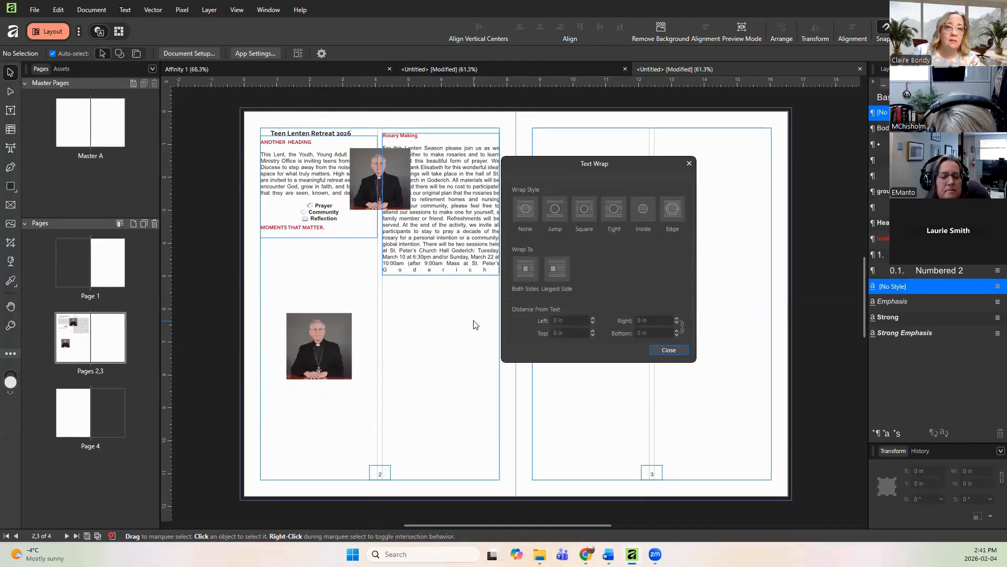
left_click(377, 163)
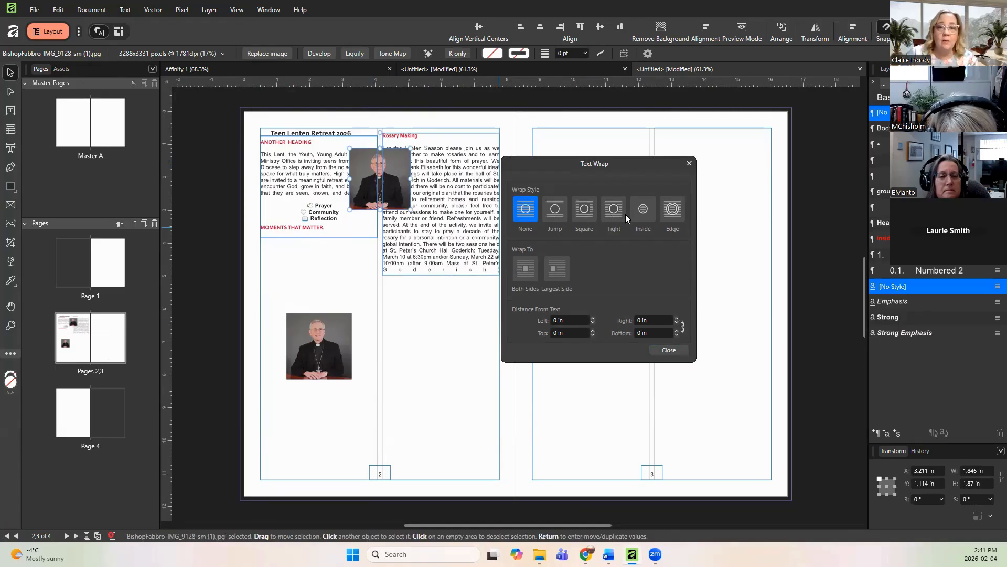
left_click(551, 211)
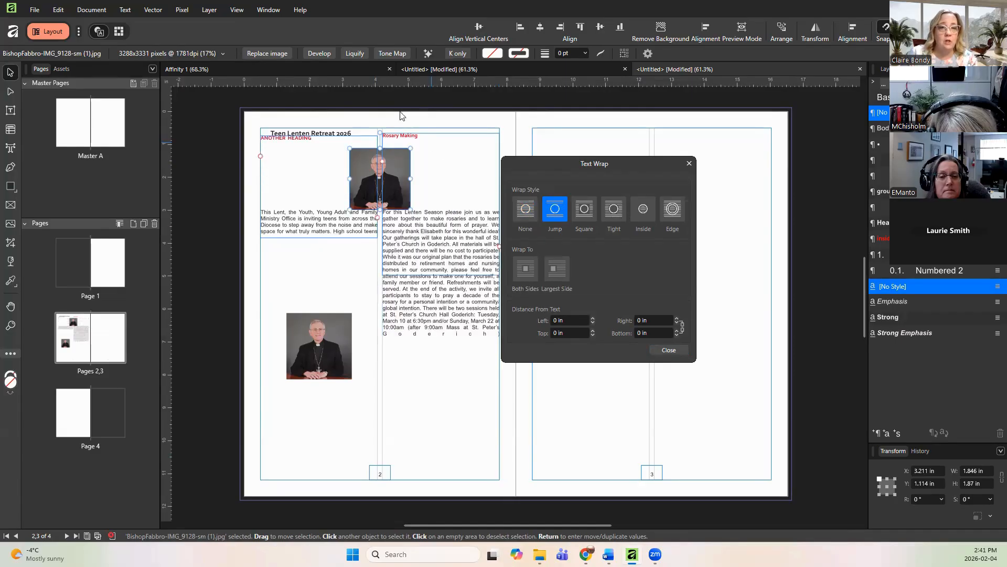
left_click(584, 211)
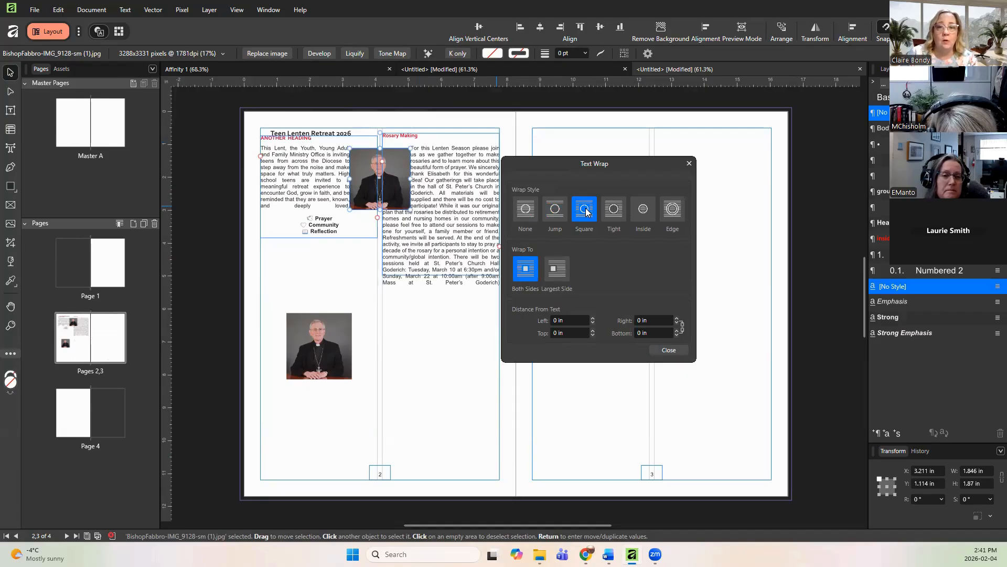
left_click(616, 215)
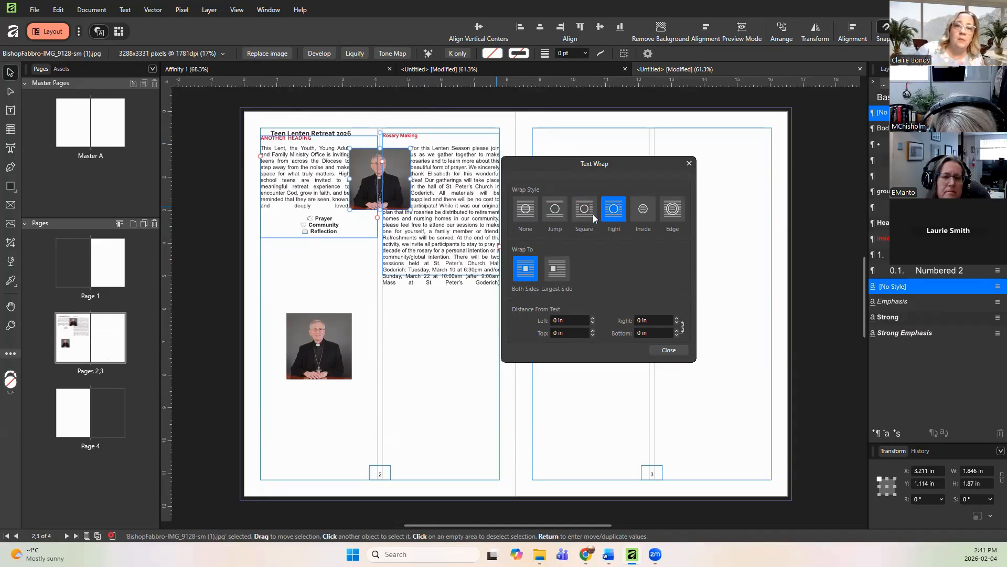
left_click(592, 214)
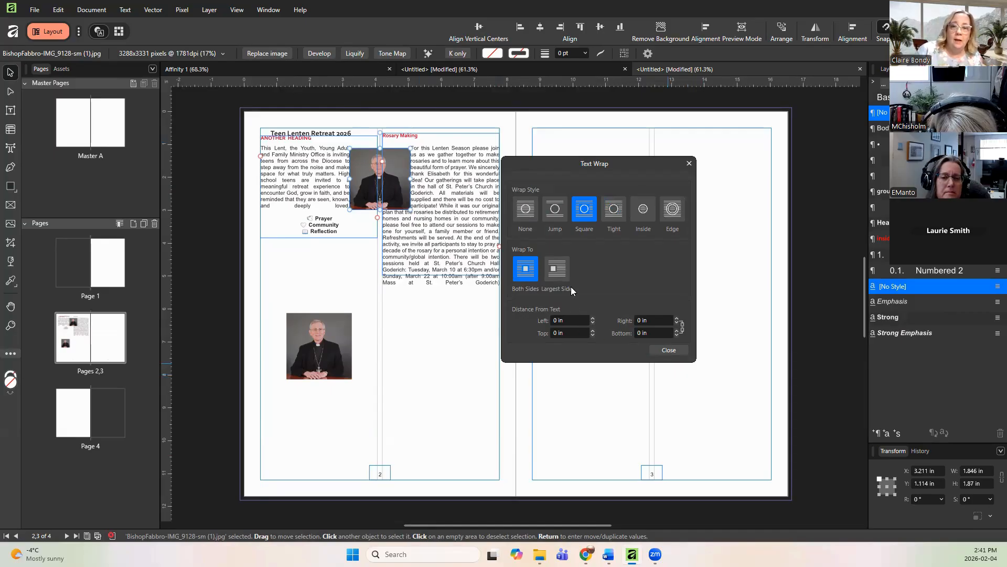
Step: Set the photo's wrap distance from text to 0.13 in on all sides and close the text wrap settings
left_click(677, 318)
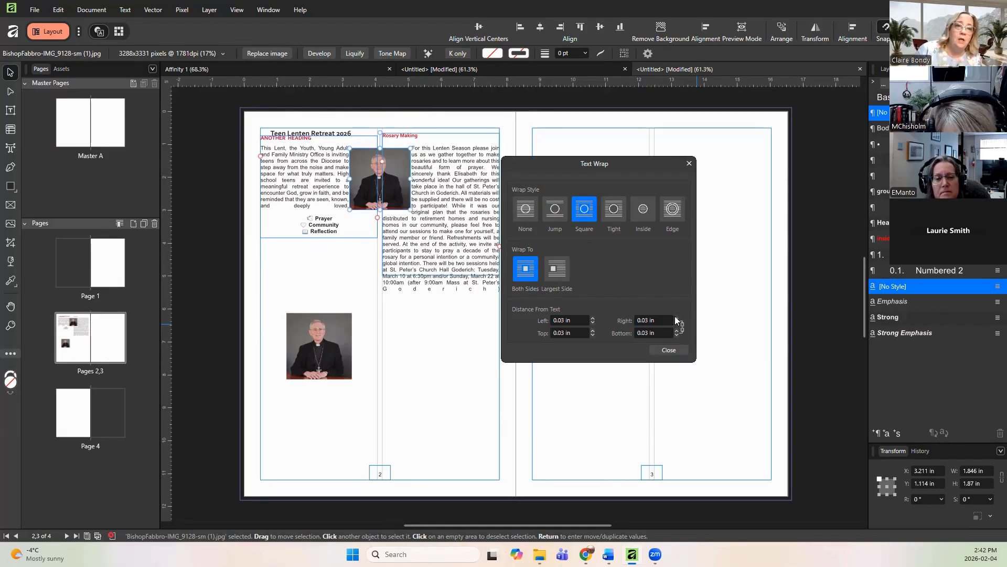
left_click(676, 318)
left_click(676, 318)
left_click(676, 318)
left_click(677, 318)
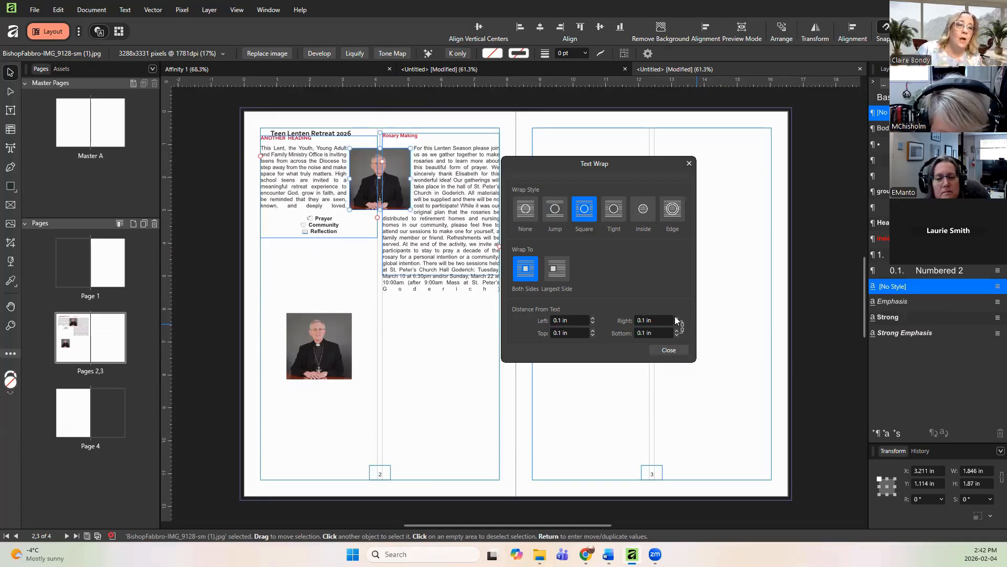
left_click(676, 318)
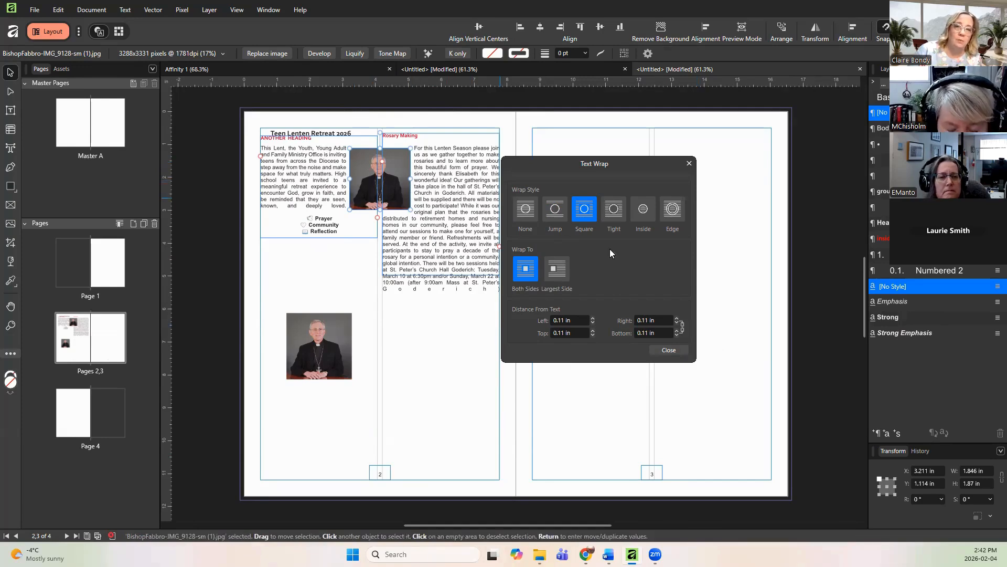
left_click(676, 318)
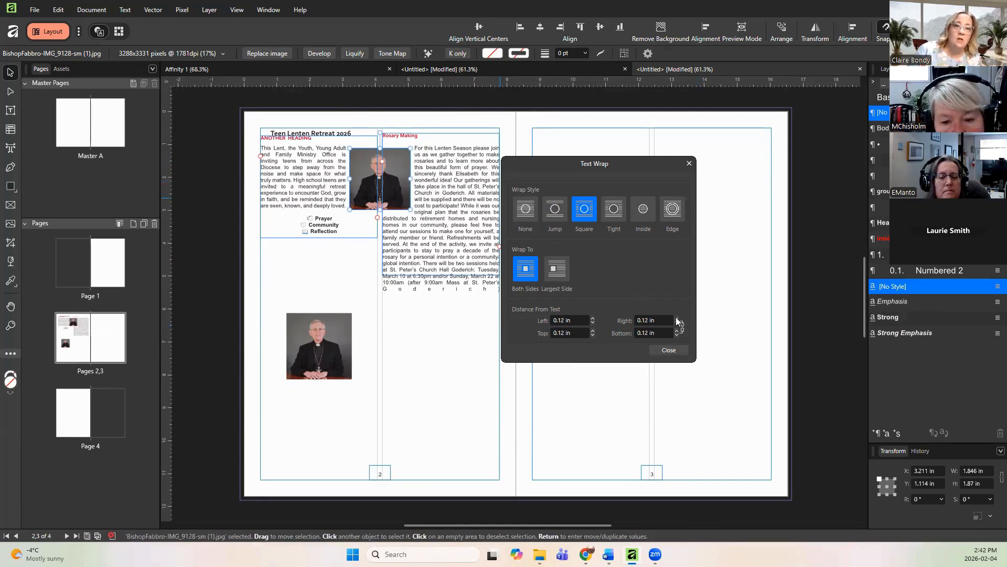
left_click(676, 318)
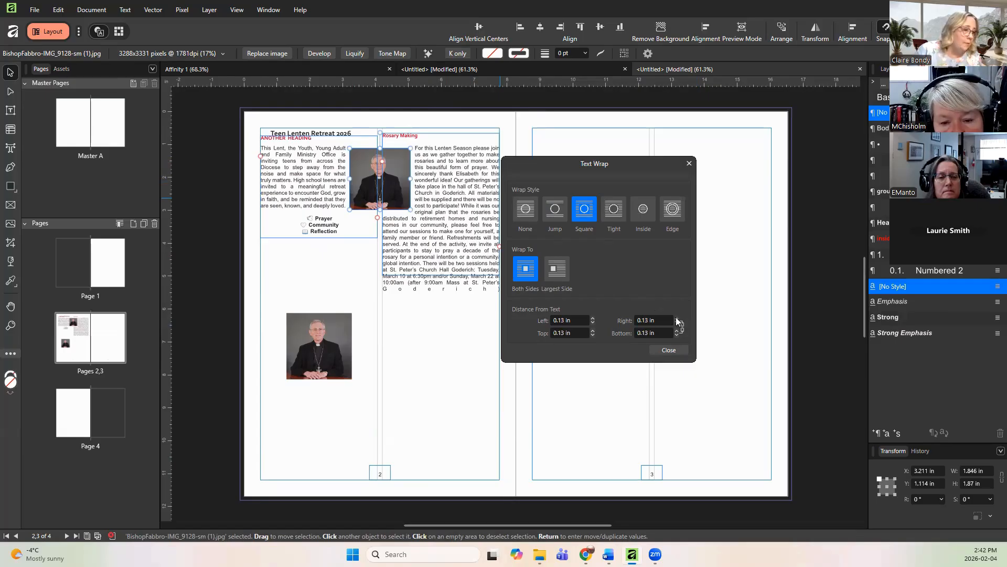
left_click(669, 350)
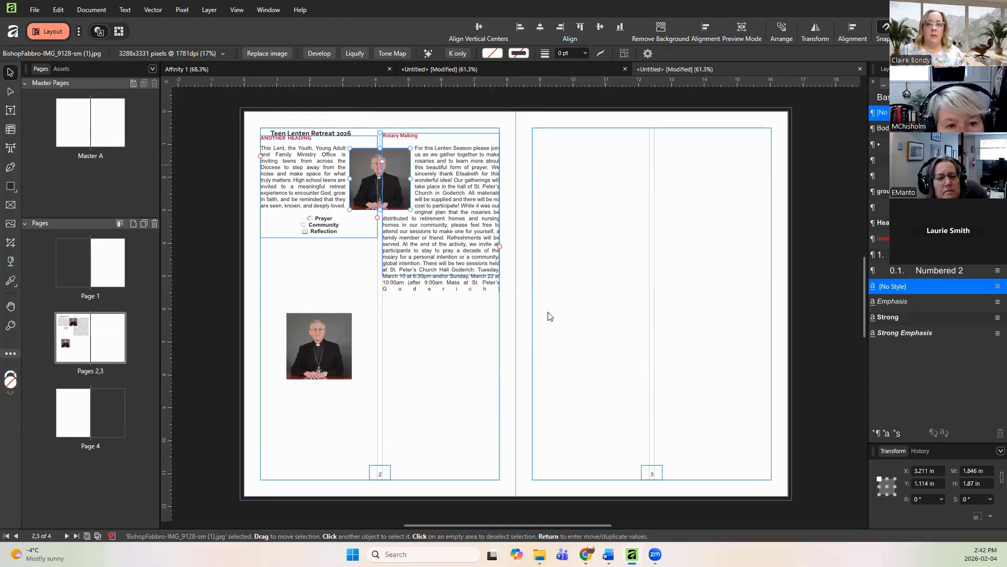
Step: Lengthen the Rosary Making text frame downward so its overflowing text fits
left_click(423, 341)
left_click(435, 256)
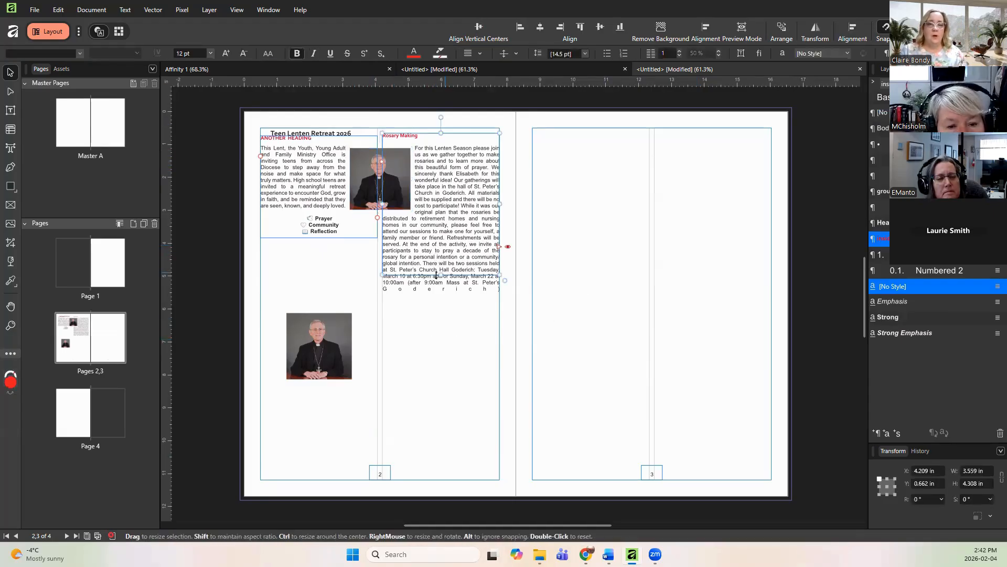
left_click_drag(441, 288, 442, 299)
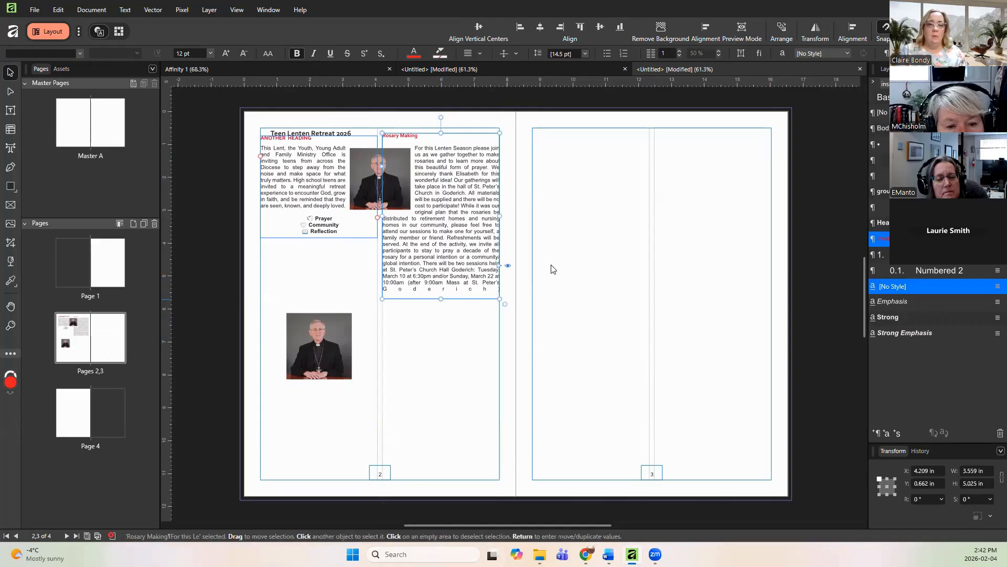
left_click(551, 266)
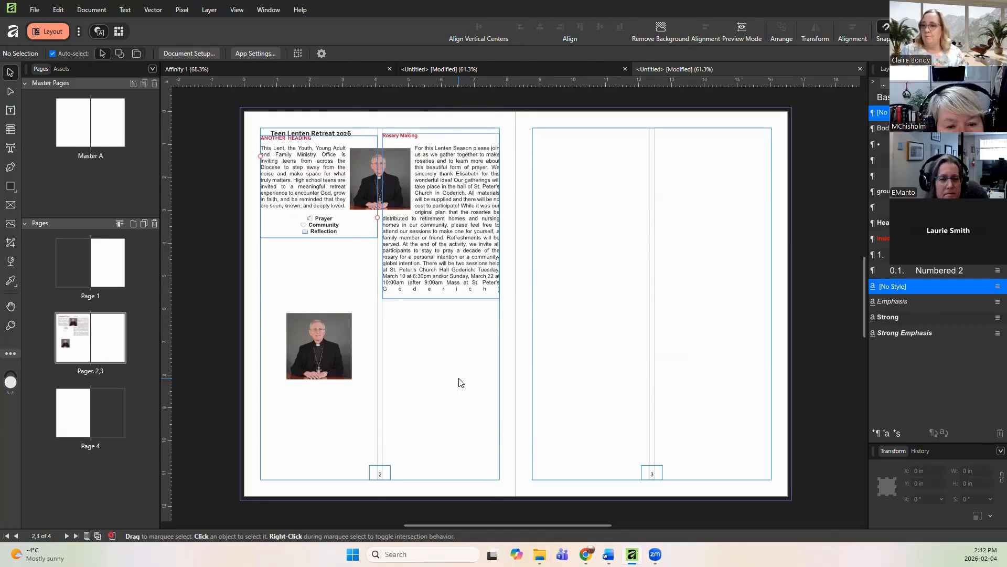
Step: Delete the lower bishop picture frame from page 2's inside column
left_click(328, 345)
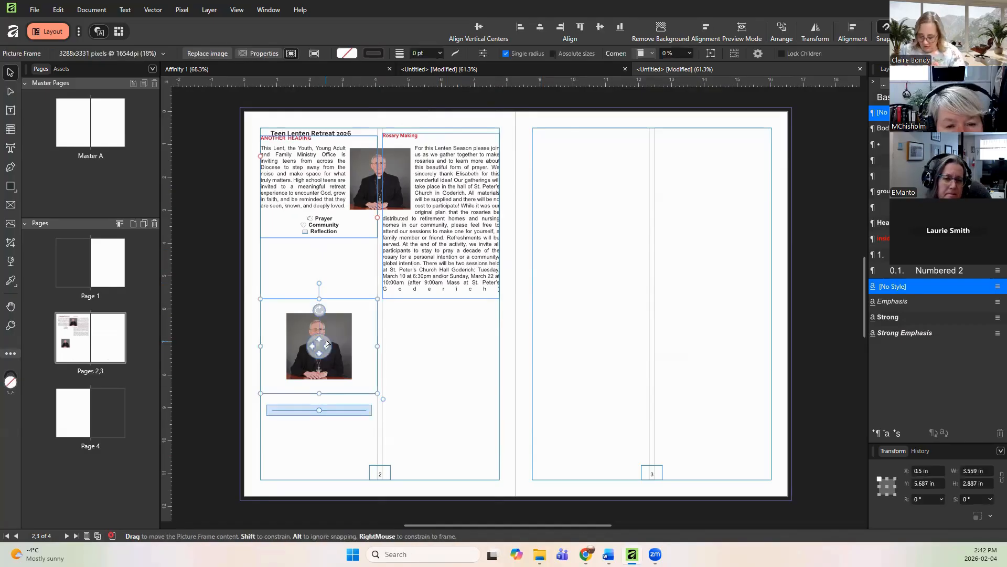
key("Delete")
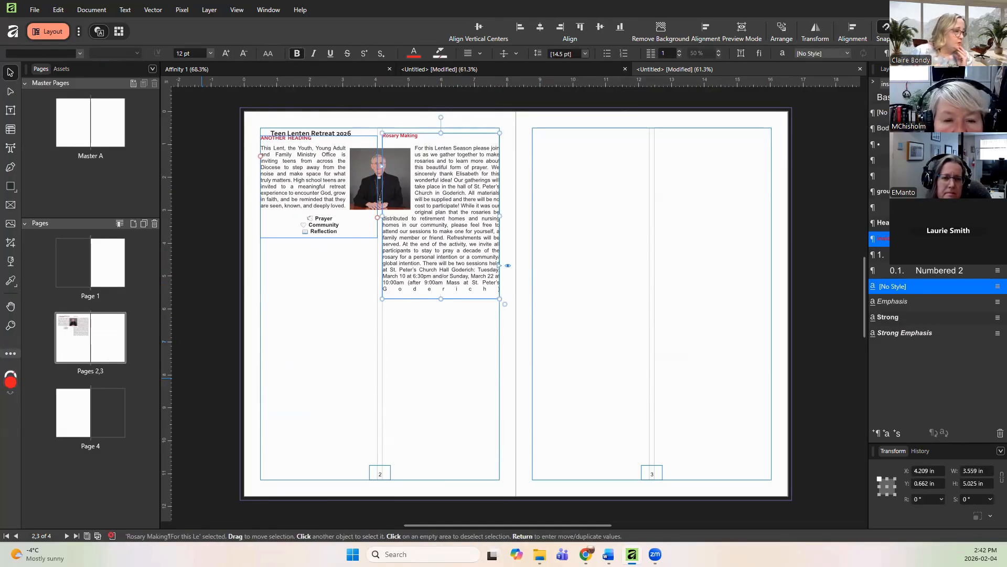
left_click(345, 313)
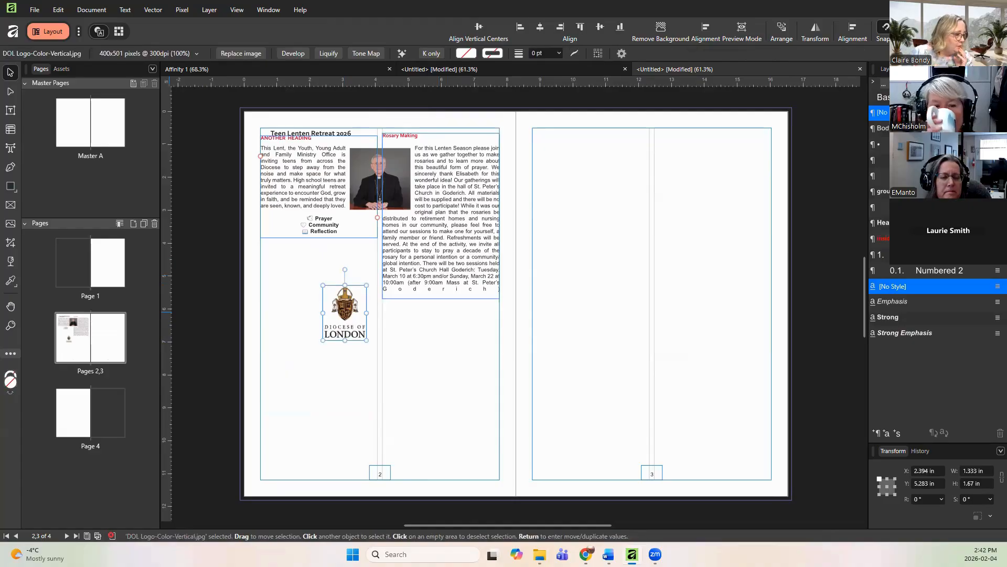
left_click(440, 365)
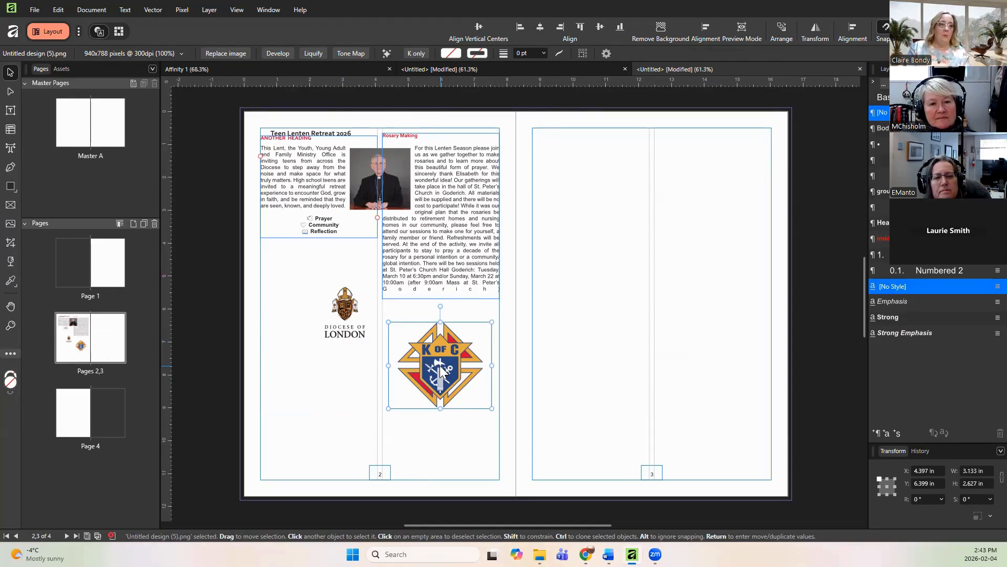
Step: Paste the Blessing image group and move it to the bottom of page 2's inside column
left_click(62, 69)
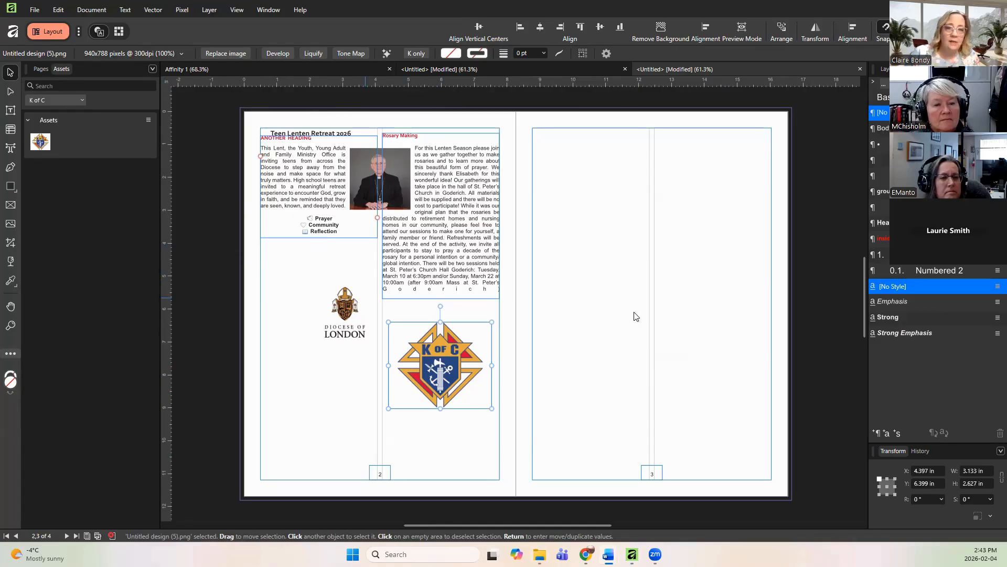
right_click(589, 303)
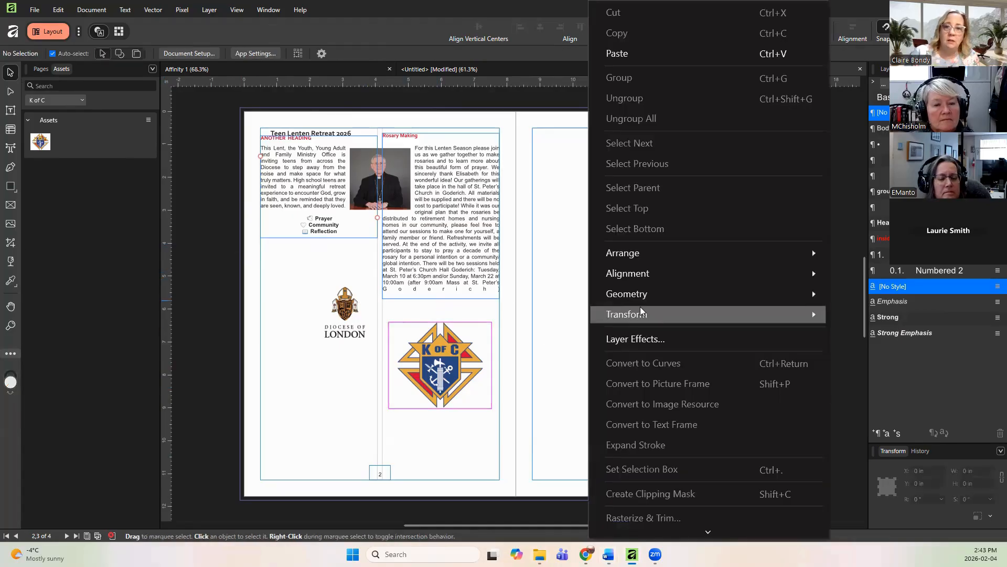
left_click(631, 51)
left_click_drag(270, 303, 345, 405)
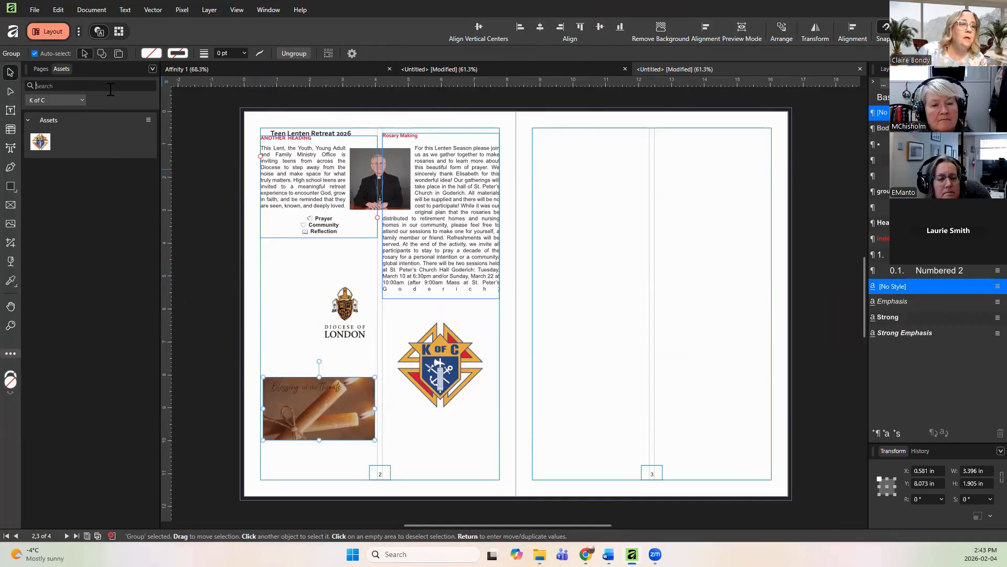
Step: Create a new asset category named blessing days
left_click(153, 69)
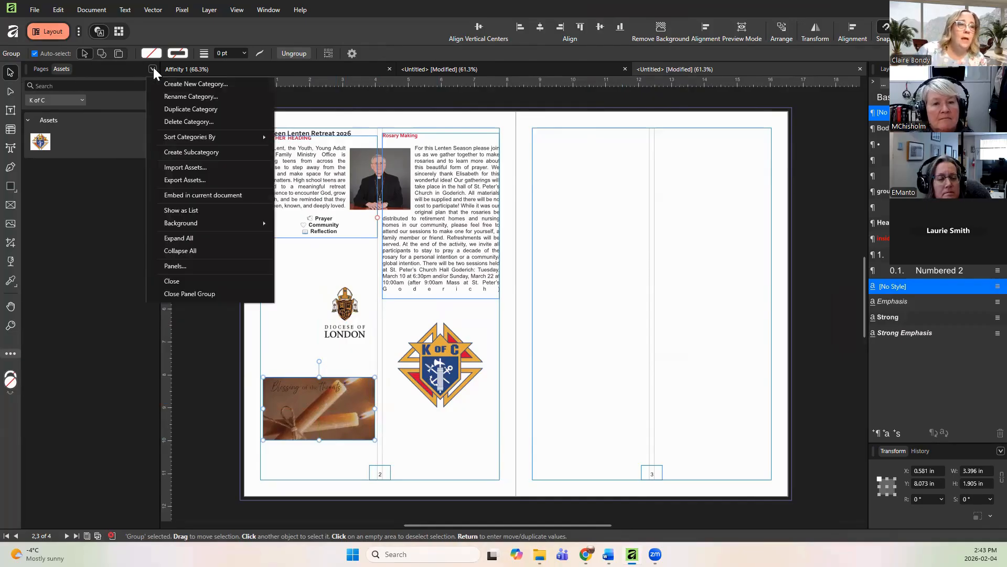
left_click(174, 85)
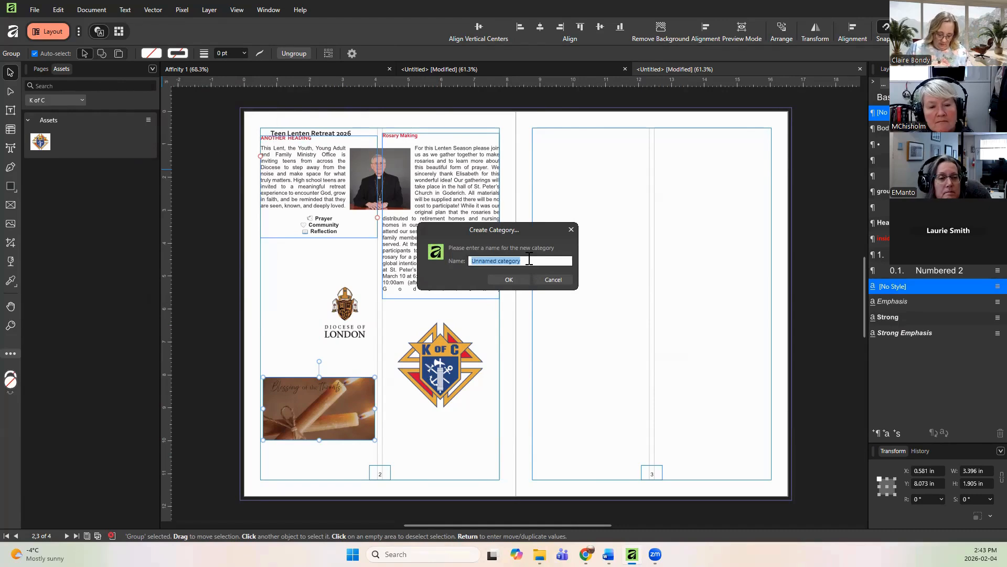
type("blesin")
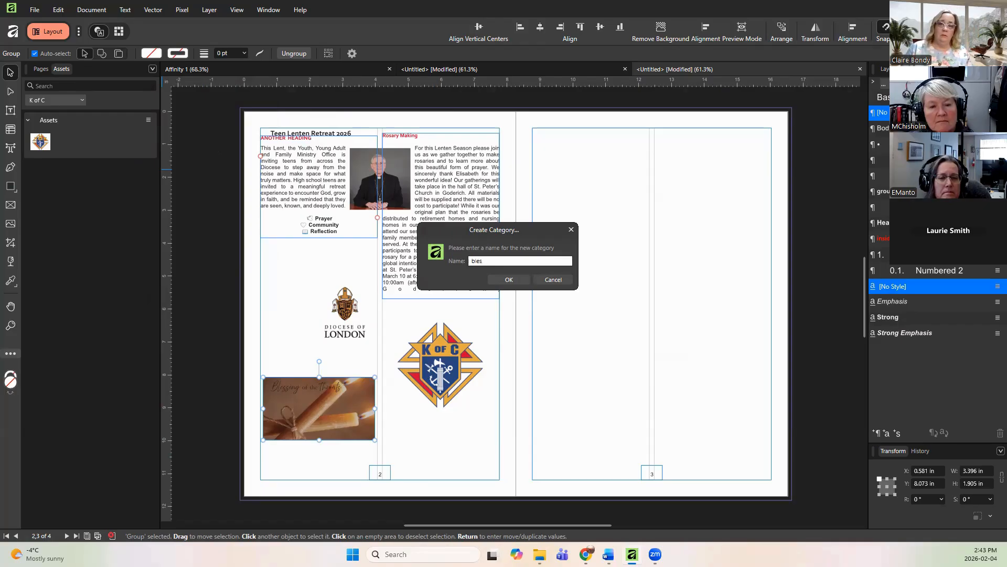
type("sing days")
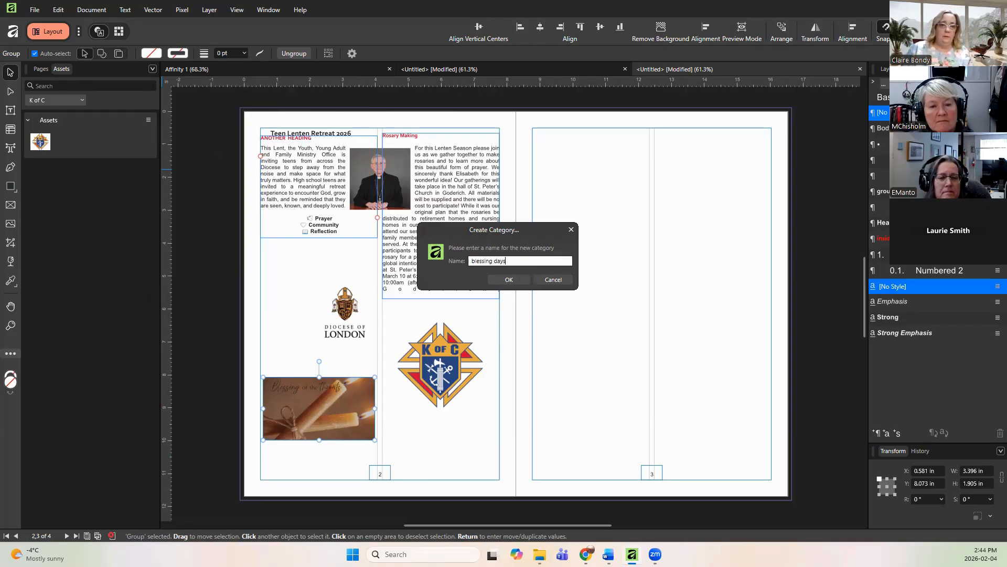
left_click(508, 280)
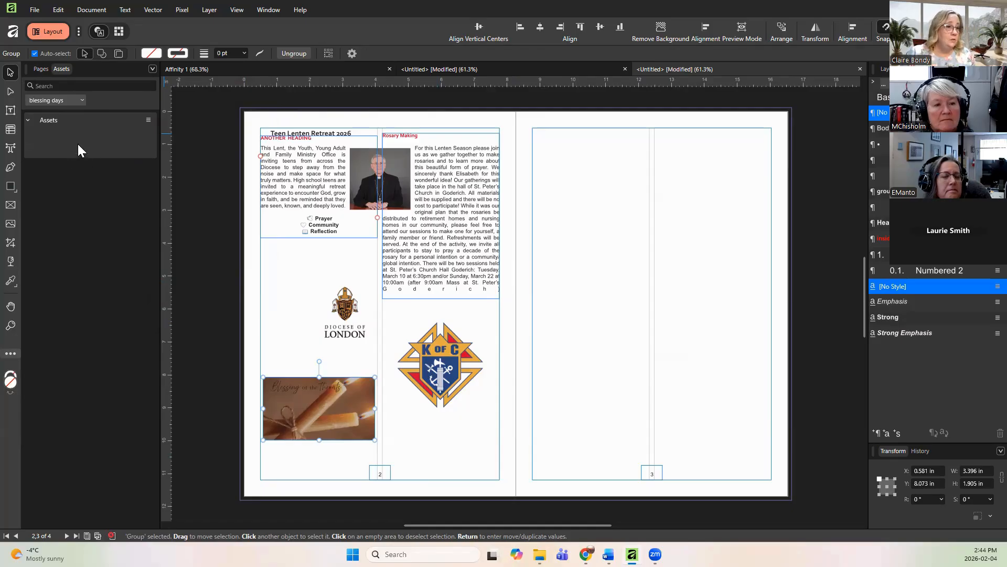
Step: Add the selected Blessing image group to the blessing days asset category
left_click(558, 367)
left_click(436, 351)
left_click(329, 395)
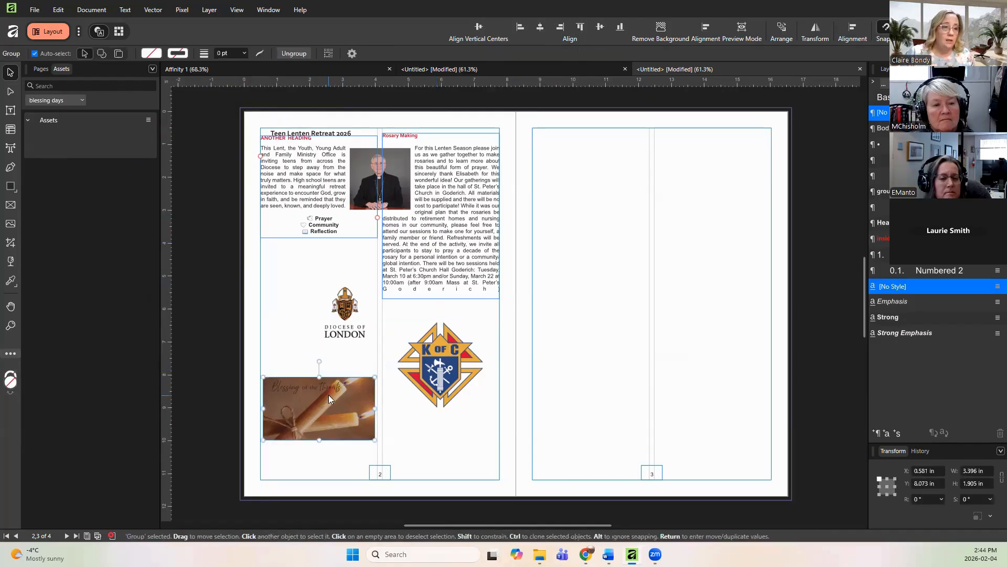
left_click(148, 120)
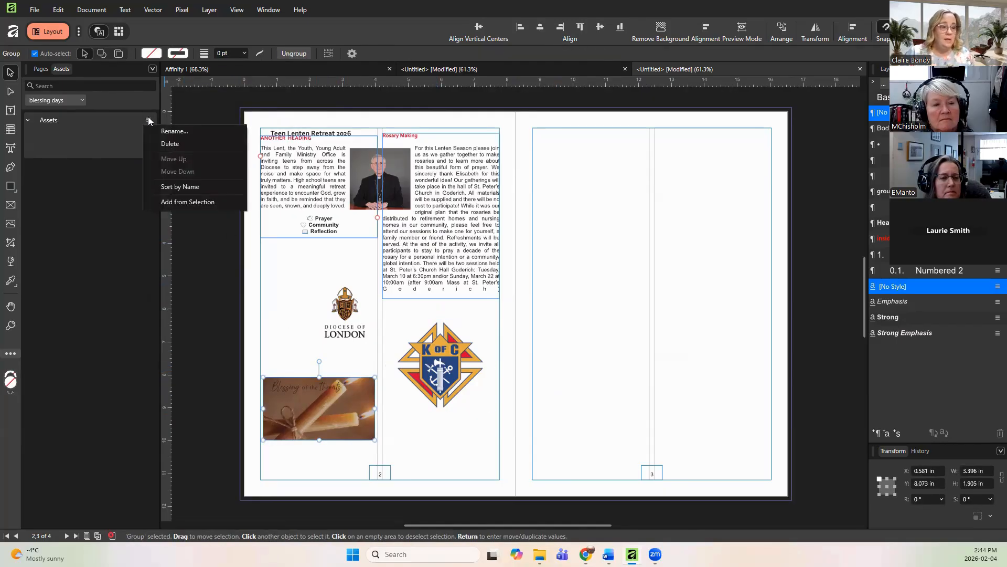
left_click(177, 204)
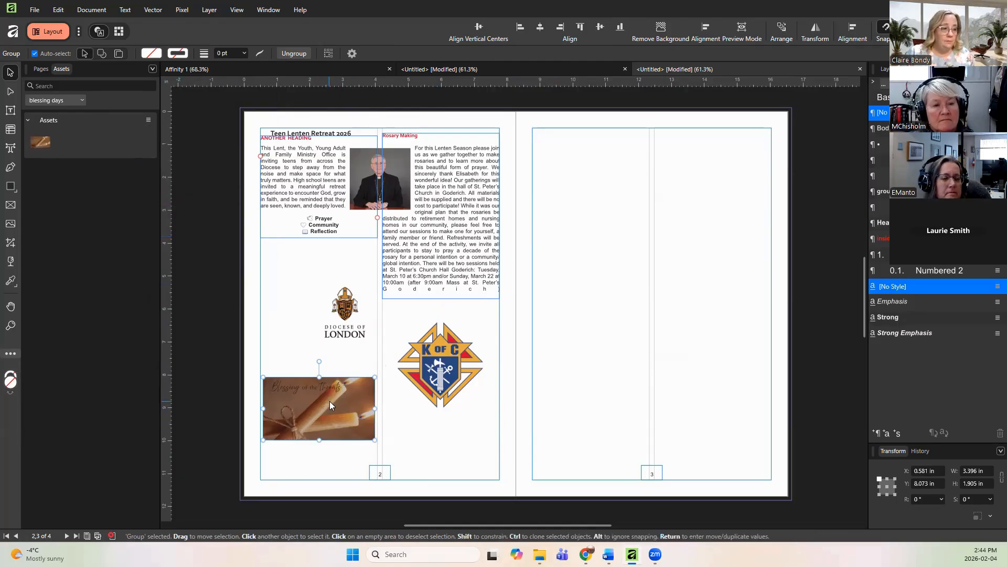
Step: Switch the assets view to the dio things category and examine its stored assets
left_click(63, 101)
left_click(54, 143)
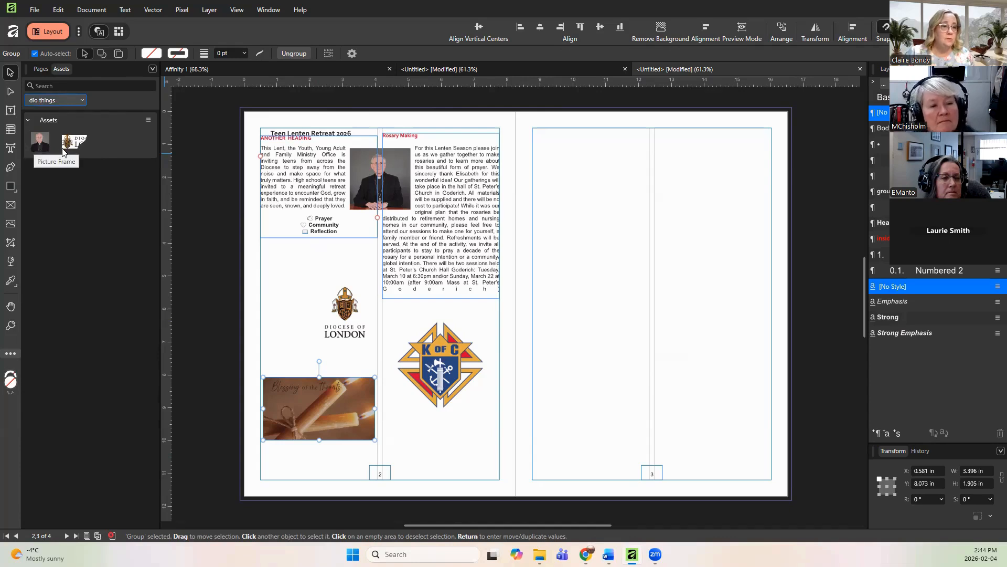
Step: Place the Diocese of London logo asset at the top of page 3's inside column and switch the assets view to the K of C category
left_click_drag(71, 142, 585, 215)
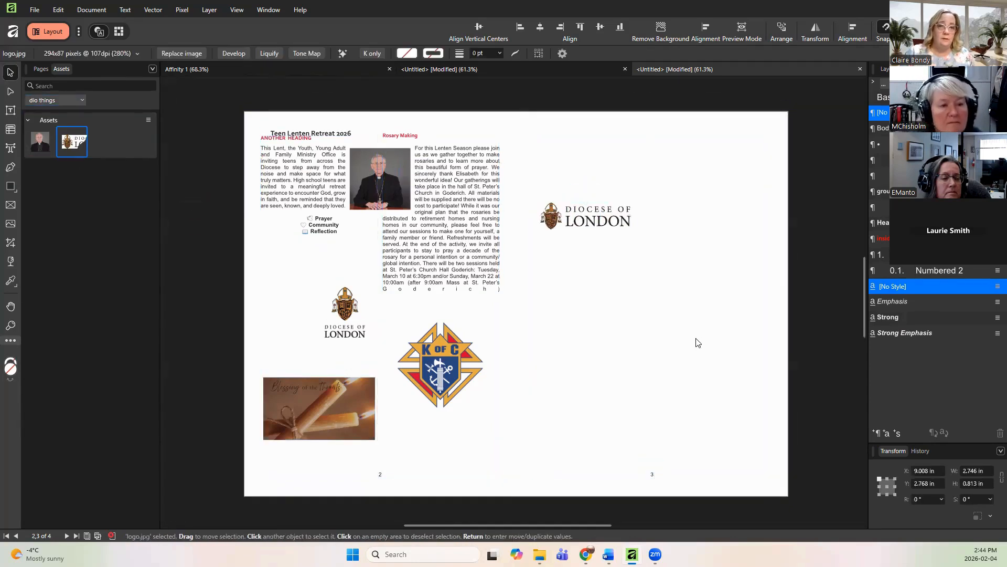
left_click(52, 100)
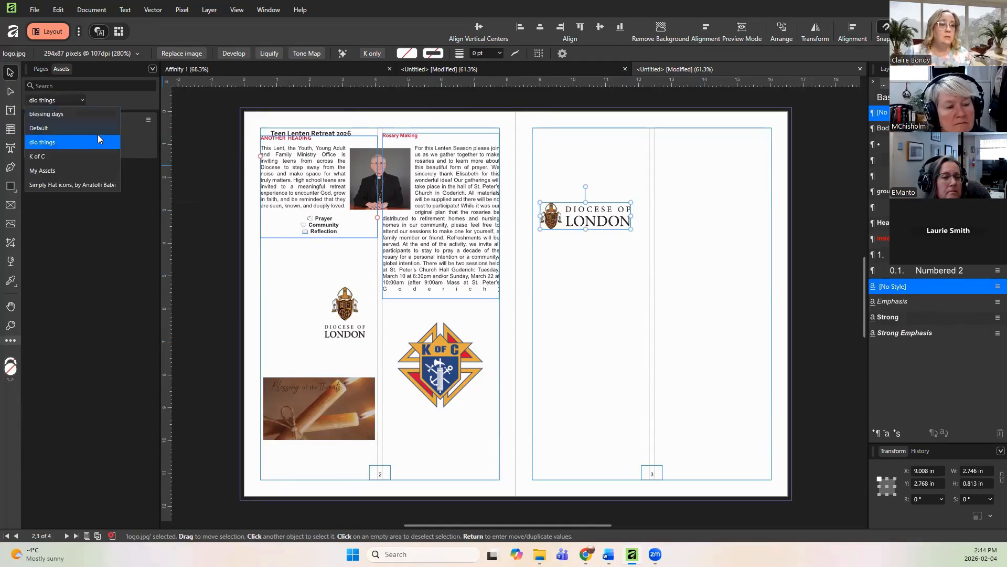
left_click(54, 156)
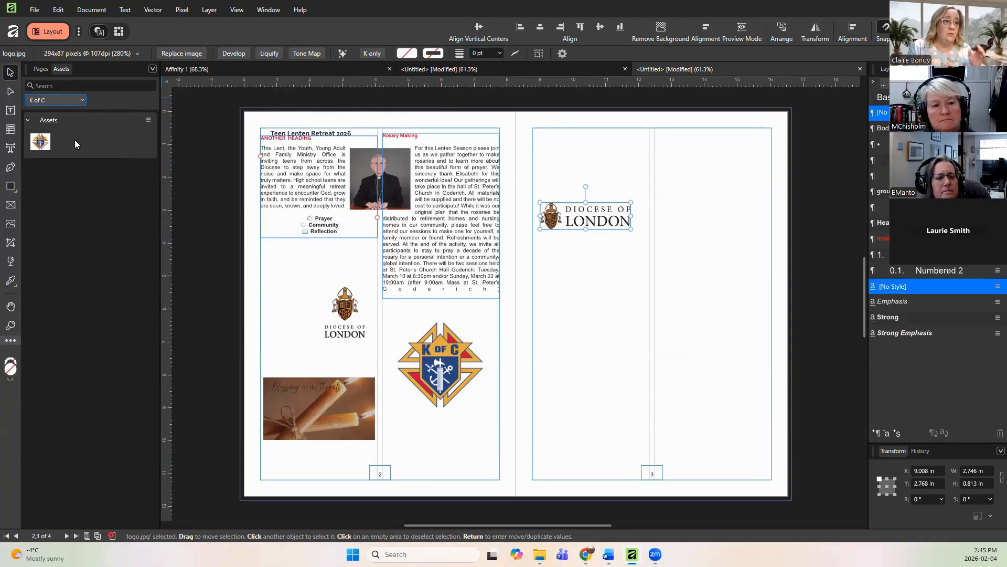
Step: Nudge the Rosary Making text frame slightly right, select the word gather inside it and apply the Arial font
left_click_drag(438, 221, 443, 220)
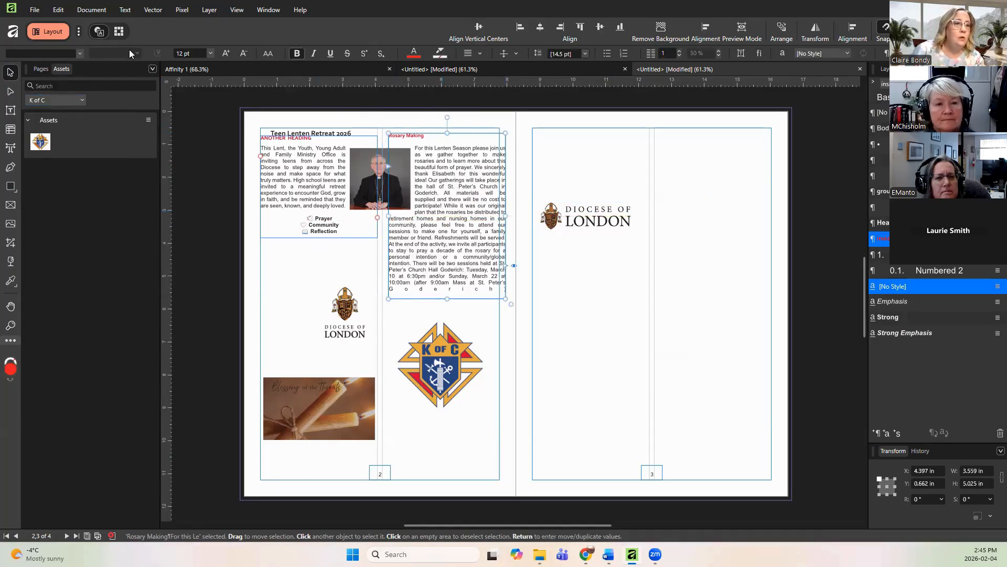
double_click(445, 155)
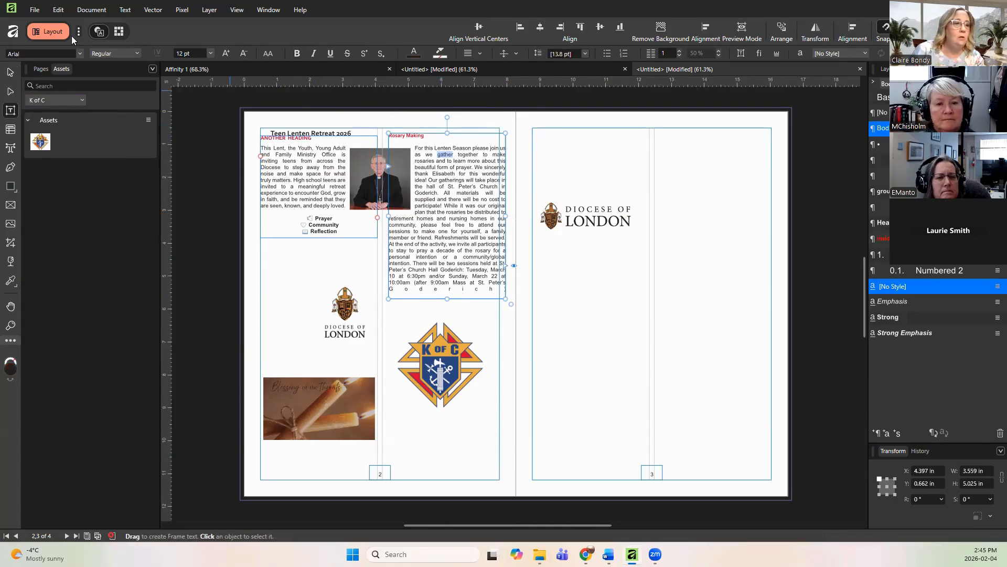
left_click(79, 53)
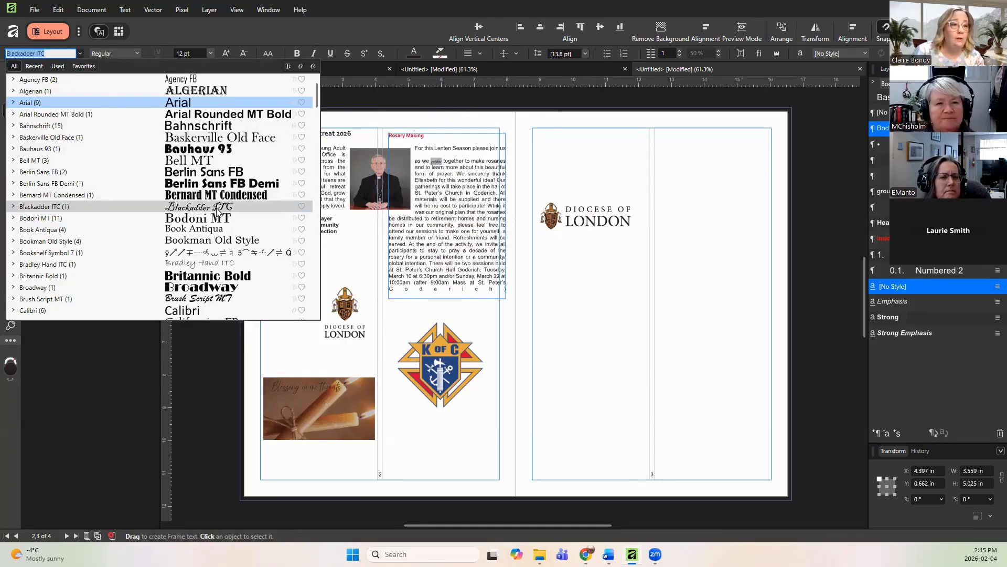
left_click(204, 105)
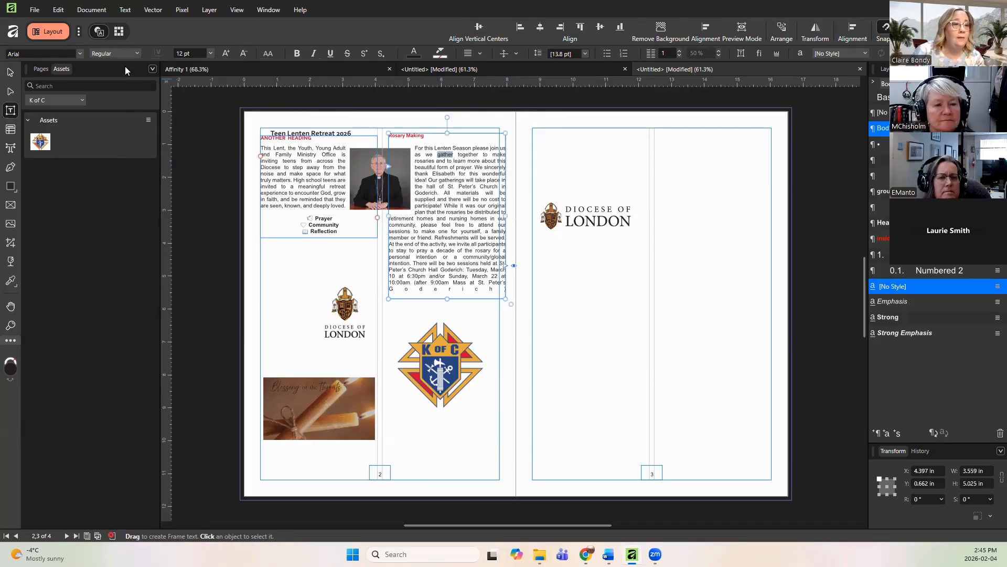
Step: Mark Curlz MT as a favourite font and view the favourite fonts list
left_click(78, 53)
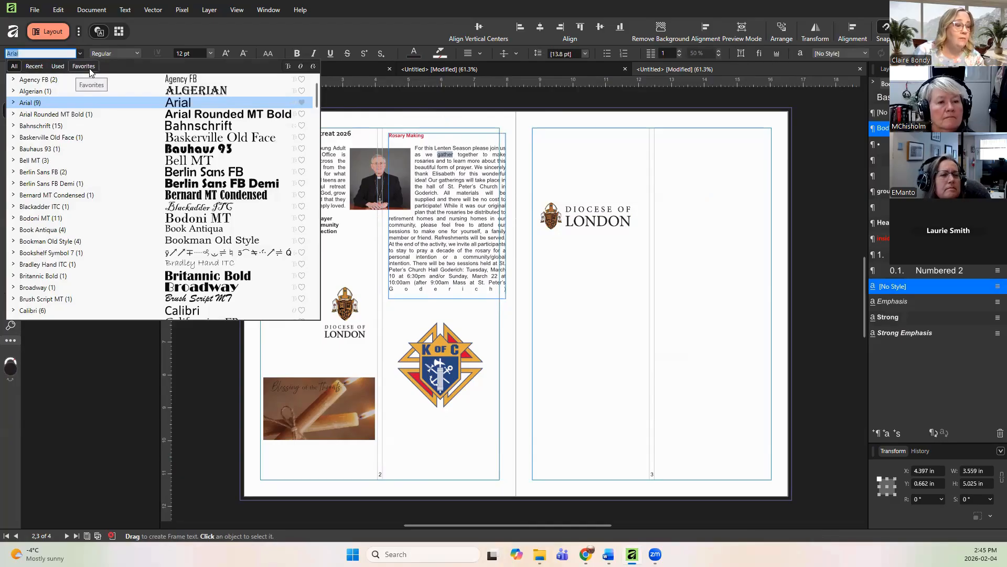
scroll(229, 220, "down", 5)
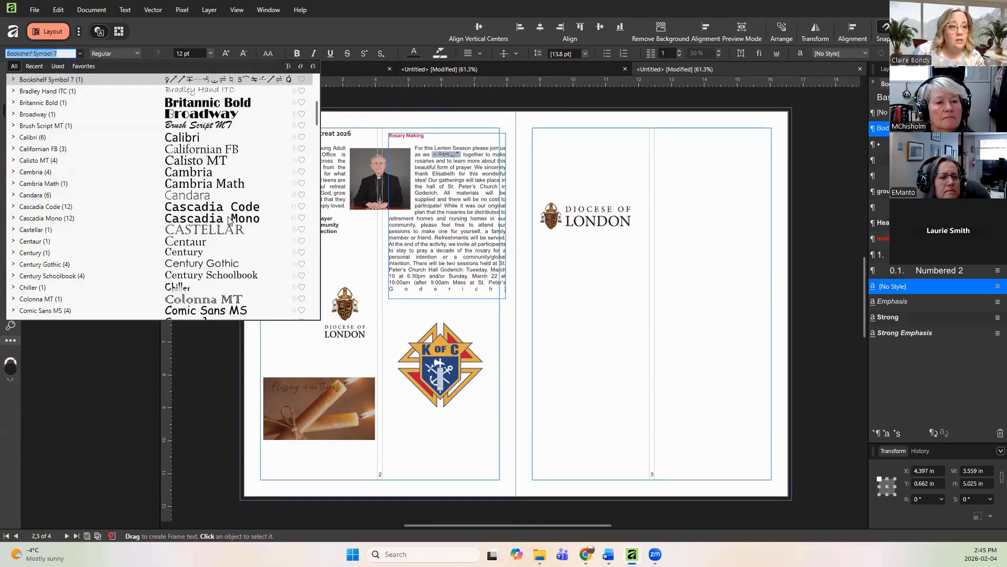
scroll(230, 220, "down", 3)
scroll(230, 220, "down", 2)
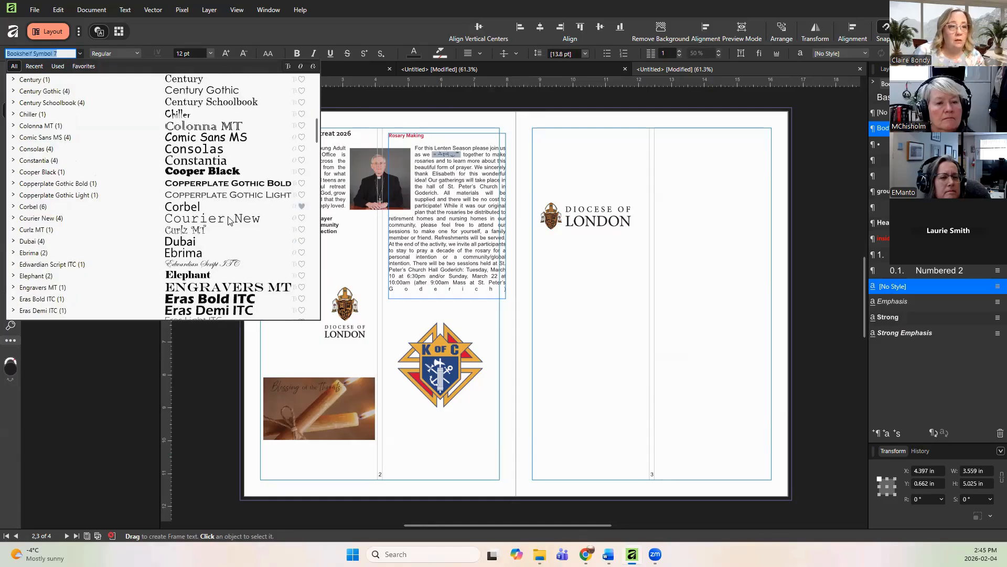
left_click(304, 231)
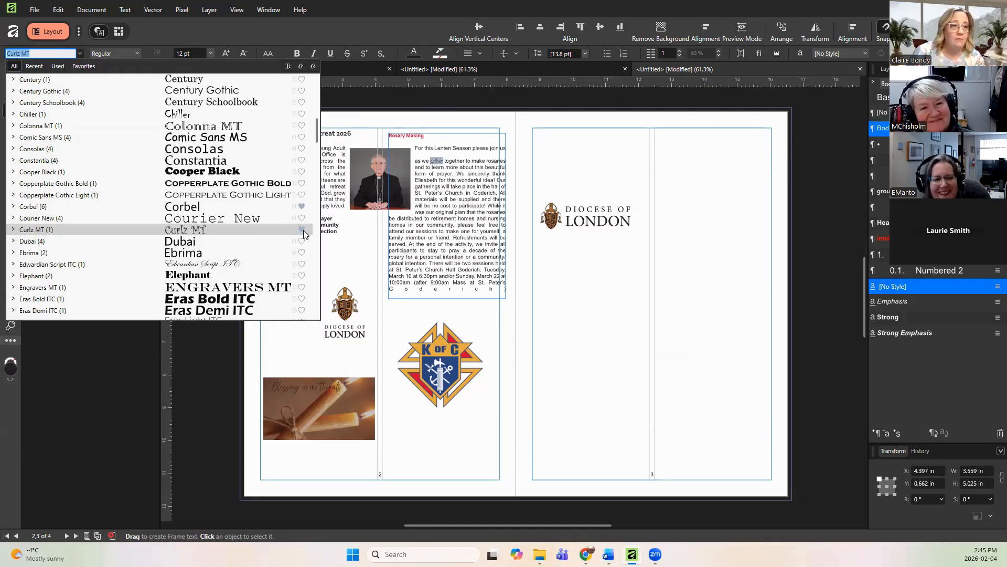
left_click(87, 67)
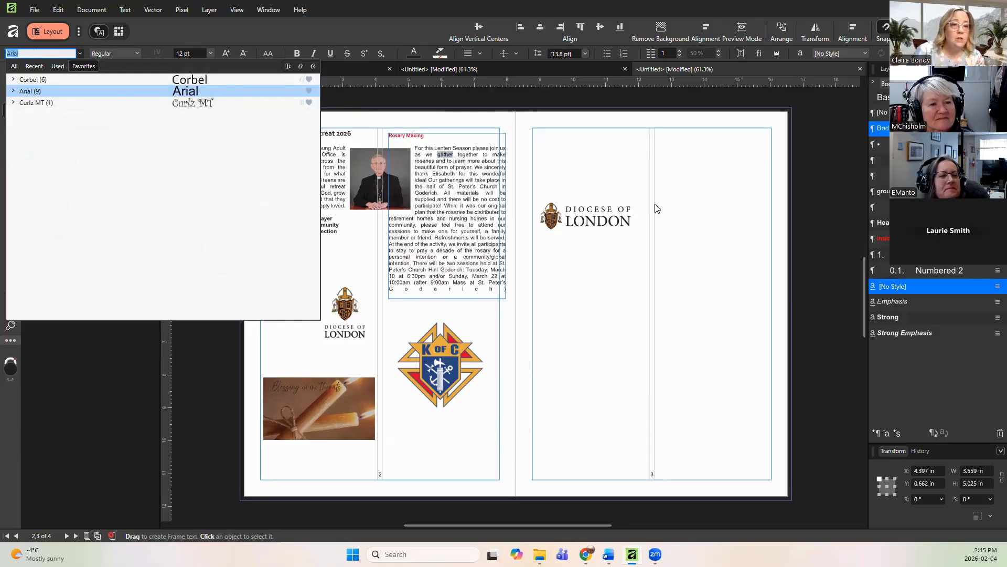
left_click(604, 286)
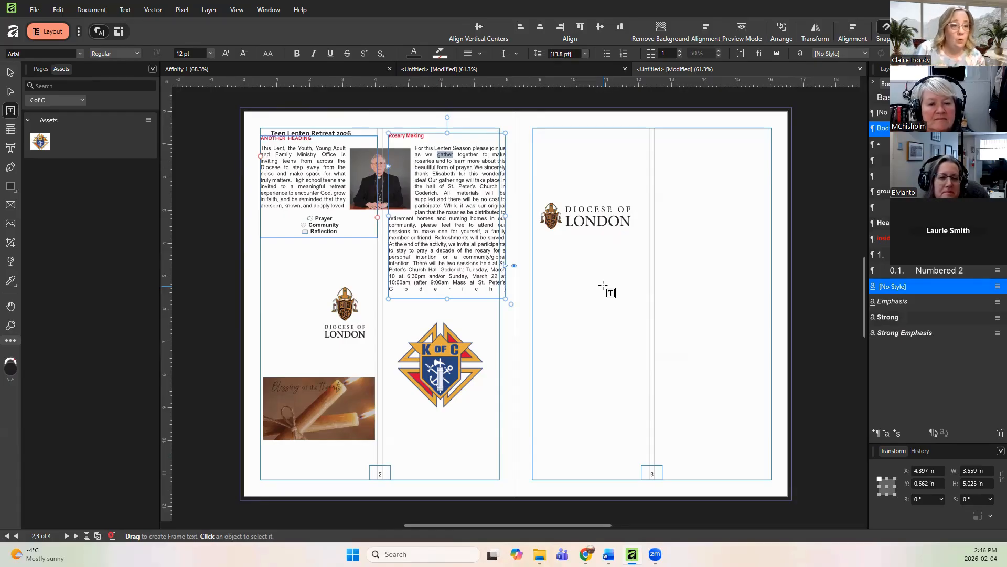
Step: Go to page 4 of the brochure and switch to the February 1st 2026 bulletin PDF in the browser
left_click(38, 67)
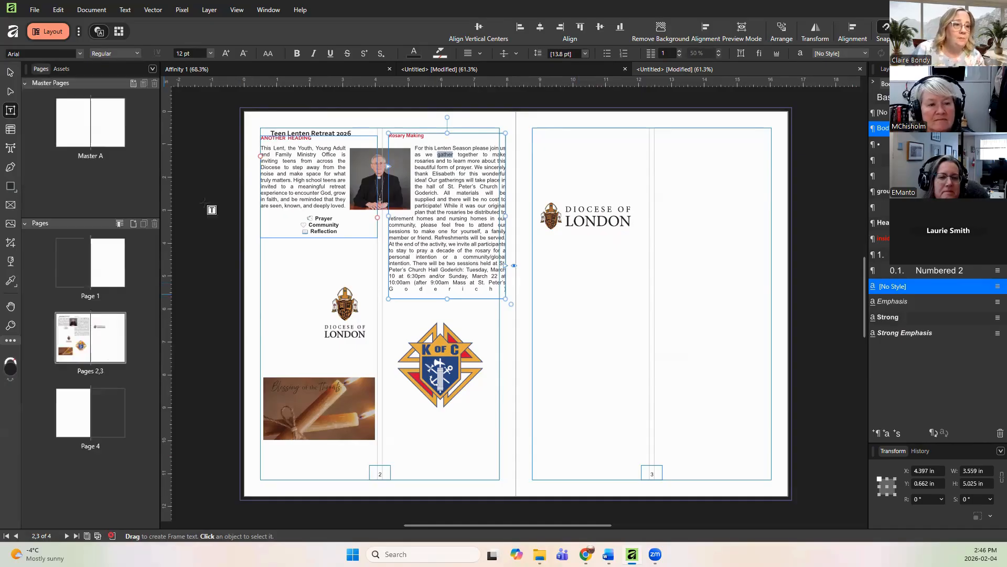
left_click(71, 424)
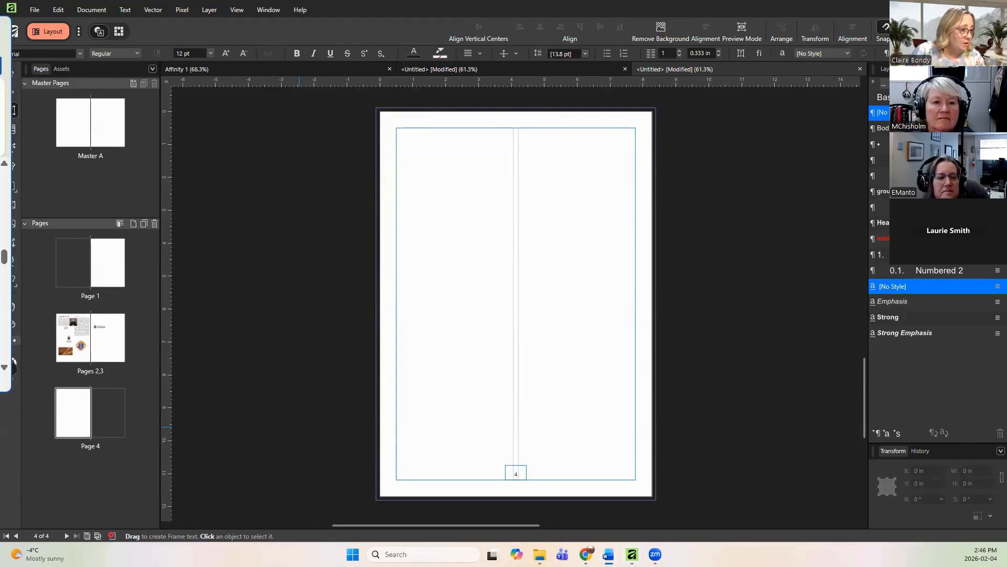
key("alt+Tab")
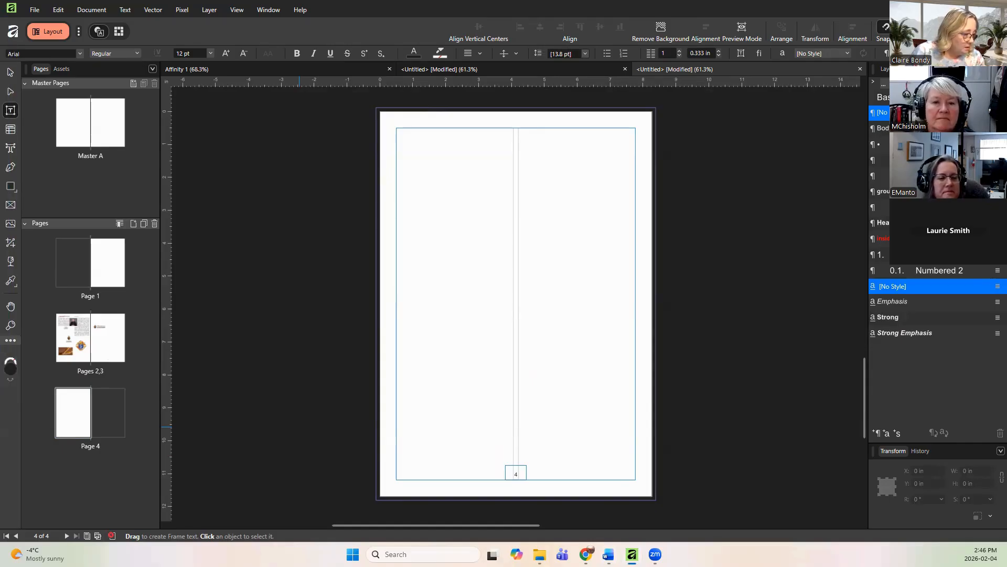
key("alt+Tab")
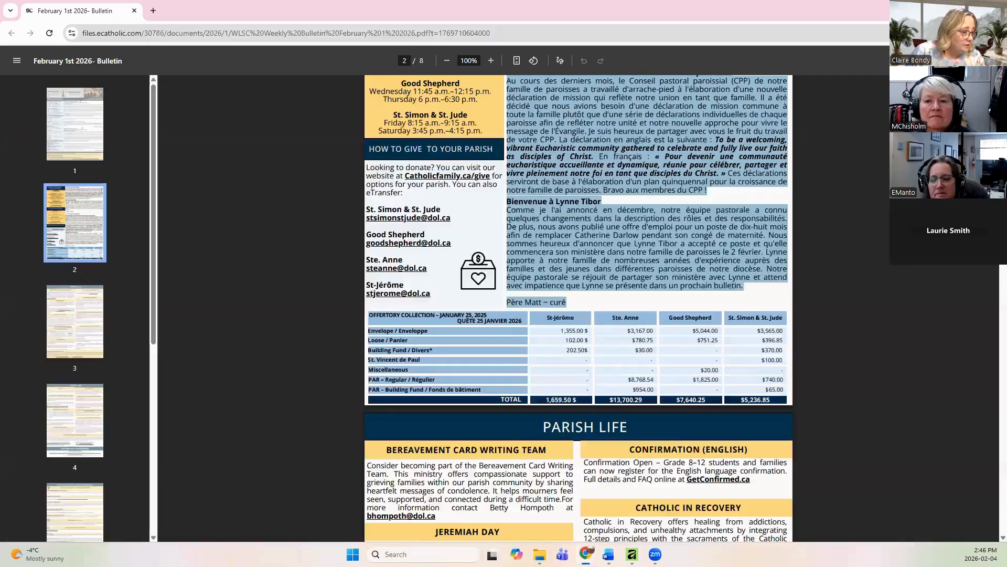
Step: Zoom the bulletin PDF out to 80% and examine the layout of its page 2
scroll(518, 383, "down", 3)
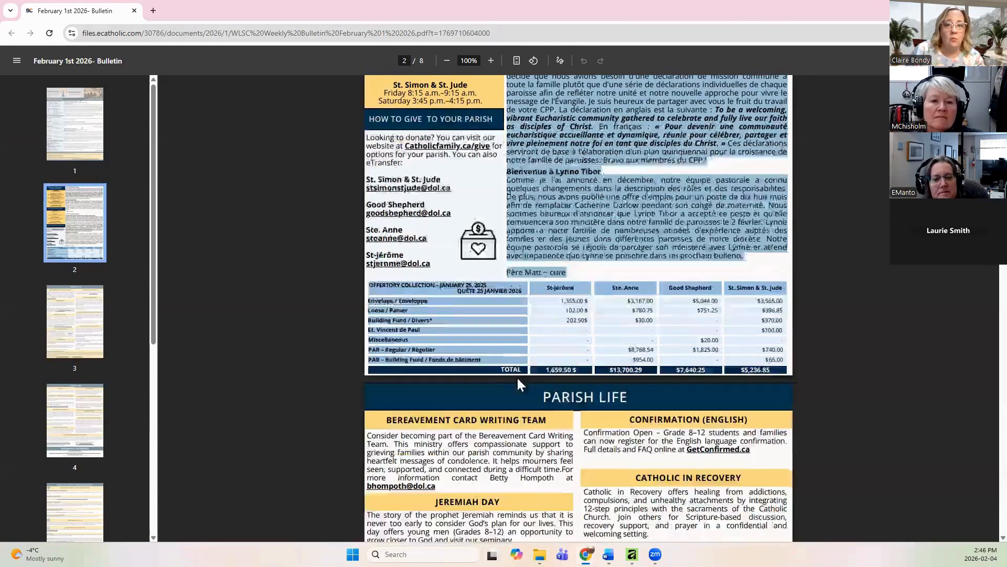
scroll(518, 382, "down", 2)
scroll(518, 383, "up", 5)
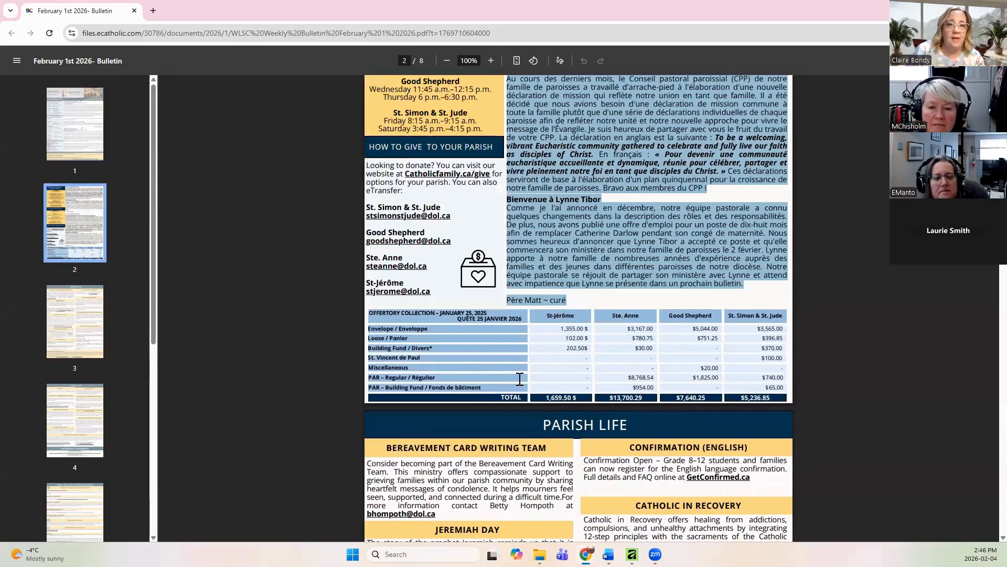
scroll(520, 378, "up", 5)
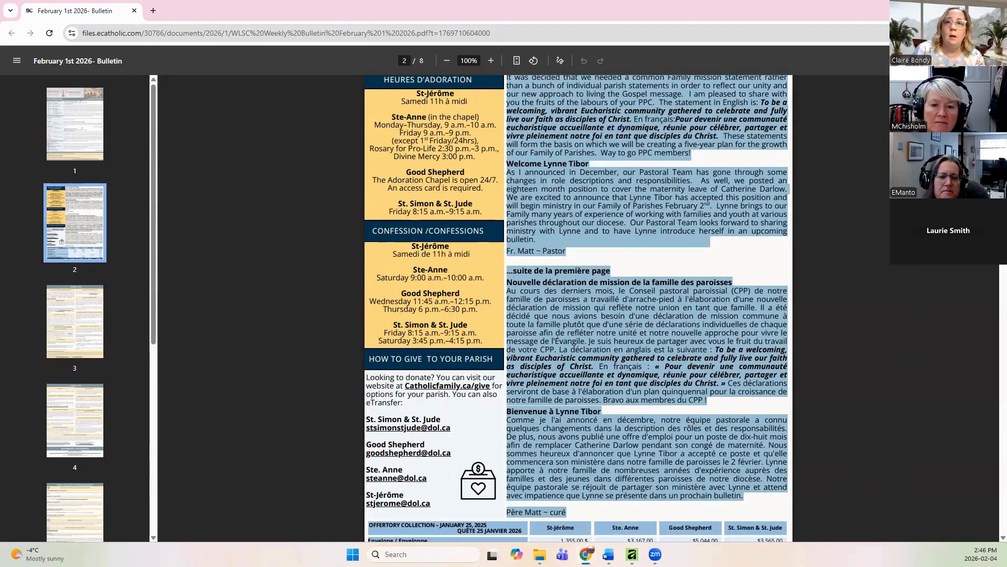
left_click(447, 61)
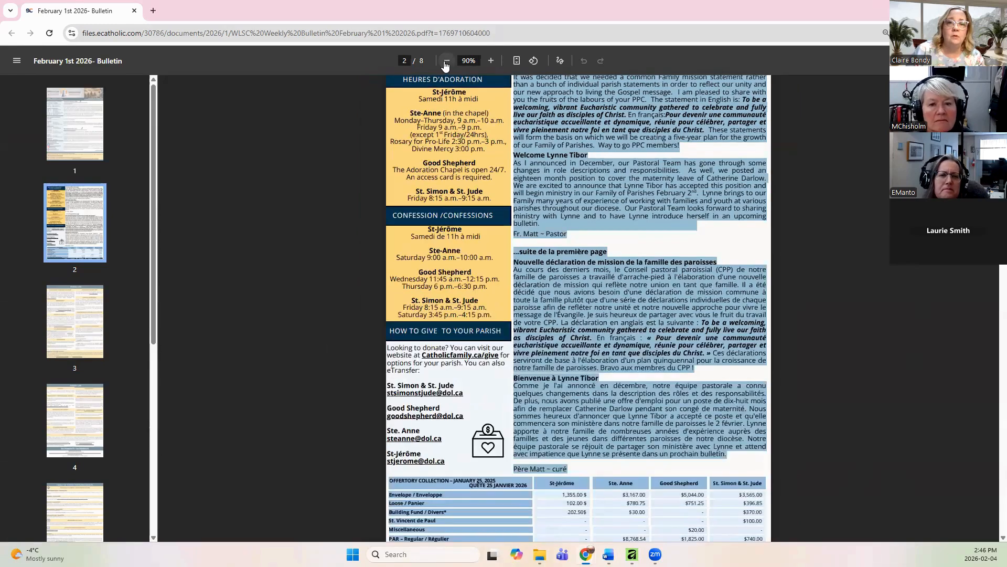
left_click(447, 62)
scroll(599, 255, "down", 1)
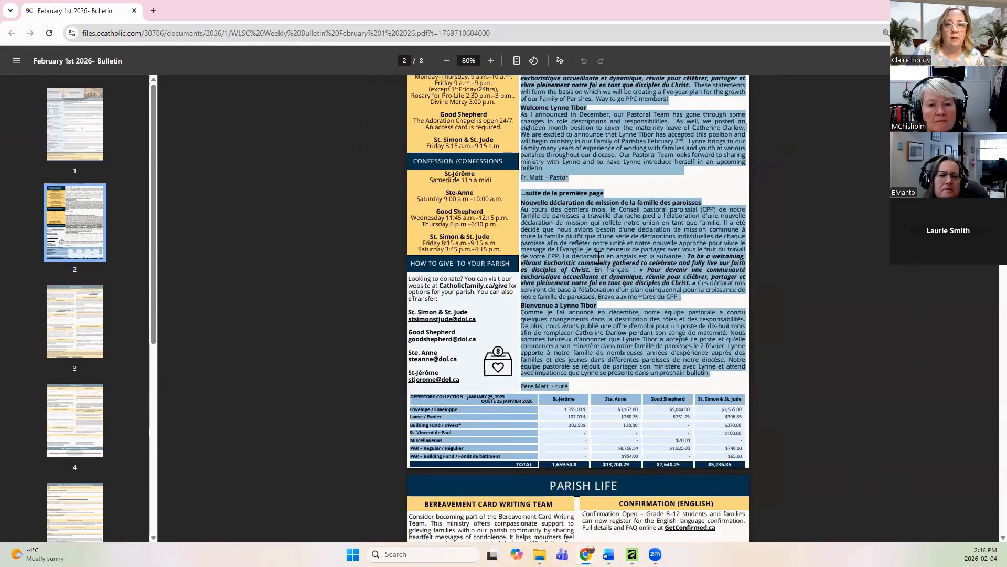
scroll(598, 257, "up", 2)
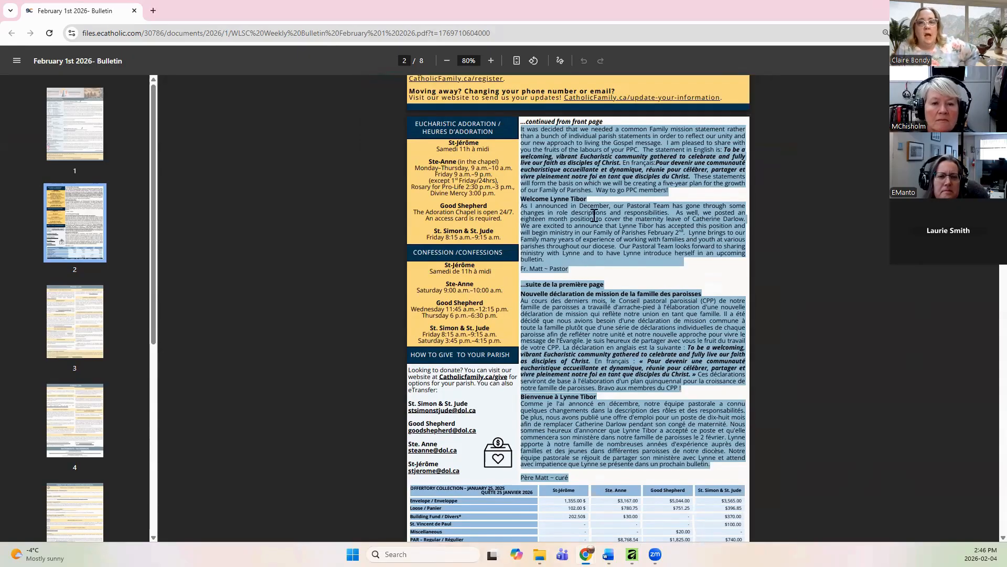
left_click(838, 254)
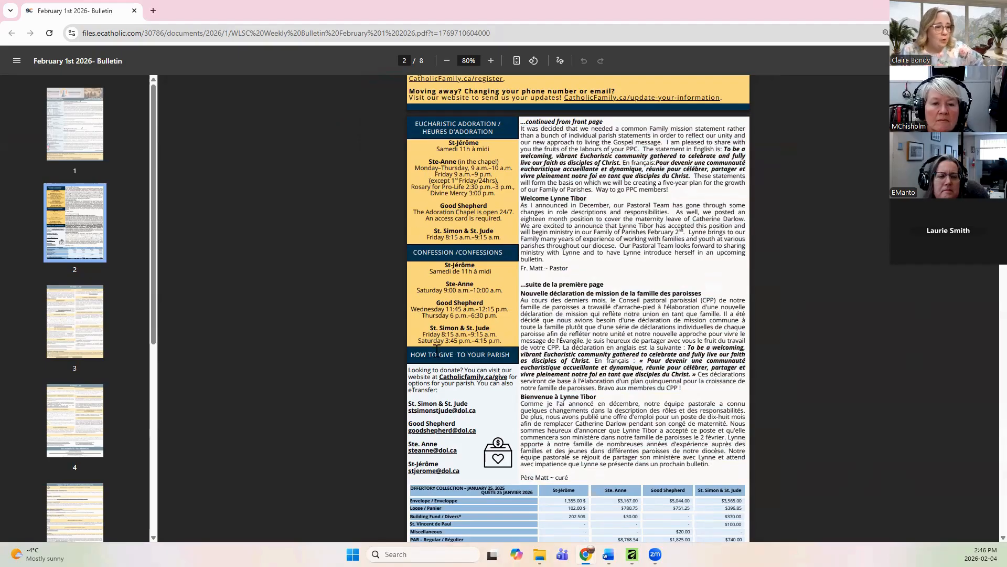
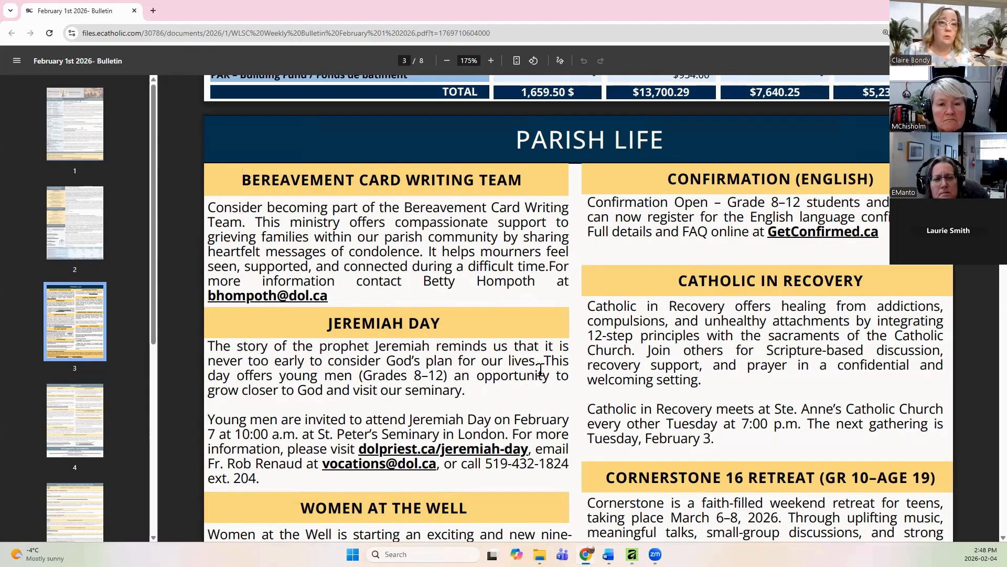
Step: Zoom the bulletin PDF out to 100%, examine its page 2, and return to the brochure layout
left_click(447, 60)
left_click(446, 60)
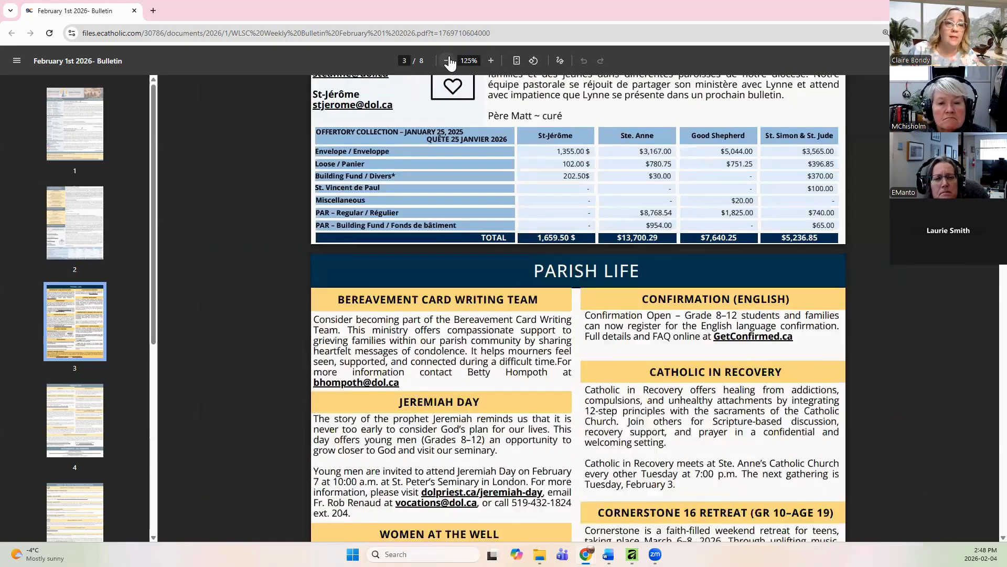
left_click(446, 60)
left_click(446, 60)
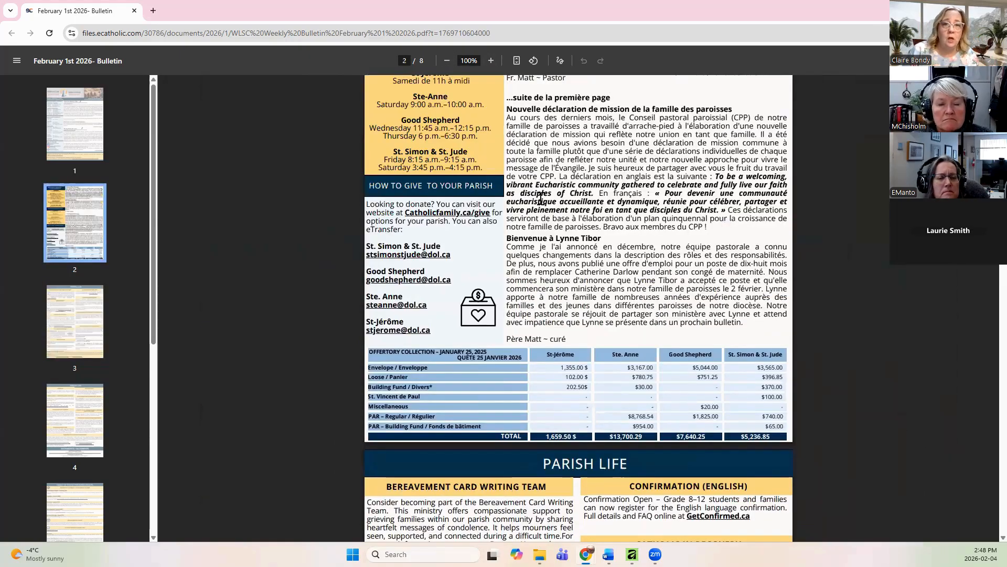
scroll(545, 215, "up", 2)
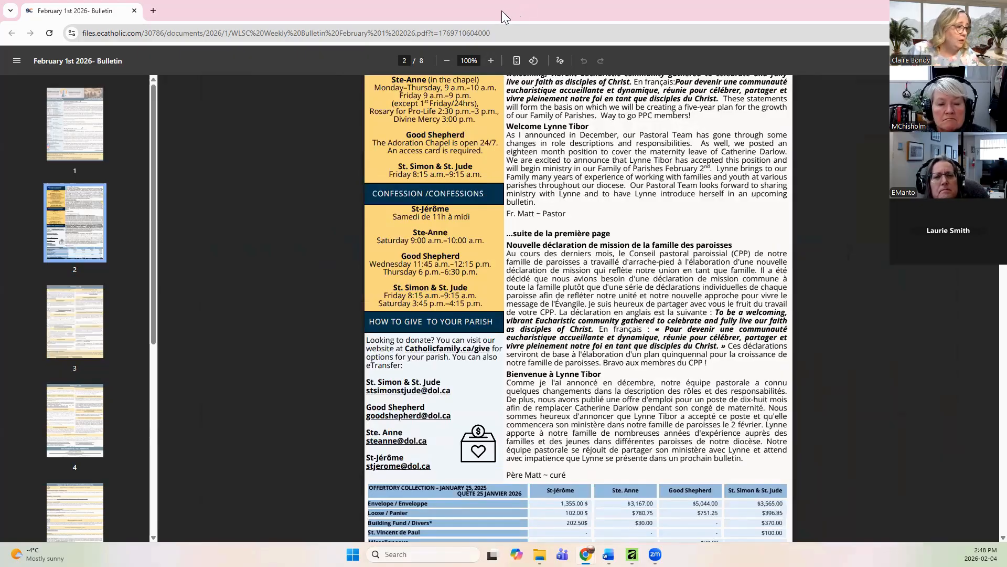
left_click(947, 8)
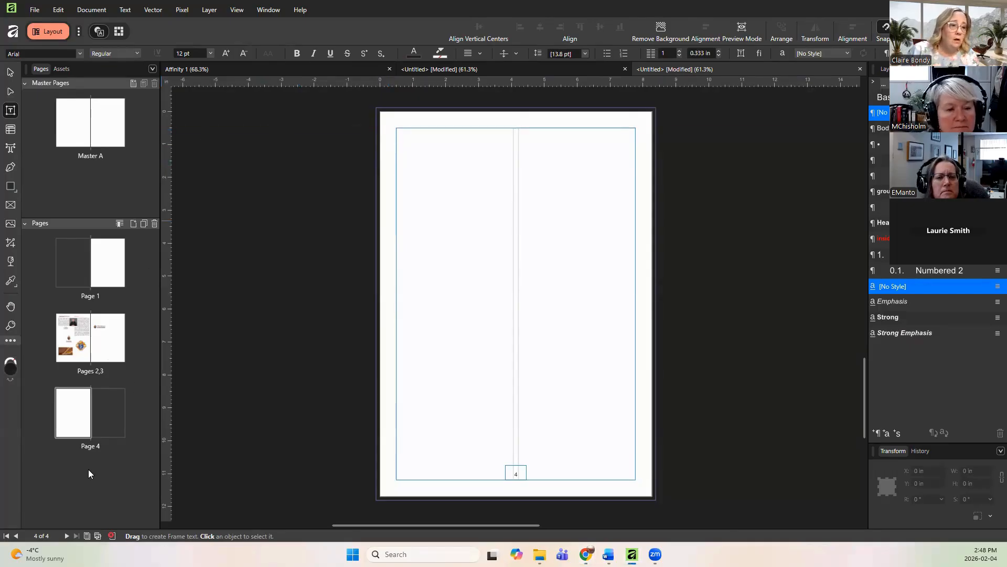
Step: Set page 4's column guides to 3 columns with a 0 in gutter
right_click(83, 415)
left_click(84, 412)
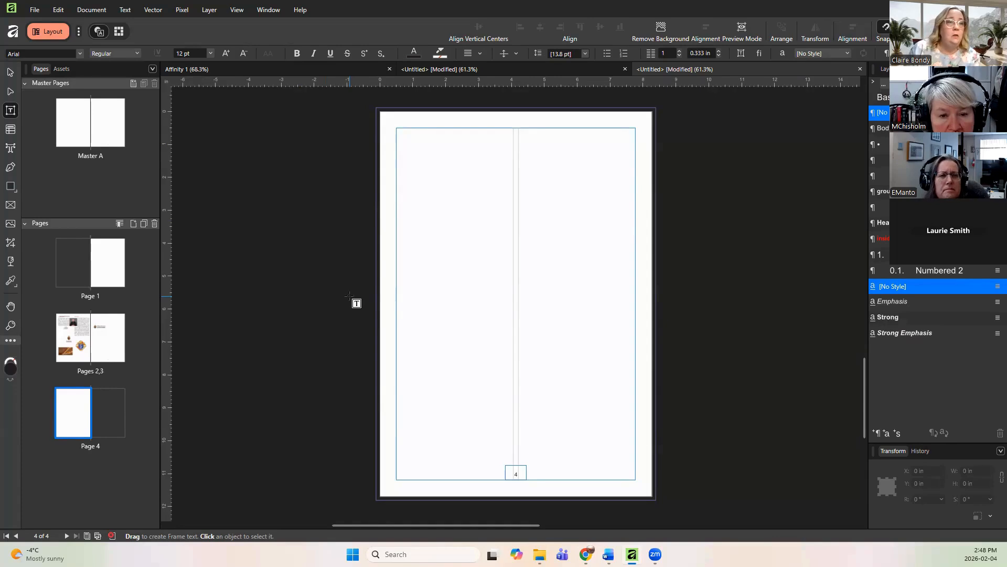
left_click(232, 10)
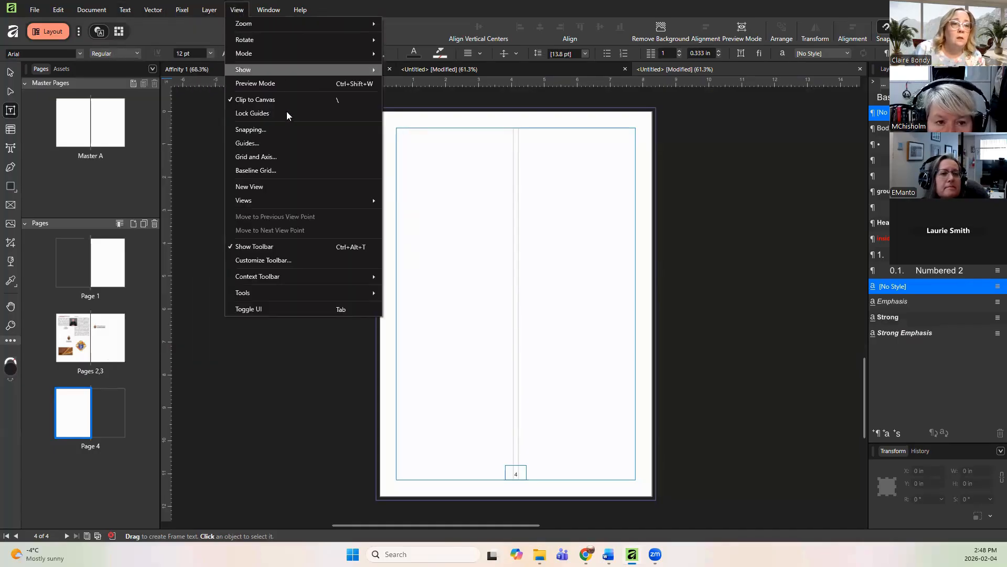
left_click(278, 142)
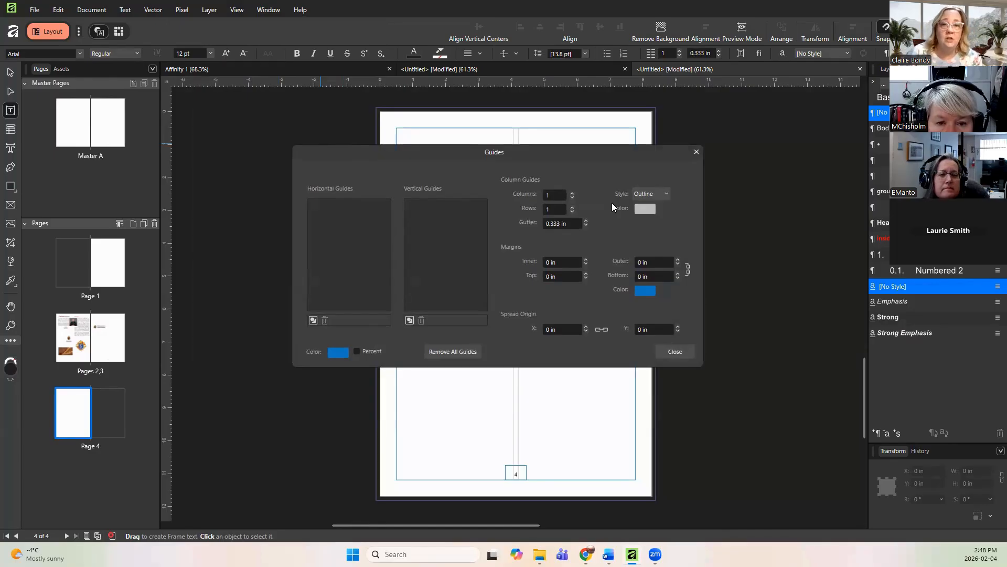
left_click(573, 193)
left_click(573, 193)
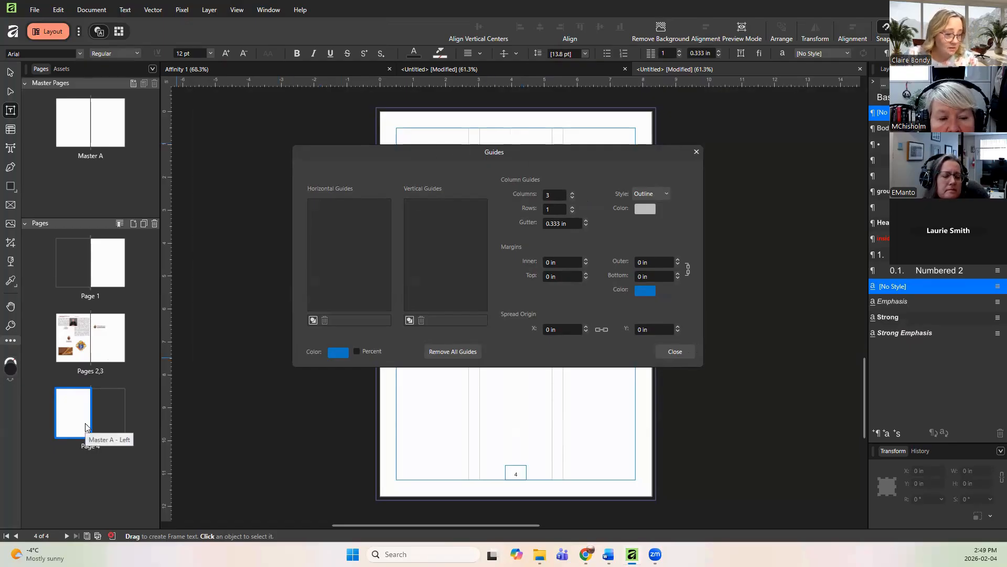
left_click(576, 224)
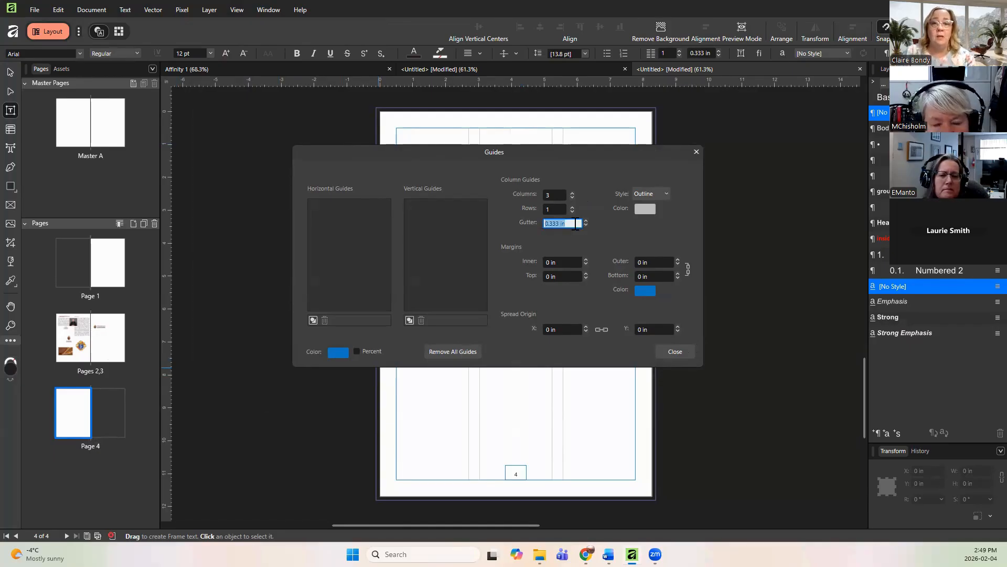
type("0")
key("Return")
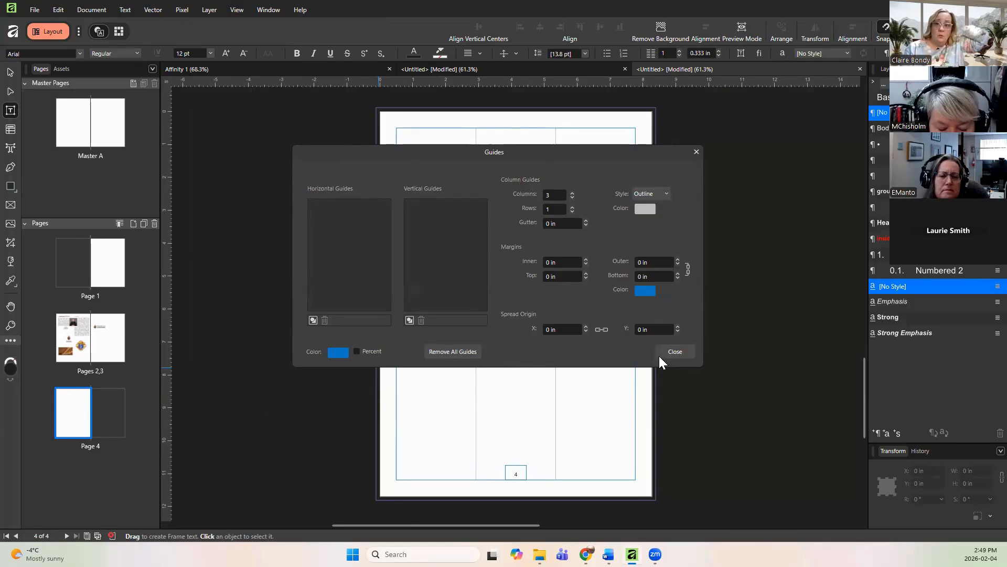
left_click(675, 352)
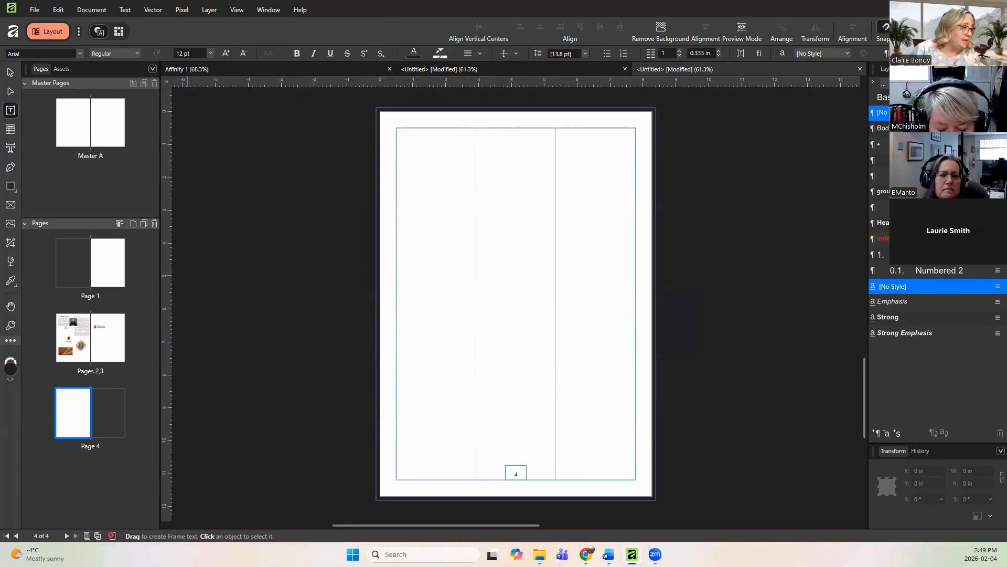
Step: Paste the EUCHARISTIC ADORATION heading as artistic text at page 4's top and scale it to the first column's width
left_click(10, 149)
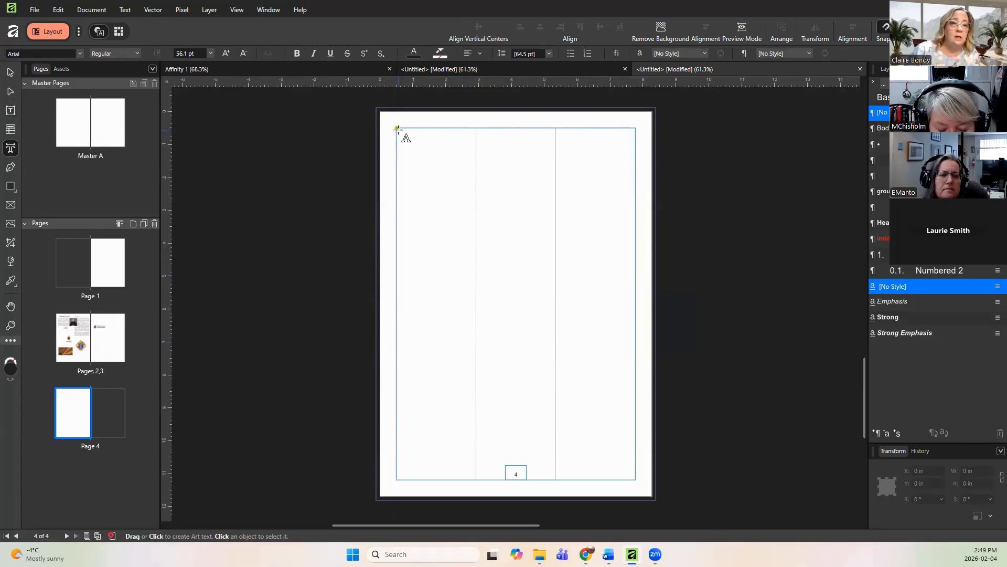
left_click_drag(397, 129, 448, 147)
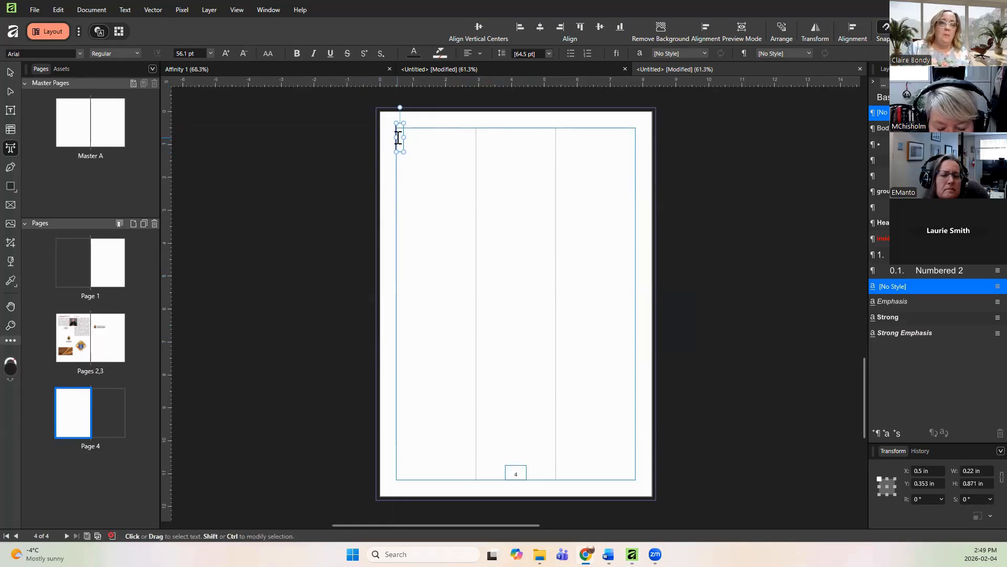
right_click(400, 138)
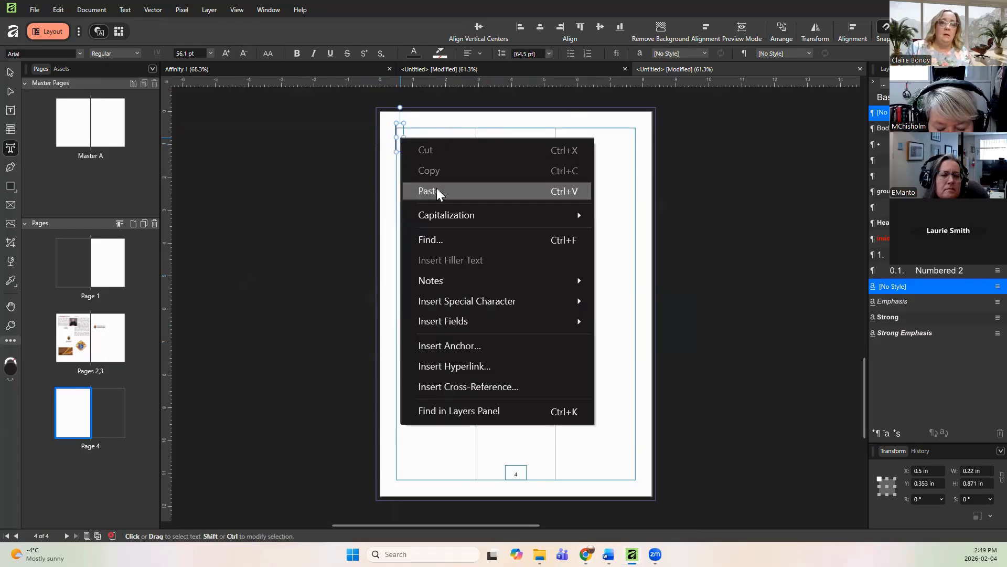
left_click(437, 188)
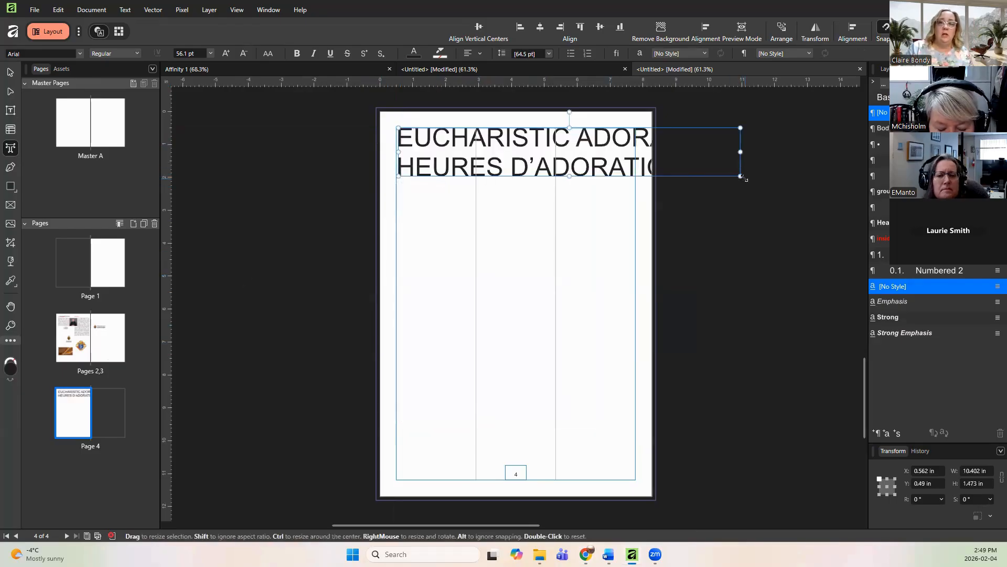
left_click_drag(741, 176, 476, 138)
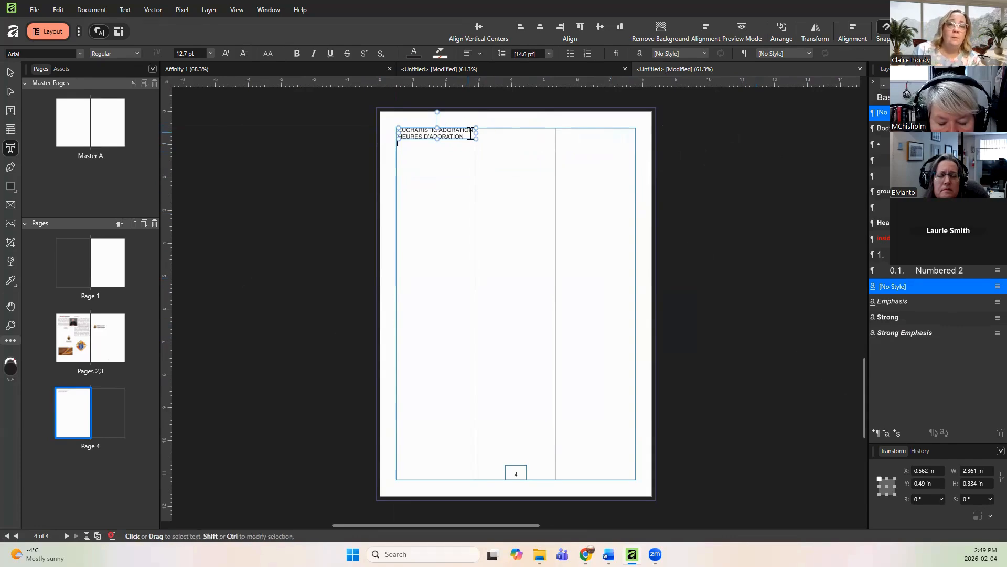
Step: Select the heading text and set its colour to white (255, 255, 255)
left_click_drag(470, 134, 399, 129)
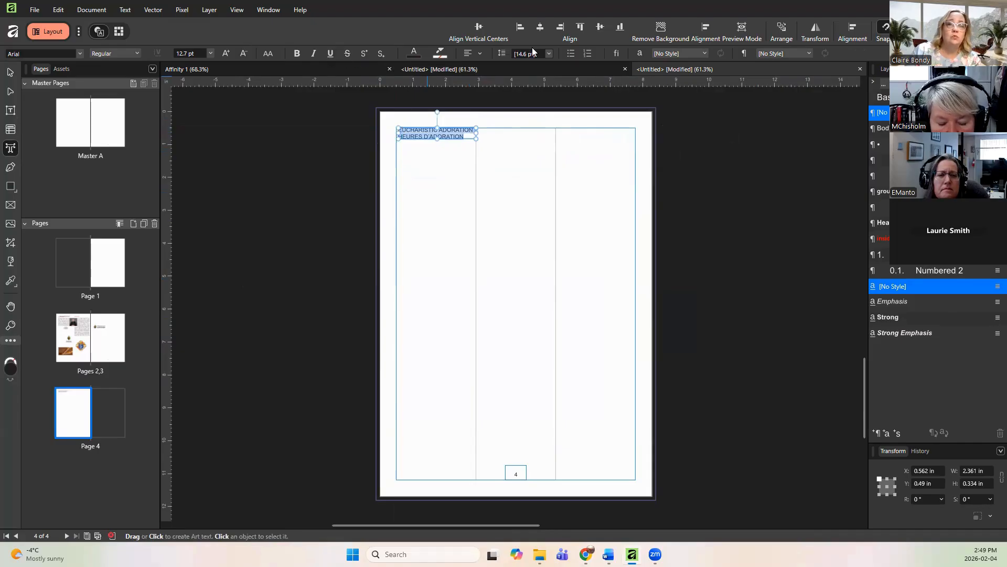
left_click(414, 55)
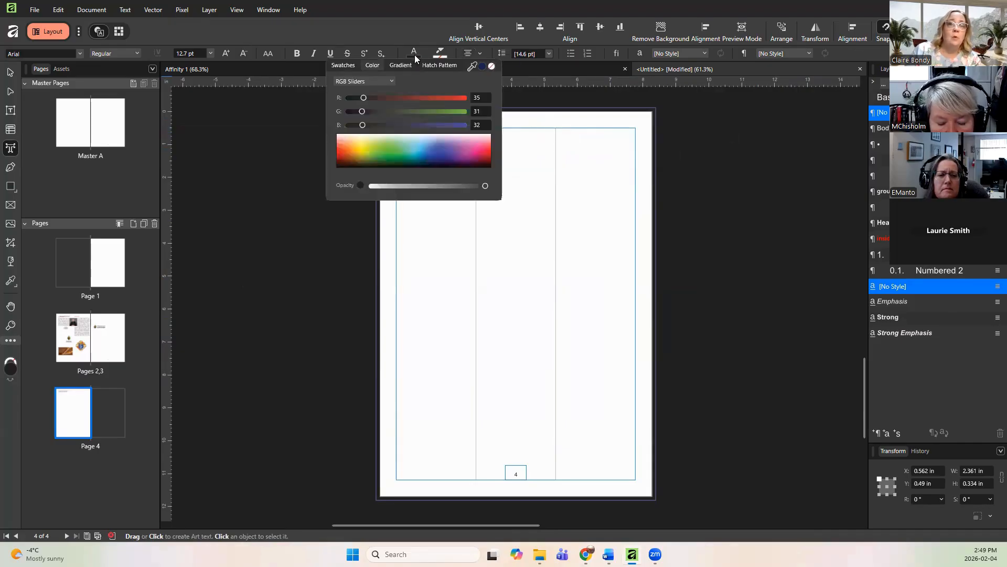
left_click(338, 136)
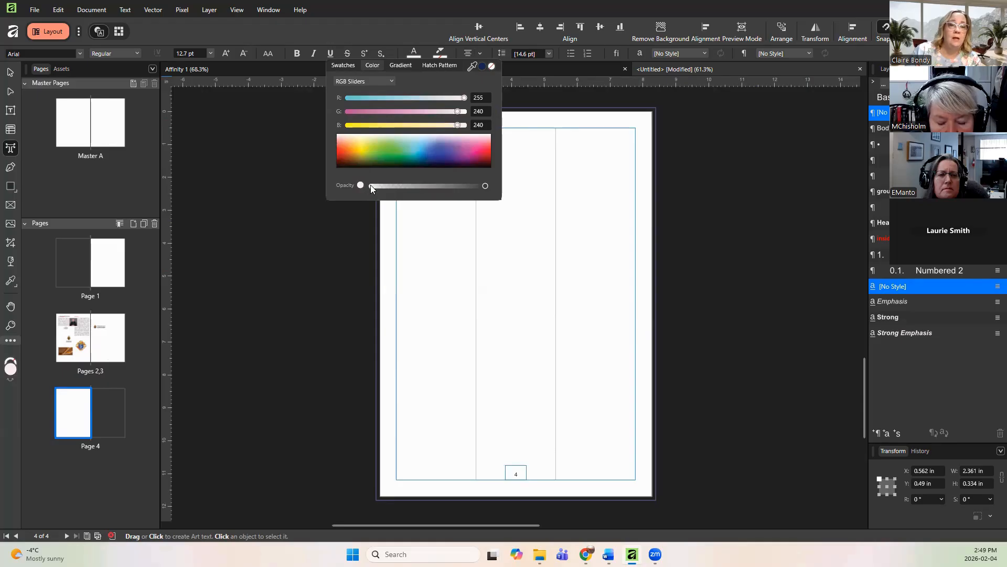
left_click(337, 134)
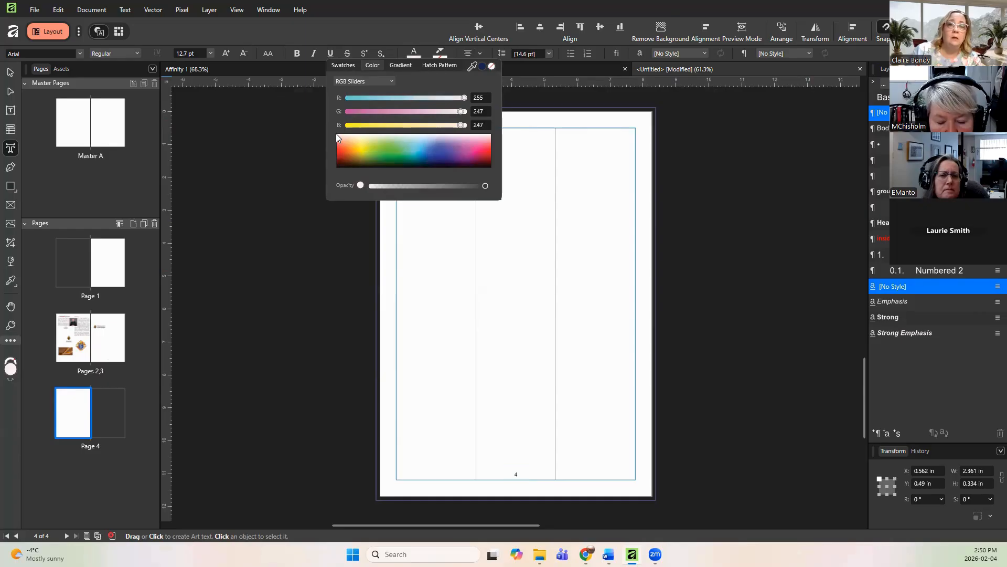
left_click(468, 123)
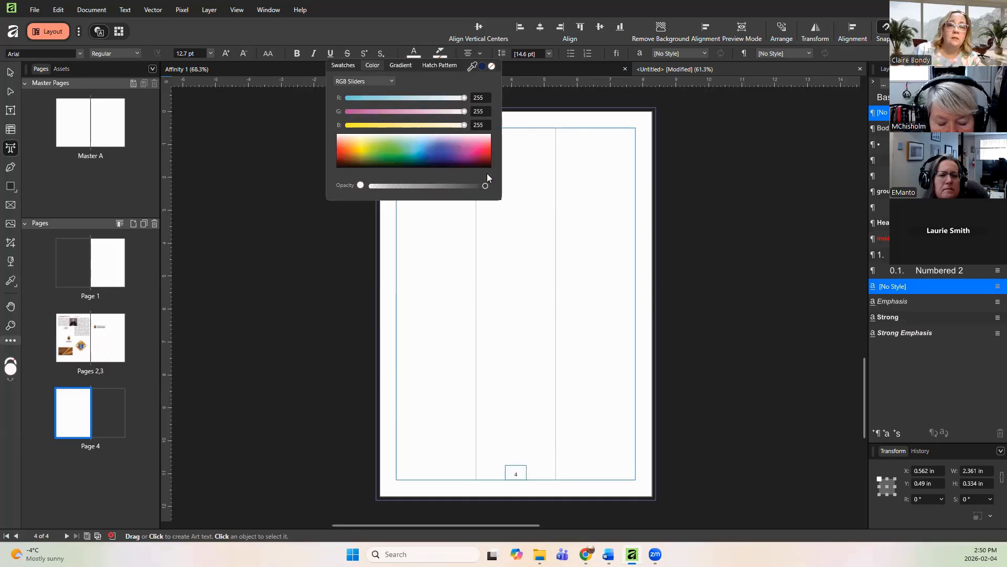
left_click(562, 182)
left_click(462, 145)
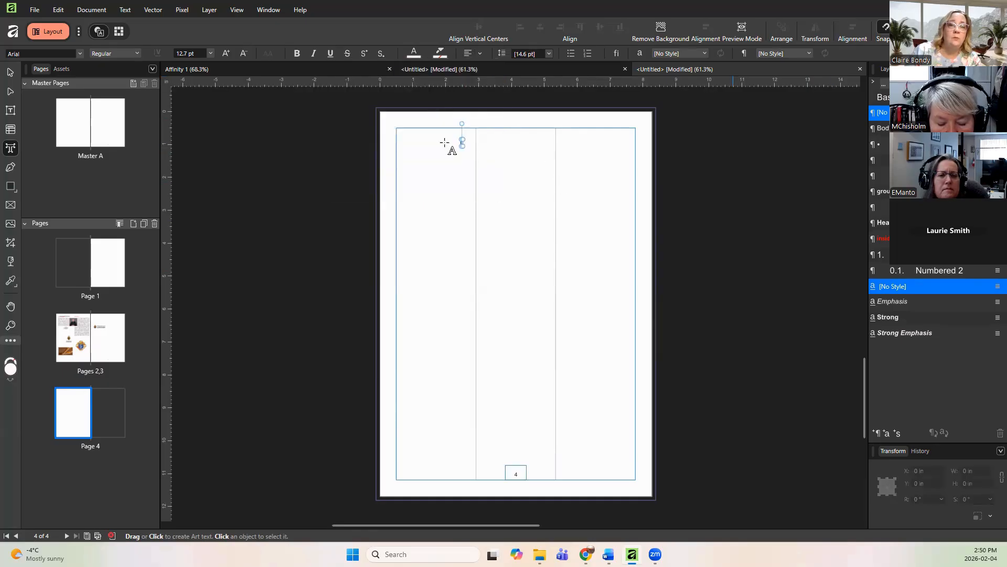
Step: Draw a rectangle about 2.4 in wide and 0.53 in tall over the heading at the first column's top
left_click(441, 140)
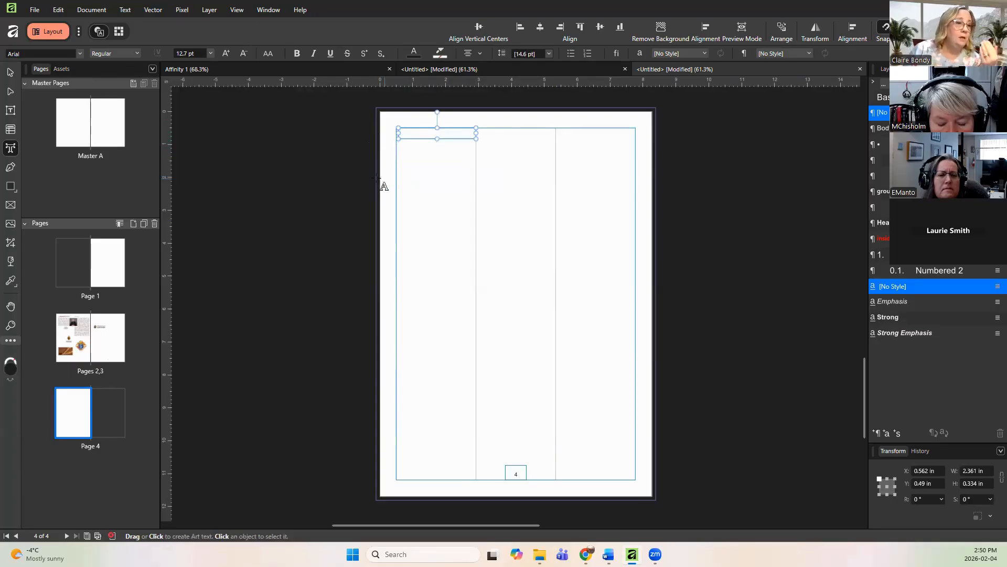
left_click(11, 188)
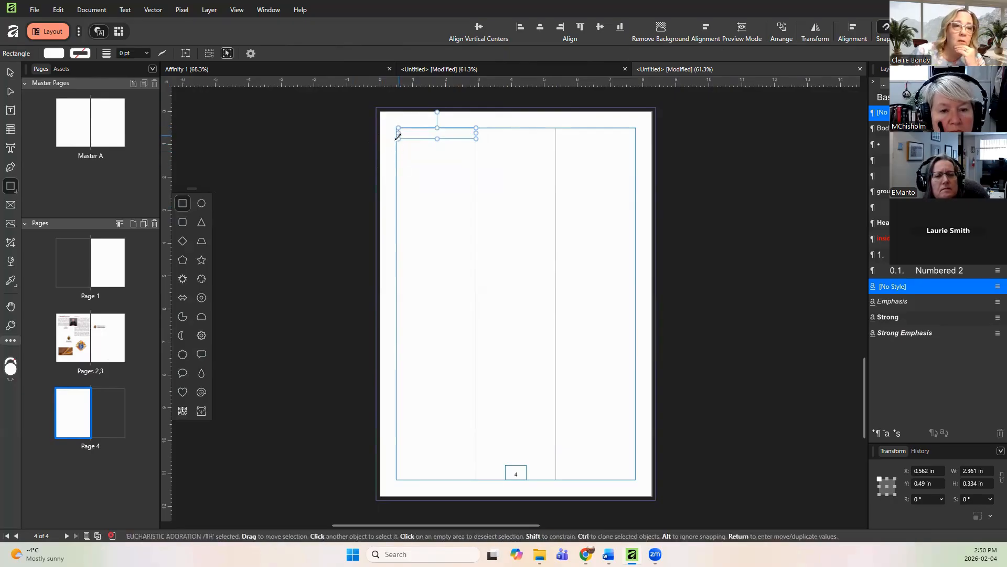
left_click(400, 160)
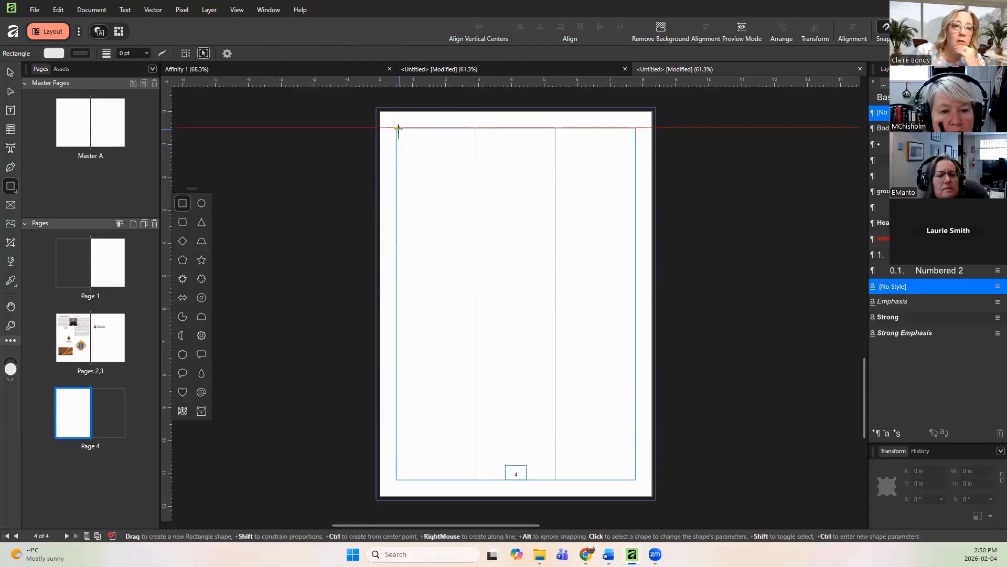
left_click_drag(397, 128, 476, 145)
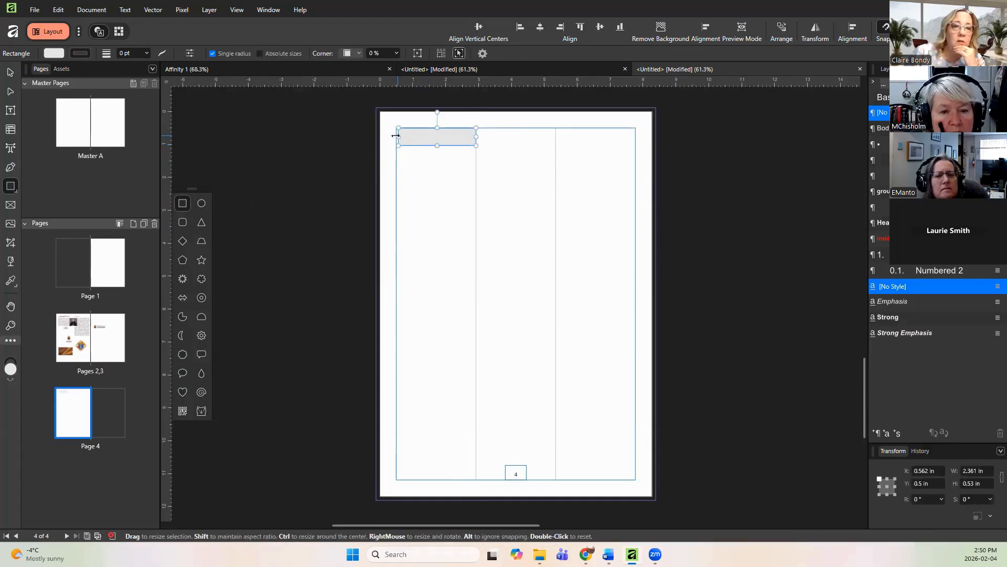
left_click_drag(395, 136, 393, 136)
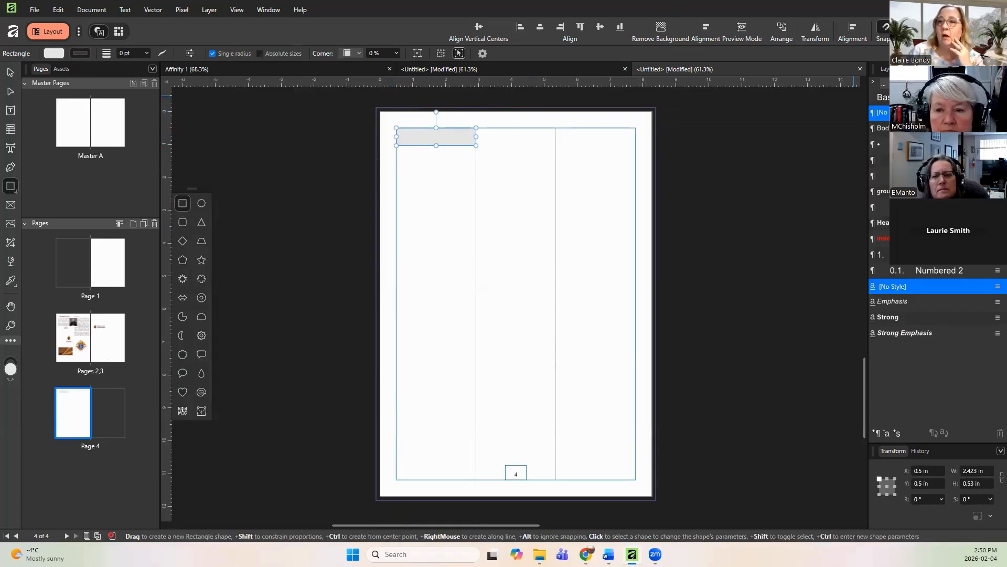
Step: Turn on the Color and Swatches panels in the panel customisation settings
left_click(1000, 69)
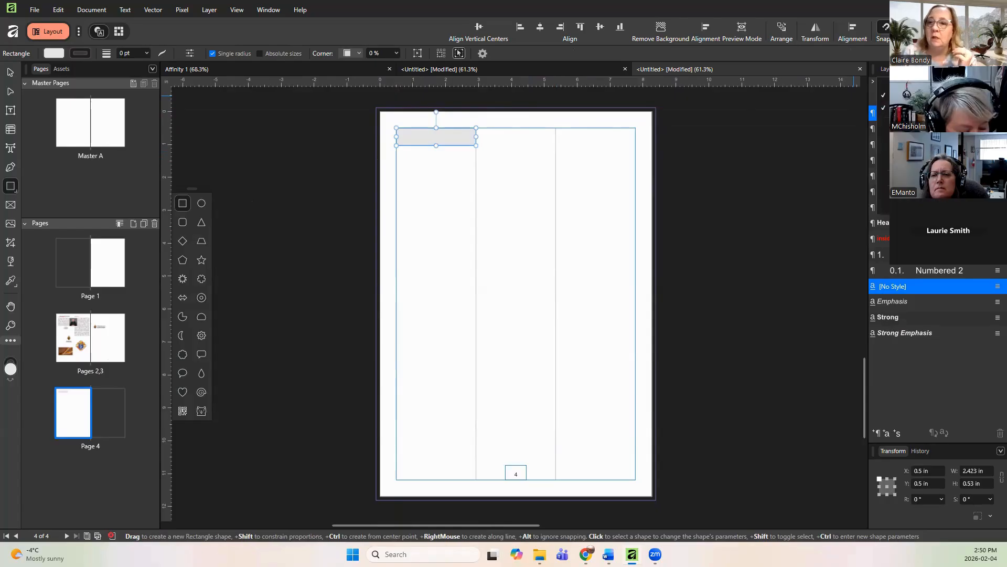
left_click(940, 178)
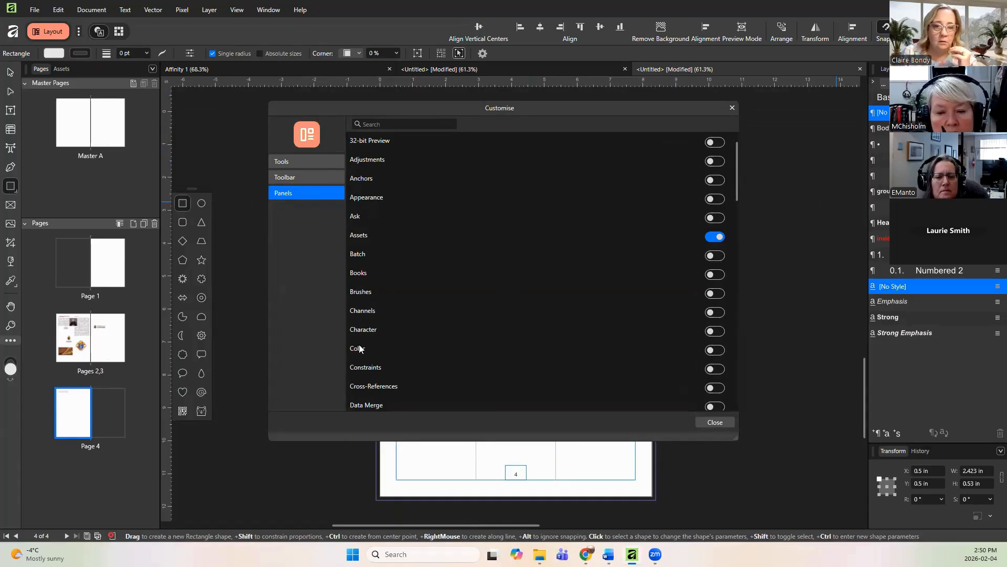
left_click(722, 350)
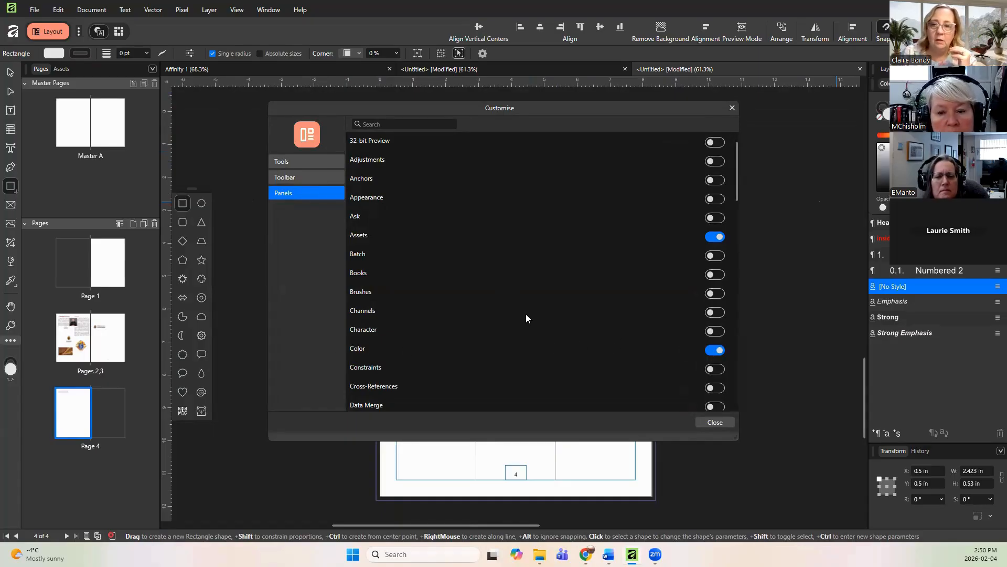
scroll(528, 314, "down", 7)
scroll(530, 313, "down", 7)
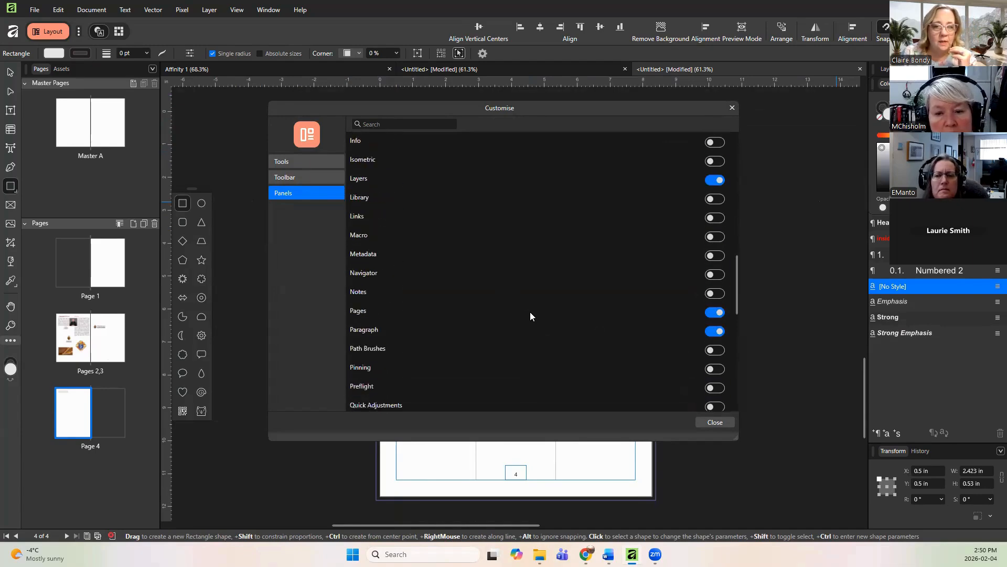
scroll(529, 316, "down", 3)
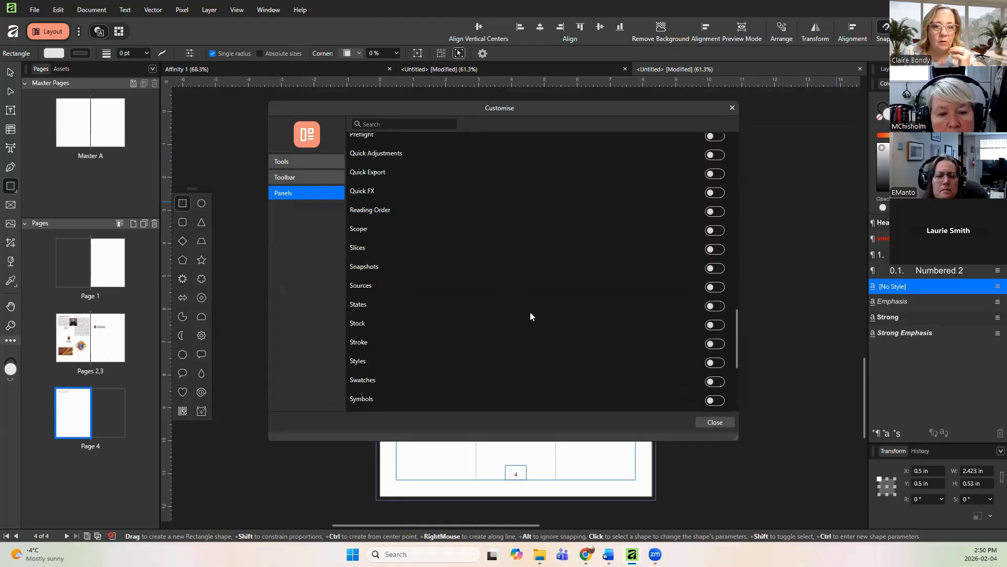
left_click(719, 384)
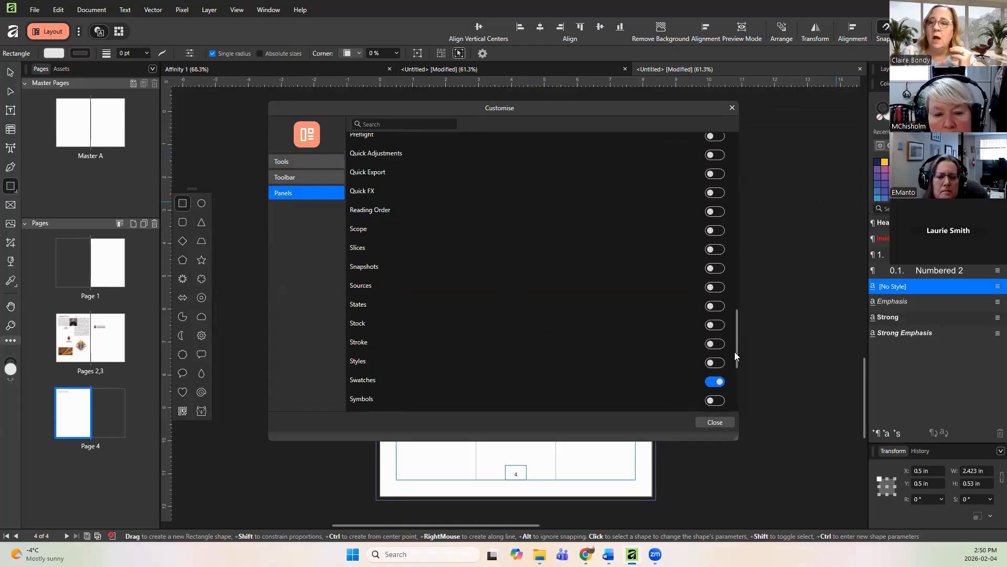
left_click(733, 107)
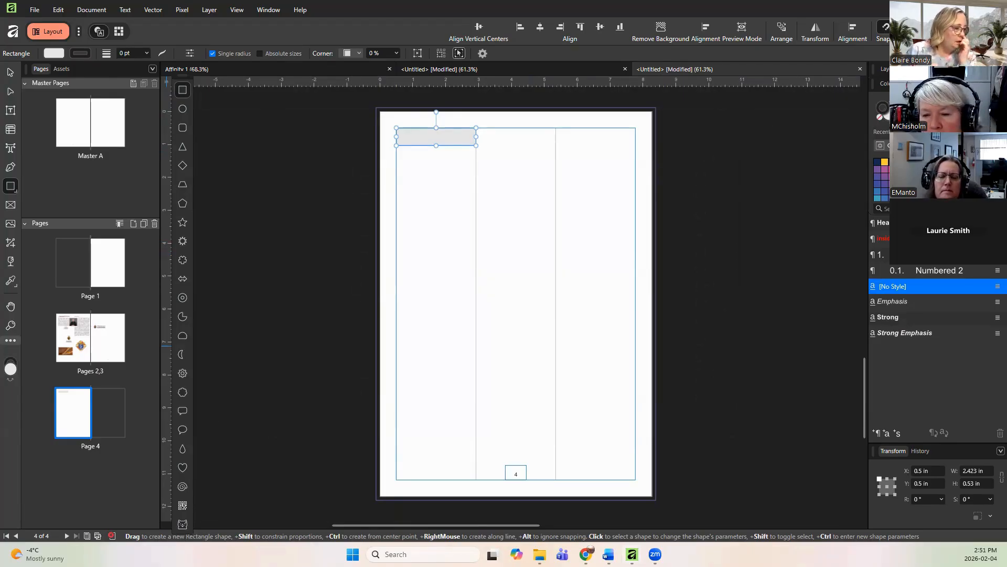
key("alt+Tab")
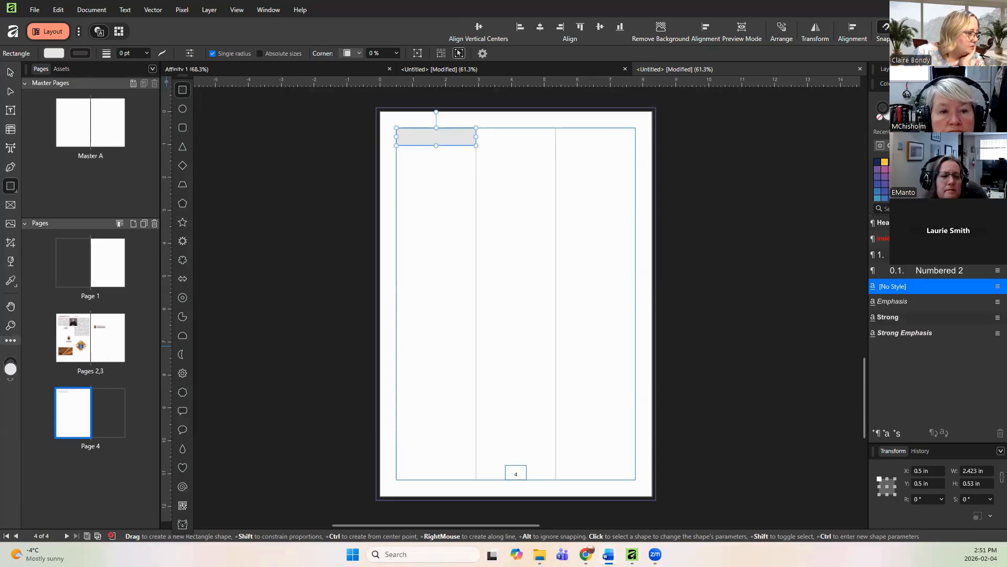
Step: Paste the parish logo onto page 4 and enlarge it to about 4.9 in wide across the right columns
key("ctrl+v")
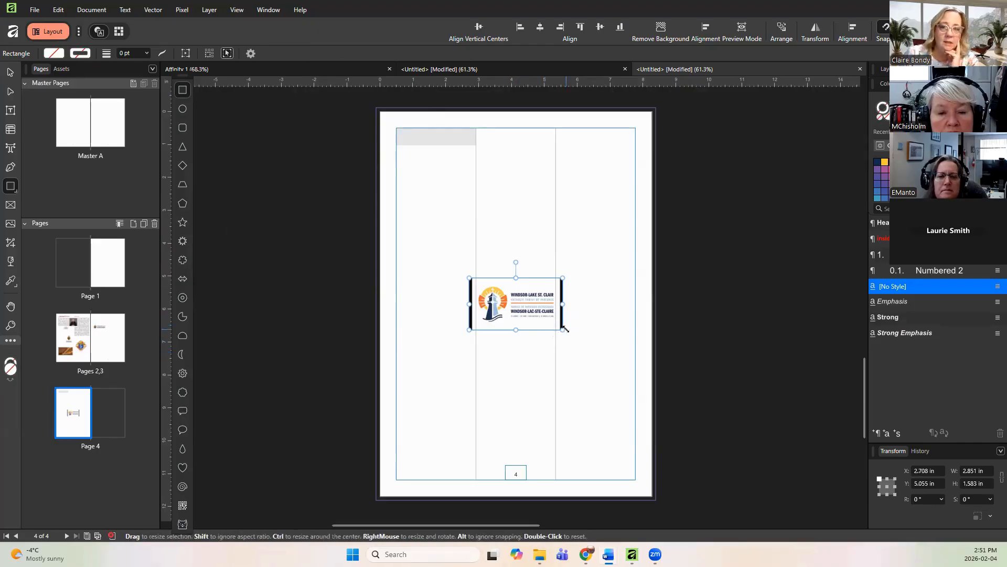
left_click_drag(567, 324, 629, 368)
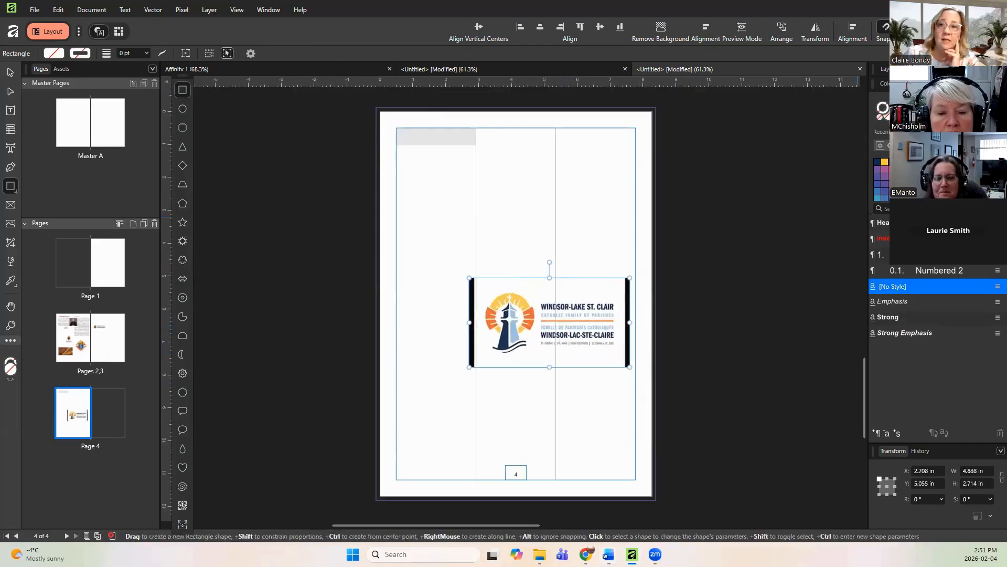
left_click(903, 132)
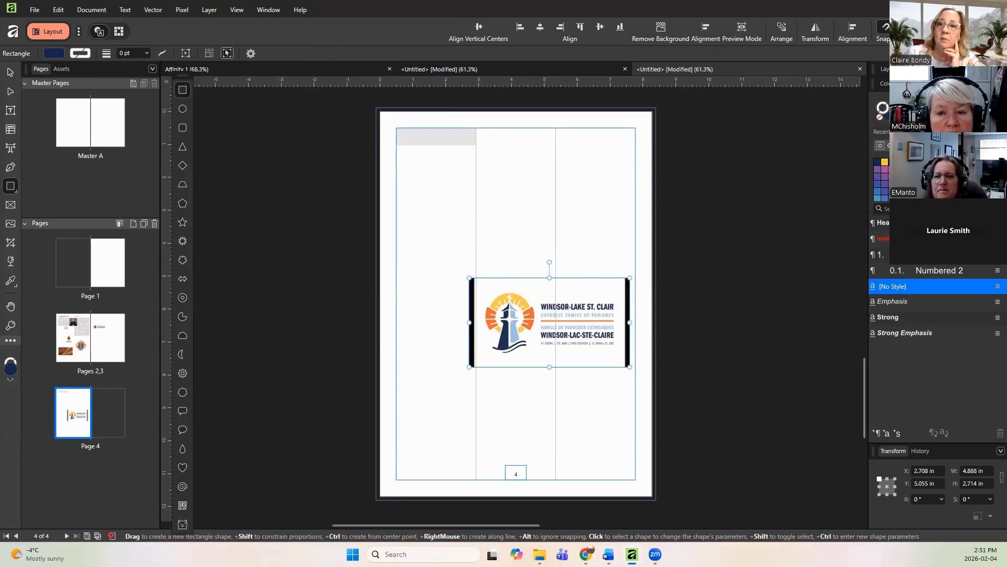
left_click_drag(904, 116, 505, 295)
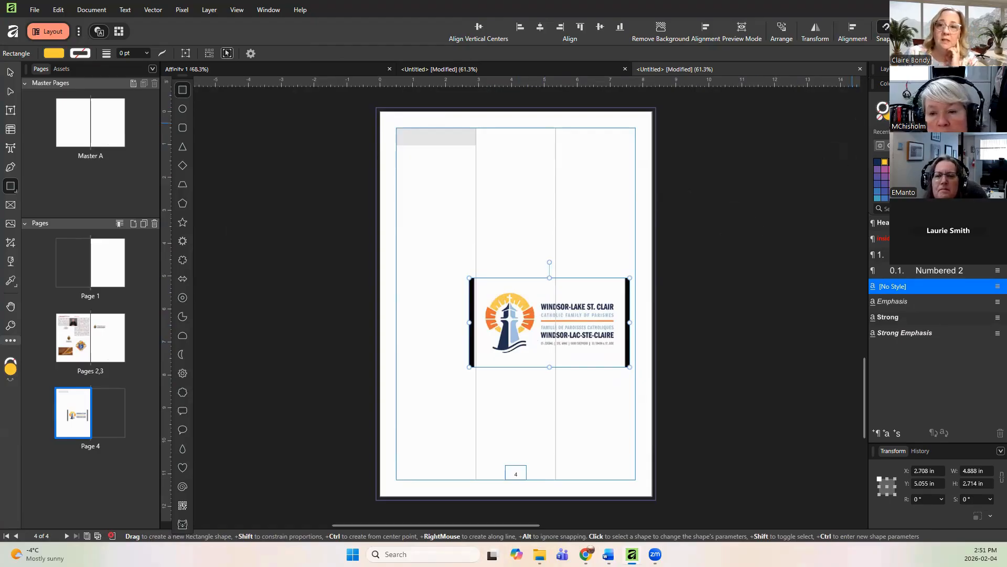
left_click_drag(903, 117, 502, 338)
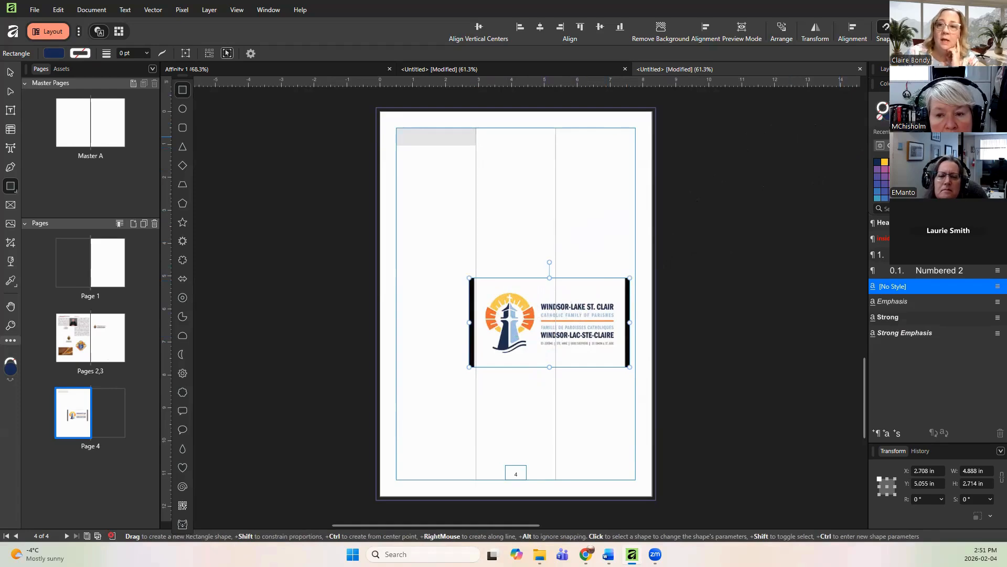
Step: Fill the heading rectangle with the recent navy swatch from a floating Color and Swatches panel
left_click(449, 138)
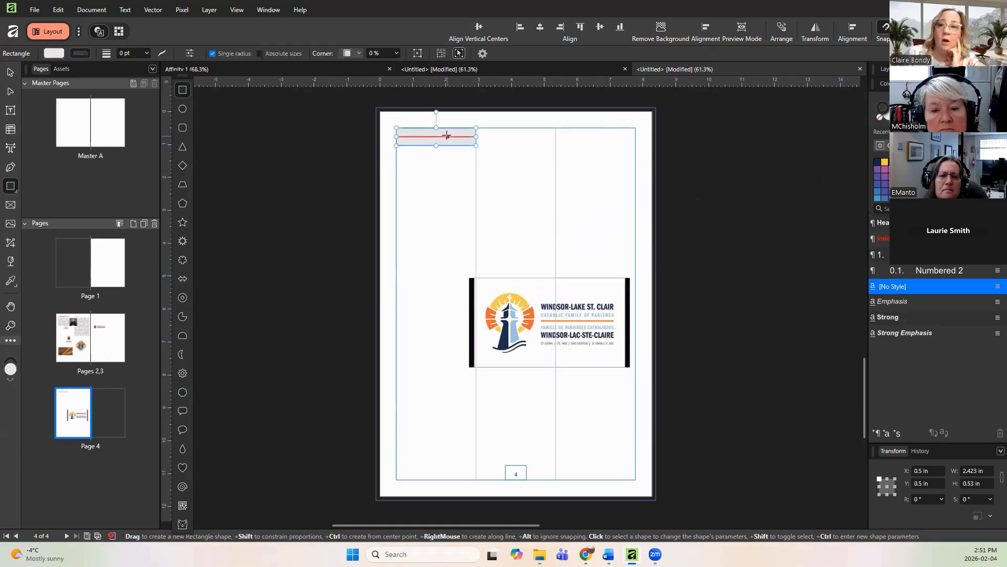
left_click(886, 69)
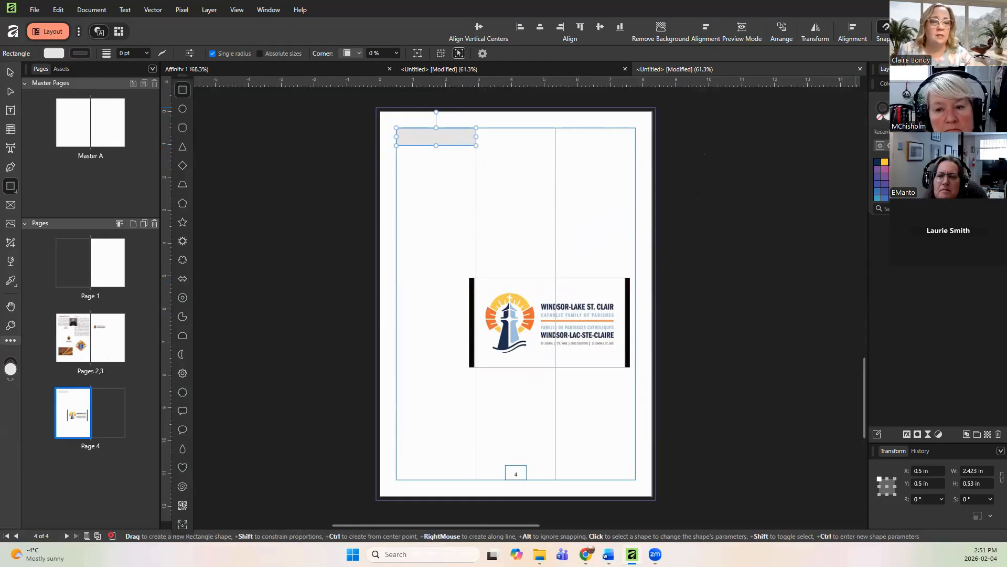
left_click_drag(947, 83, 292, 115)
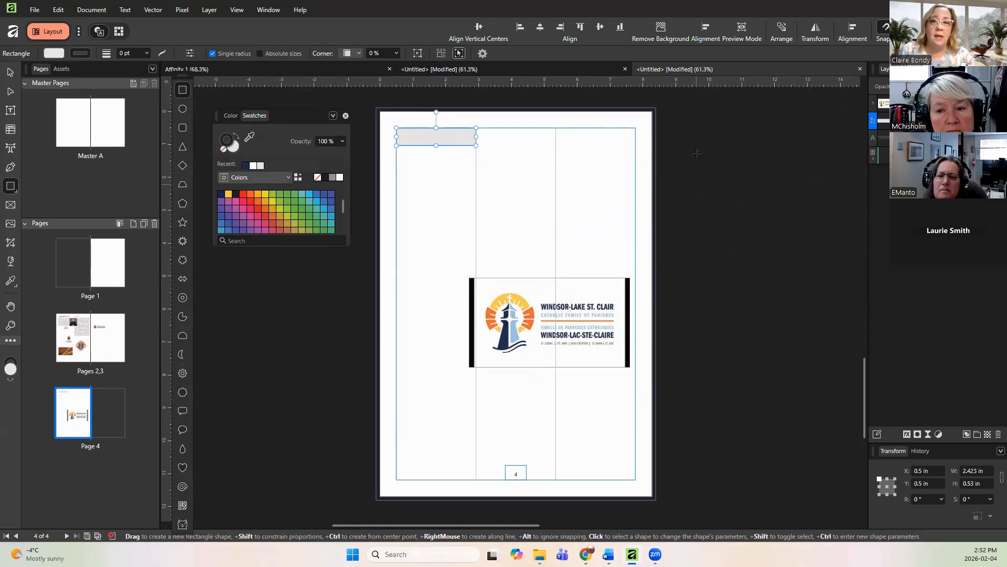
left_click(245, 166)
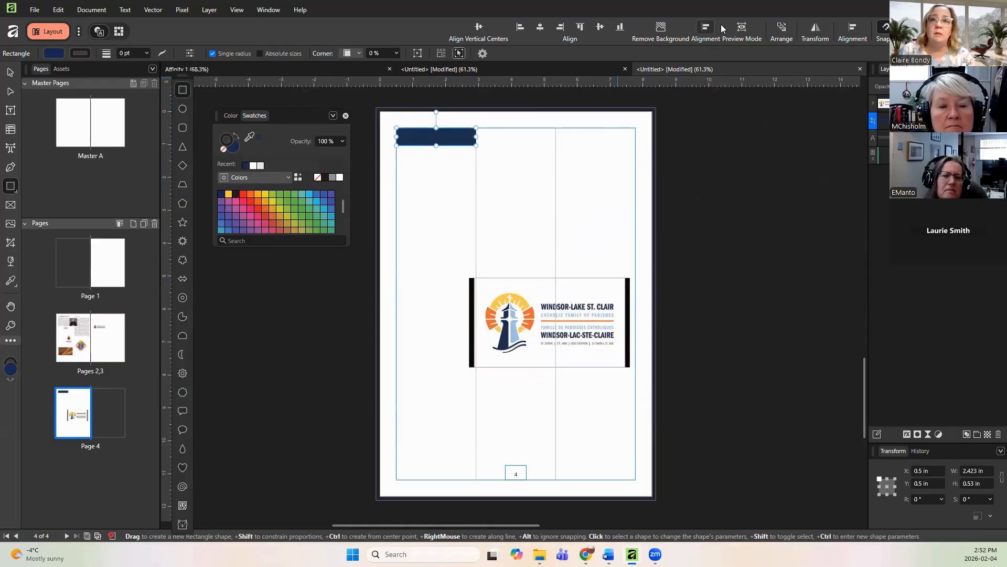
Step: Send the navy rectangle to the back so it sits behind the EUCHARISTIC ADORATION heading text
left_click(787, 27)
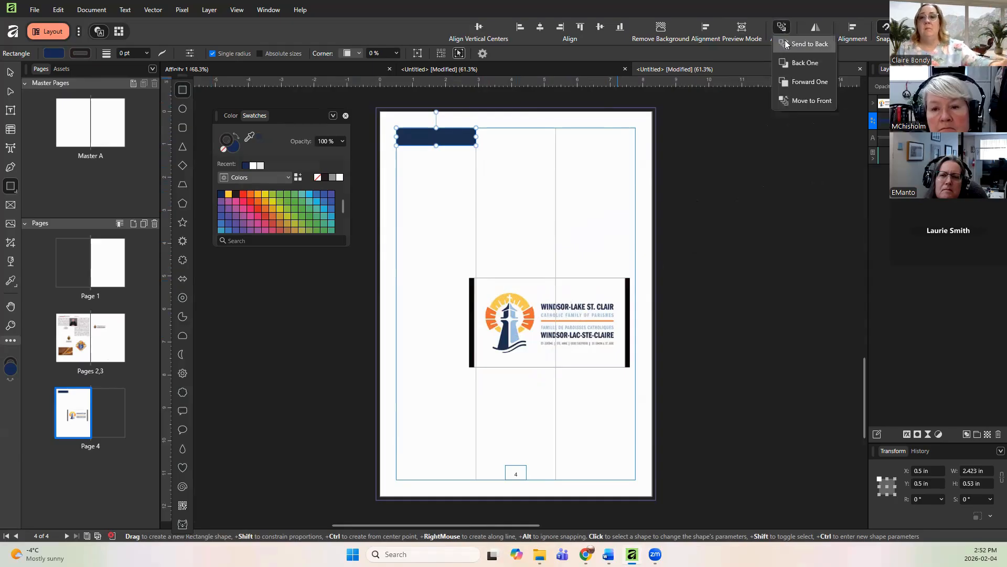
left_click(783, 44)
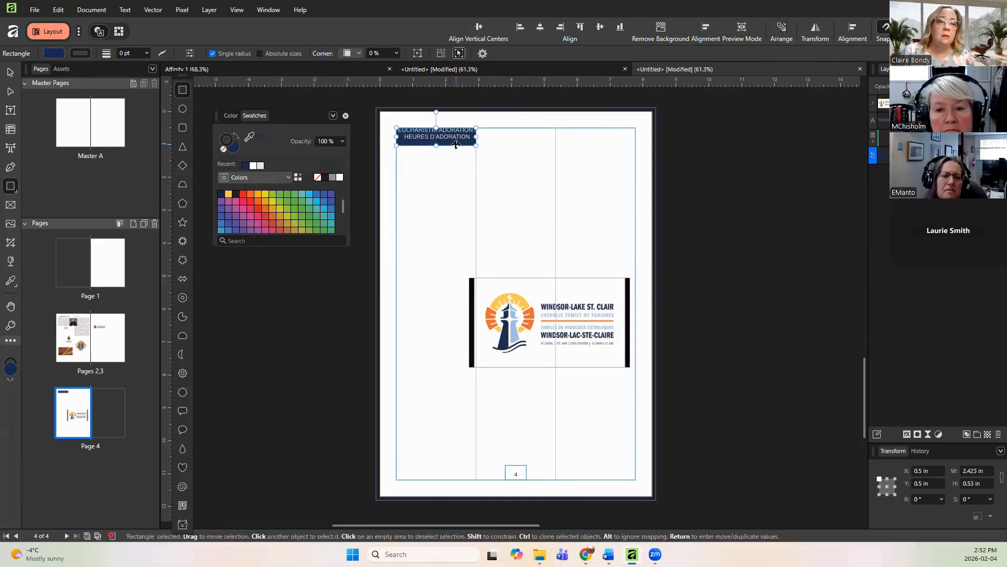
left_click_drag(456, 144, 456, 142)
left_click(449, 173)
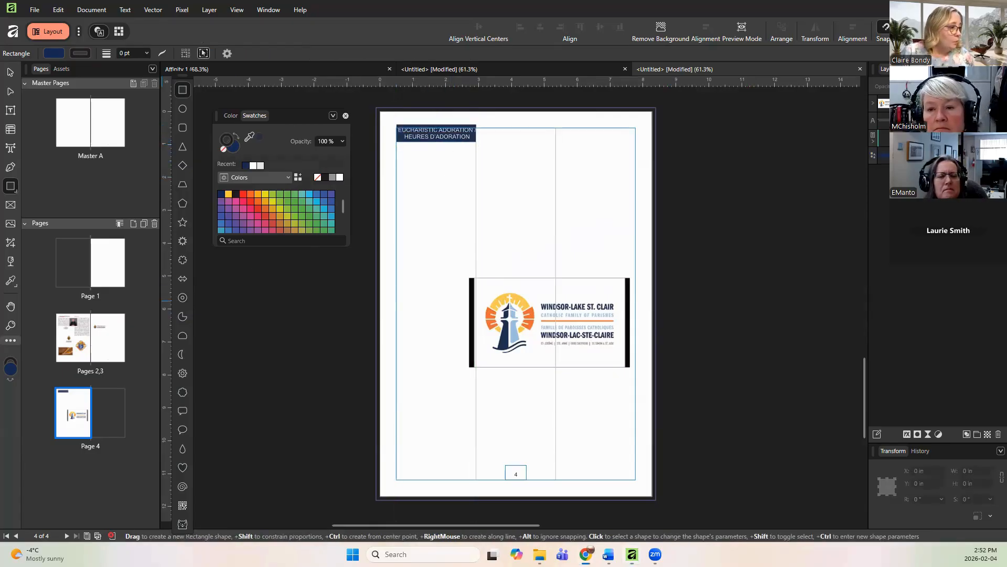
Step: Switch to the browser and review the bulletin PDF's sidebar headings for reference
left_click(586, 554)
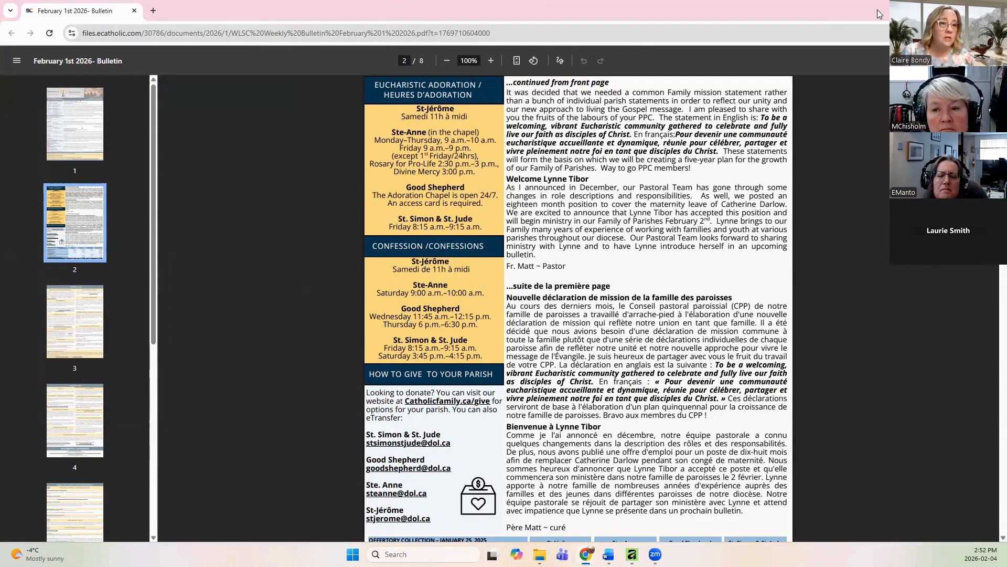
left_click(946, 9)
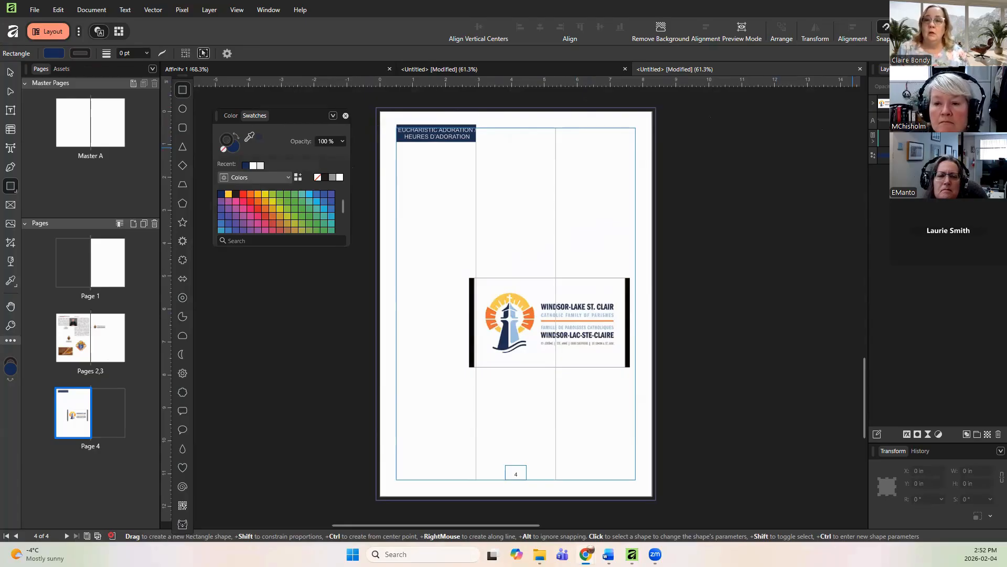
Step: Select the heading text together with its navy rectangle and move both to page 4's top-left corner
left_click(439, 131)
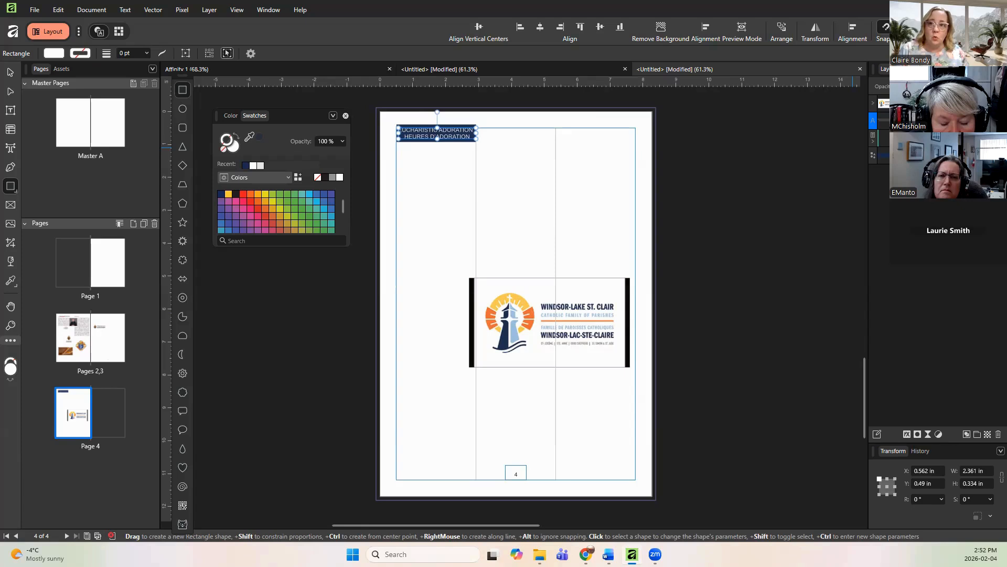
left_click(913, 155, "ctrl")
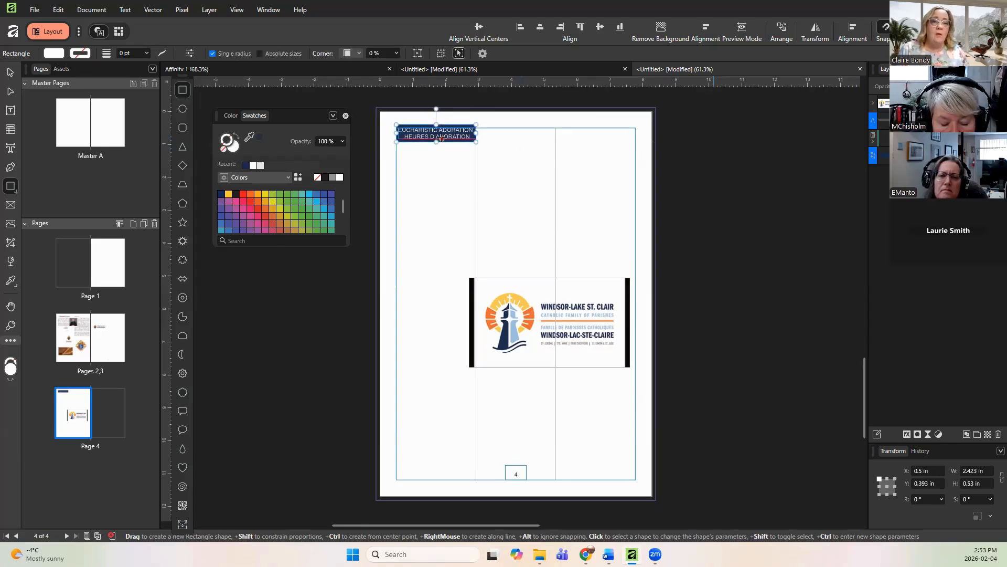
left_click_drag(442, 138, 420, 139)
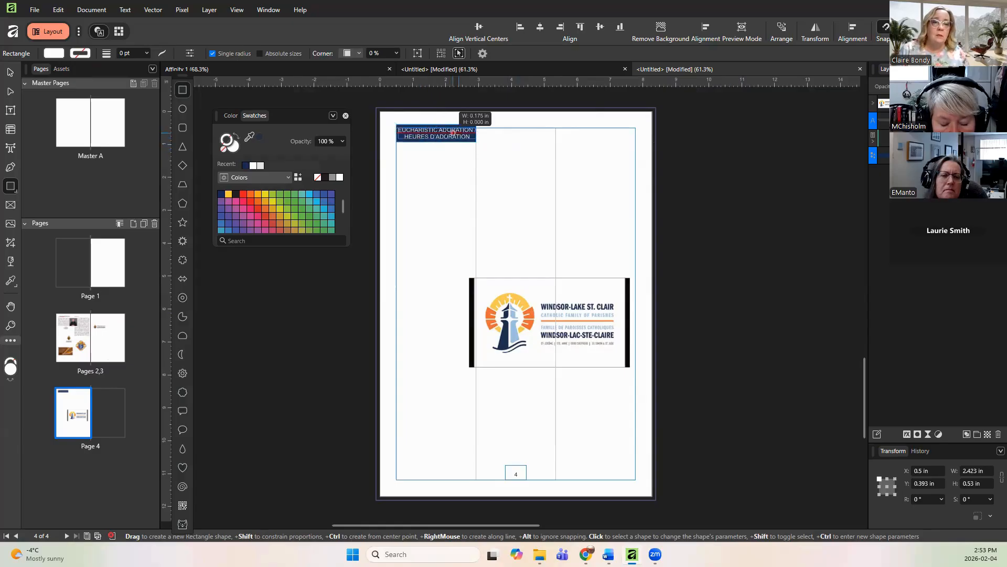
left_click(12, 71)
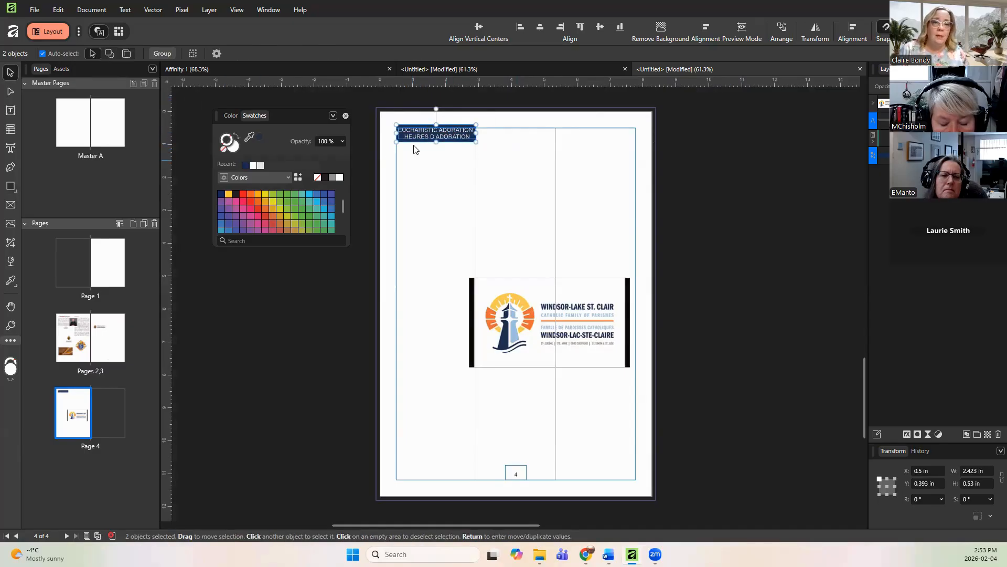
left_click_drag(442, 135, 423, 119)
left_click(470, 169)
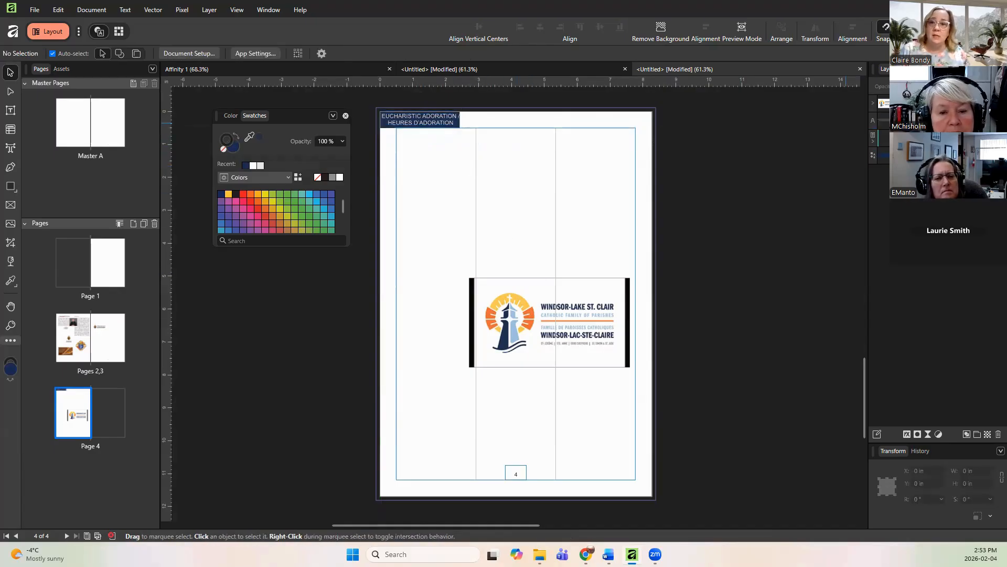
Step: Copy the heading text and rectangle and paste a duplicate lower in the first column
left_click(910, 156)
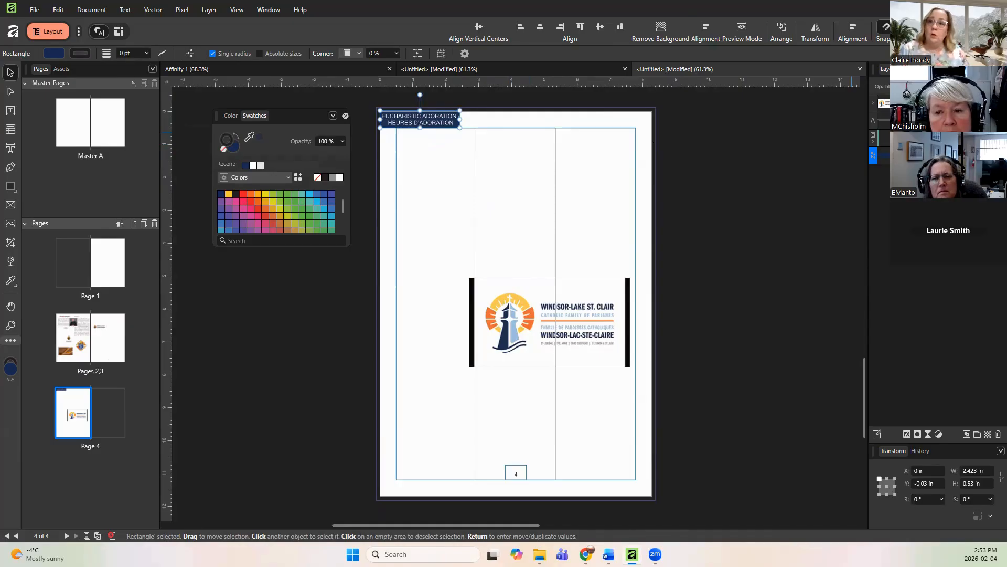
left_click(913, 121, "ctrl")
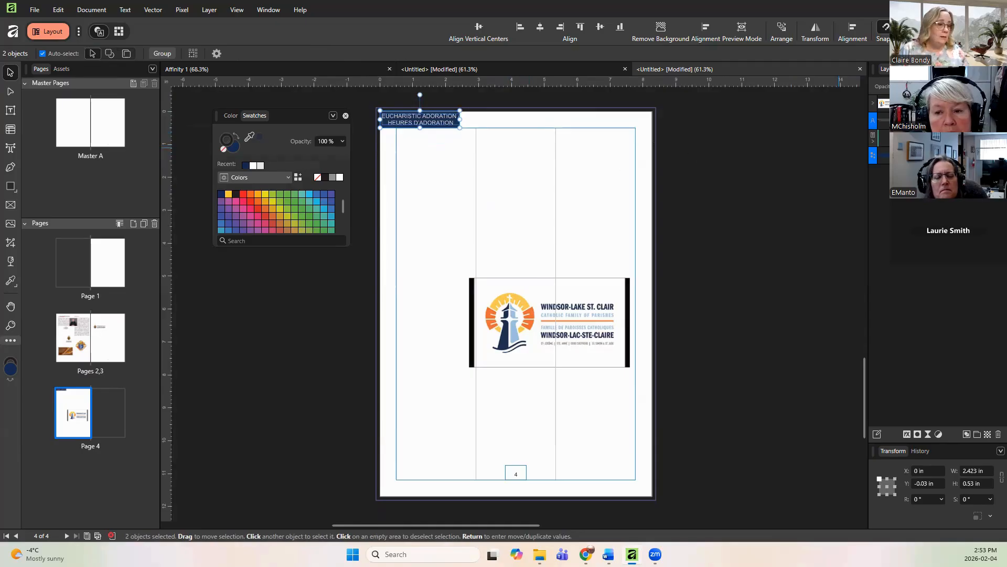
right_click(913, 156)
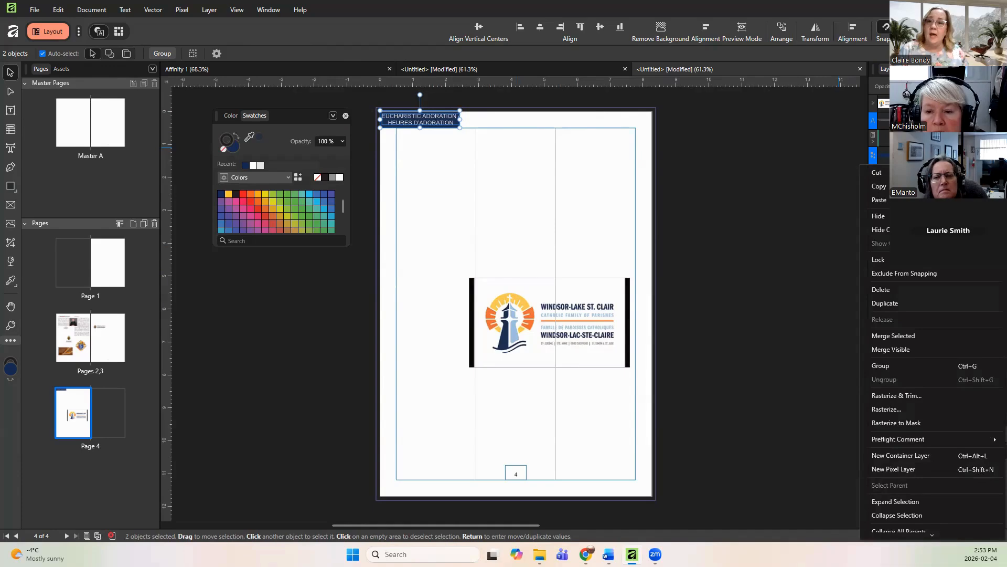
left_click(436, 195)
left_click(420, 160)
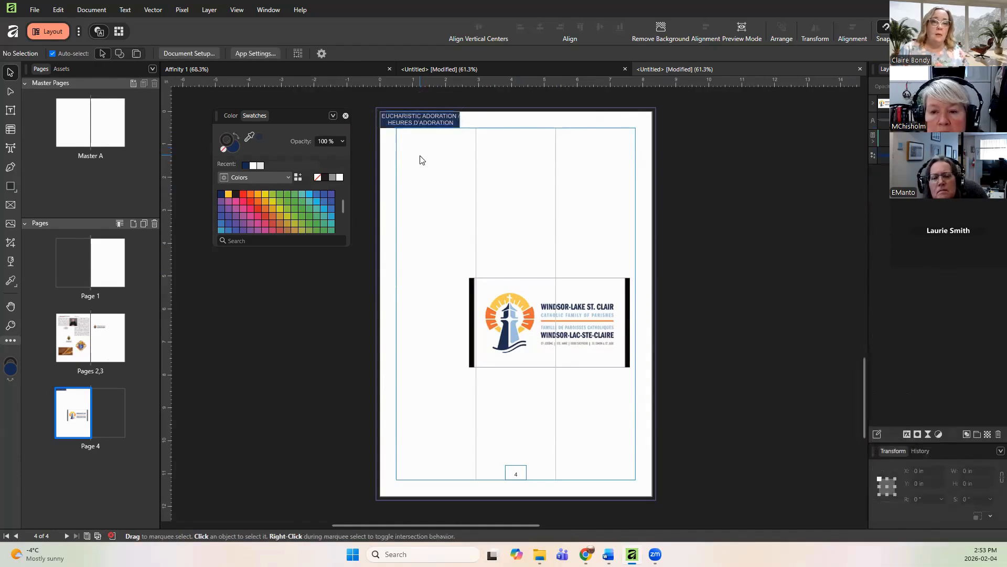
right_click(420, 160)
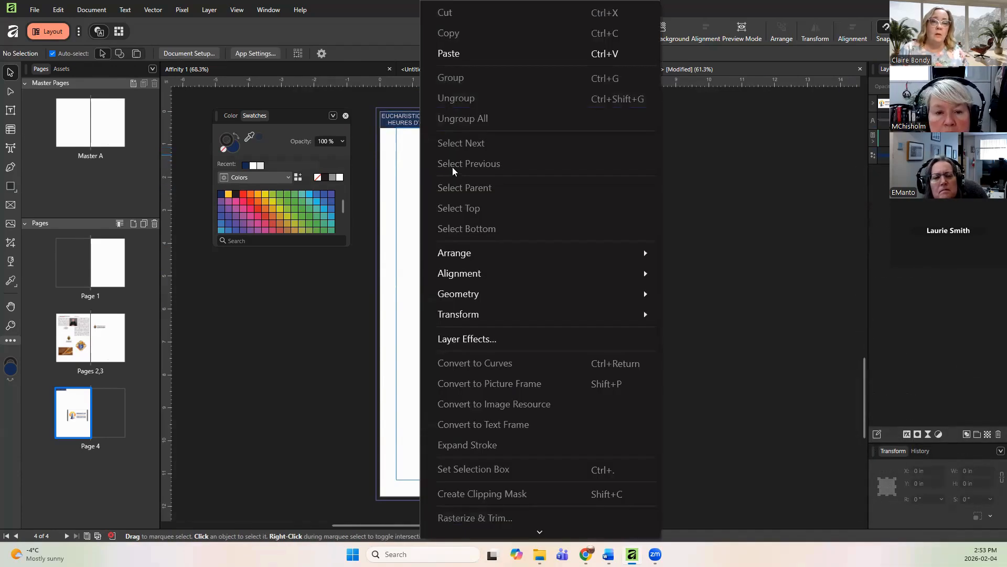
left_click(453, 54)
left_click_drag(438, 124, 435, 236)
left_click(438, 239)
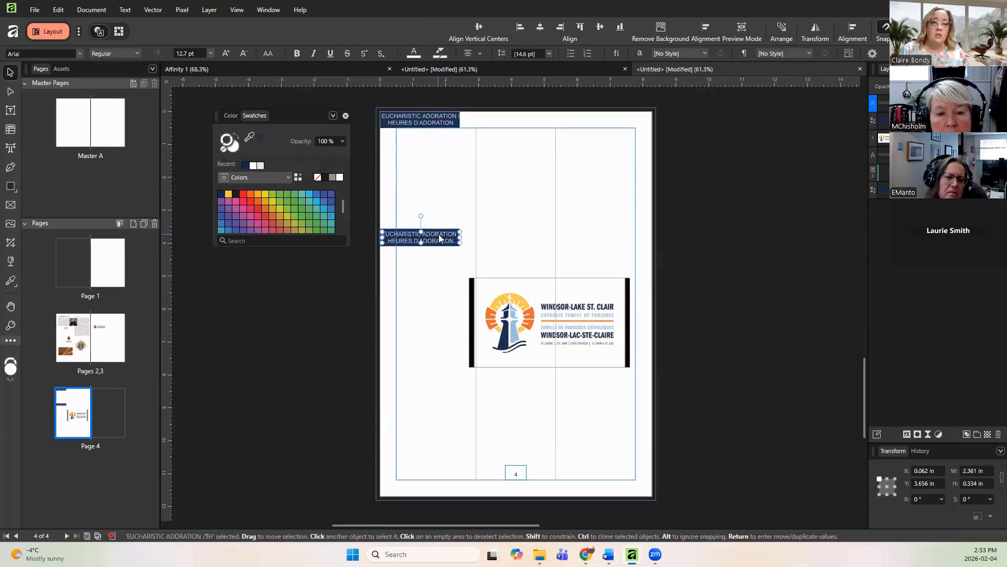
Step: Replace the duplicate heading's text with "CONFESSION /CONFESSIONS"
double_click(439, 238)
left_click_drag(454, 239, 383, 234)
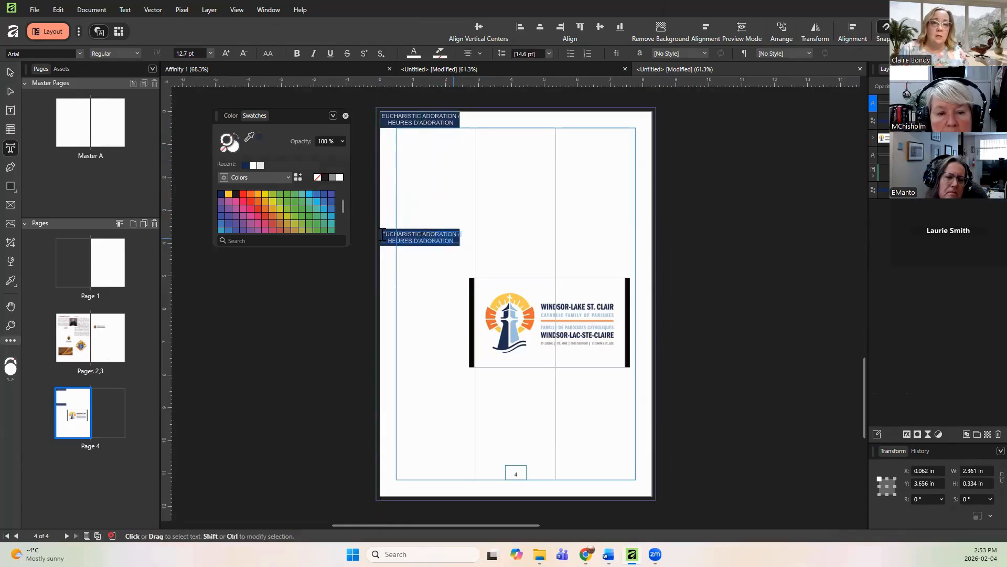
key("Escape")
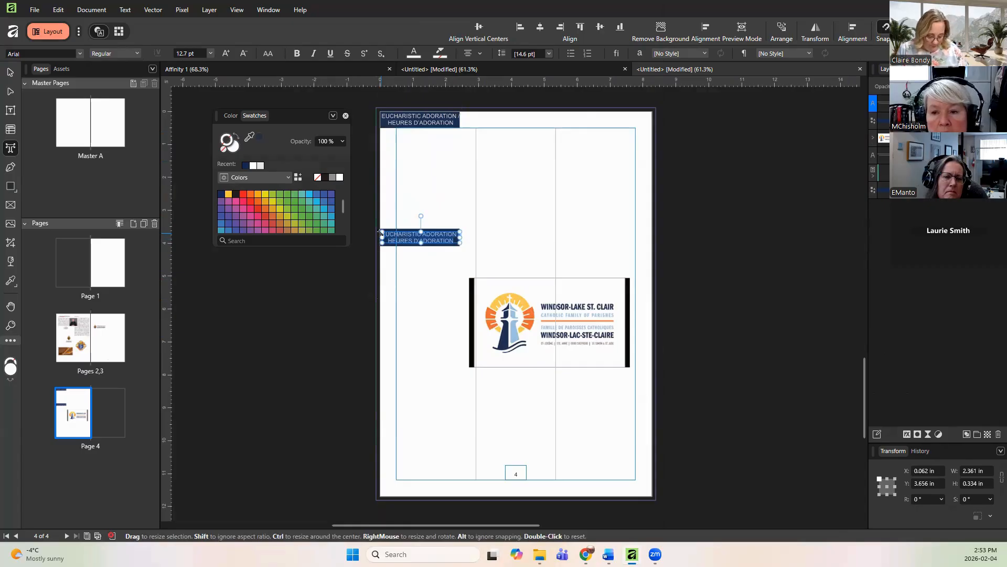
type("CONFESSION / CONFESSIONS")
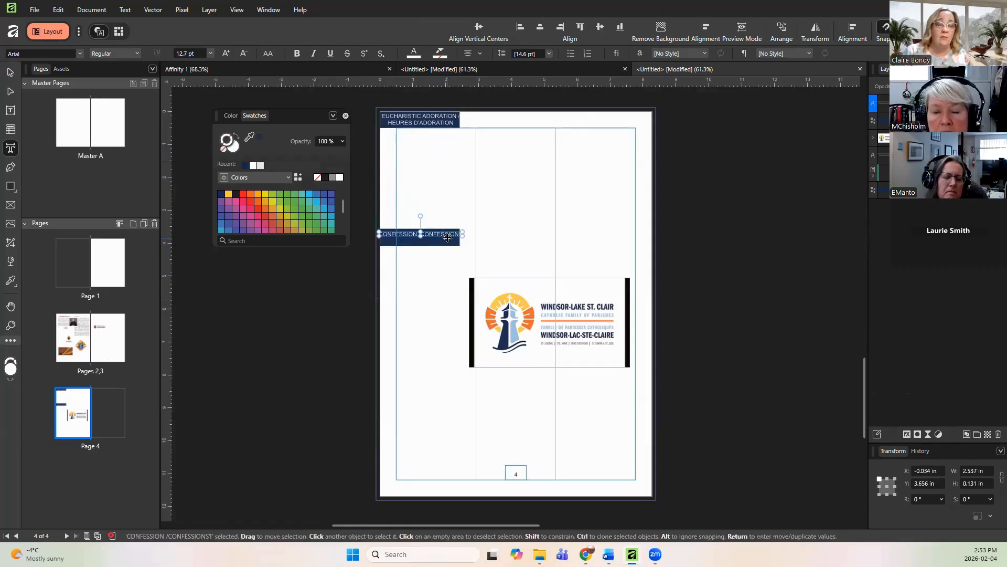
Step: Narrow the CONFESSION heading text so it wraps onto two centred lines inside the navy bar
left_click(413, 276)
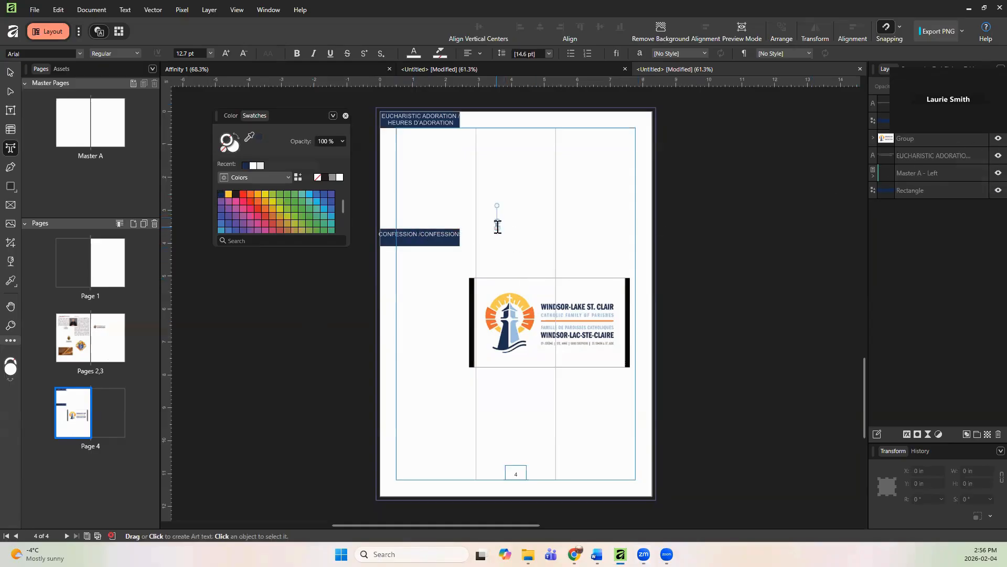
left_click(498, 227)
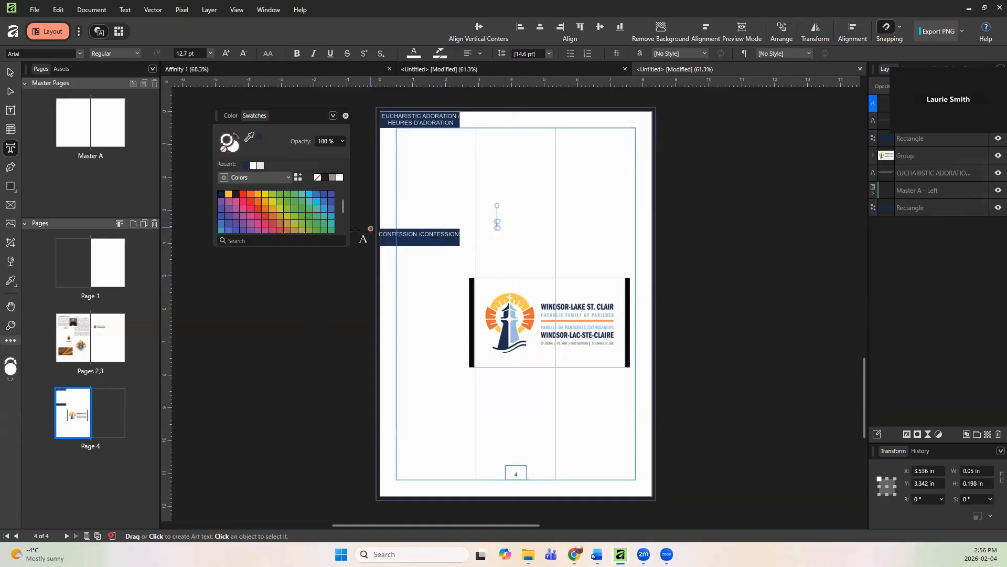
left_click(10, 73)
double_click(429, 236)
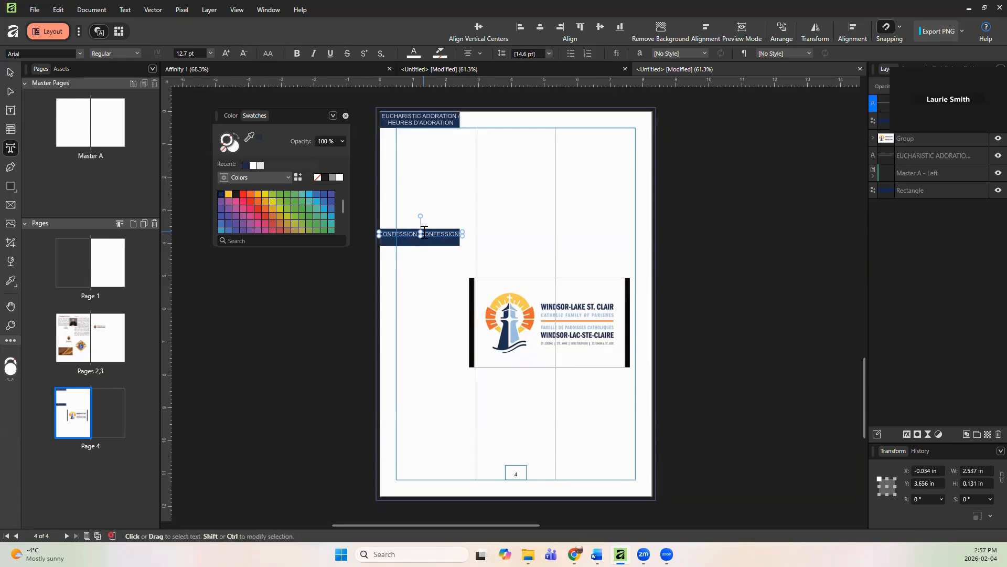
left_click(424, 231)
key("Escape")
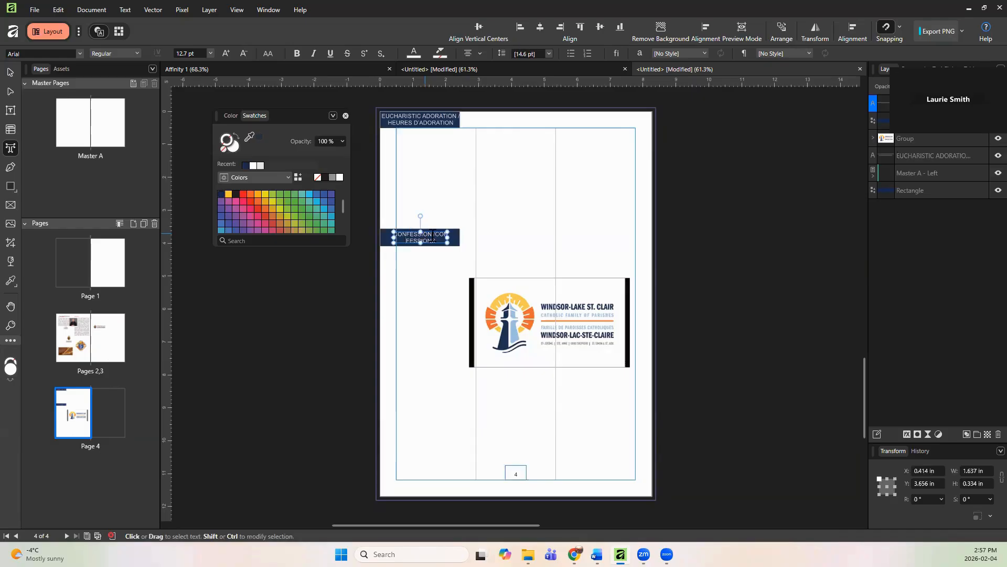
mouse_move(449, 231)
left_mouse_down()
mouse_move(439, 231)
mouse_move(443, 242)
left_mouse_up()
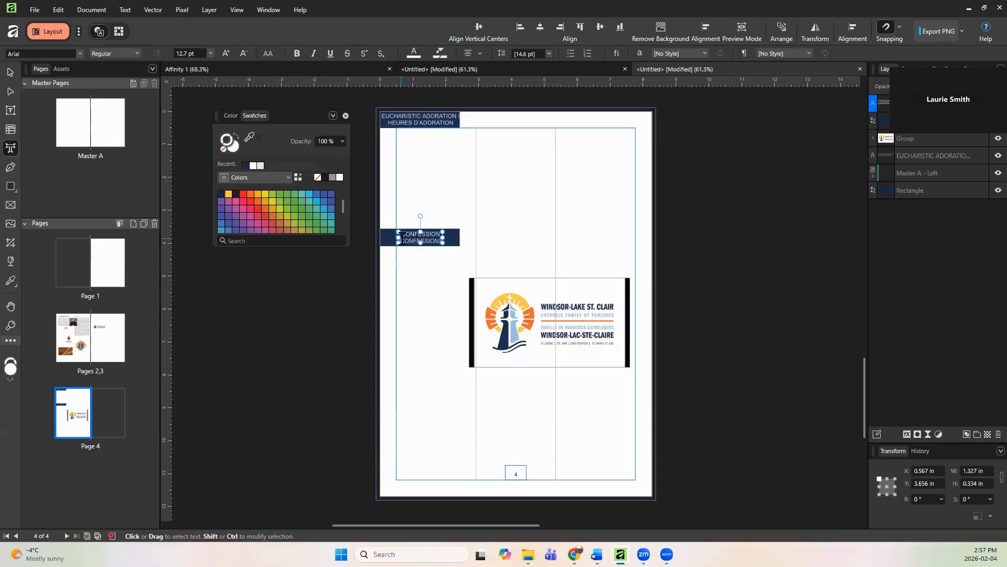
key("Escape")
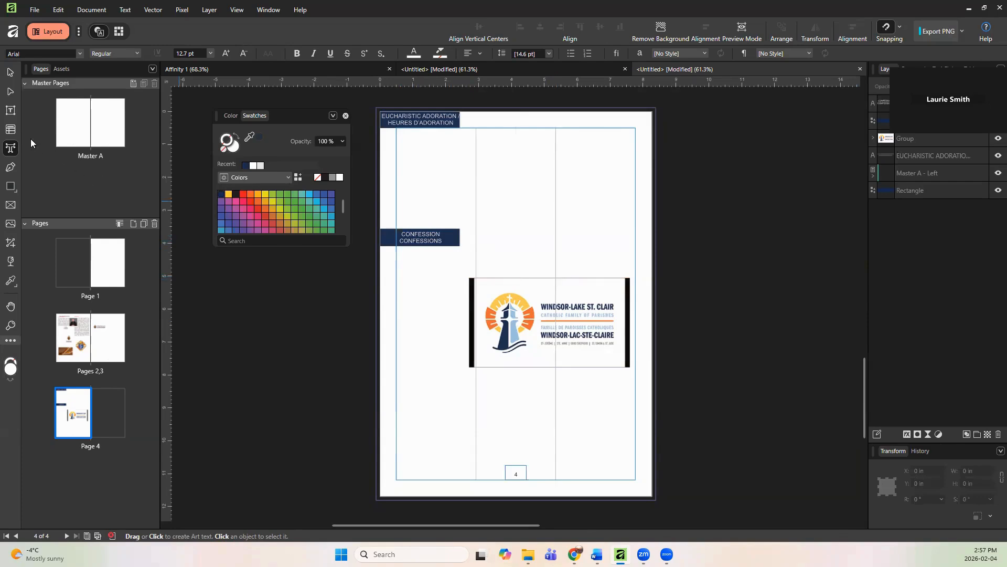
Step: Draw a text frame about 2.9 × 2.8 in under the Eucharistic Adoration heading and paste the schedule text into it
left_click(11, 112)
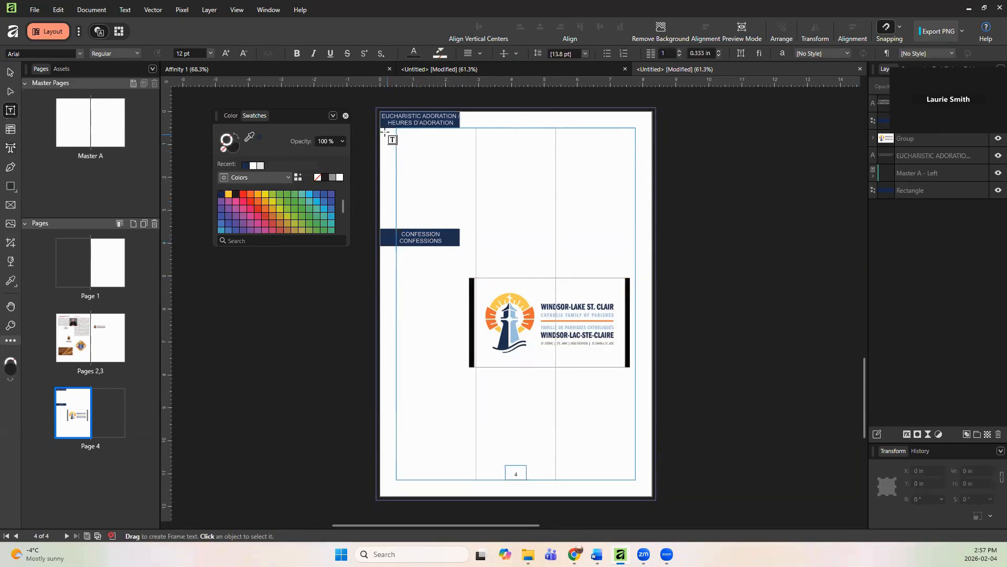
left_click_drag(381, 129, 474, 219)
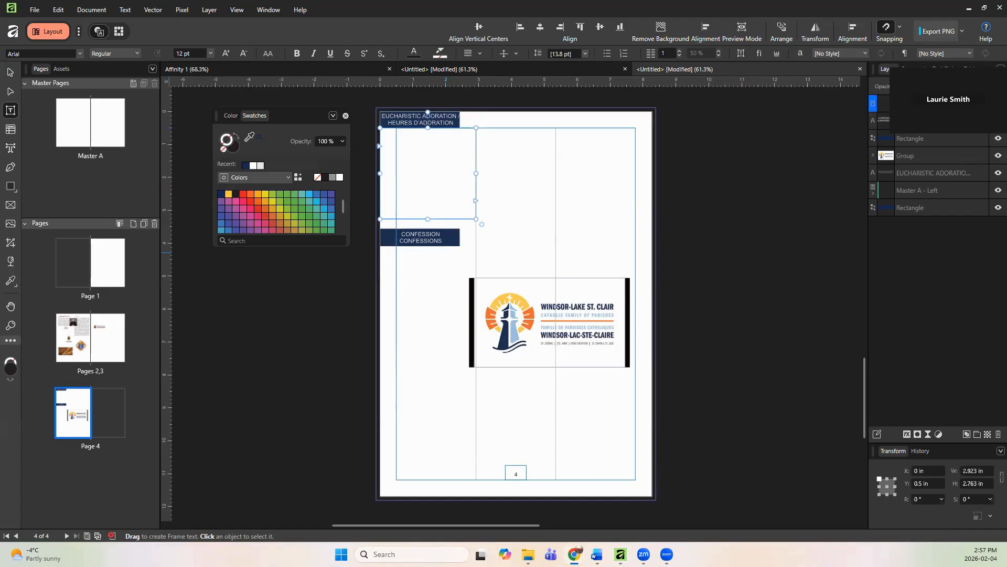
right_click(415, 150)
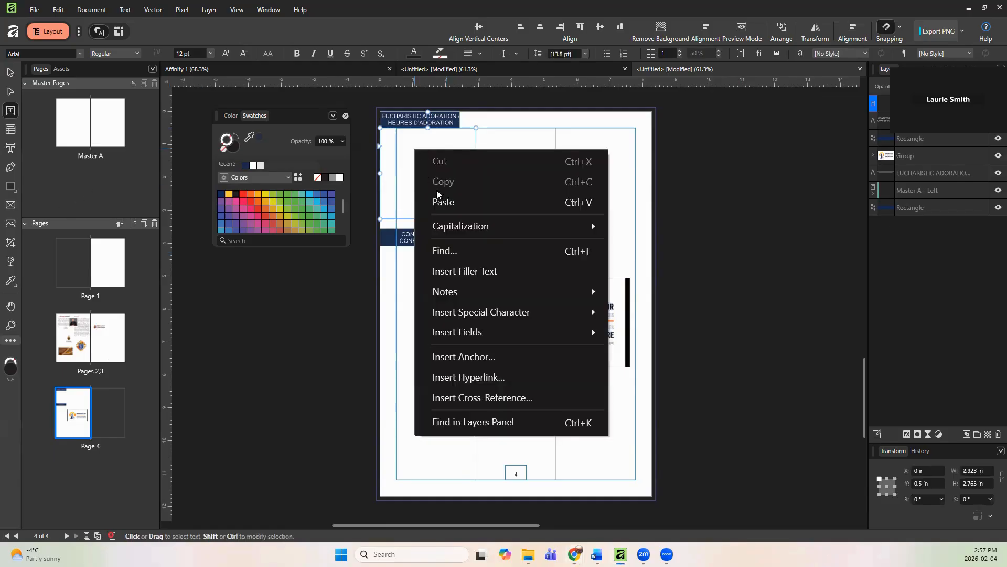
left_click(441, 203)
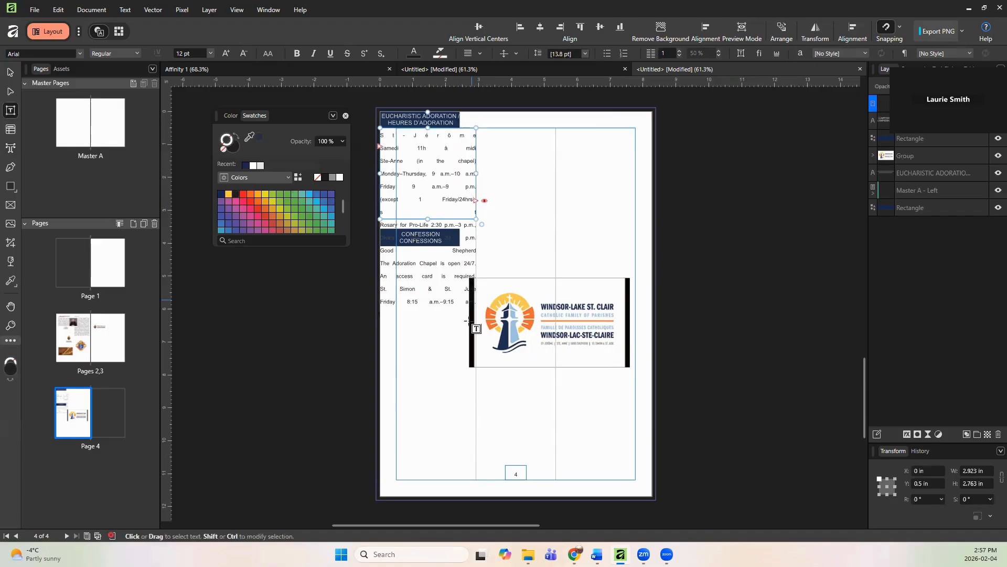
Step: Apply the Body text style to all the pasted text and set its leading to exactly 5 pt
key("ctrl+a")
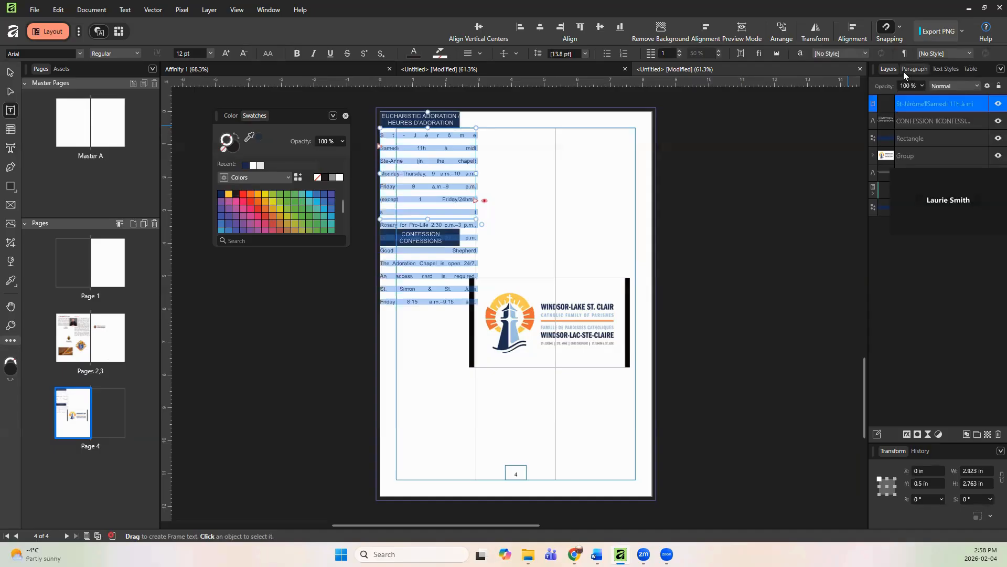
left_click(939, 70)
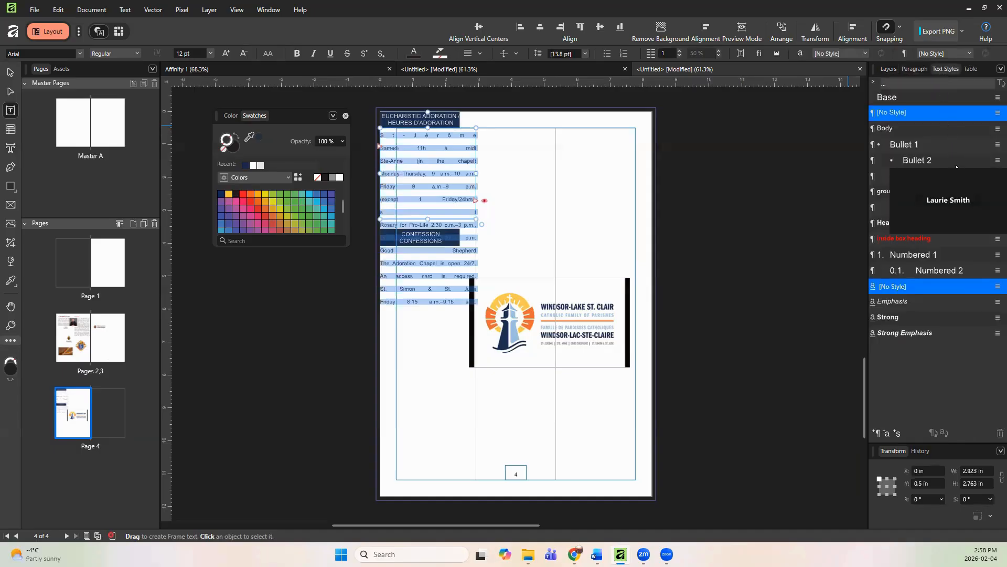
left_click(888, 130)
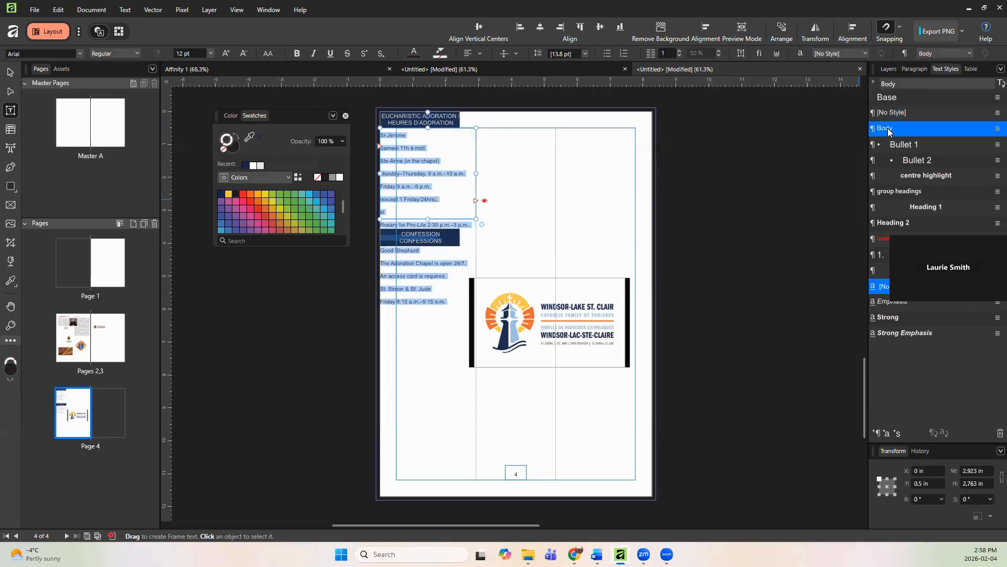
left_click(585, 54)
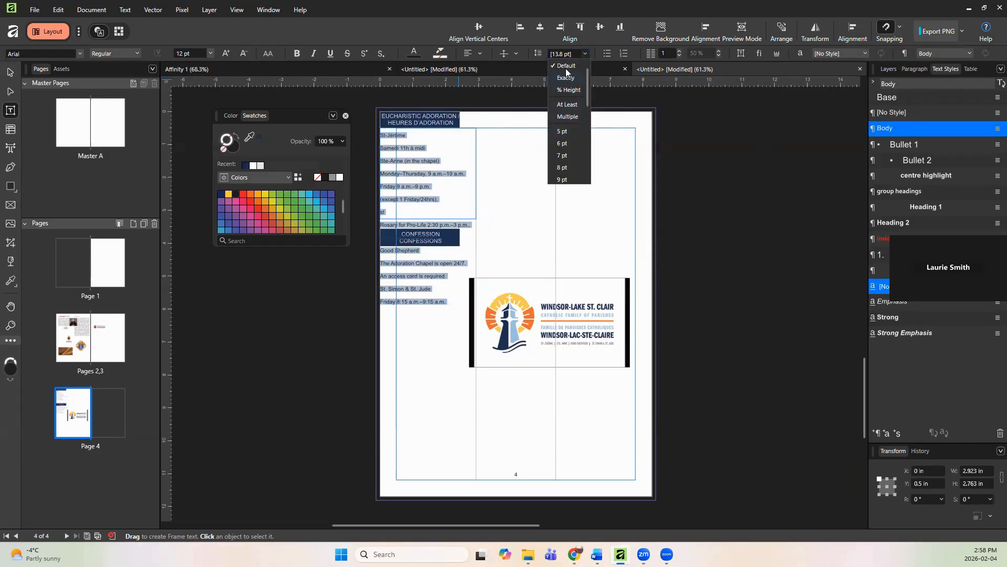
left_click(567, 72)
left_click(584, 53)
left_click(564, 129)
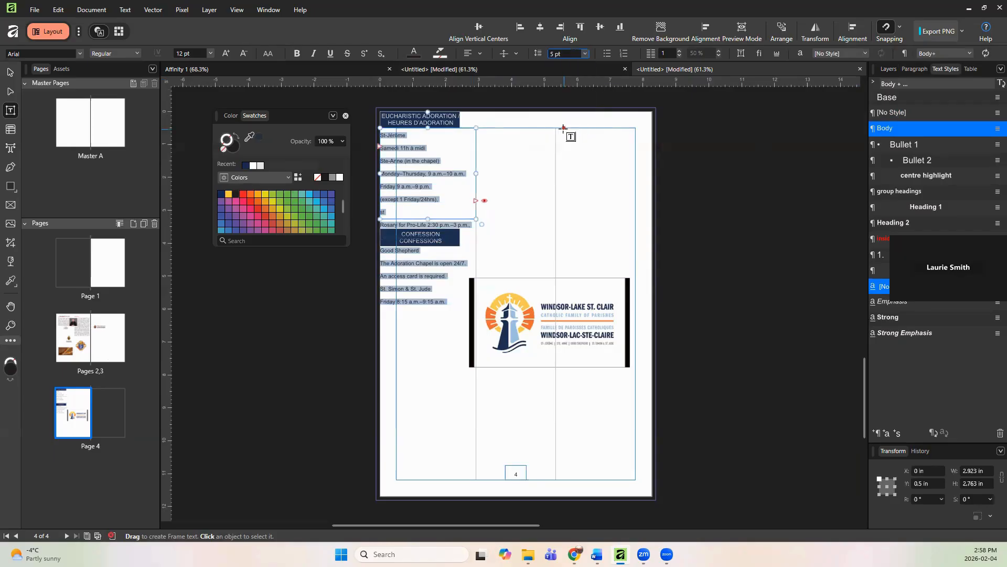
Step: Extend the schedule text frame's height to about 5.9 in
left_click(417, 280)
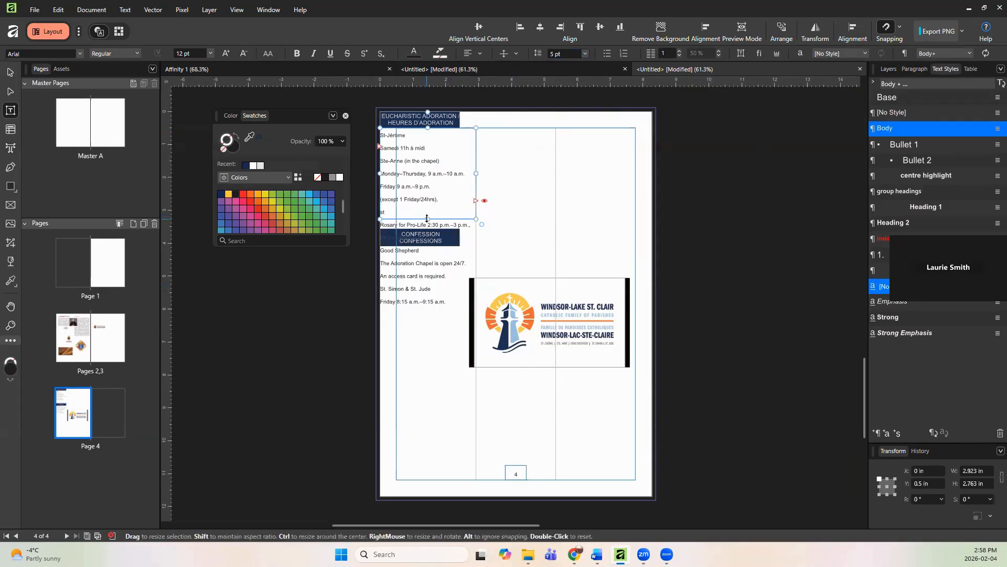
left_click_drag(428, 219, 450, 307)
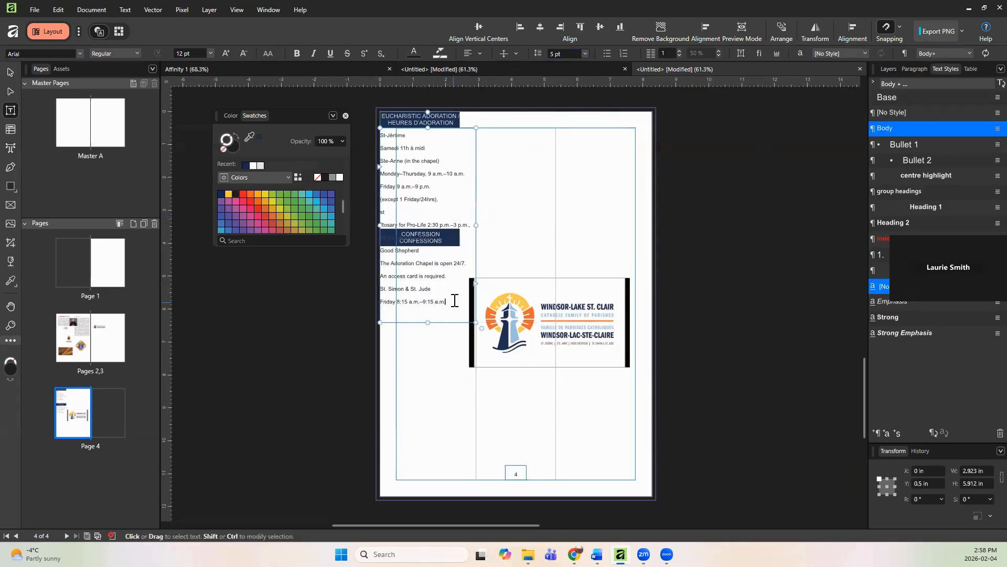
Step: Select all the schedule text and reapply the Body text style
triple_click(454, 302)
double_click(454, 303)
left_click_drag(449, 302, 377, 132)
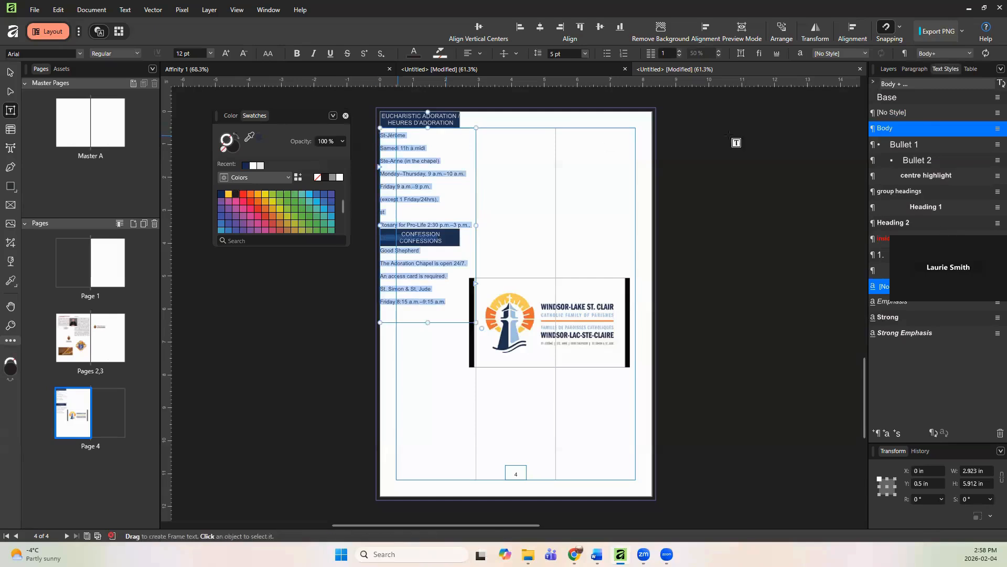
left_click(918, 128)
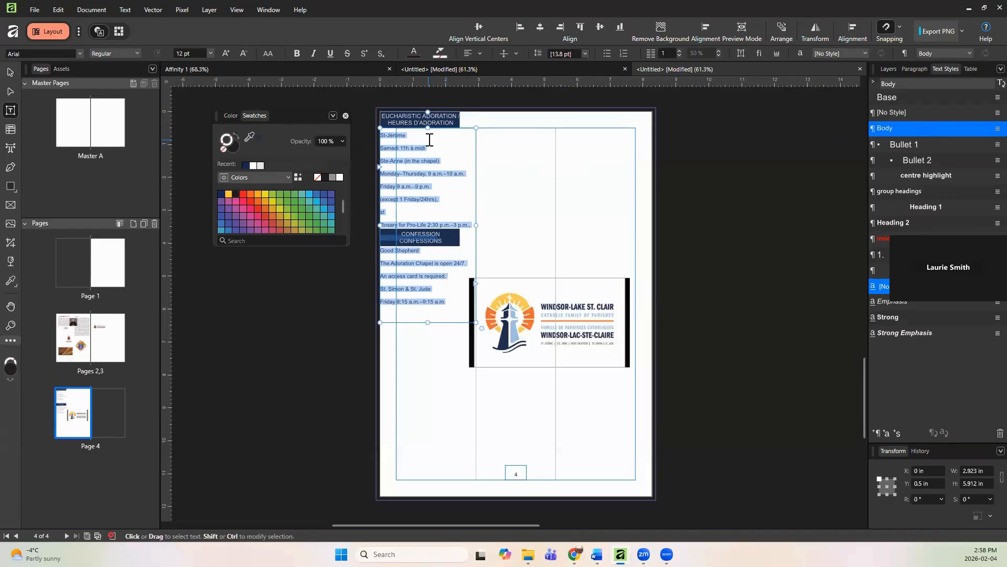
Step: Set the leading of the lines from St-Jérôme to the Rosary line to exactly 5 pt, reapplying the Body style first
left_click(464, 159)
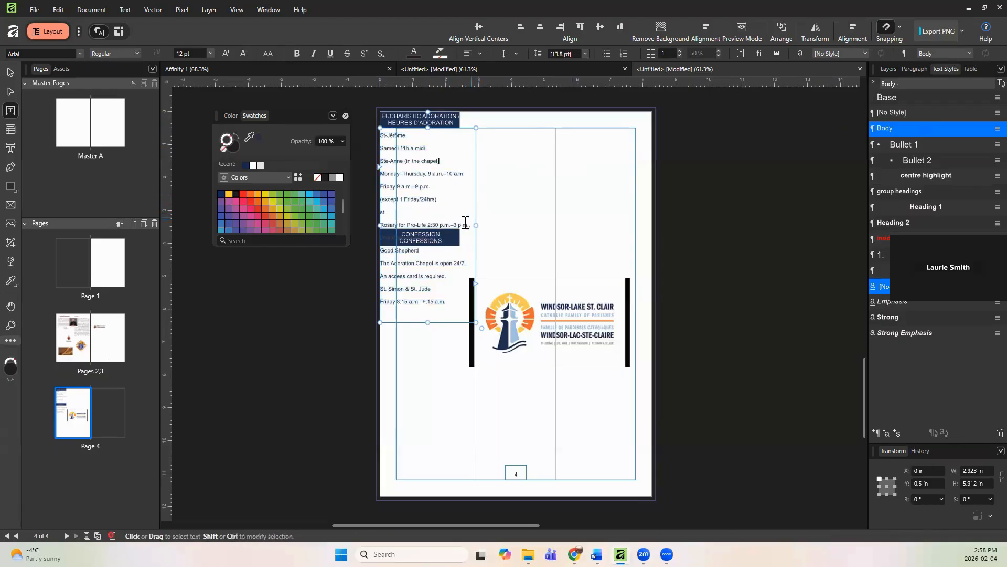
left_click_drag(471, 224, 380, 148)
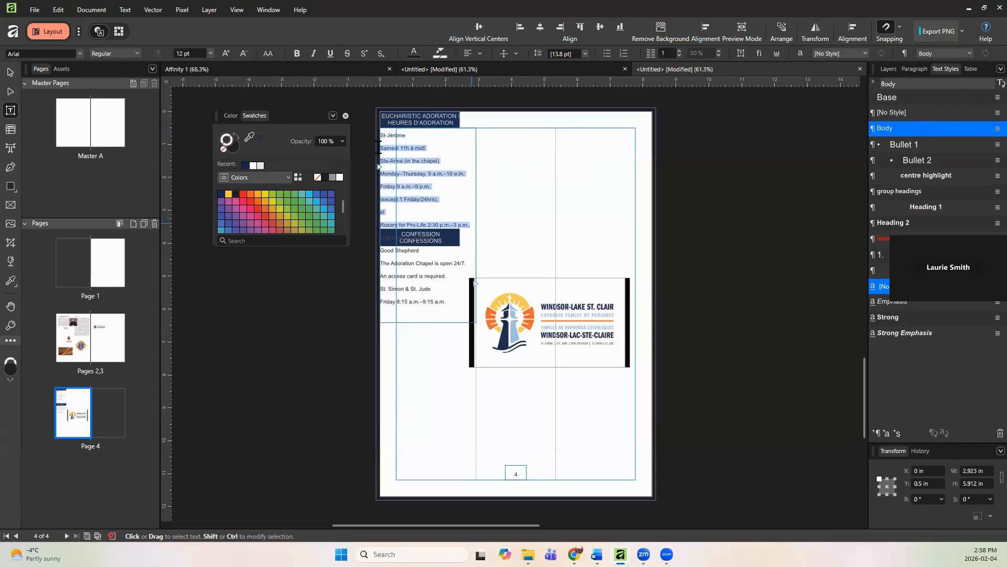
left_click(887, 113)
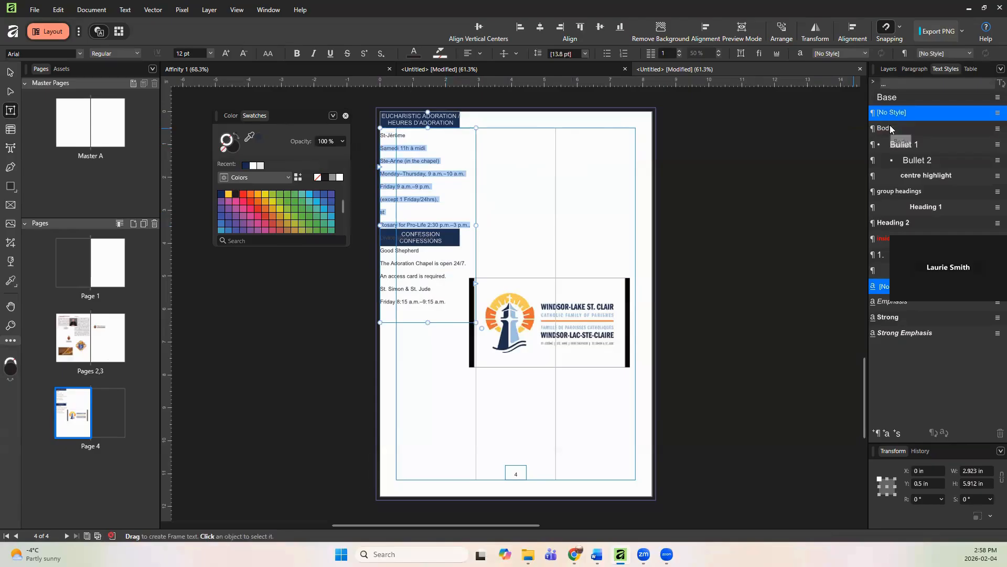
left_click(890, 129)
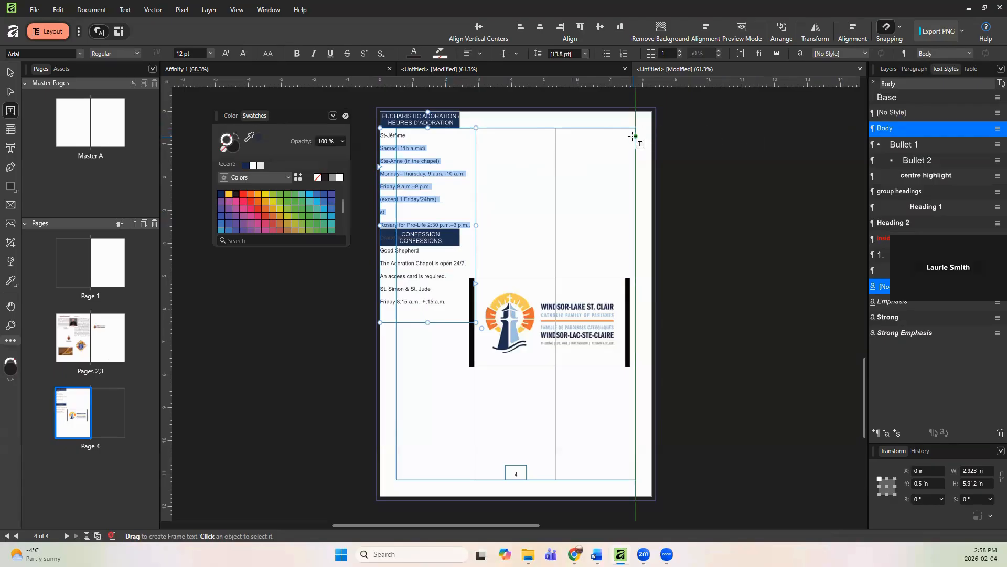
left_click(586, 54)
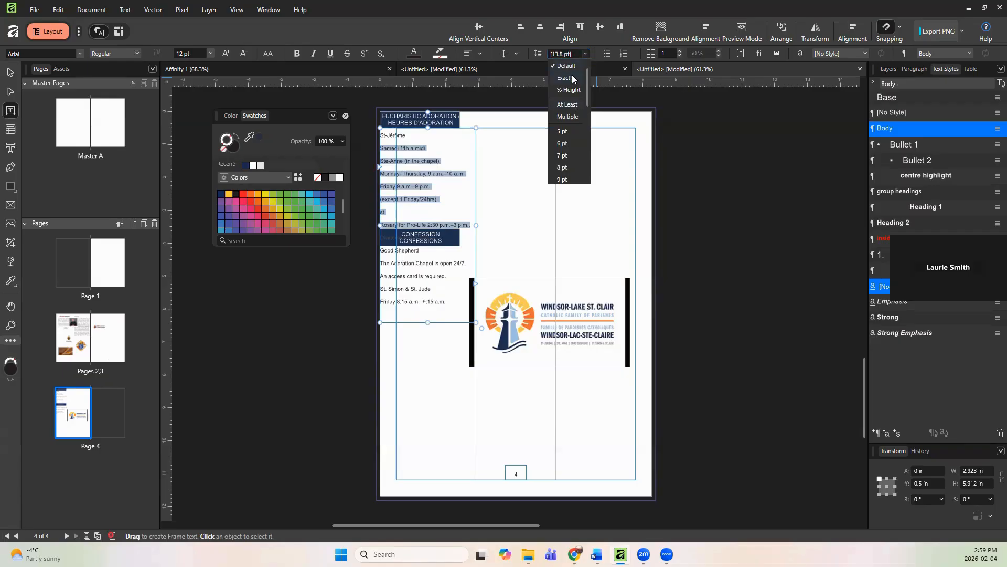
left_click(570, 78)
left_click(585, 54)
left_click(565, 131)
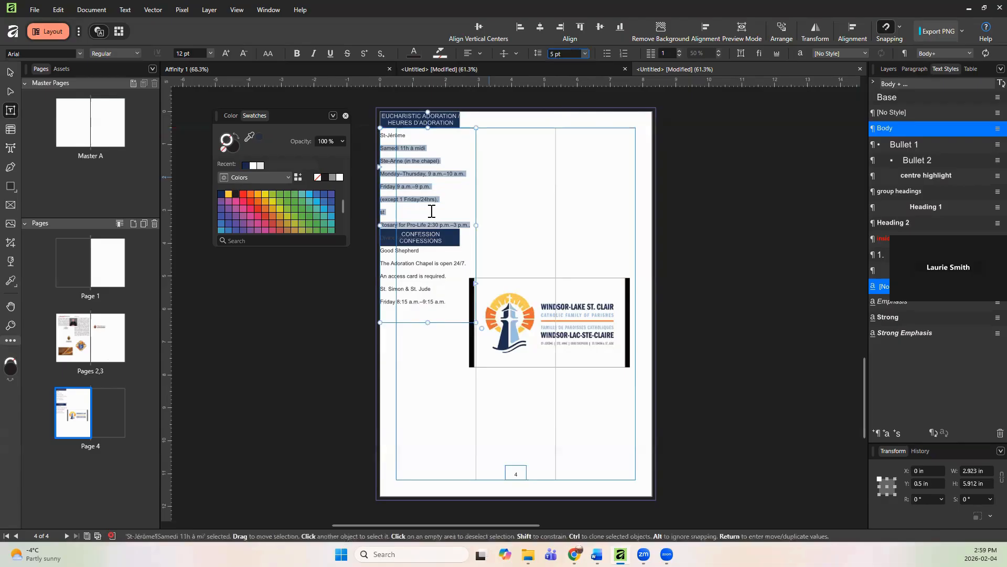
Step: Move the schedule text frame to the right-hand columns, about 4.1 in from the page's left edge
left_click(461, 223)
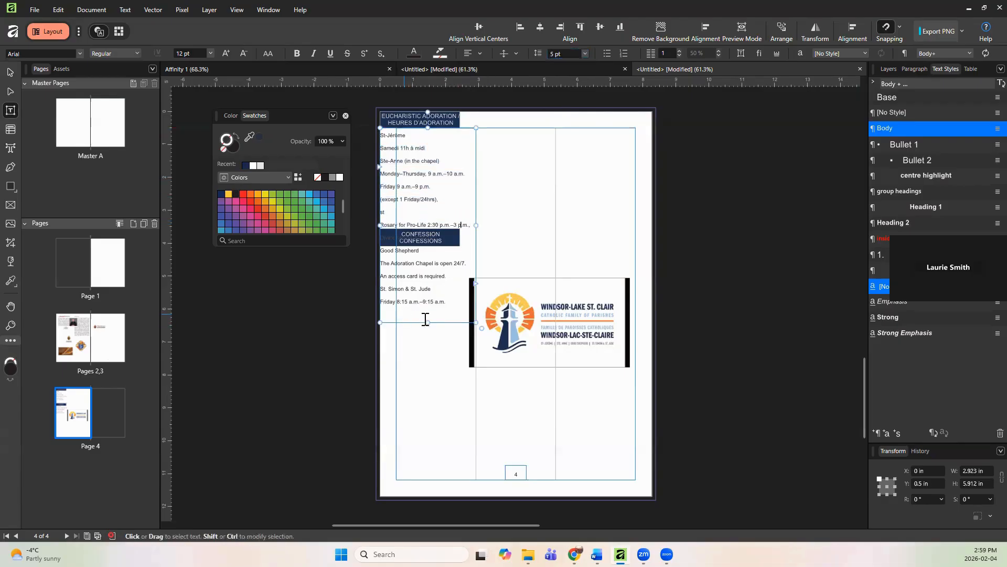
left_click(519, 362)
left_click(423, 315)
left_click(630, 197)
left_click(886, 71)
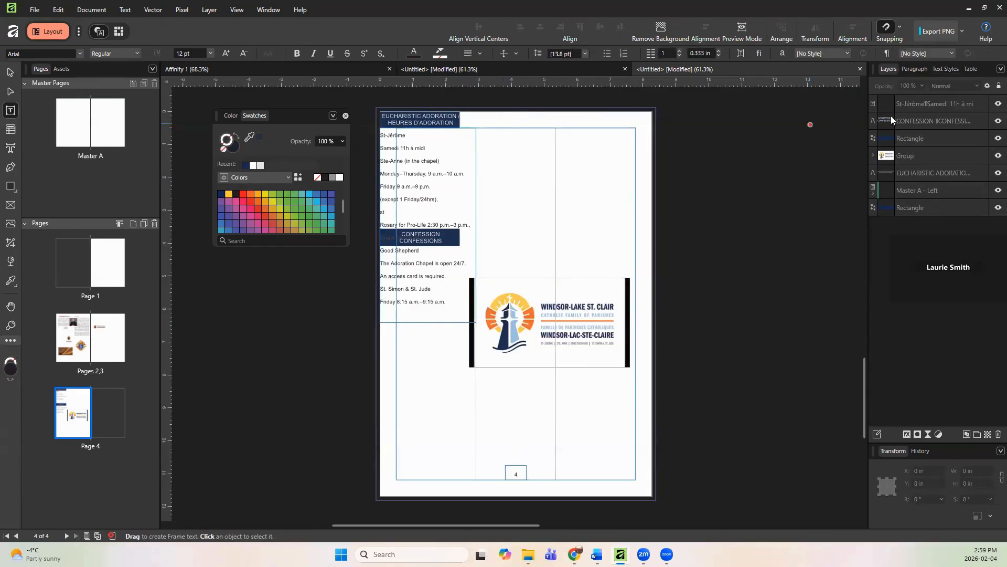
left_click(908, 104)
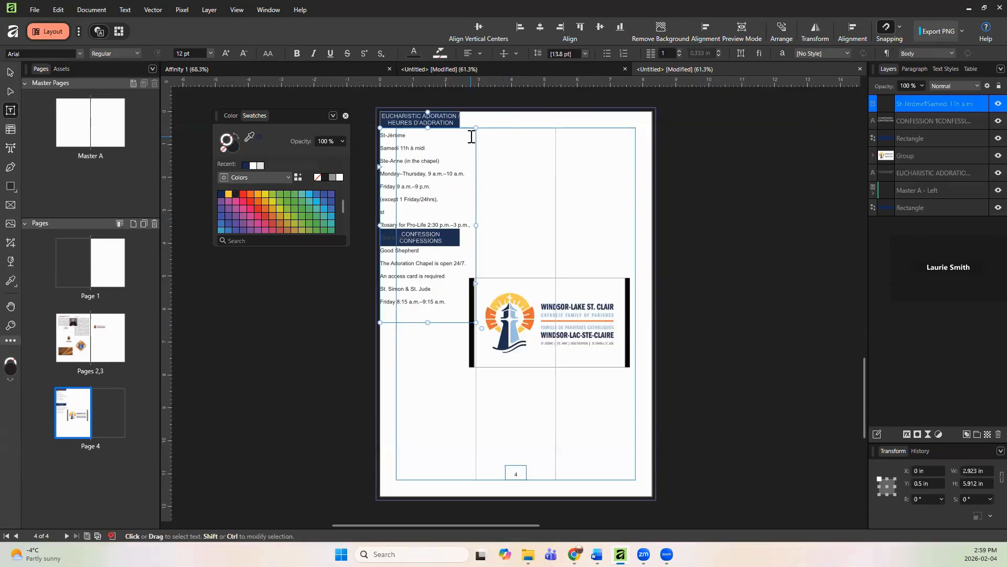
left_click_drag(470, 130, 601, 135)
Step: Delete the parish logo group from page 4
left_click(496, 327)
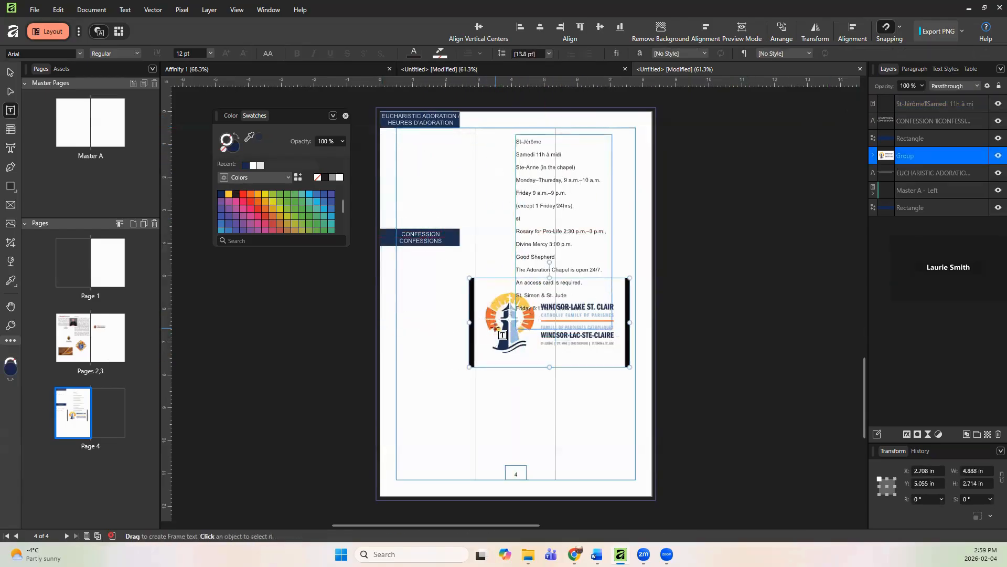
key("Delete")
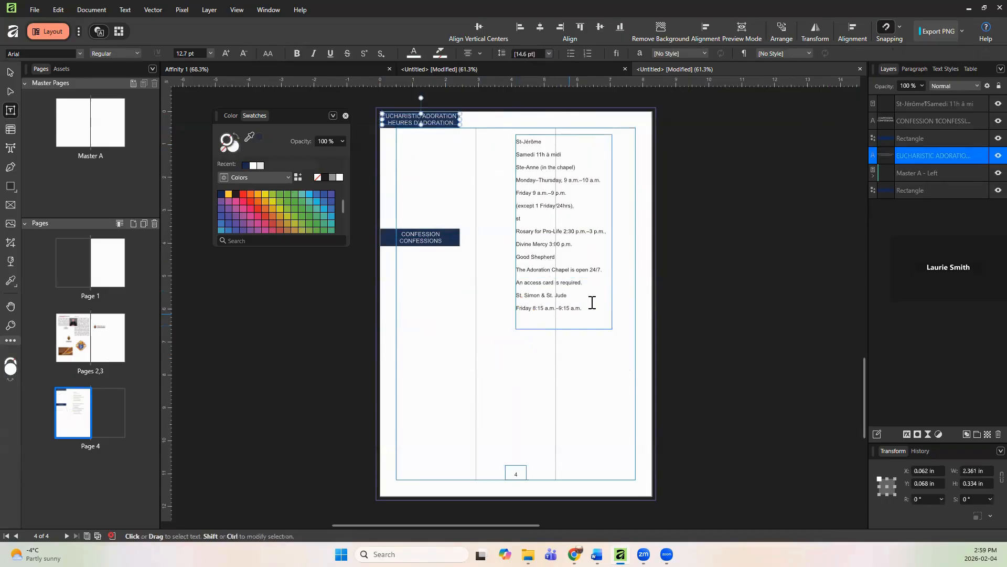
Step: Apply the centre highlight text style to the "St-Jérôme" line
left_click(590, 311)
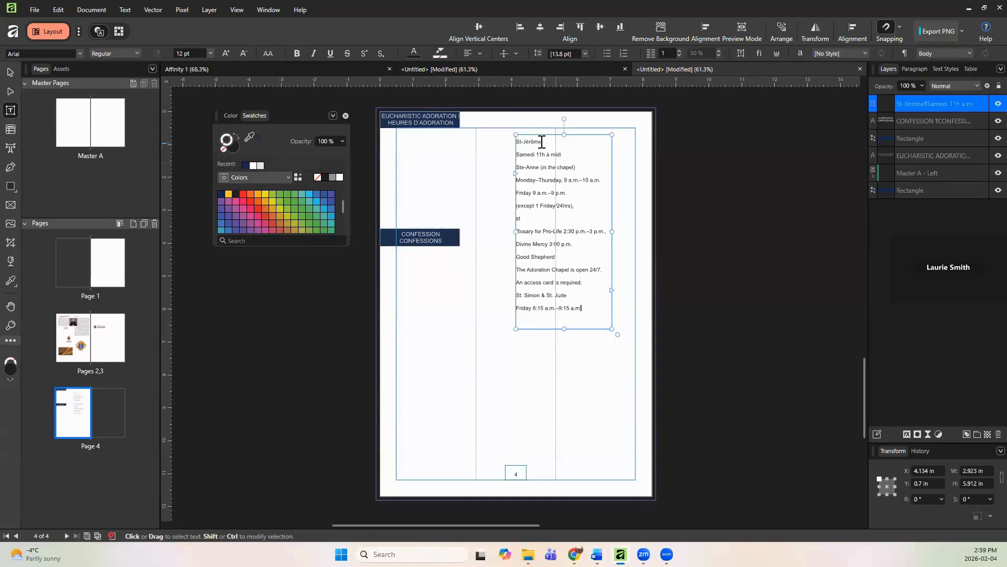
left_click_drag(544, 140, 516, 141)
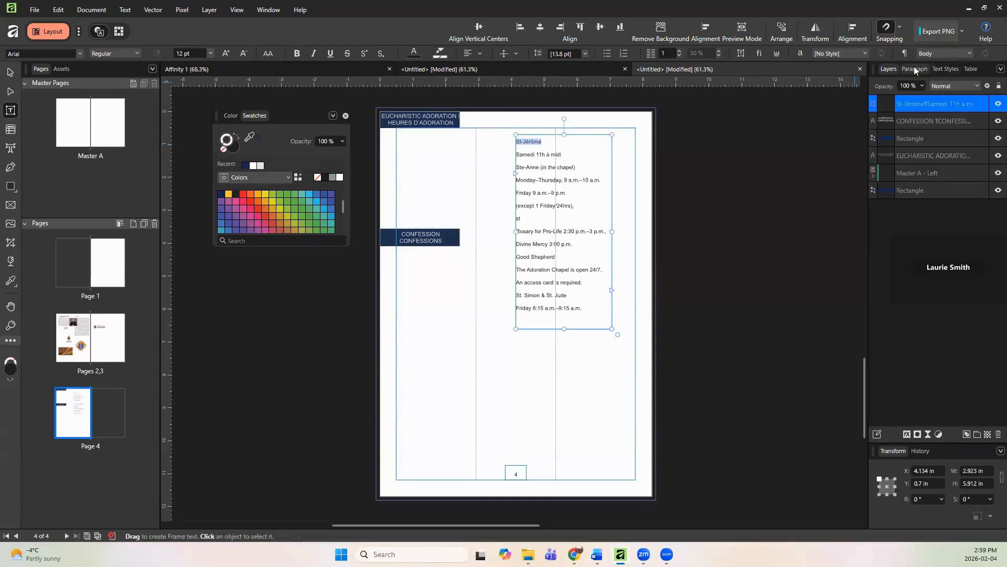
left_click(938, 69)
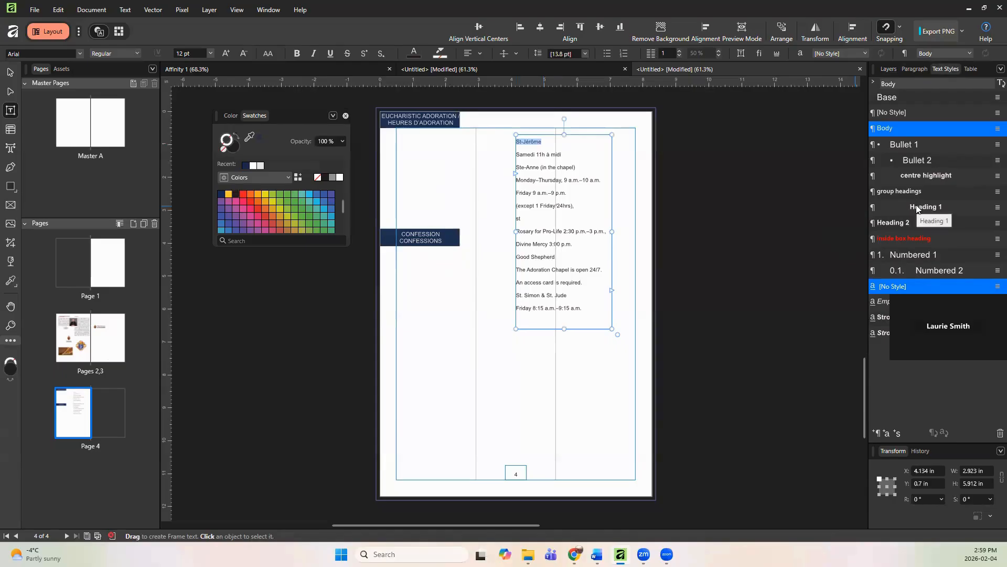
left_click(923, 176)
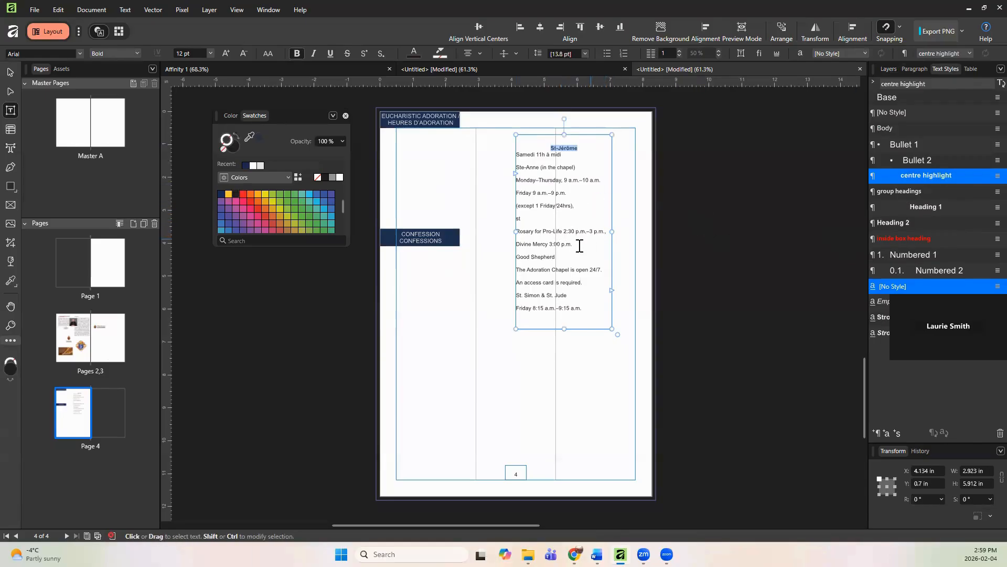
Step: Centre-align the "Samedi 11h à midi" line
left_click_drag(575, 244, 517, 150)
left_click(533, 153)
left_click_drag(585, 156, 497, 158)
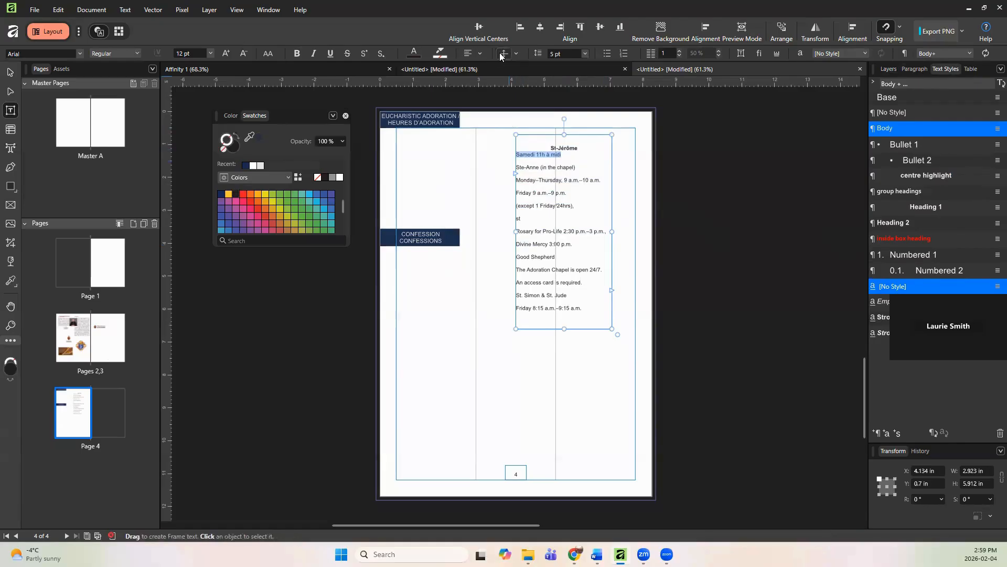
left_click(467, 53)
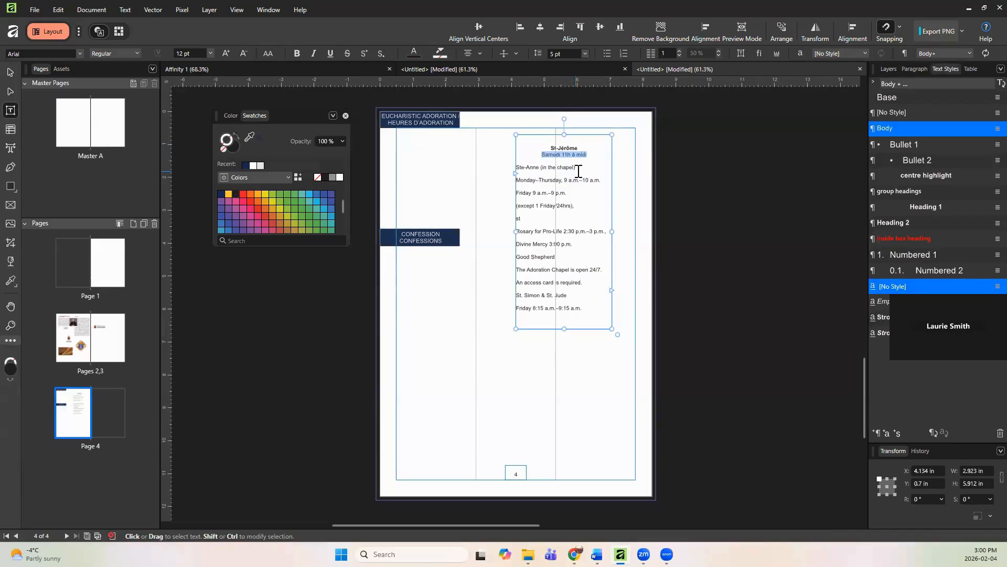
Step: Apply the centre highlight text style to the "Ste-Anne (in the chapel)" line
left_click_drag(575, 167, 515, 166)
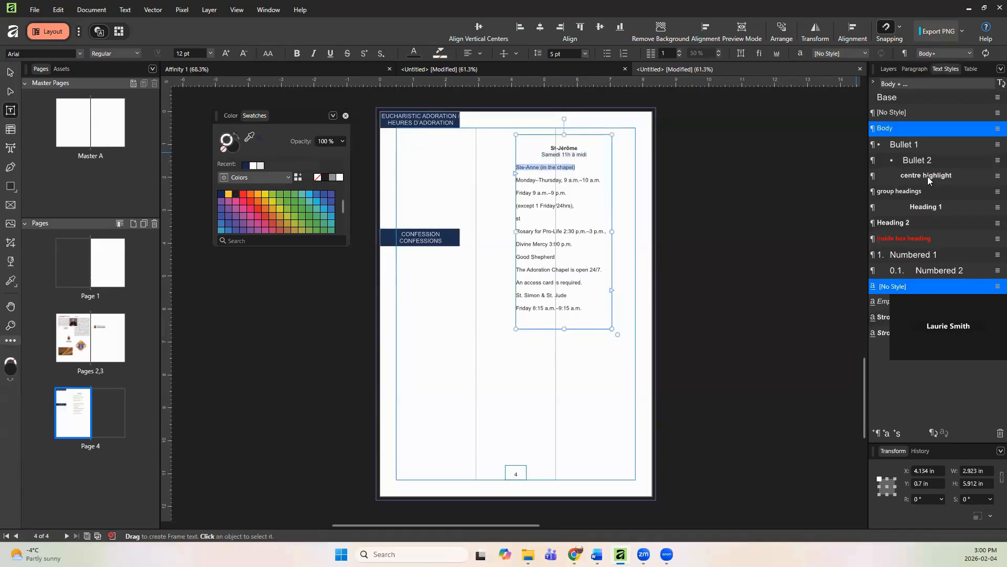
left_click(903, 175)
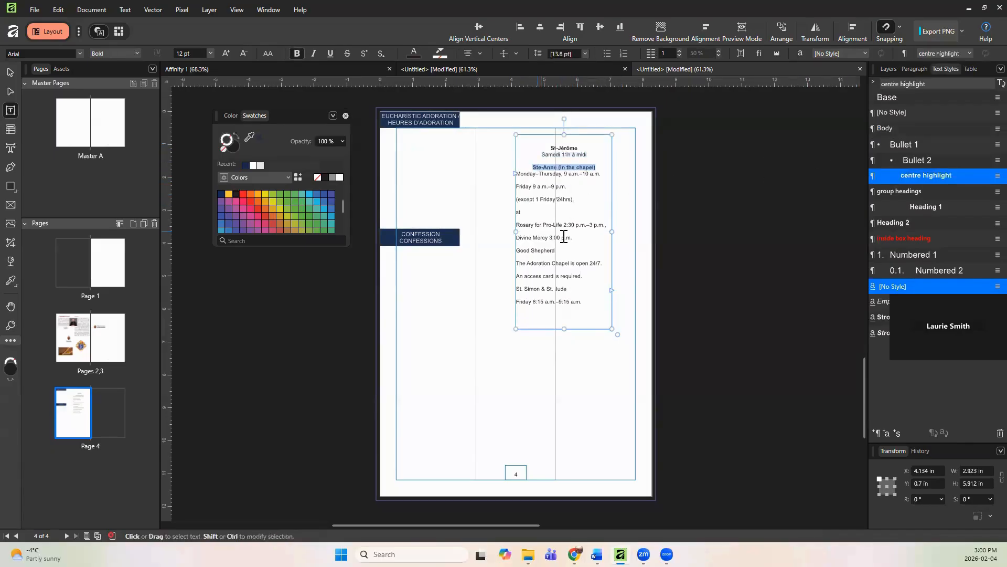
Step: Centre-align the lines from Monday–Thursday to Divine Mercy and set the frame's vertical alignment to top
left_click_drag(572, 238, 515, 173)
left_click(469, 56)
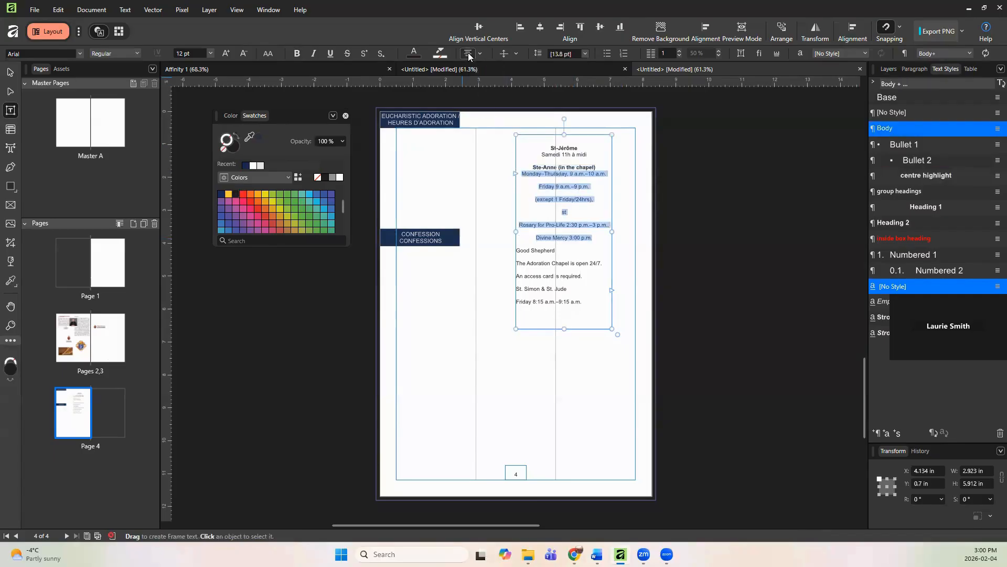
left_click(515, 54)
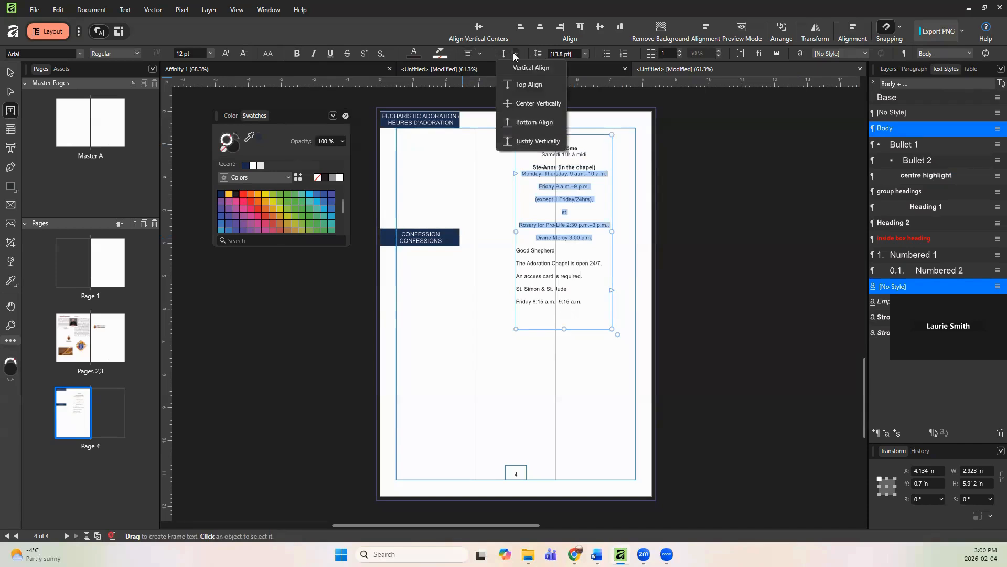
left_click(522, 85)
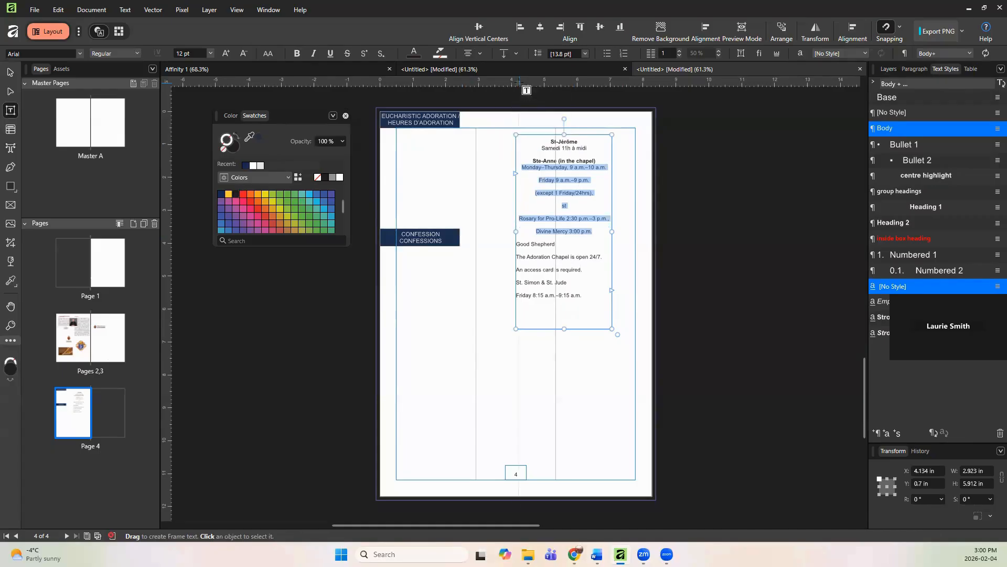
Step: Set the line spacing of the Monday–Thursday to Divine Mercy lines to exactly 0 pt
left_click(584, 54)
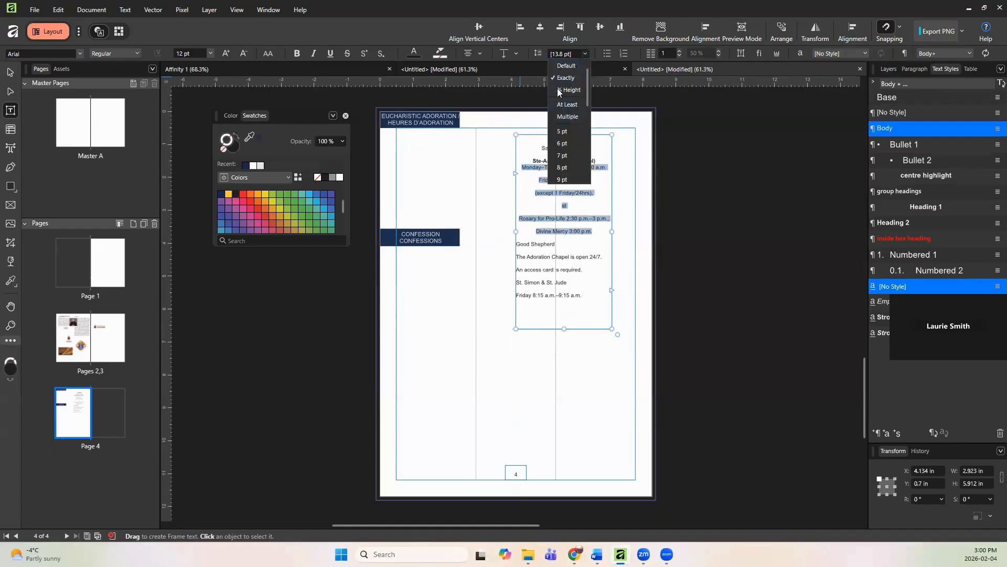
left_click(562, 79)
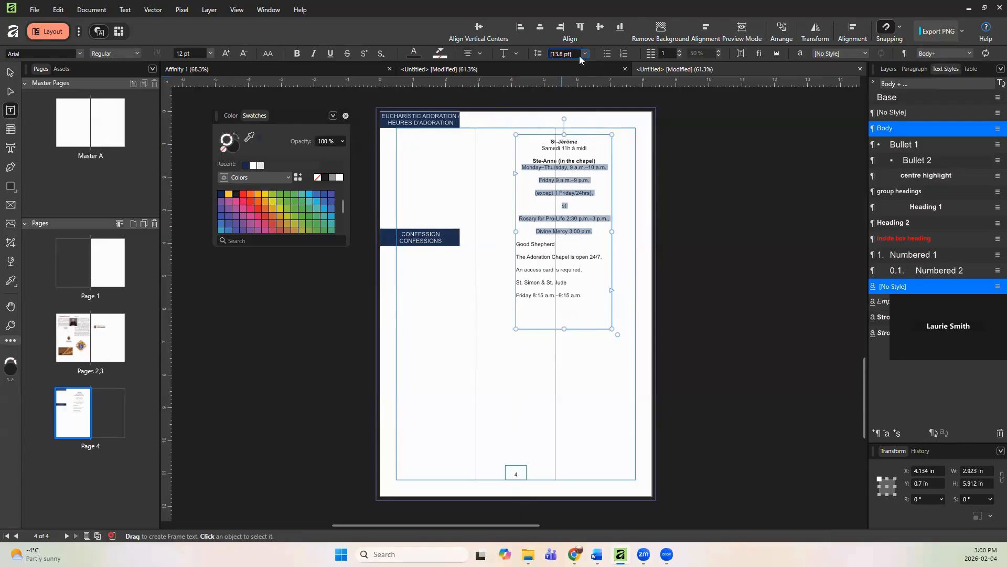
left_click(582, 57)
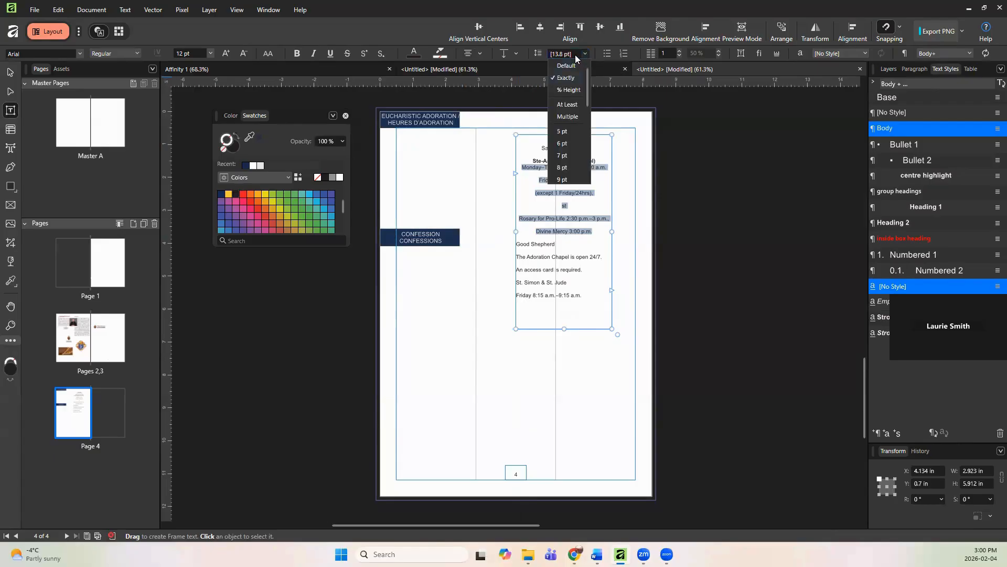
left_click(576, 54)
type("0")
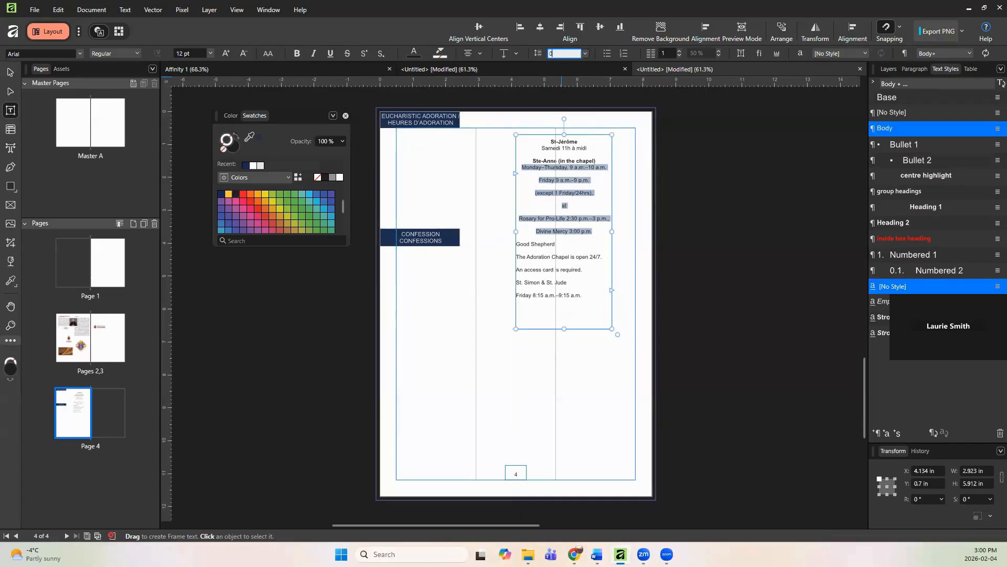
key("Return")
left_click(583, 203)
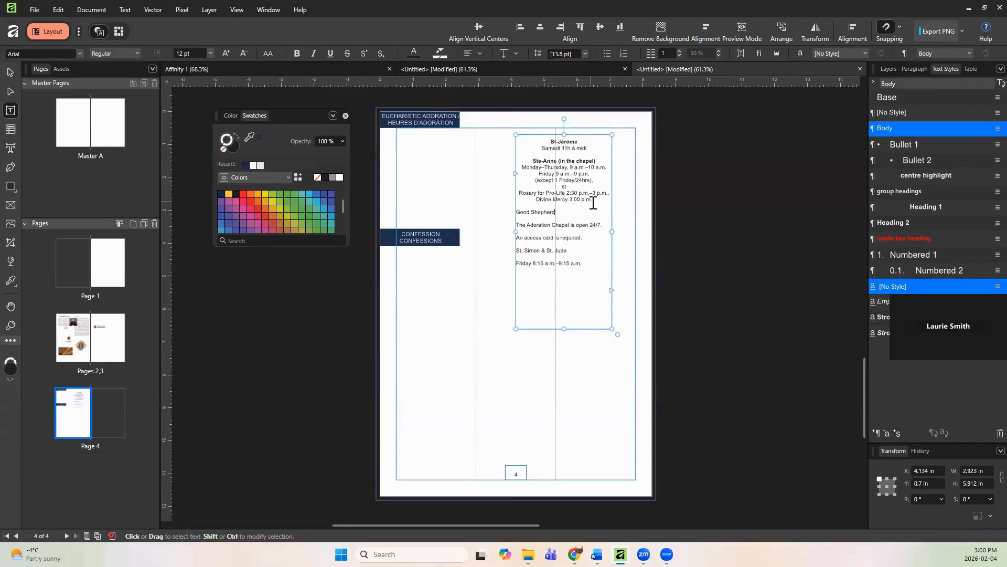
Step: Delete the stray "st" line between the Friday exception line and the Rosary line
left_click_drag(592, 200, 523, 172)
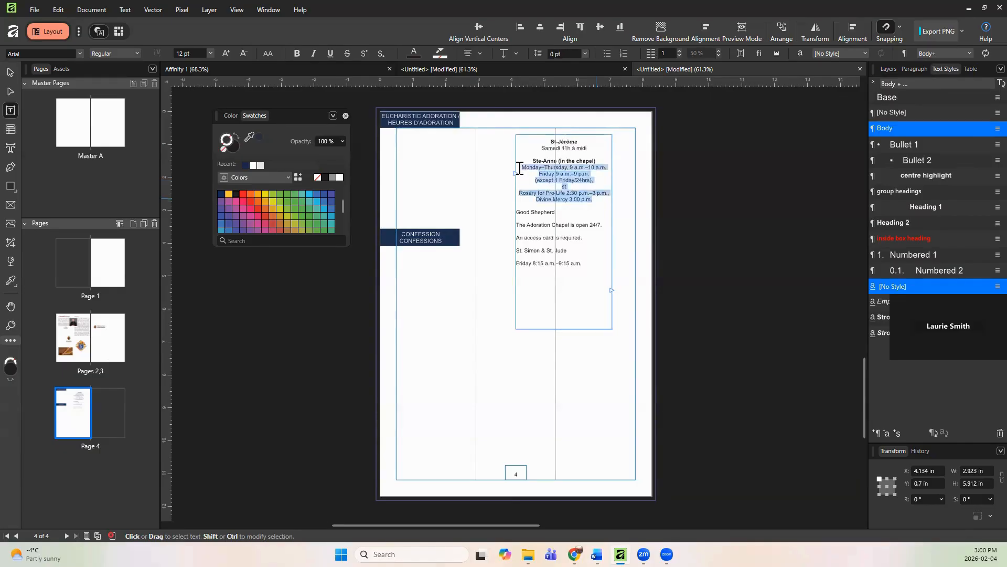
left_click(579, 186)
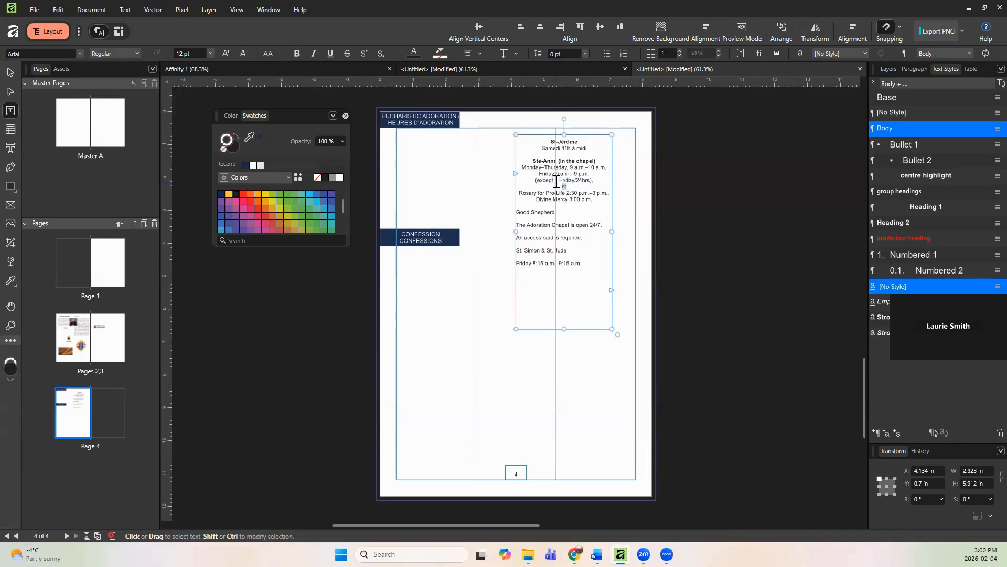
key("BackSpace")
key("BackSpace")
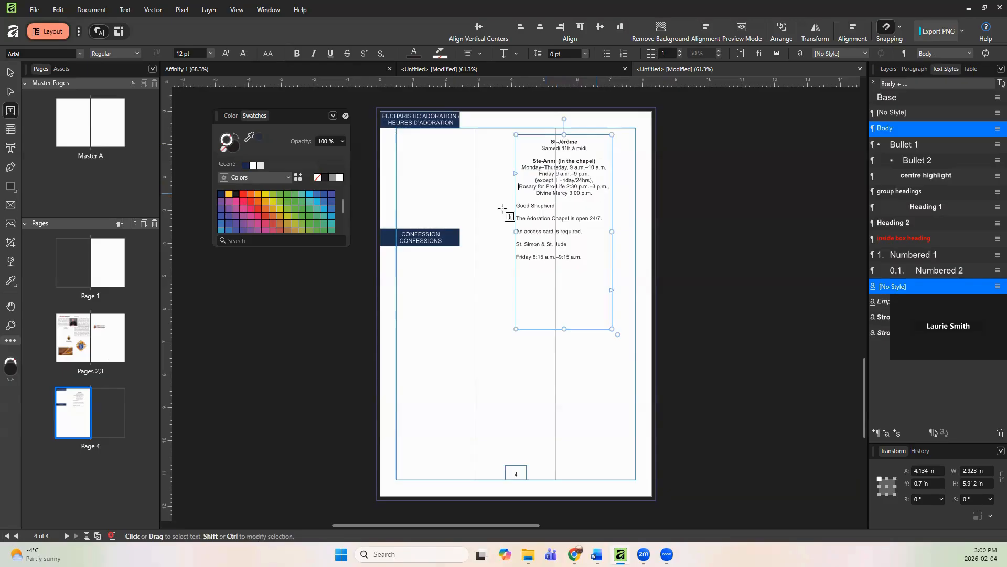
Step: Apply the centre highlight text style to the "Good Shepherd" line
left_click_drag(556, 206, 512, 208)
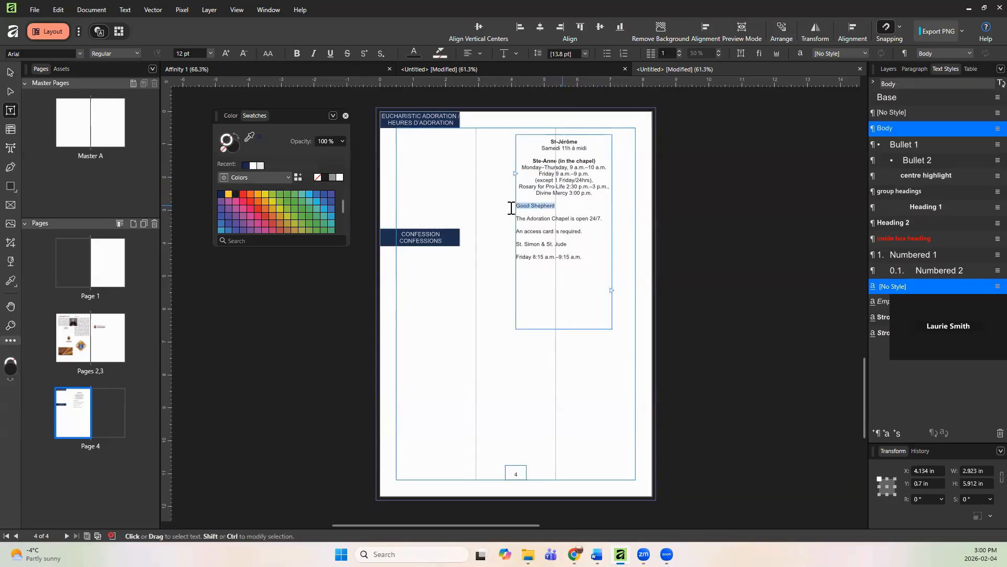
left_click(920, 175)
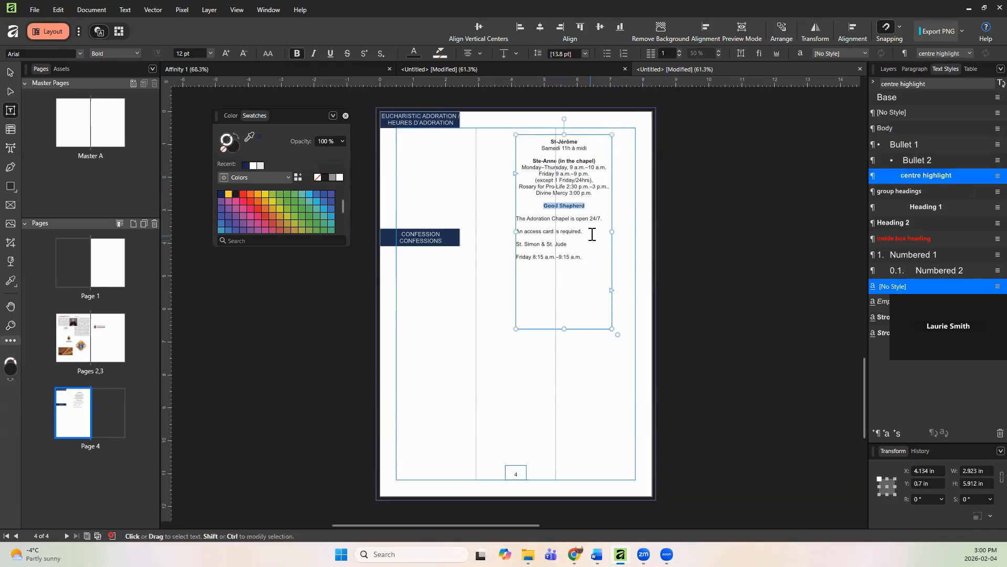
Step: Apply the centre highlight text style to the "St. Simon & St. Jude" line
left_click(574, 244)
mouse_move(511, 250)
left_mouse_down()
mouse_move(502, 252)
mouse_move(514, 244)
left_mouse_up()
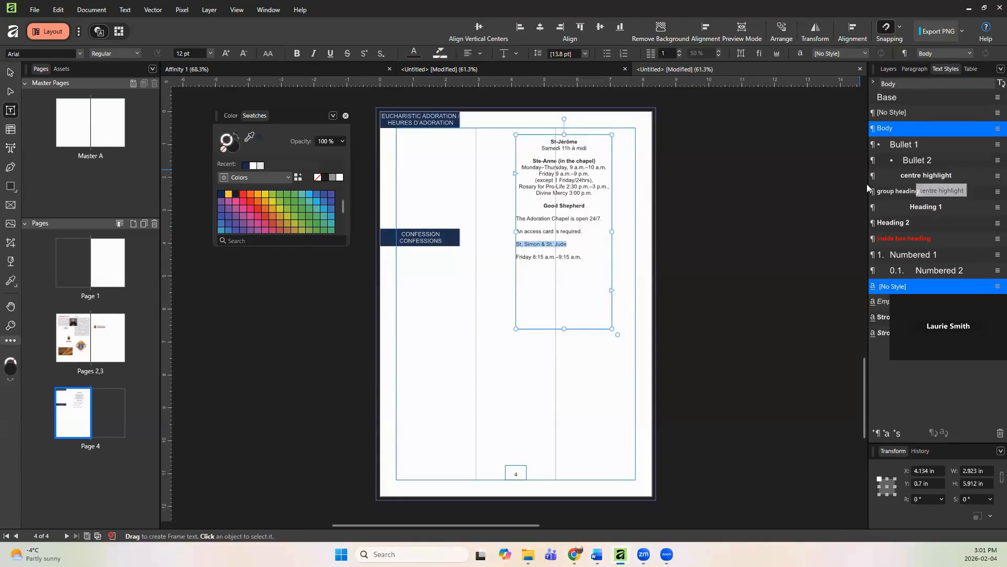
left_click(918, 176)
Step: Set the Adoration Chapel and access card lines to exactly 0 pt line spacing and centre-align them
left_click_drag(586, 231, 508, 221)
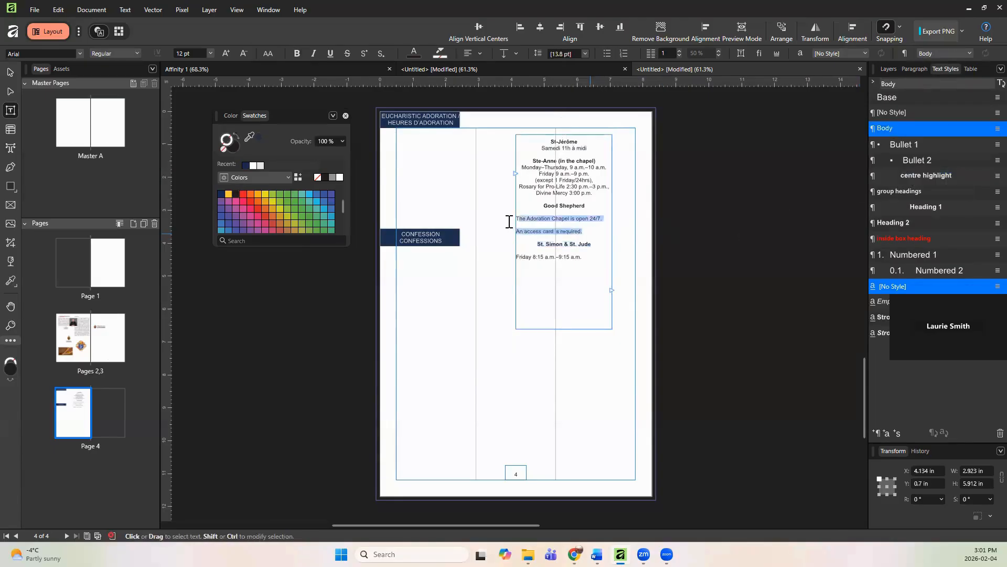
left_click(586, 53)
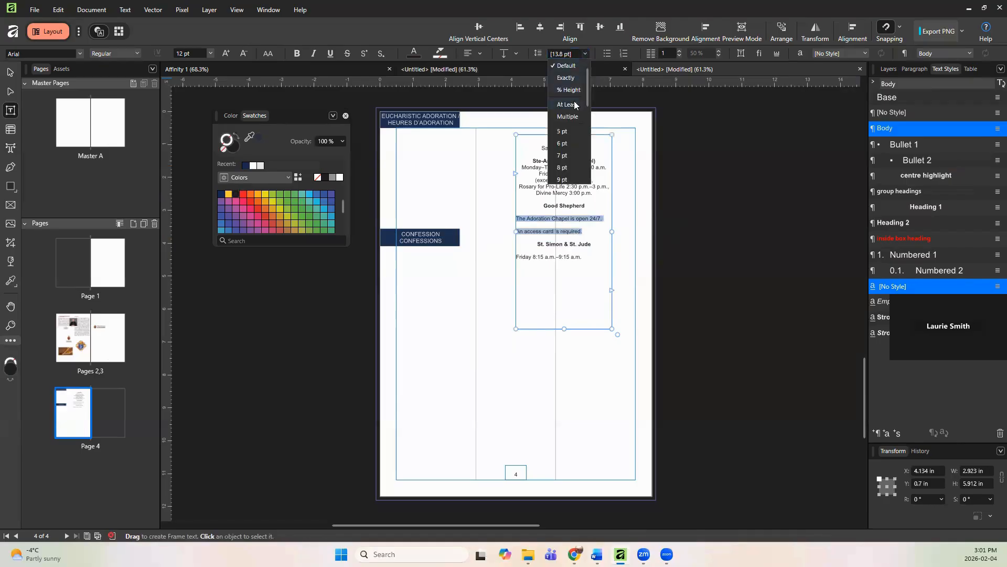
left_click(565, 78)
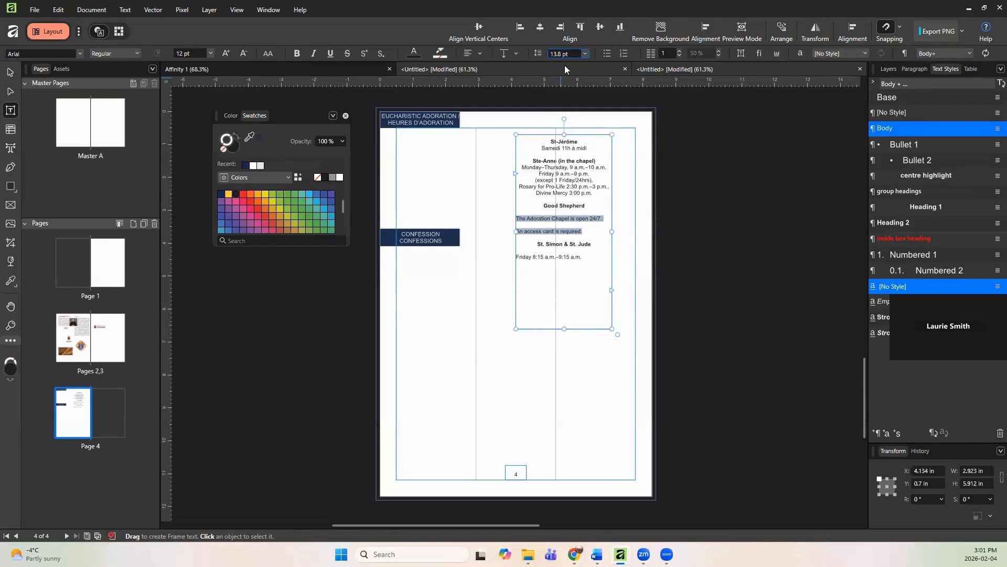
left_click(566, 54)
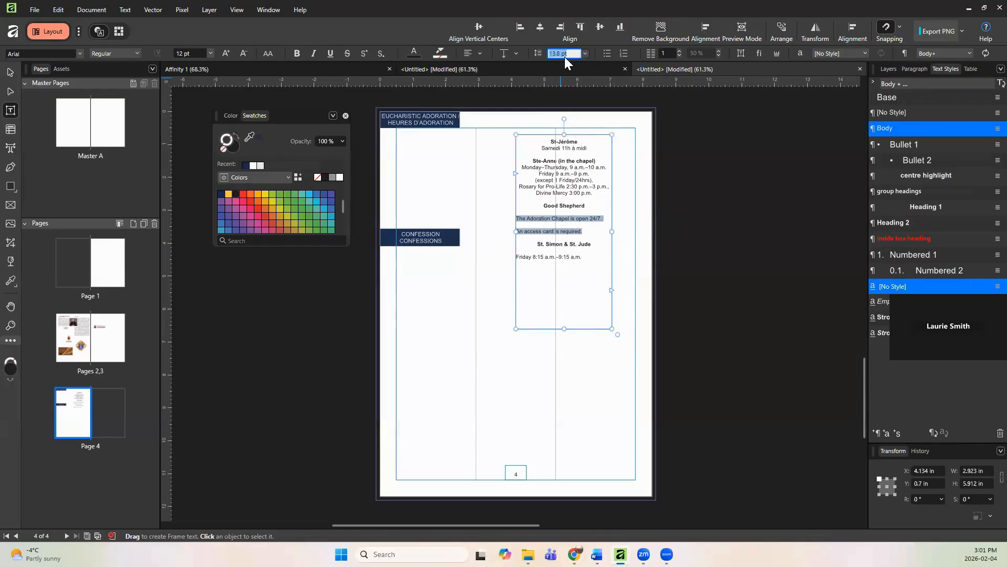
type("0")
key("Return")
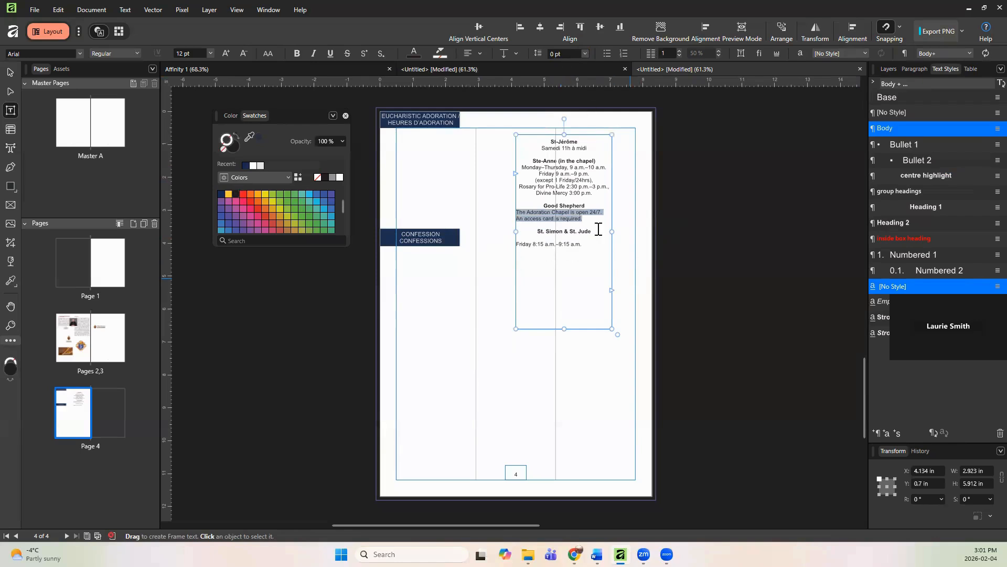
left_click(469, 54)
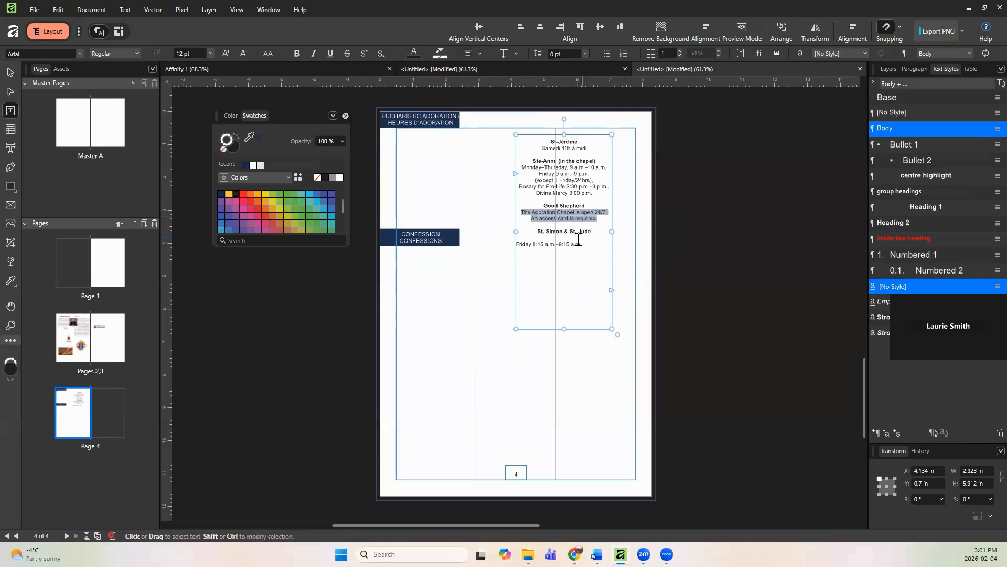
Step: Set the "Friday 8:15 a.m.–9:15 a.m." line to exactly 0 pt line spacing and centre-align it
left_click_drag(589, 245, 515, 246)
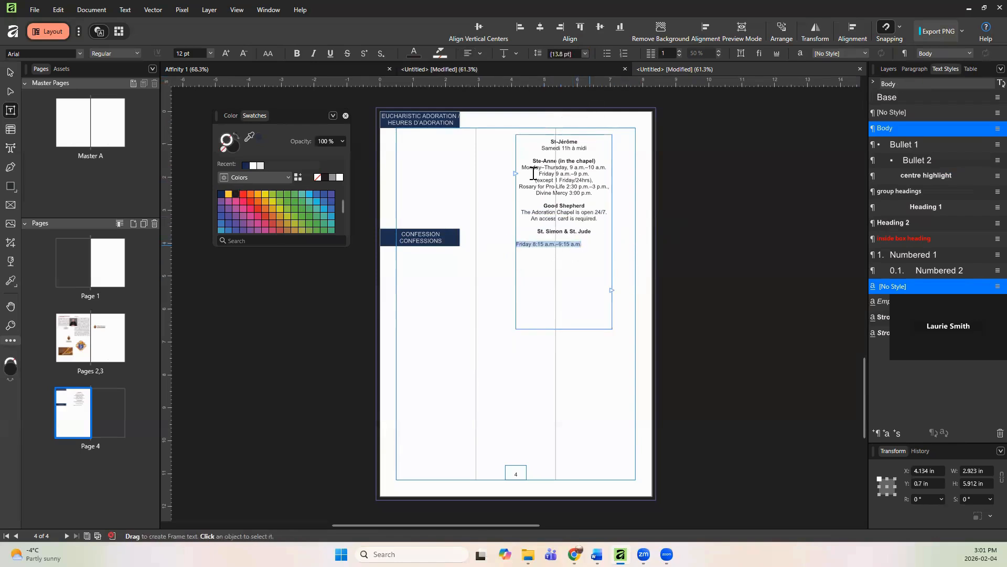
left_click(561, 55)
type("0")
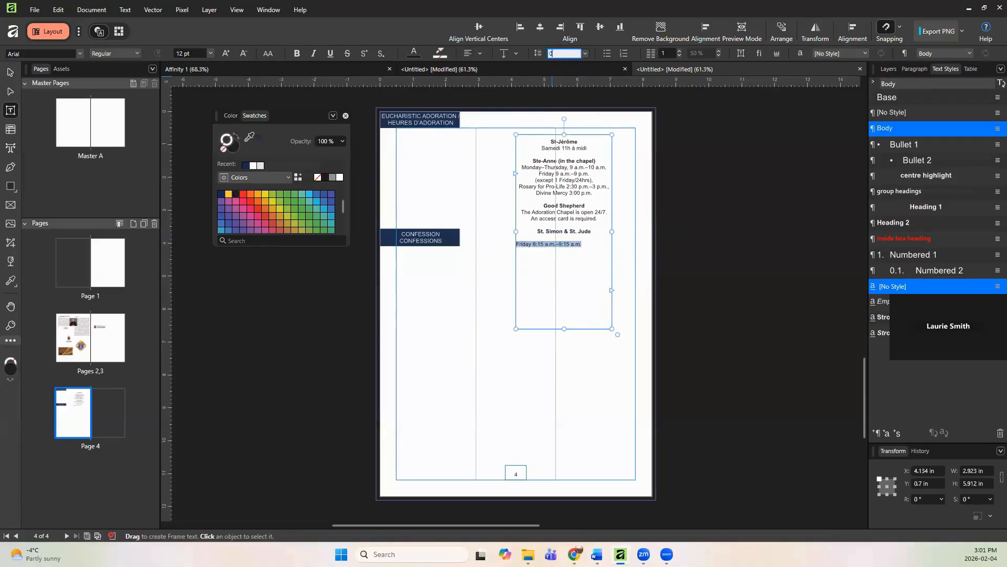
key("Return")
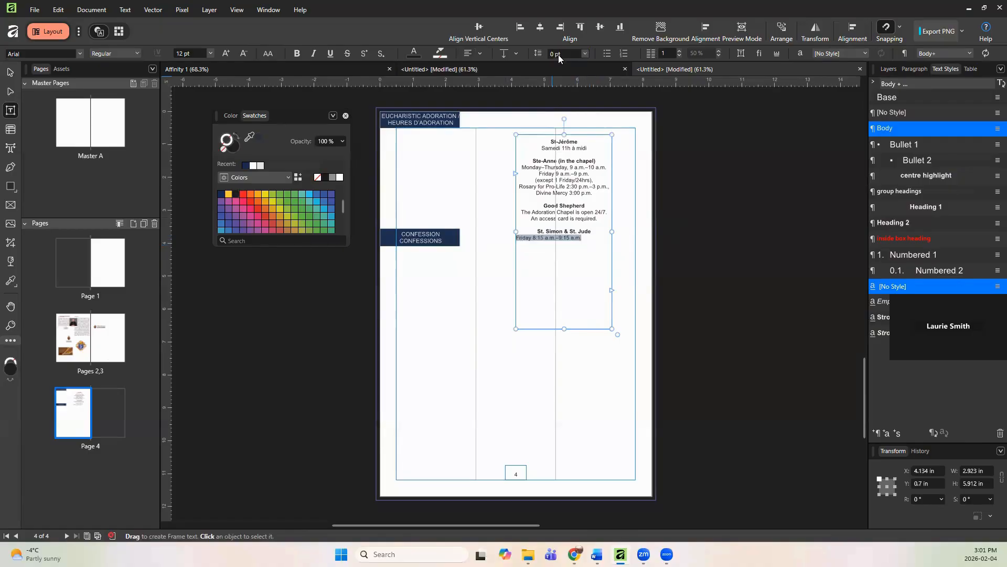
left_click(469, 52)
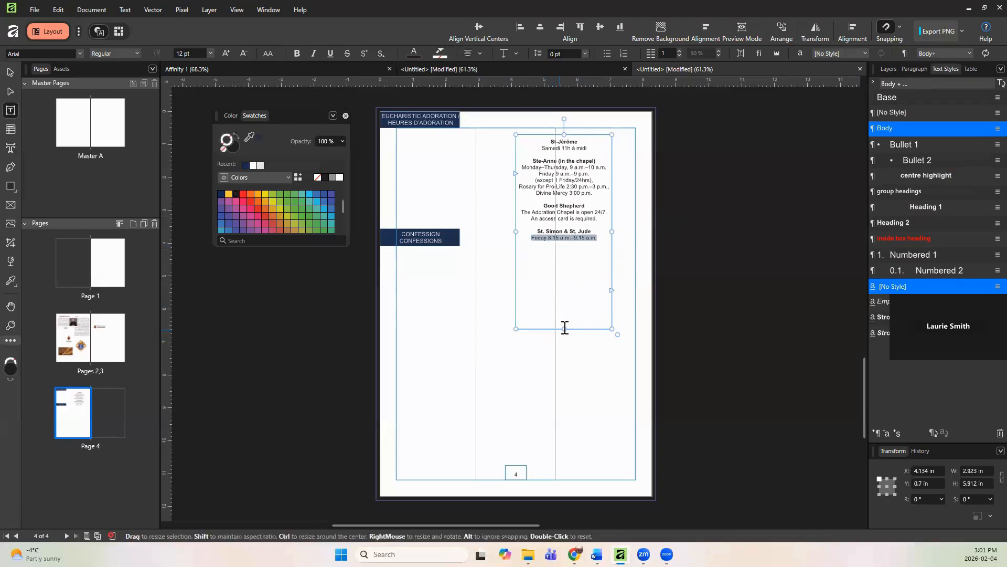
Step: Shrink the schedule frame to about 3.39 in tall and move it into the left column below the adoration banner
left_click(562, 256)
left_click_drag(564, 282, 564, 200)
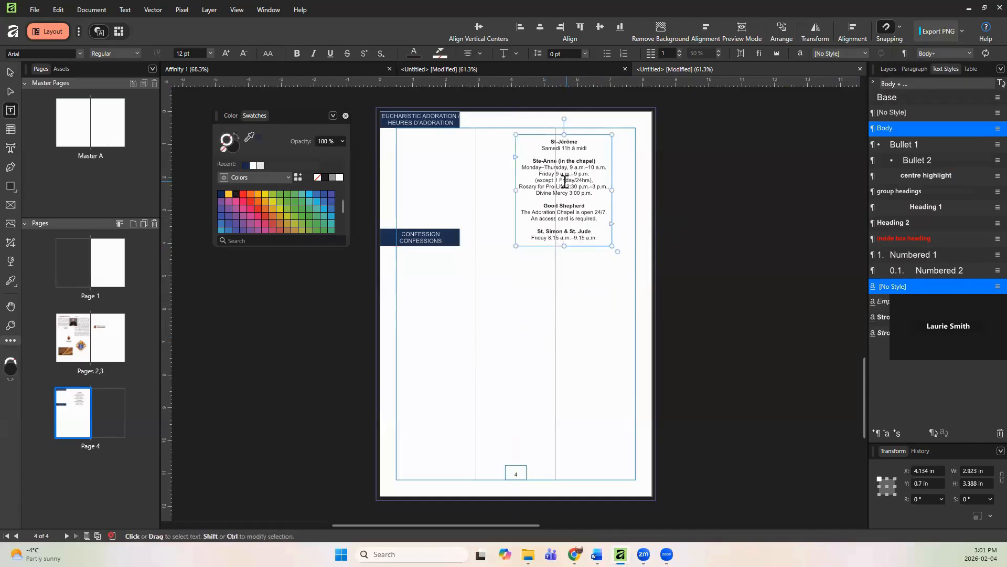
double_click(543, 181)
left_click(573, 132)
left_click_drag(573, 132, 443, 128)
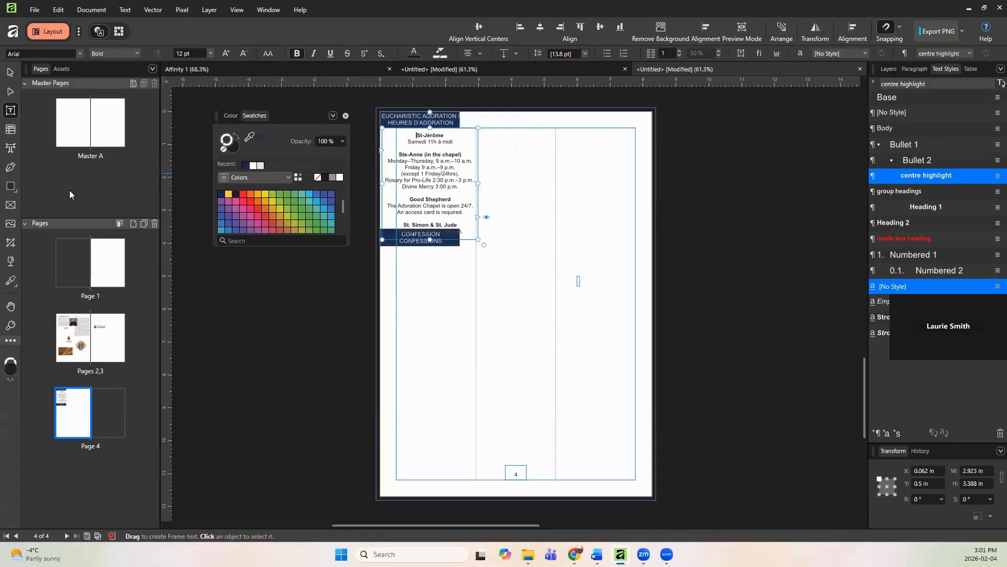
Step: Draw a rectangle about 2.86 × 3.49 in over the schedule and fill it with yellow
left_click(12, 187)
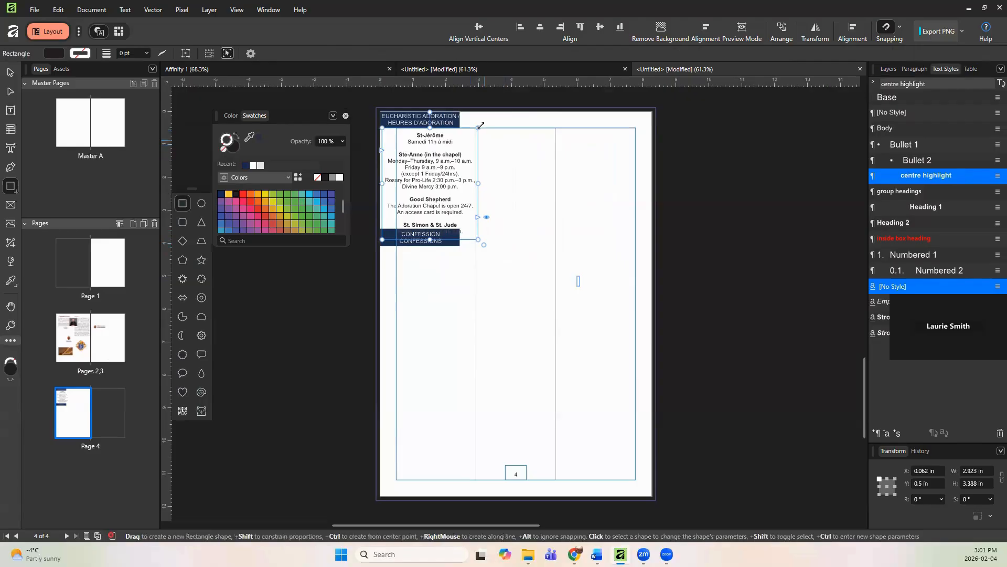
left_click_drag(471, 124, 381, 239)
left_click_drag(479, 181, 476, 182)
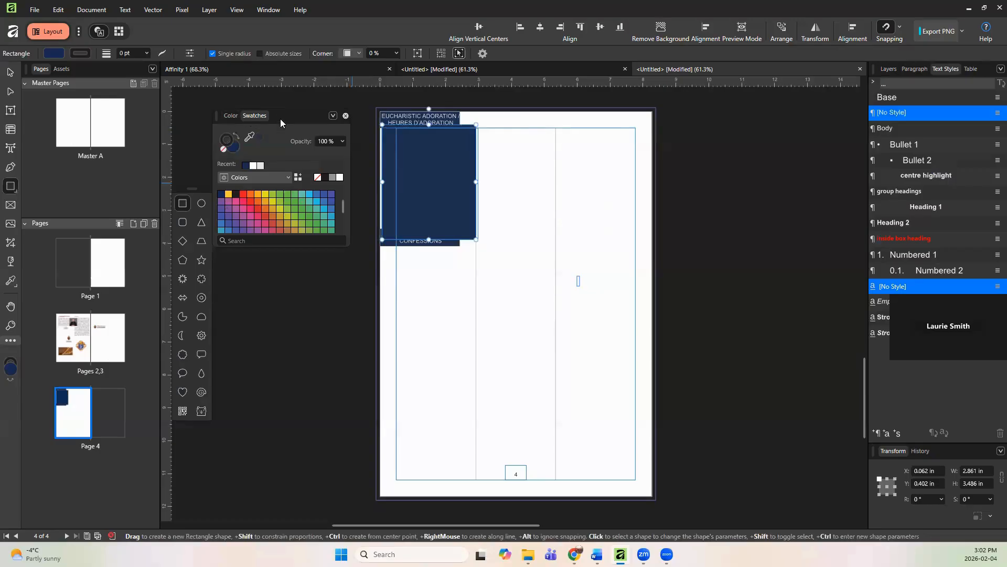
left_click(228, 193)
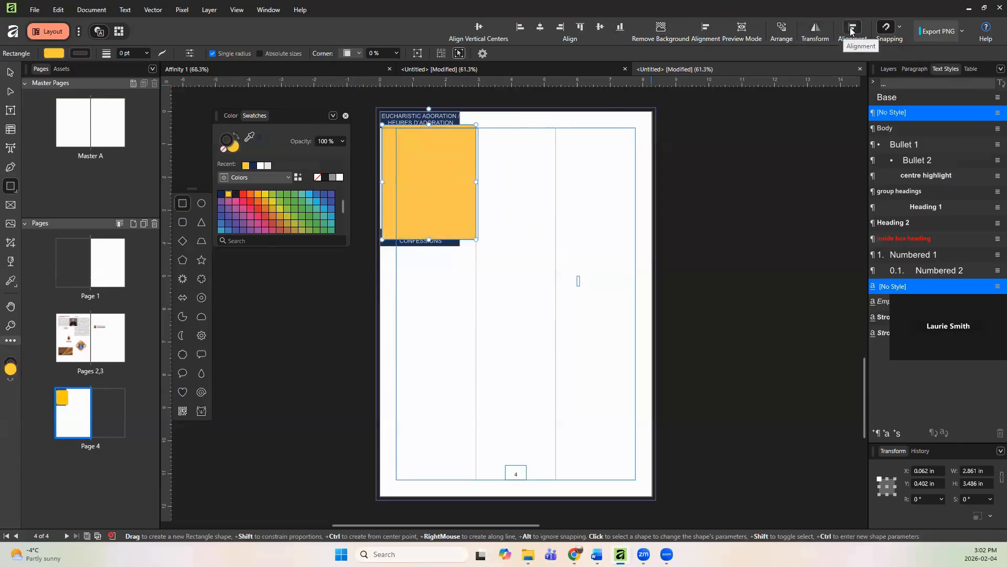
Step: Send the yellow rectangle to the back behind the schedule text
left_click(781, 31)
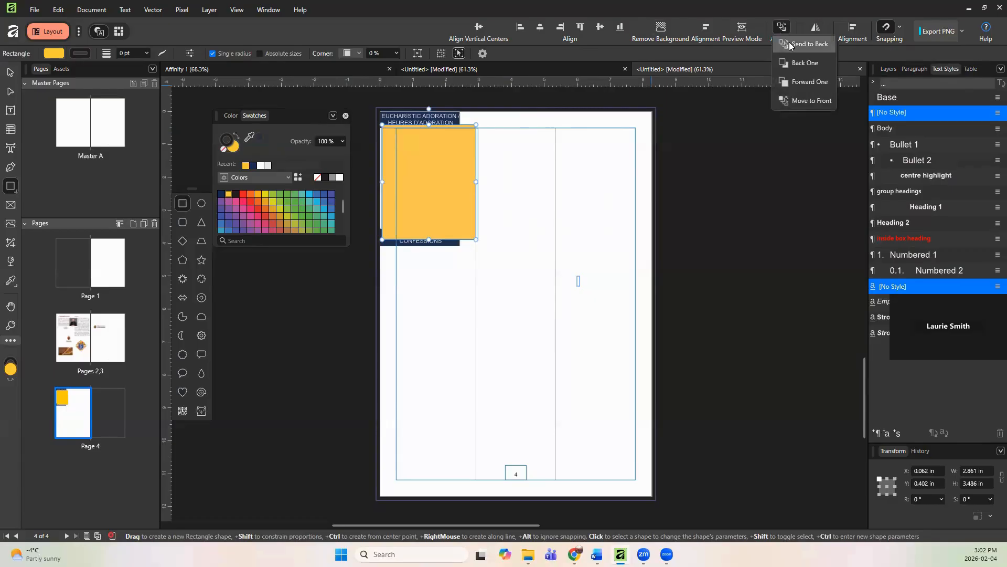
left_click(799, 43)
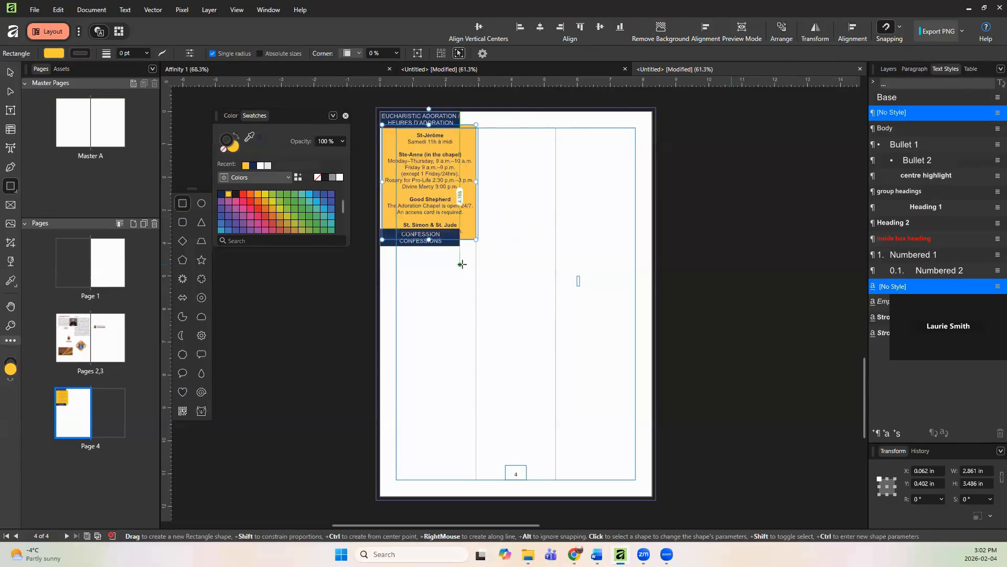
left_click(460, 263)
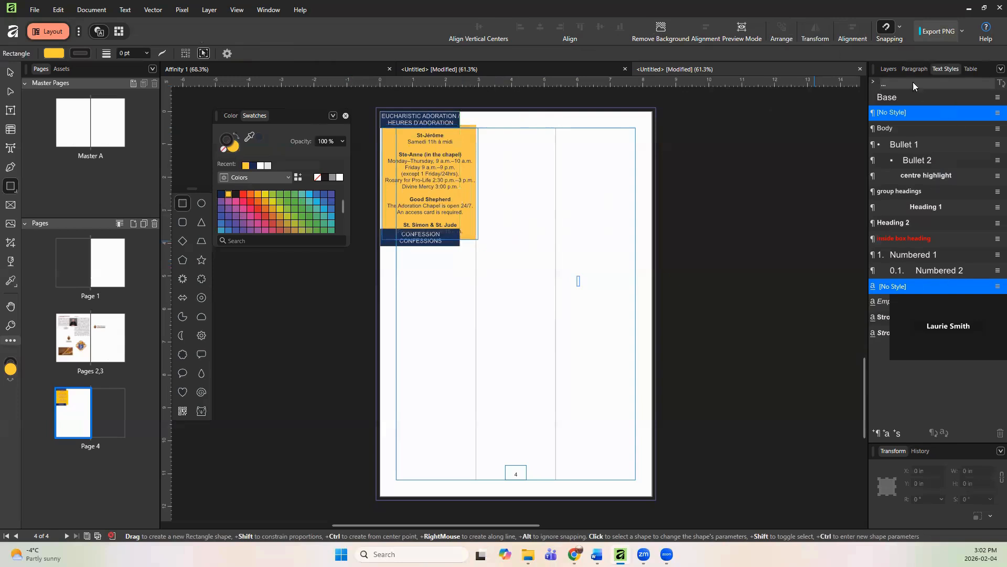
Step: Select the Confession banner and its text, widen them to about 2.92 in and move them below the yellow box
left_click(891, 70)
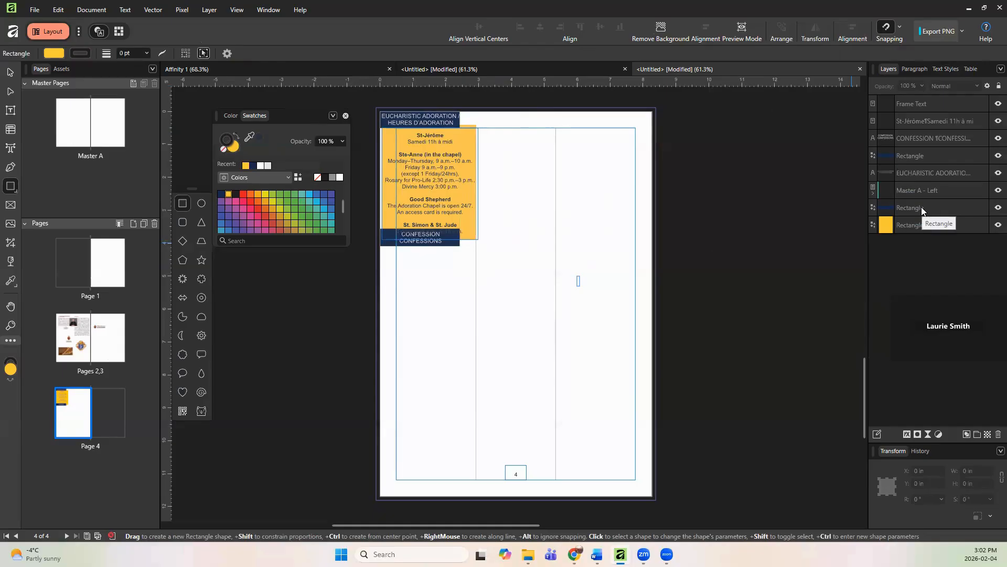
left_click(451, 242)
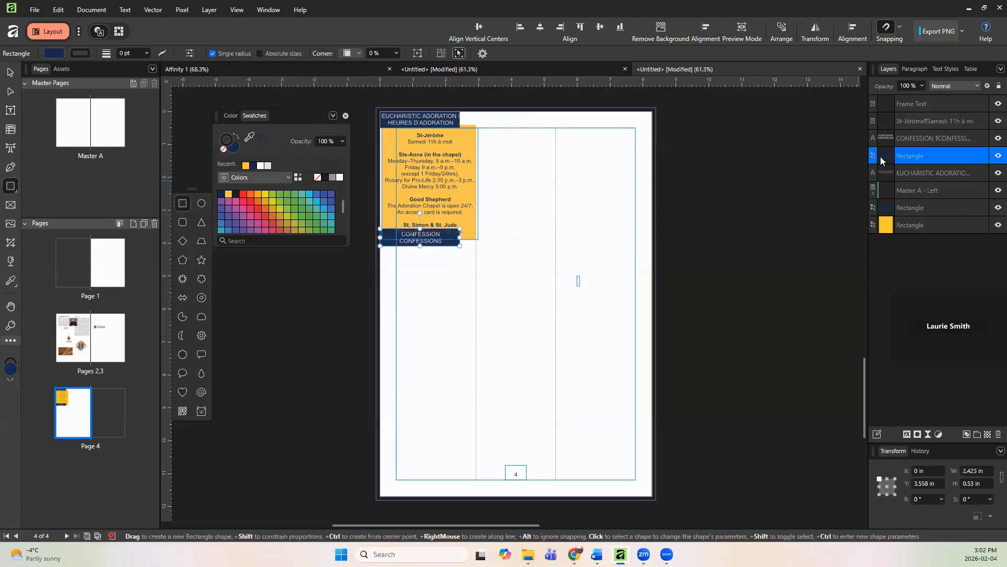
left_click(933, 138, "shift")
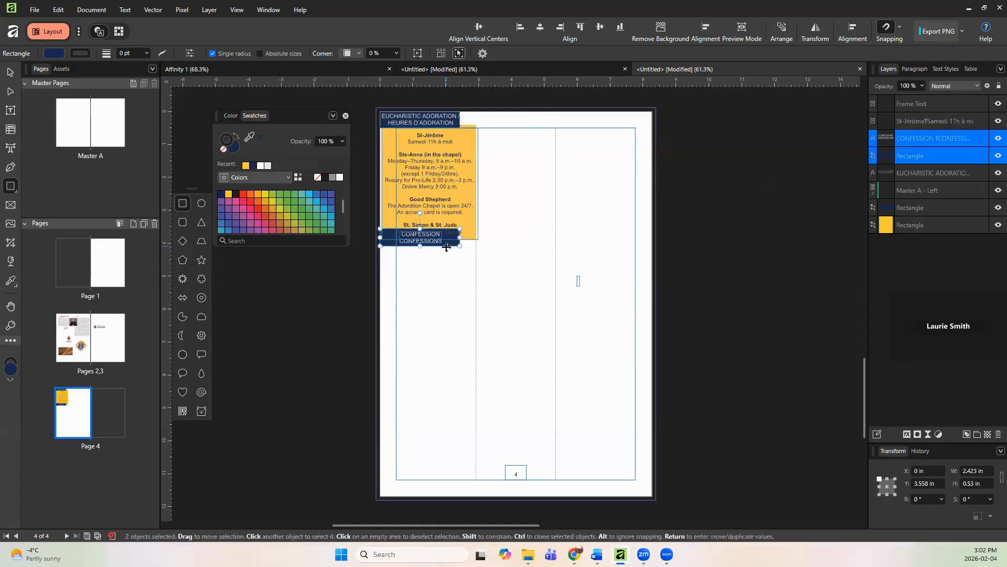
left_click_drag(448, 244, 477, 249)
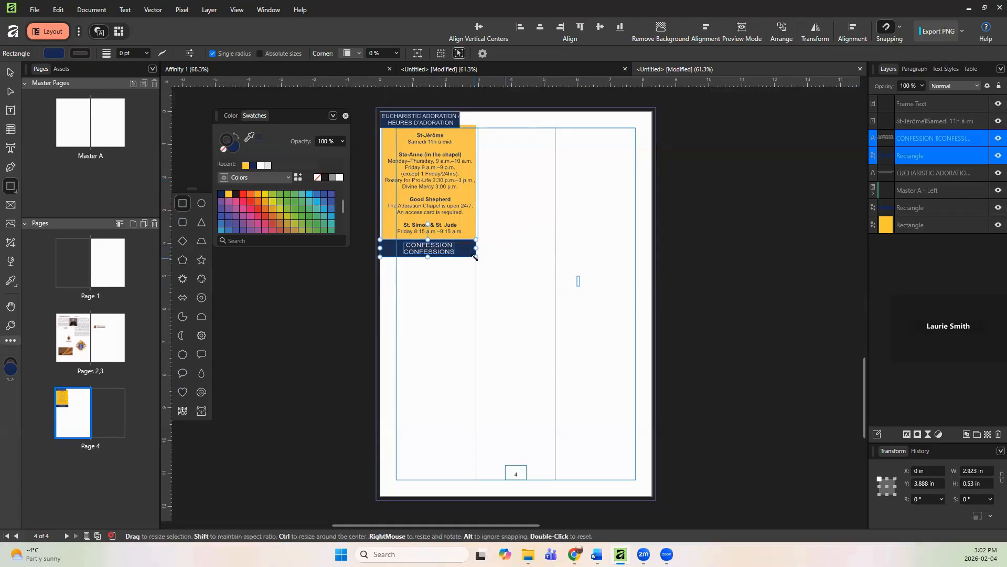
left_click(485, 270)
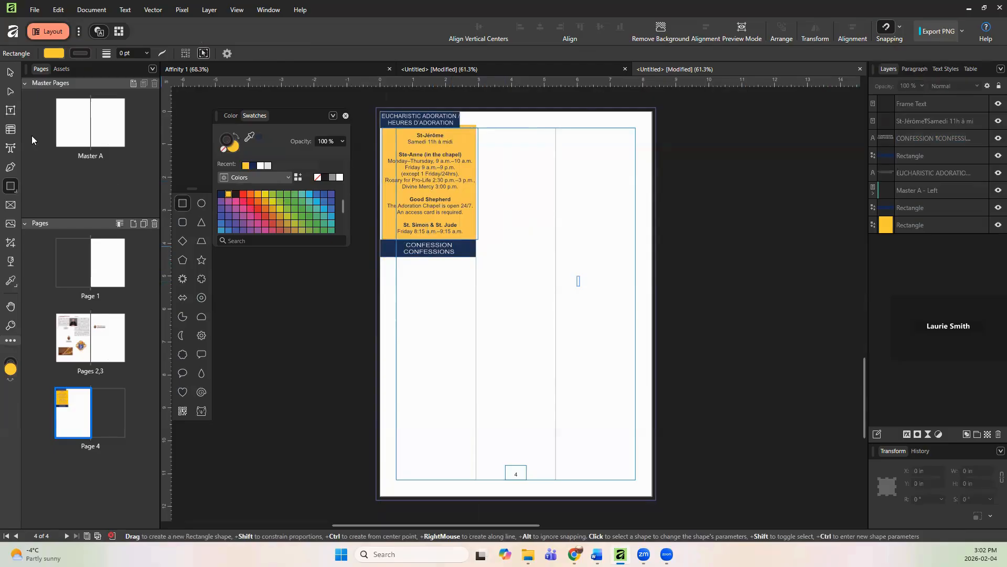
left_click(9, 130)
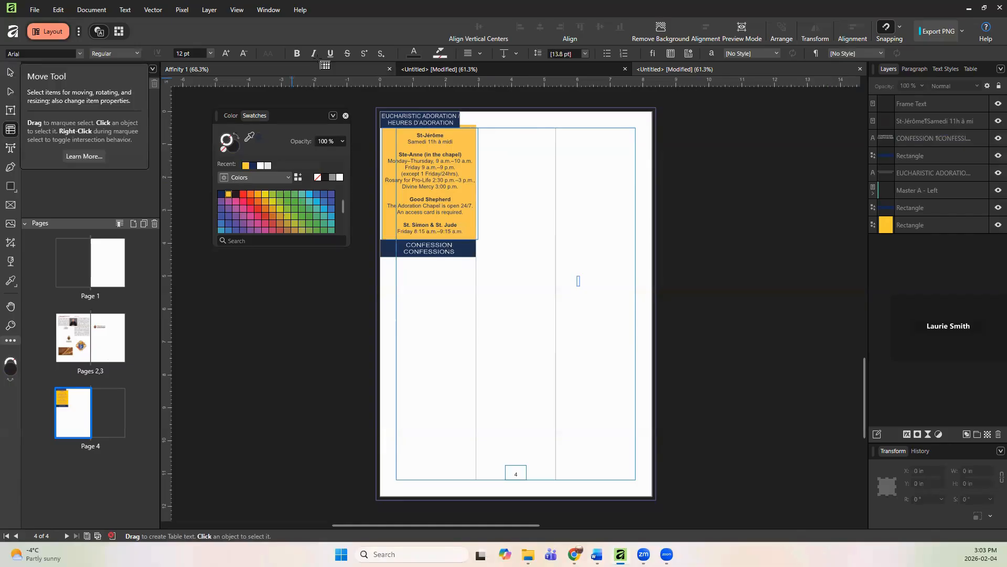
right_click(339, 28)
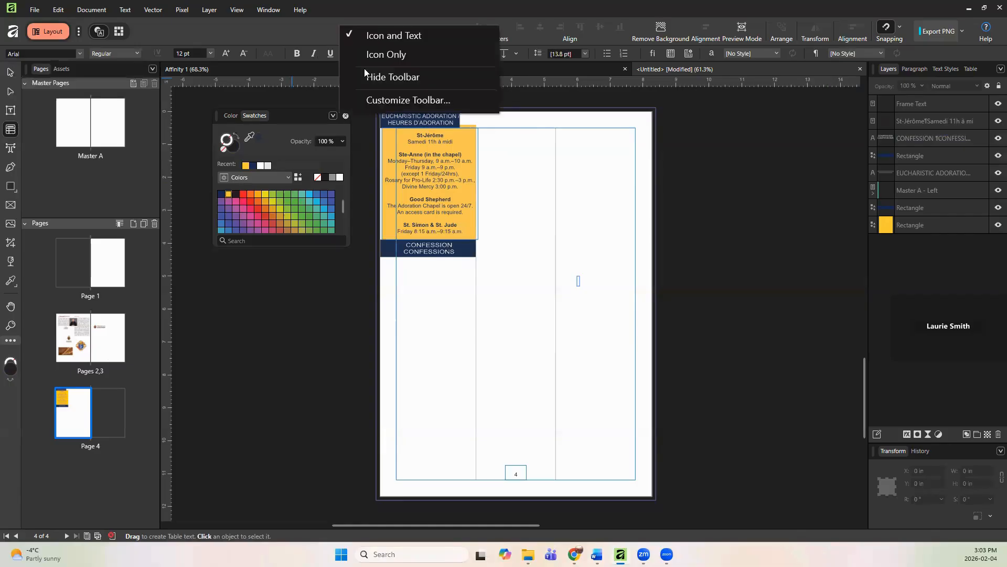
left_click(389, 104)
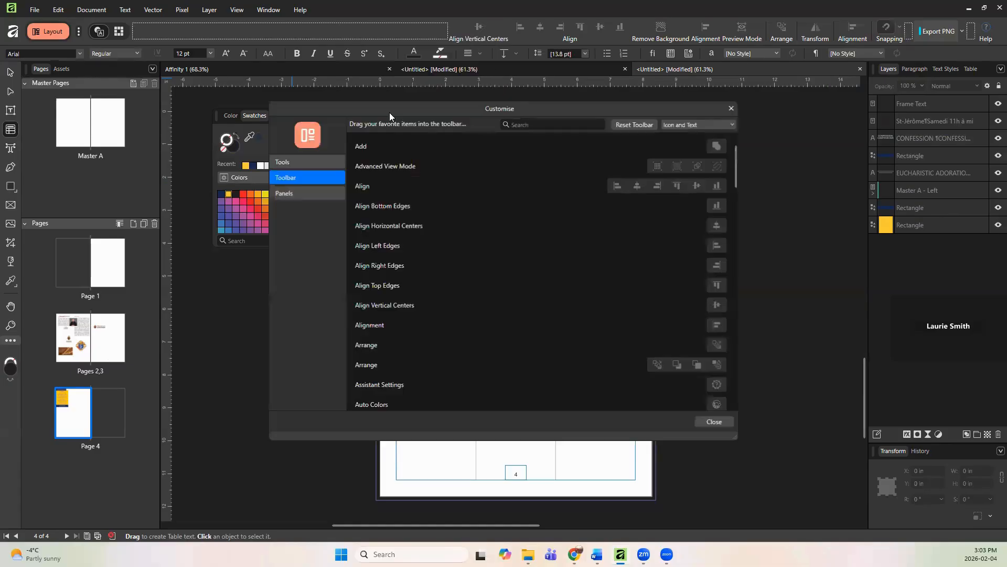
left_click(278, 162)
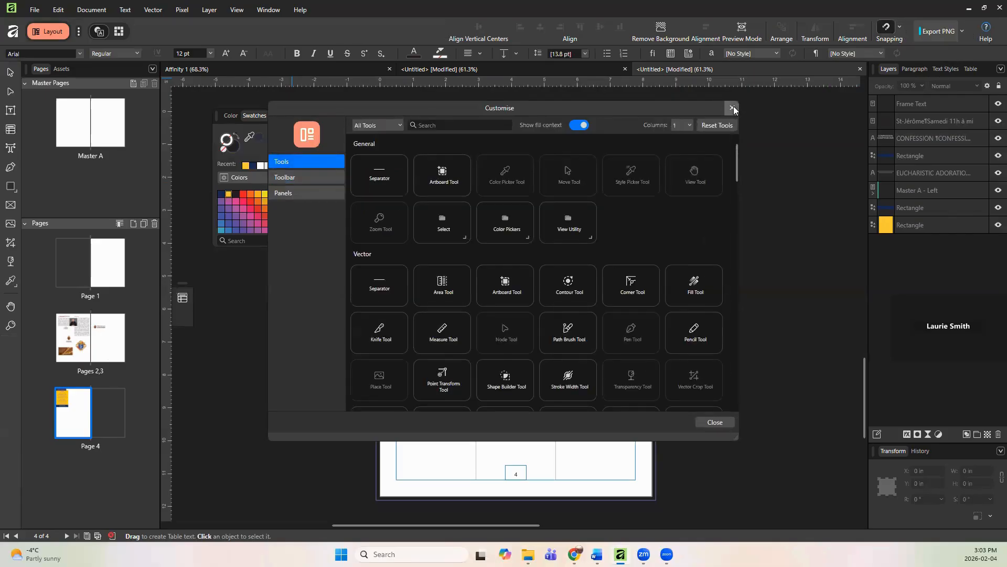
key("Escape")
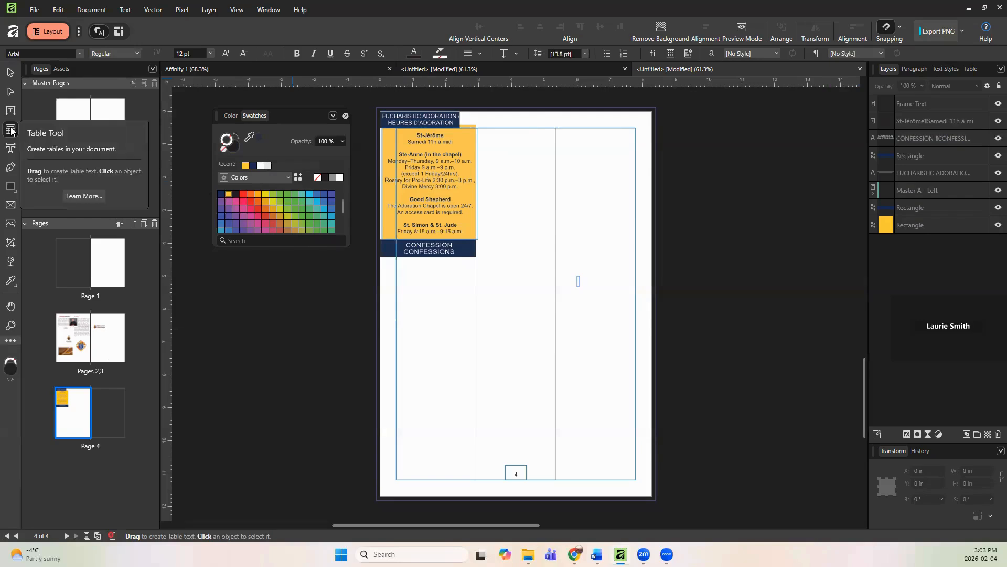
Step: Draw a table on the lower part of page 4 and enlarge it to about 7.53 × 4.34 in
left_click(11, 130)
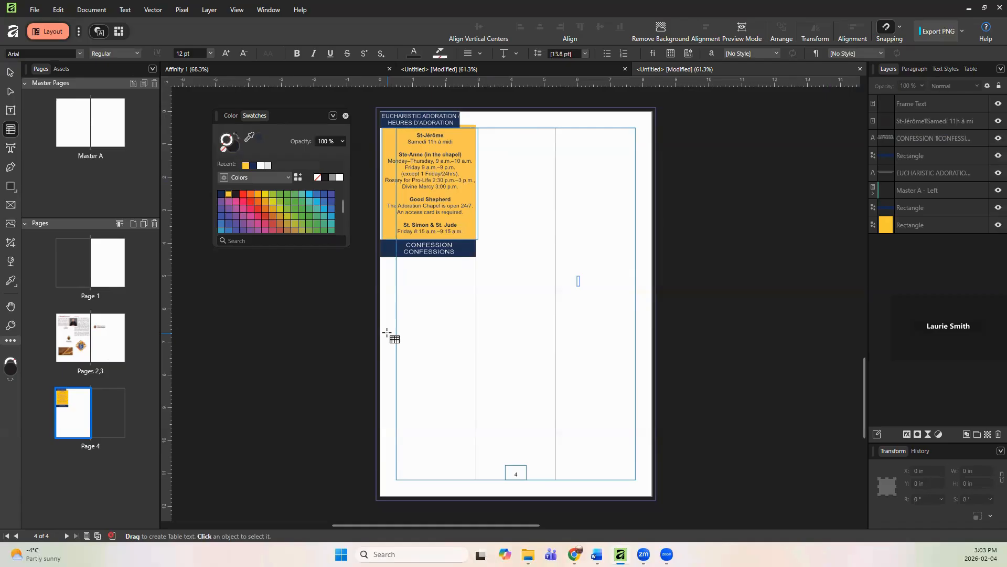
left_click_drag(386, 332, 556, 386)
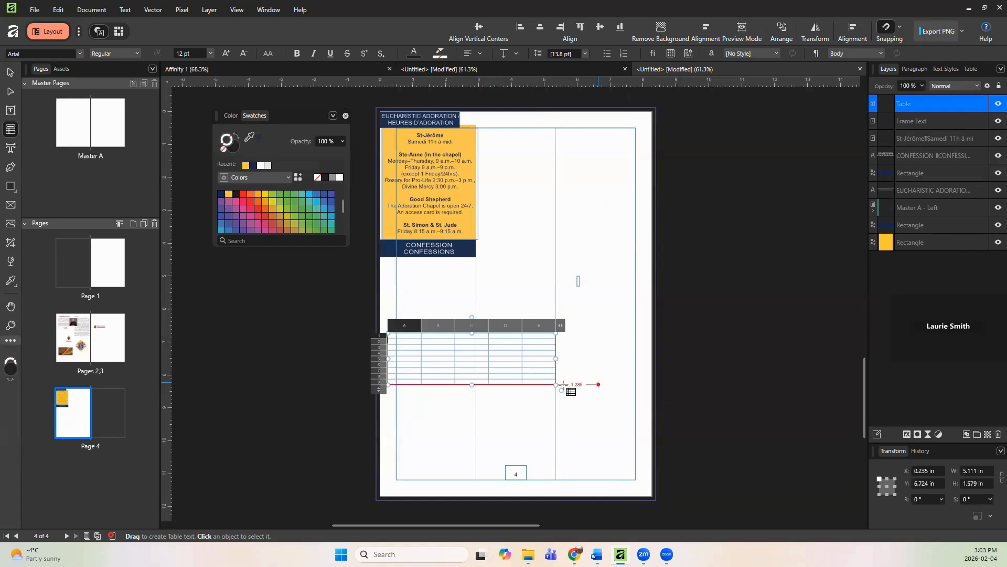
left_click_drag(610, 453, 636, 477)
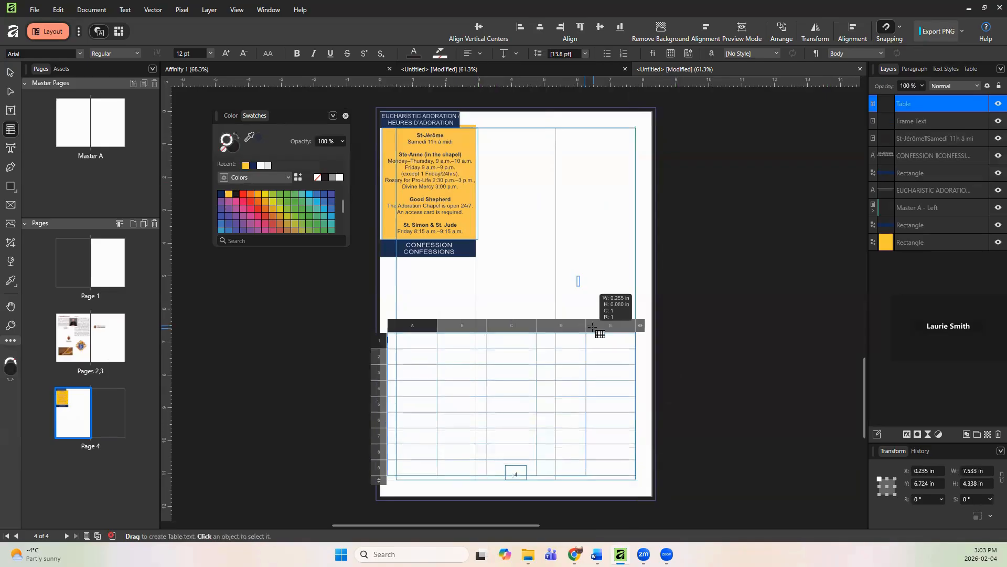
Step: Try to resize the table's columns by reselecting the large table and adjusting a column edge
left_click_drag(584, 327, 597, 328)
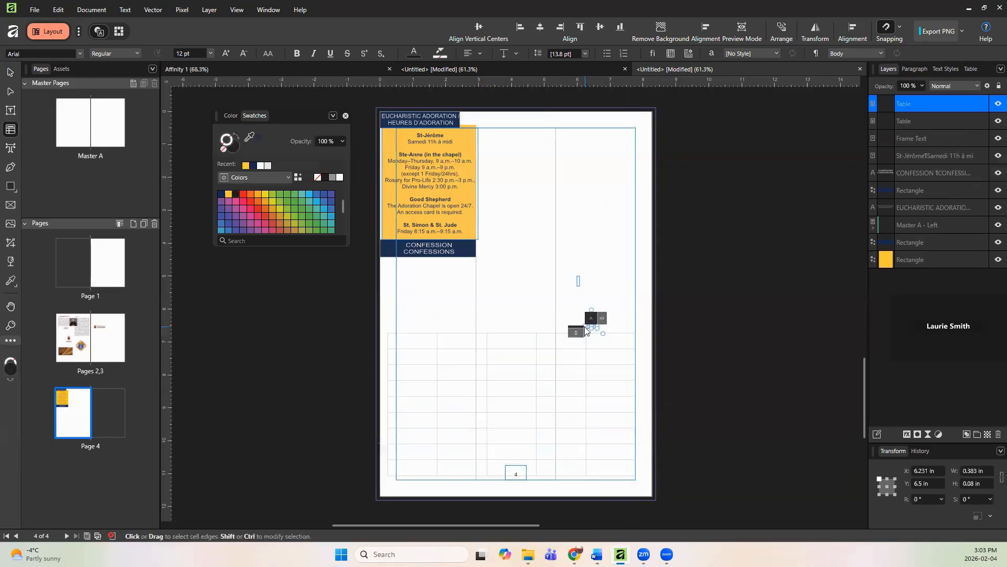
left_click(567, 353)
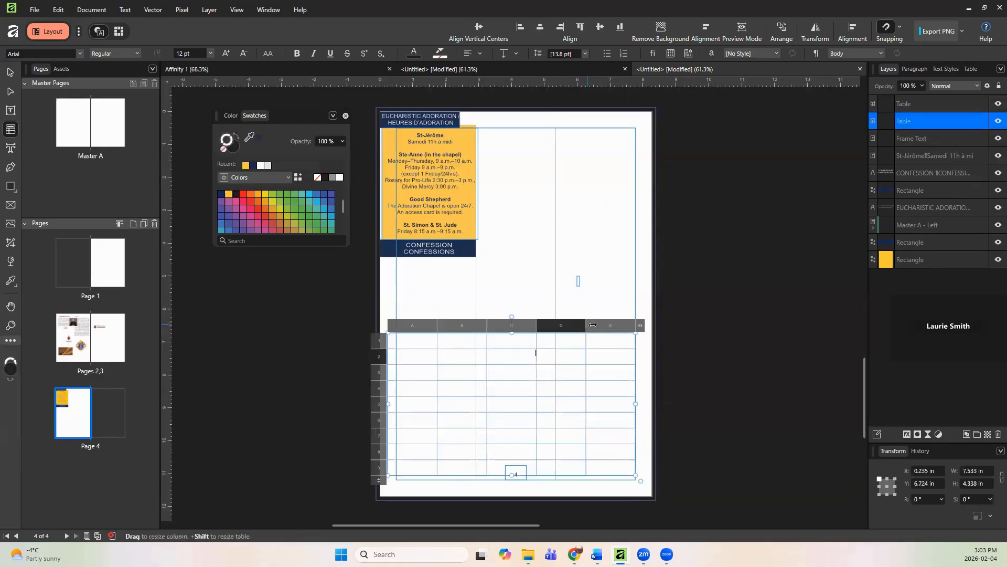
left_click_drag(596, 325, 596, 325)
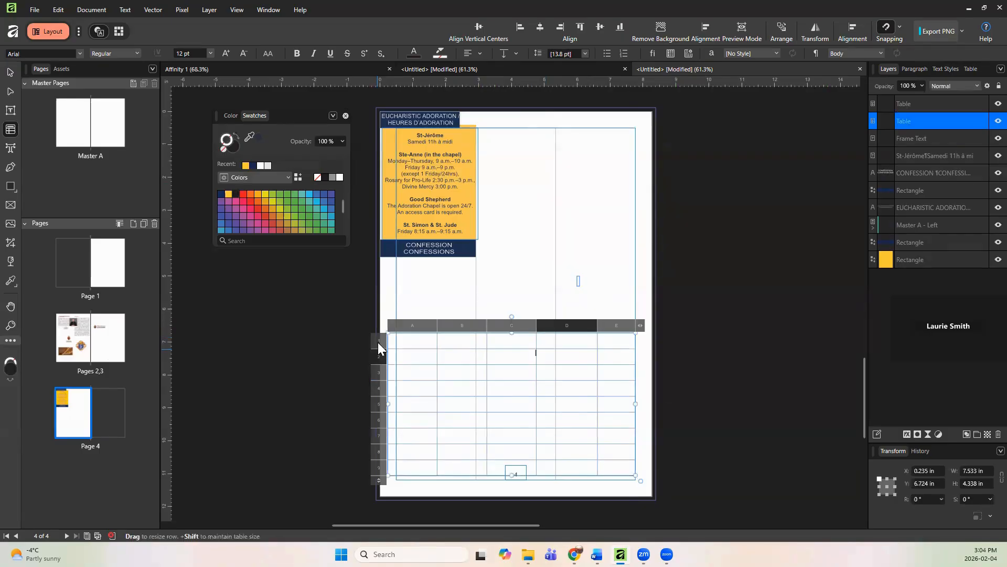
left_click(416, 339)
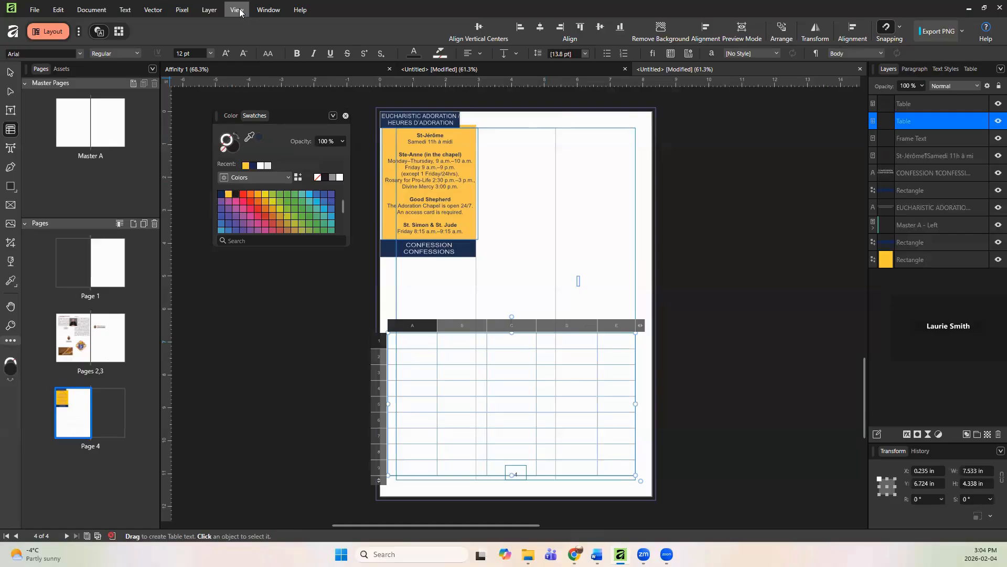
left_click(149, 10)
mouse_move(125, 13)
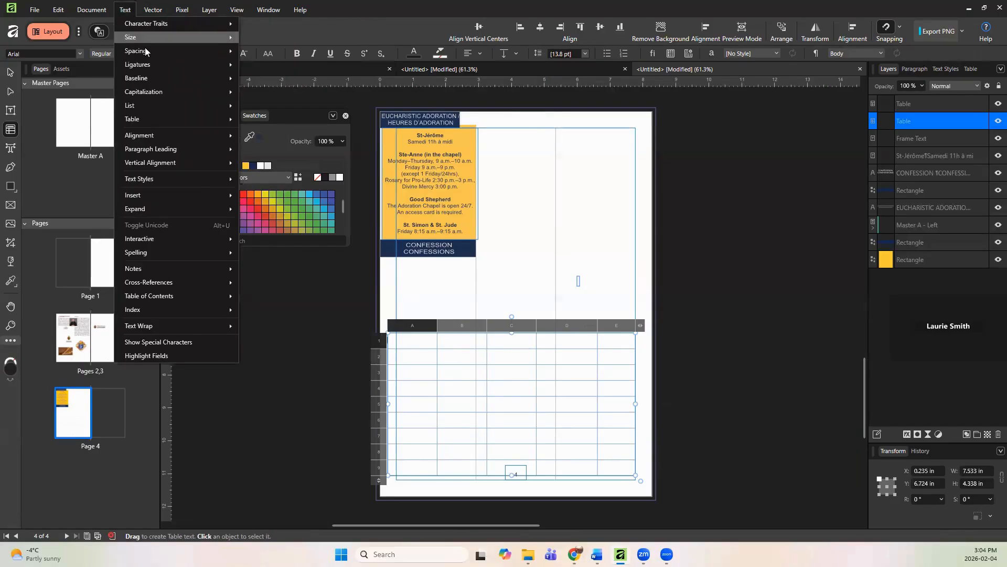
left_click(509, 328)
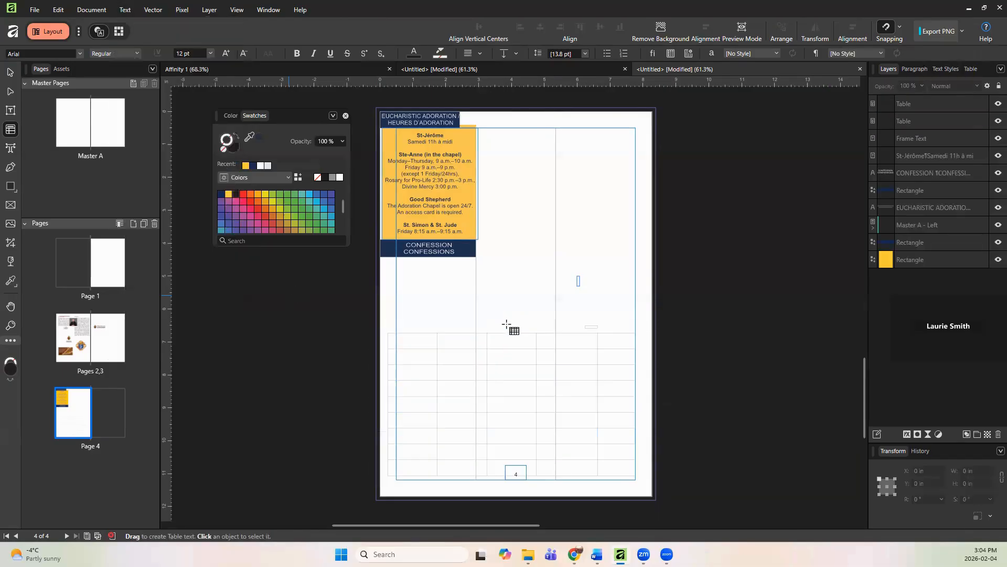
left_click(499, 346)
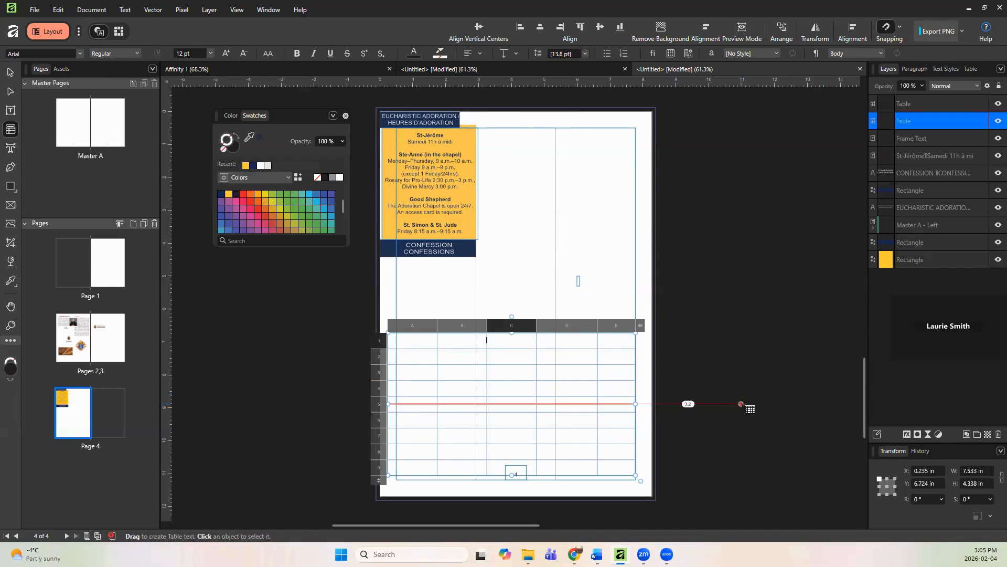
left_click(746, 404)
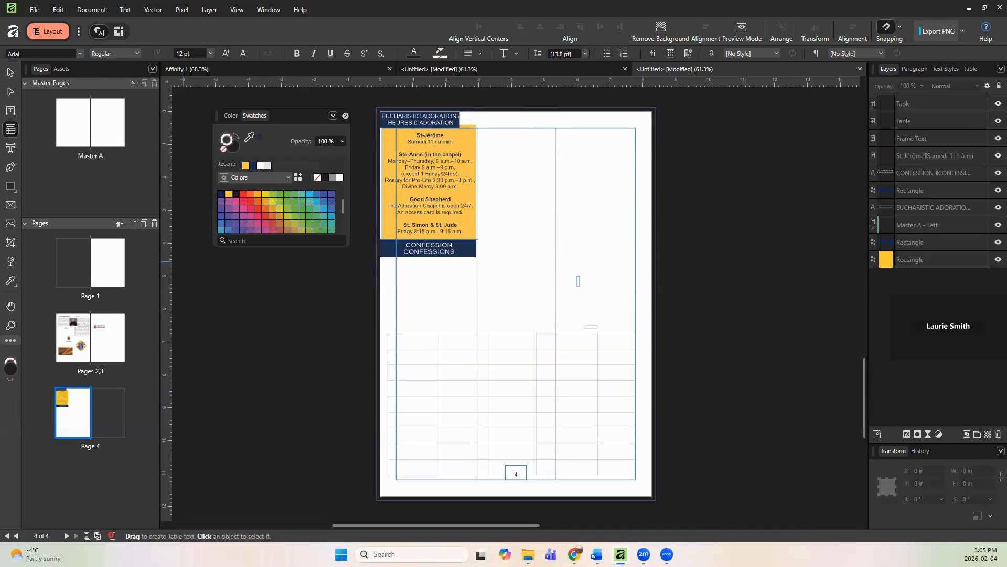